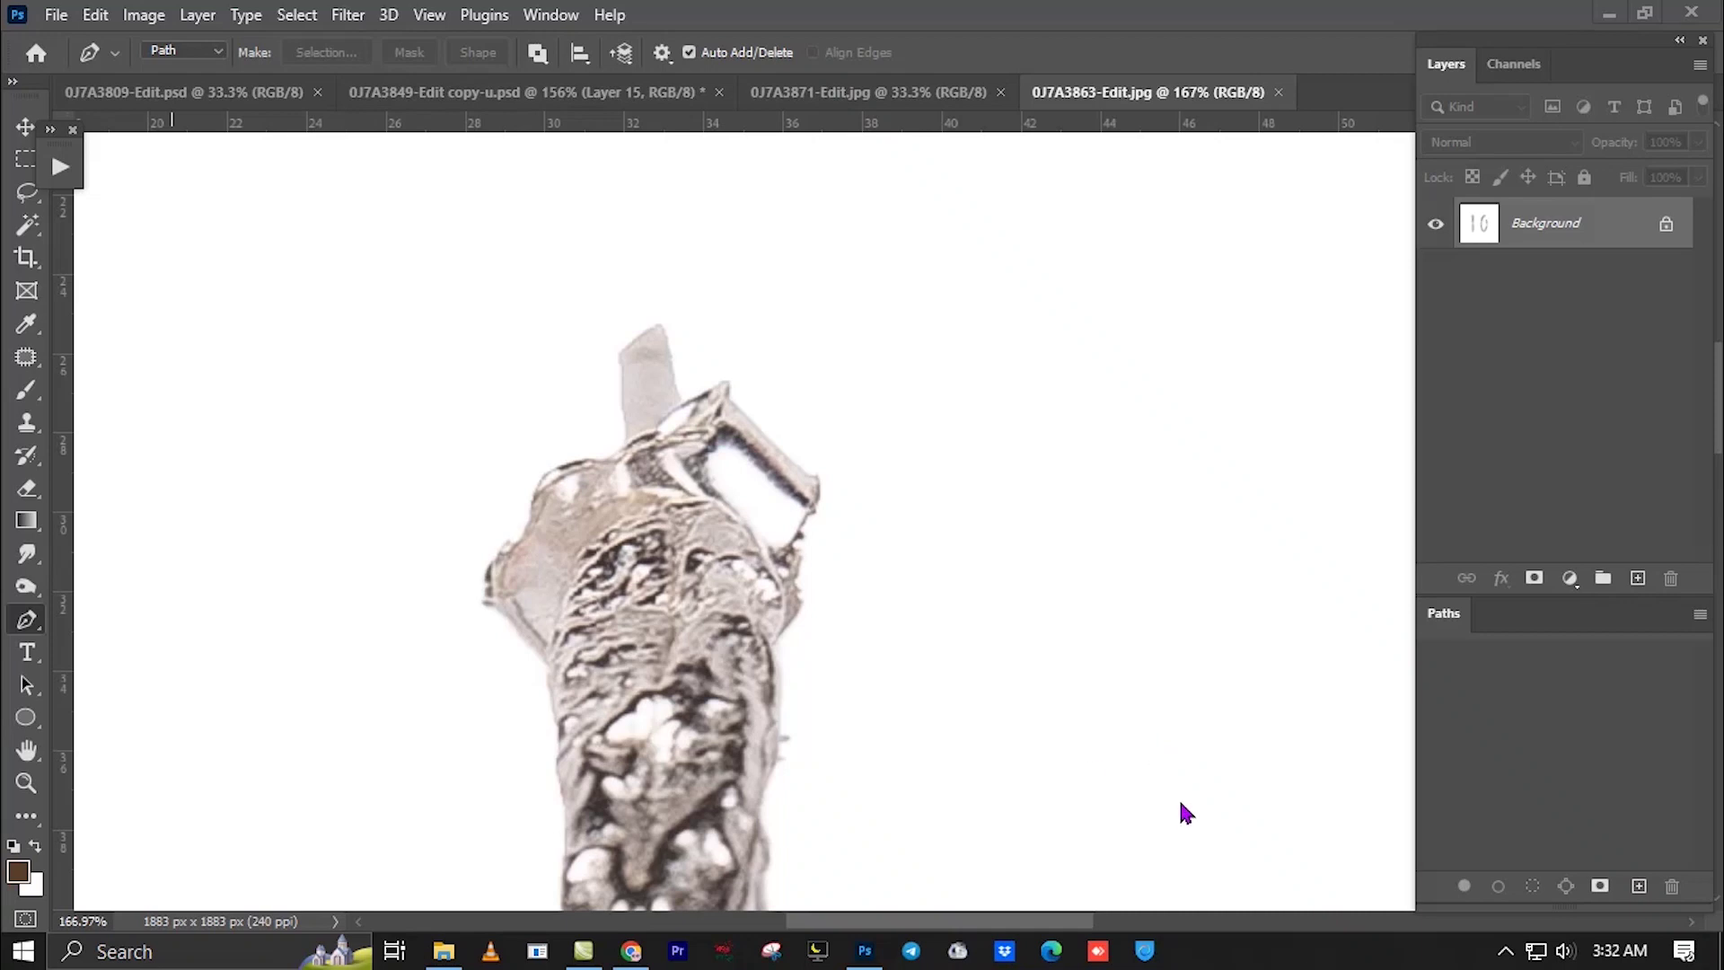
# Start Path 1 with anchors where the post meets the clasp and on its lower edge.
pyautogui.click(1638, 887)
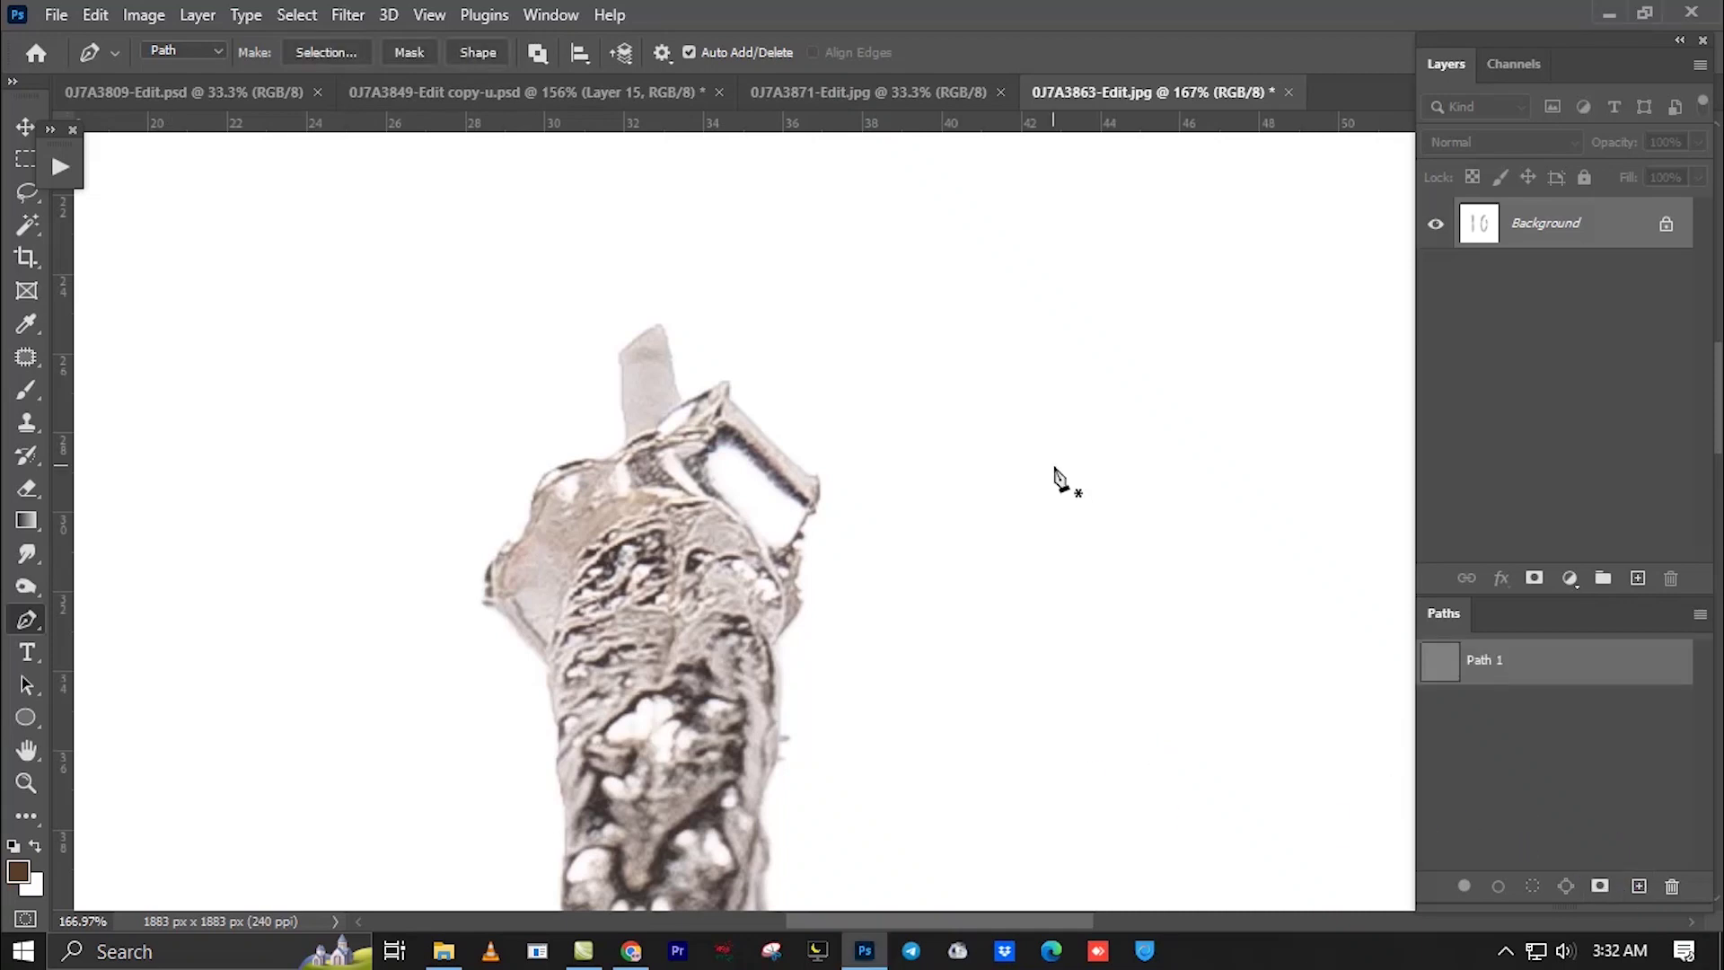
pyautogui.scroll(-3, 732, 496)
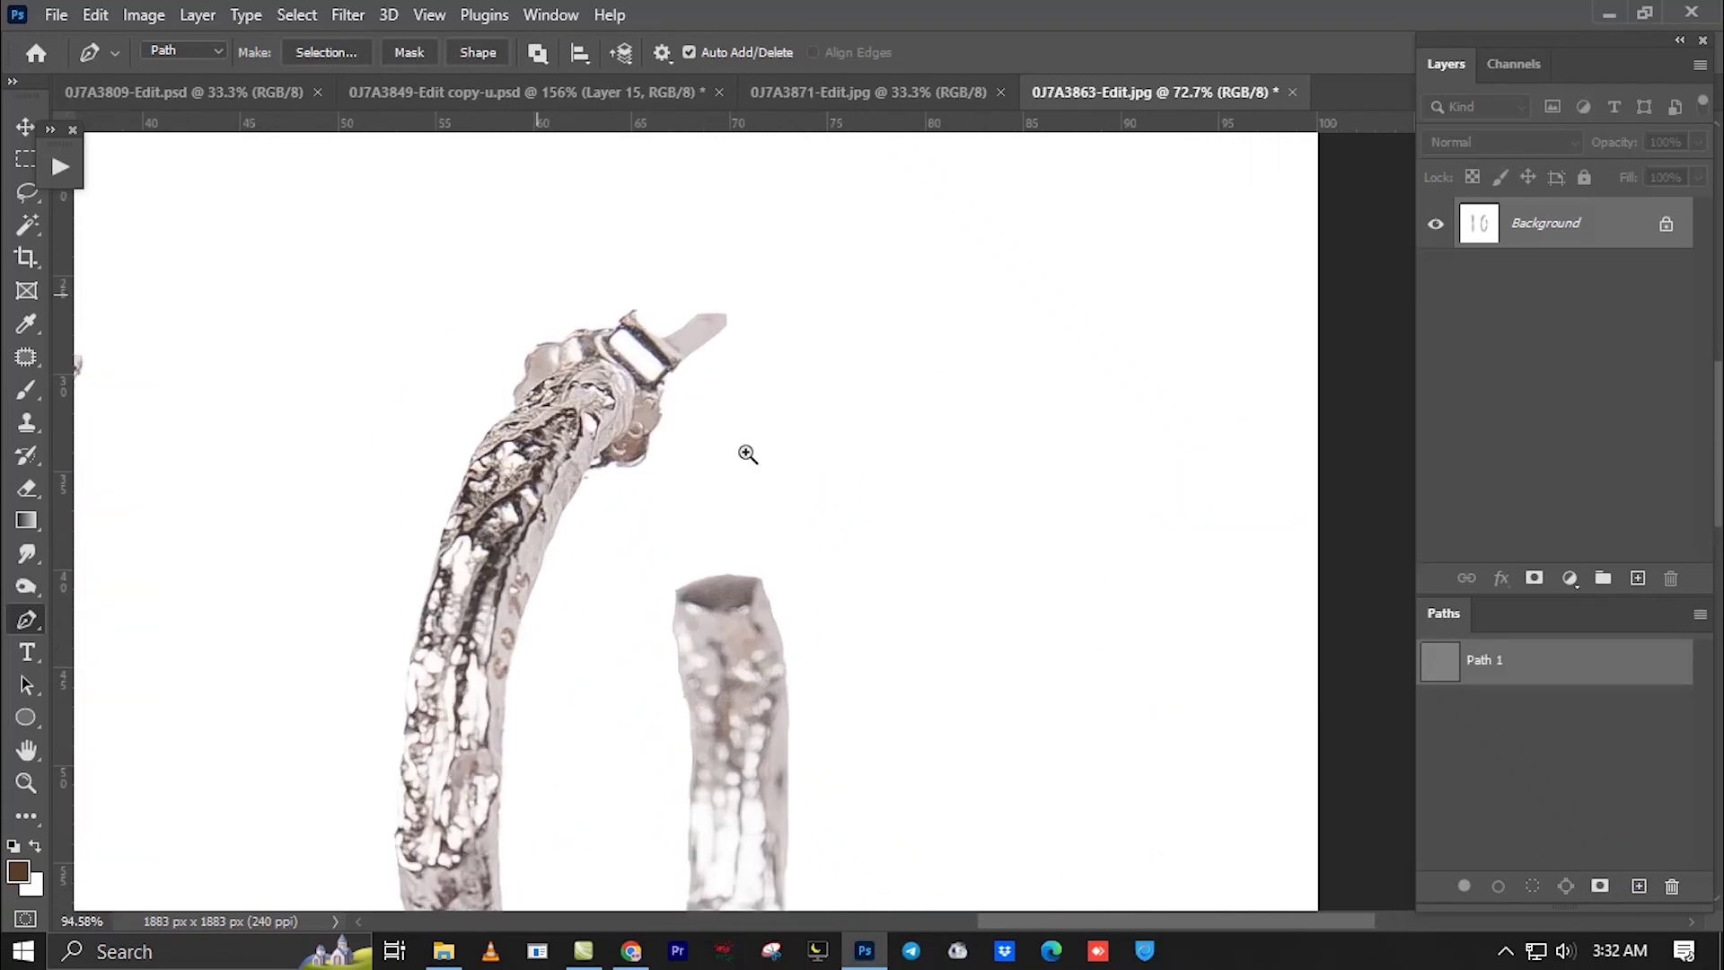
pyautogui.scroll(6, 722, 531)
pyautogui.scroll(2, 722, 531)
pyautogui.click(641, 536)
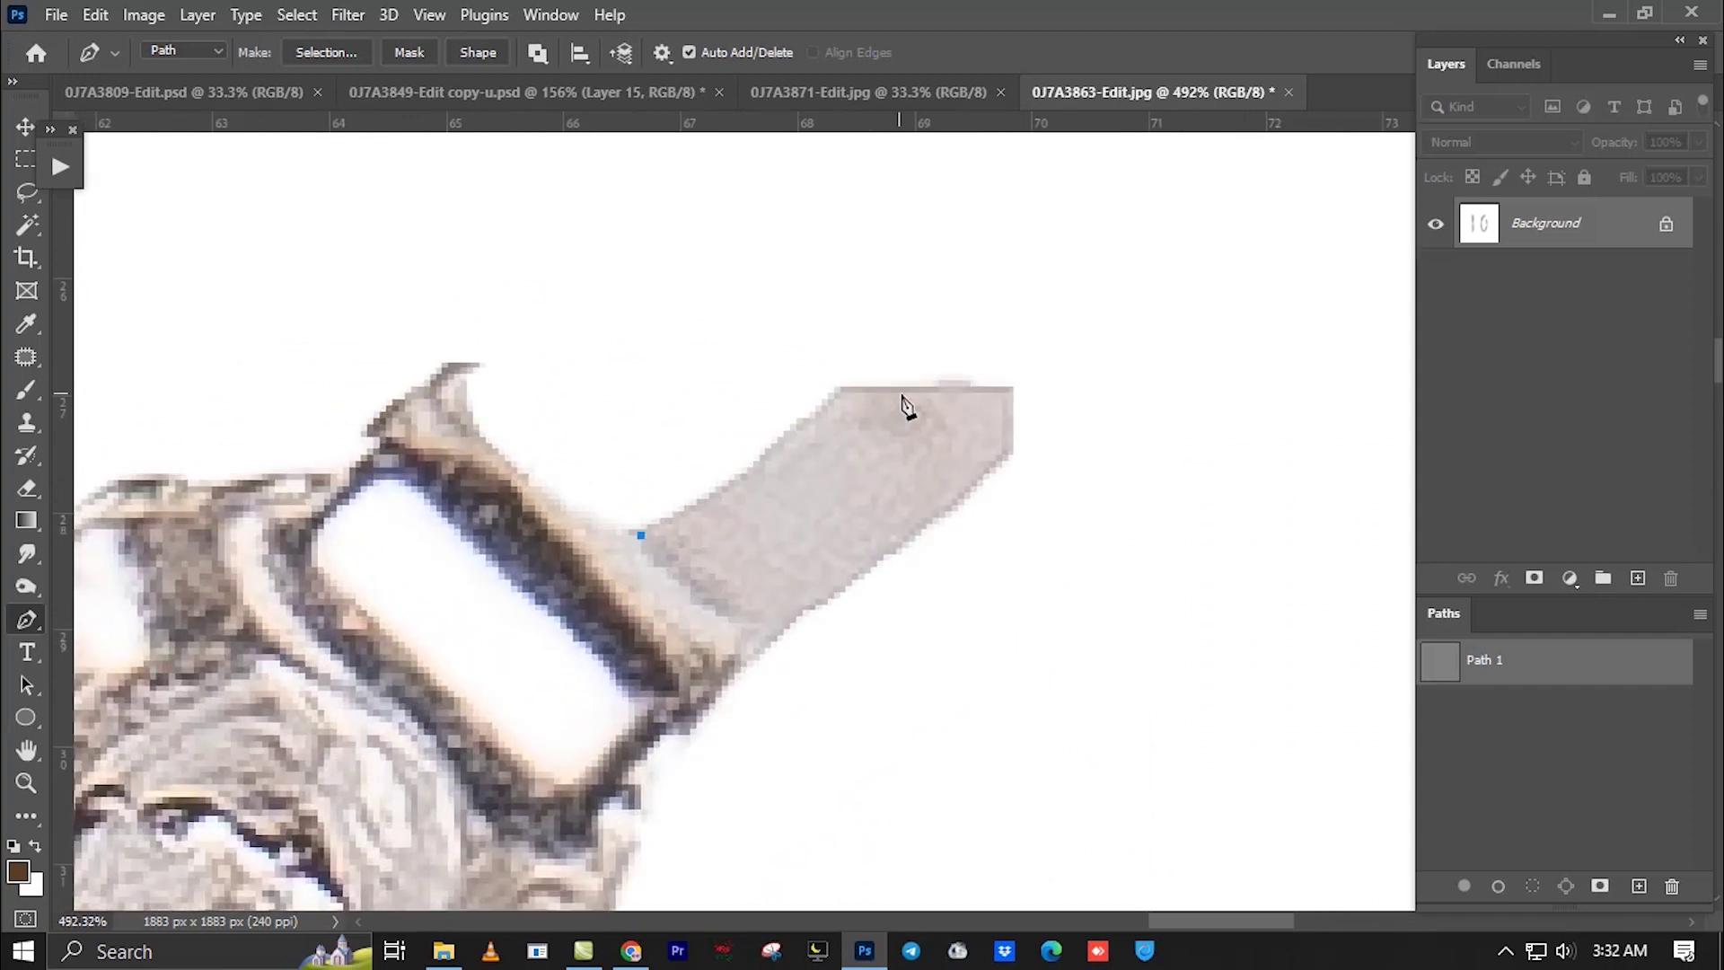
pyautogui.click(753, 646)
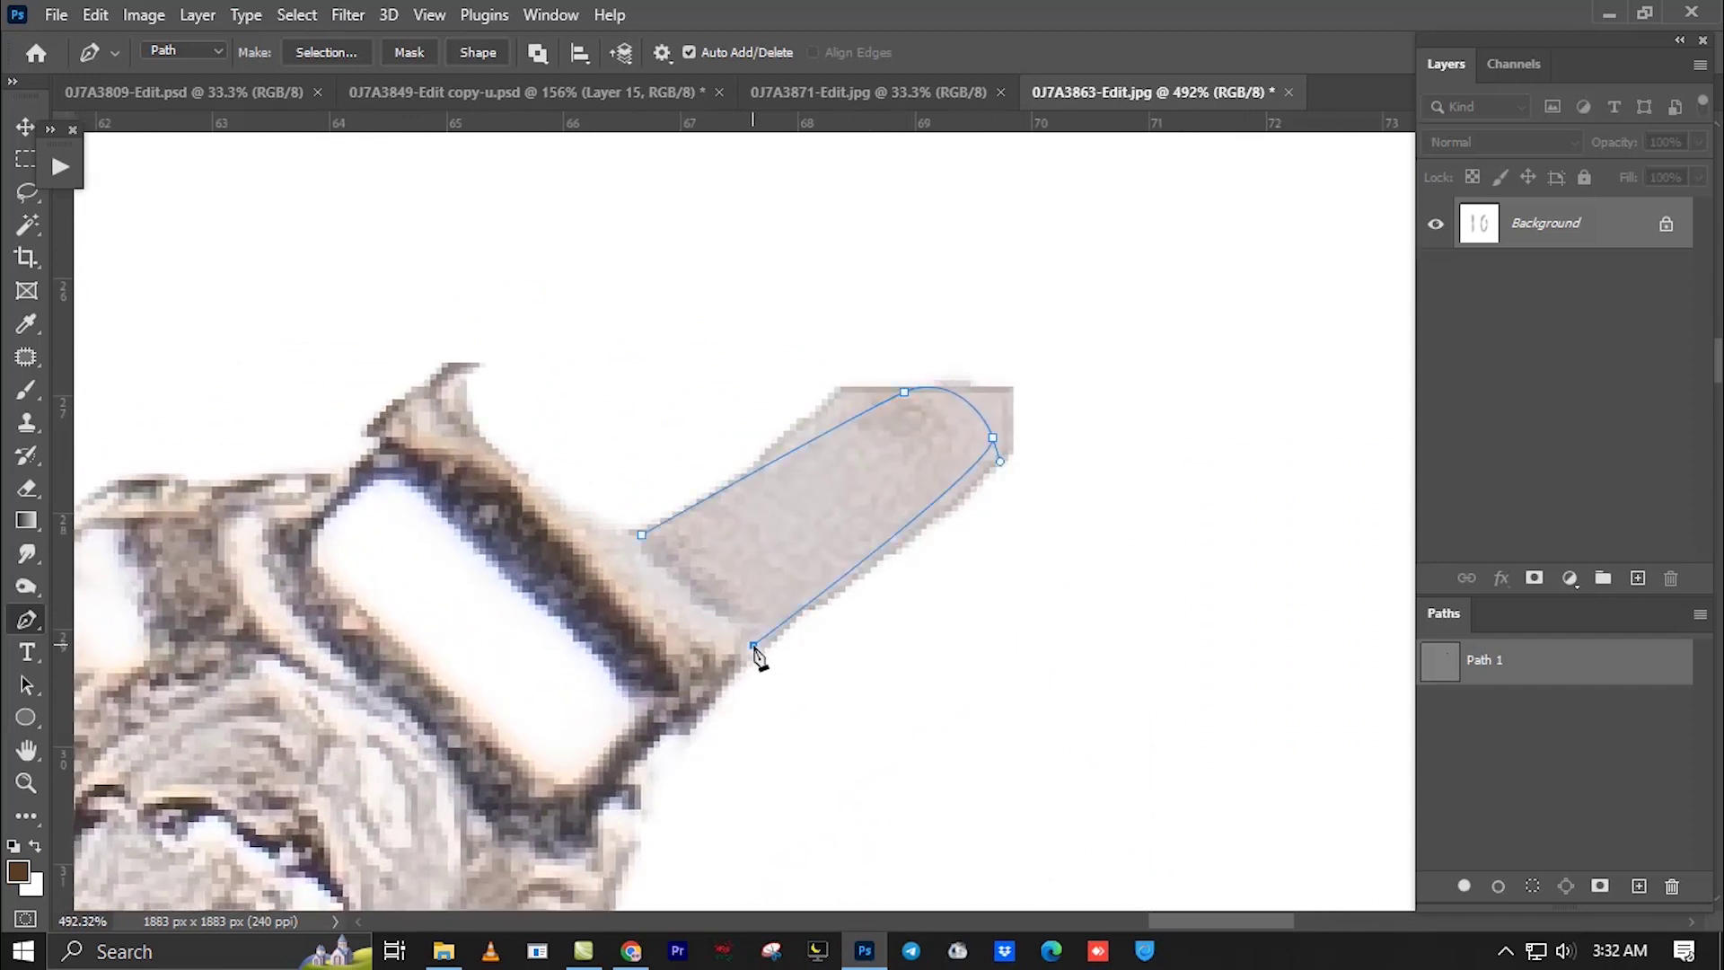
# Curve the path around the post's rounded tip, undoing misplaced anchors.
pyautogui.scroll(4, 996, 471)
pyautogui.hotkey('ctrl', 'z')
pyautogui.hotkey('ctrl', 'z')
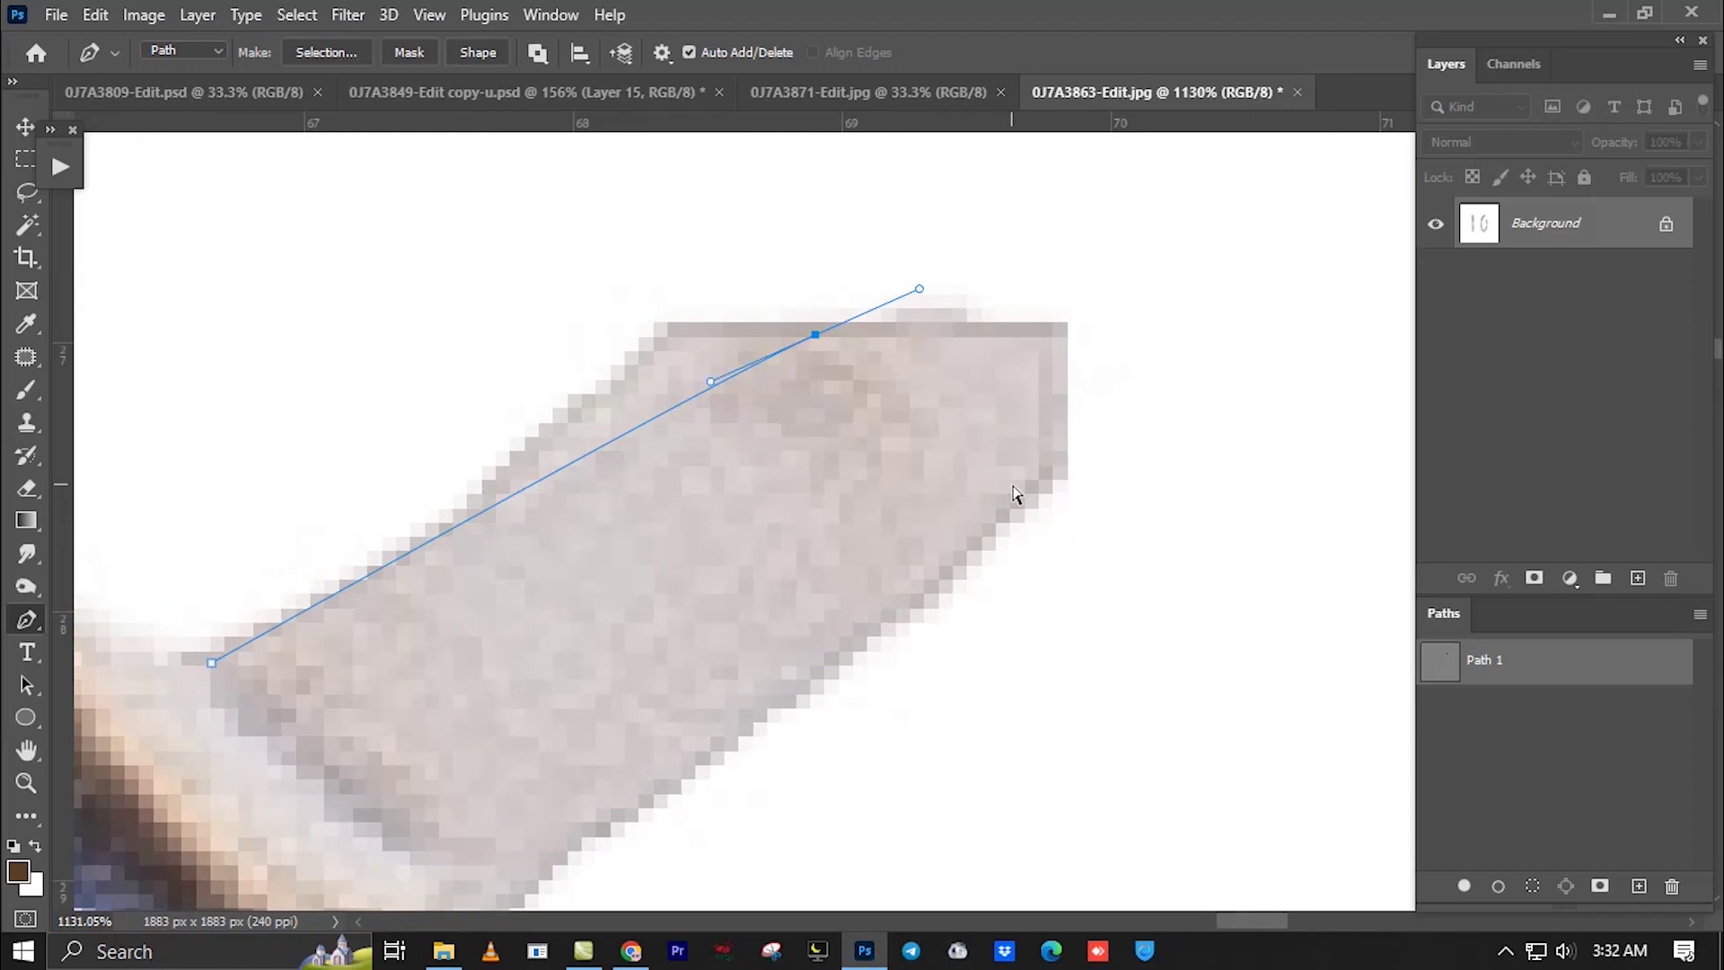
pyautogui.moveTo(1006, 485); pyautogui.dragTo(885, 613)
pyautogui.moveTo(931, 416)
pyautogui.mouseDown()
pyautogui.moveTo(1008, 488)
pyautogui.moveTo(892, 590)
pyautogui.mouseUp()
pyautogui.hotkey('ctrl', 'z')
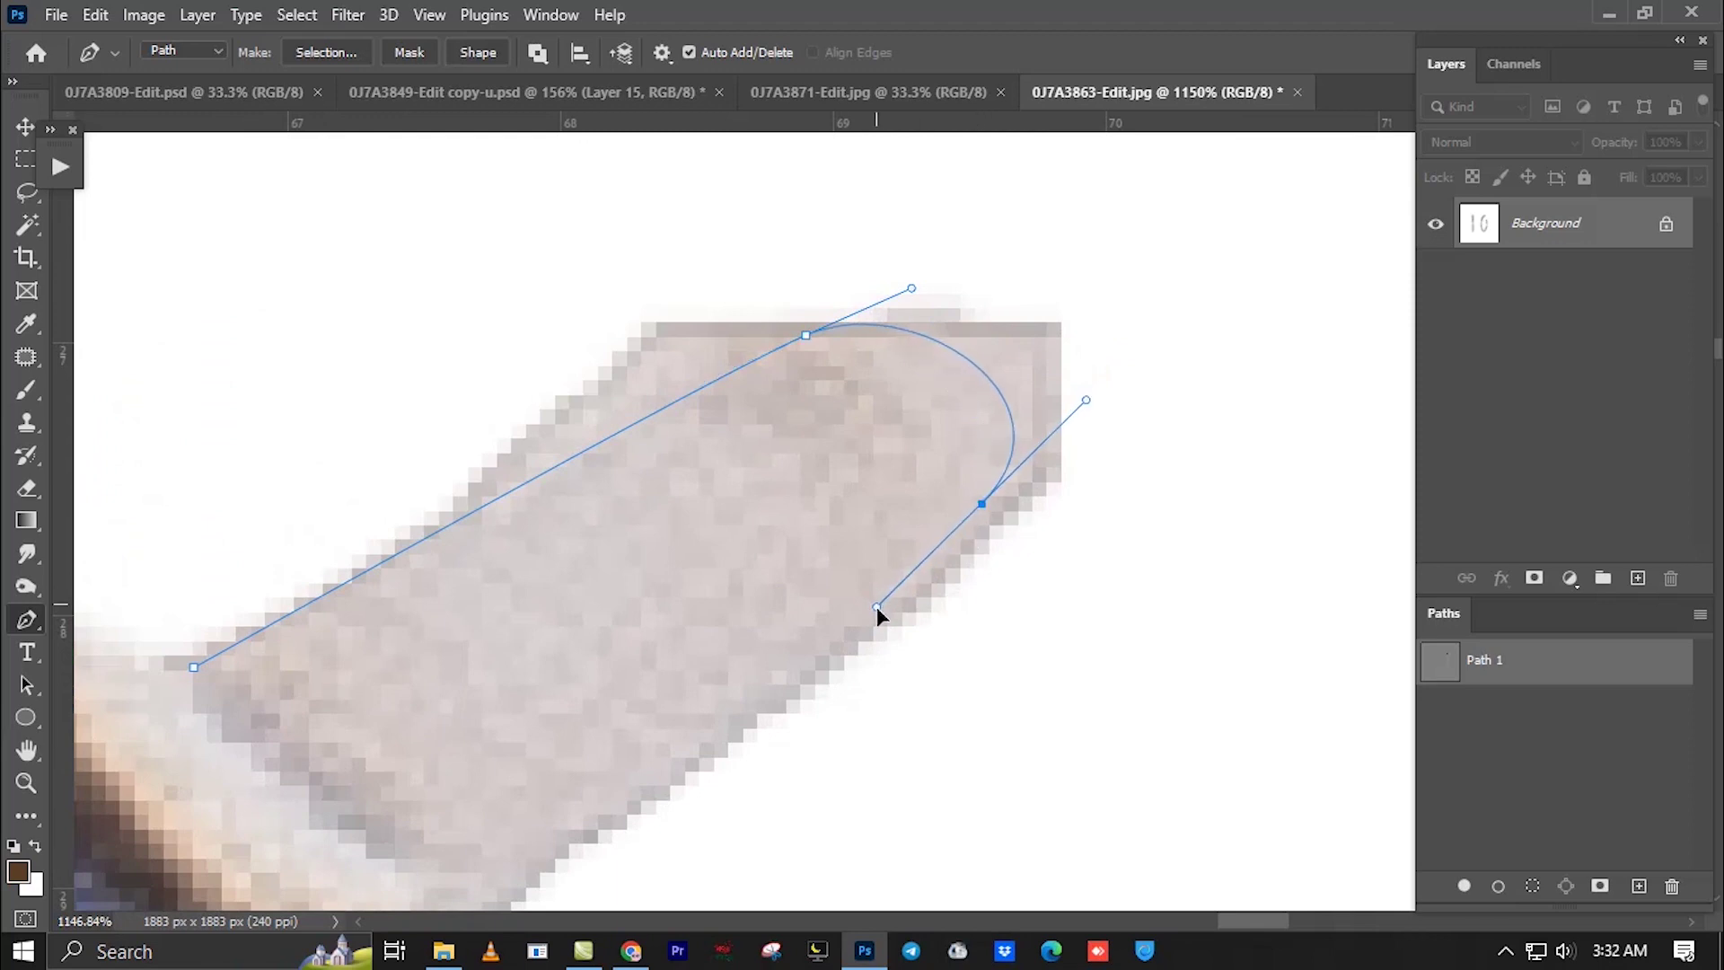
pyautogui.scroll(-3, 901, 578)
pyautogui.hscroll(-2, 900, 578)
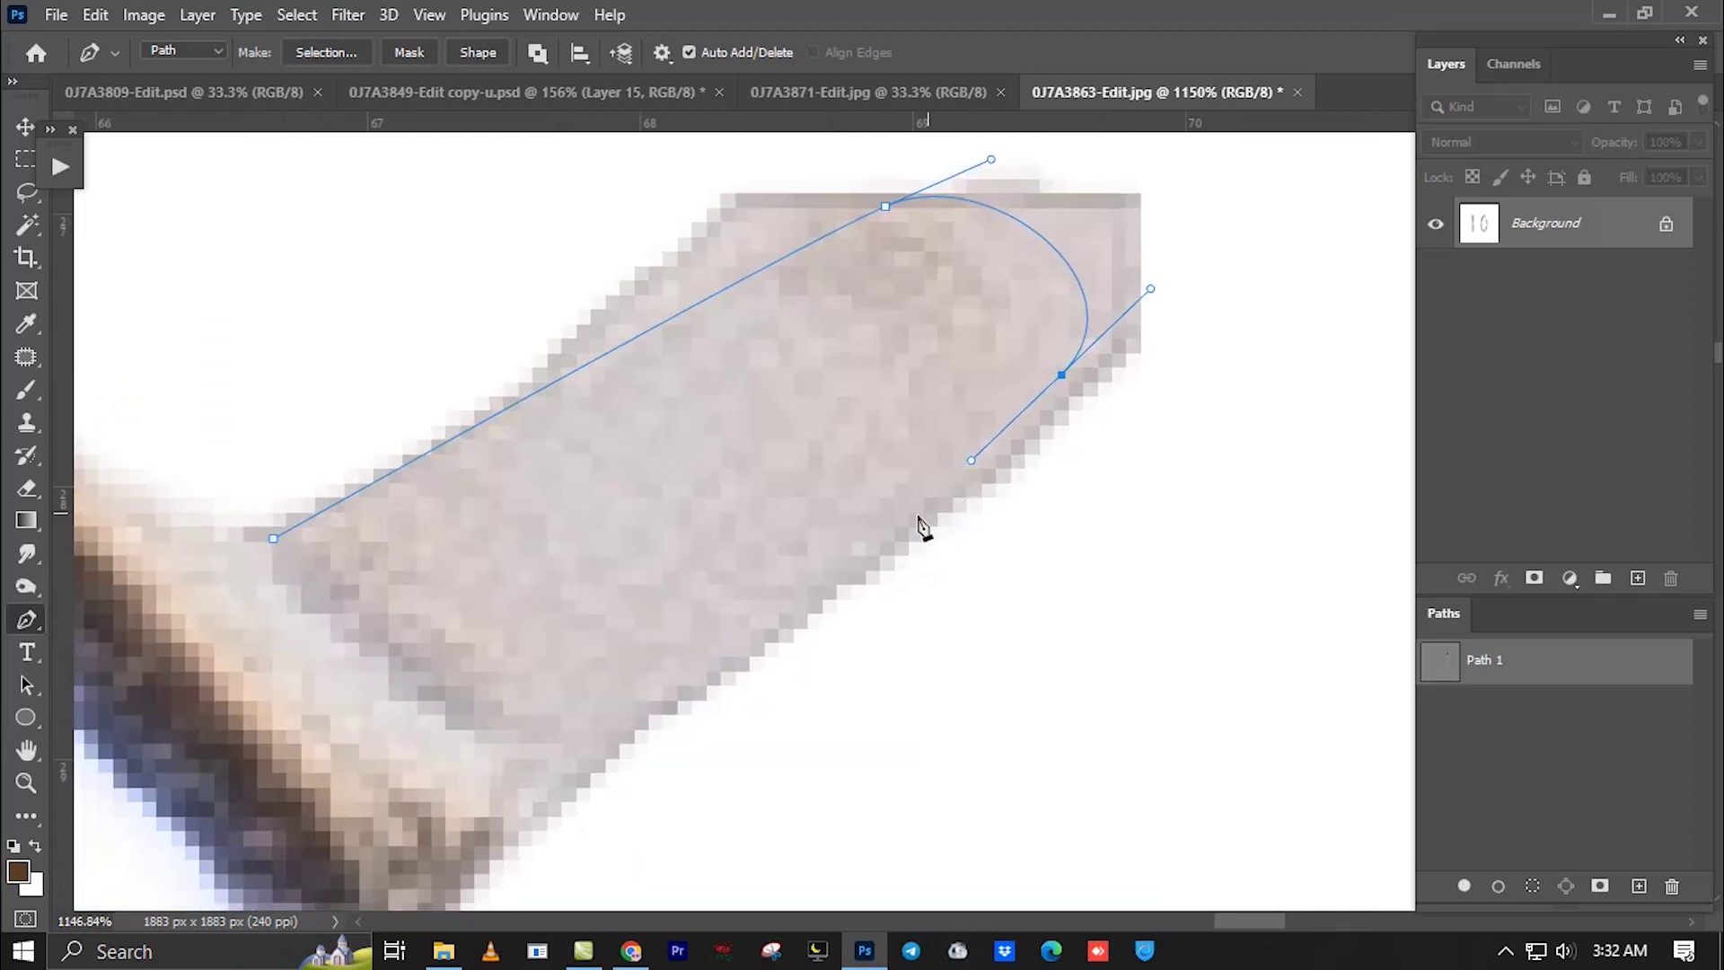
# Extend Path 1 with corner and smooth anchors down the post and clasp edge.
pyautogui.click(527, 786)
pyautogui.scroll(-2, 731, 539)
pyautogui.scroll(-2, 796, 512)
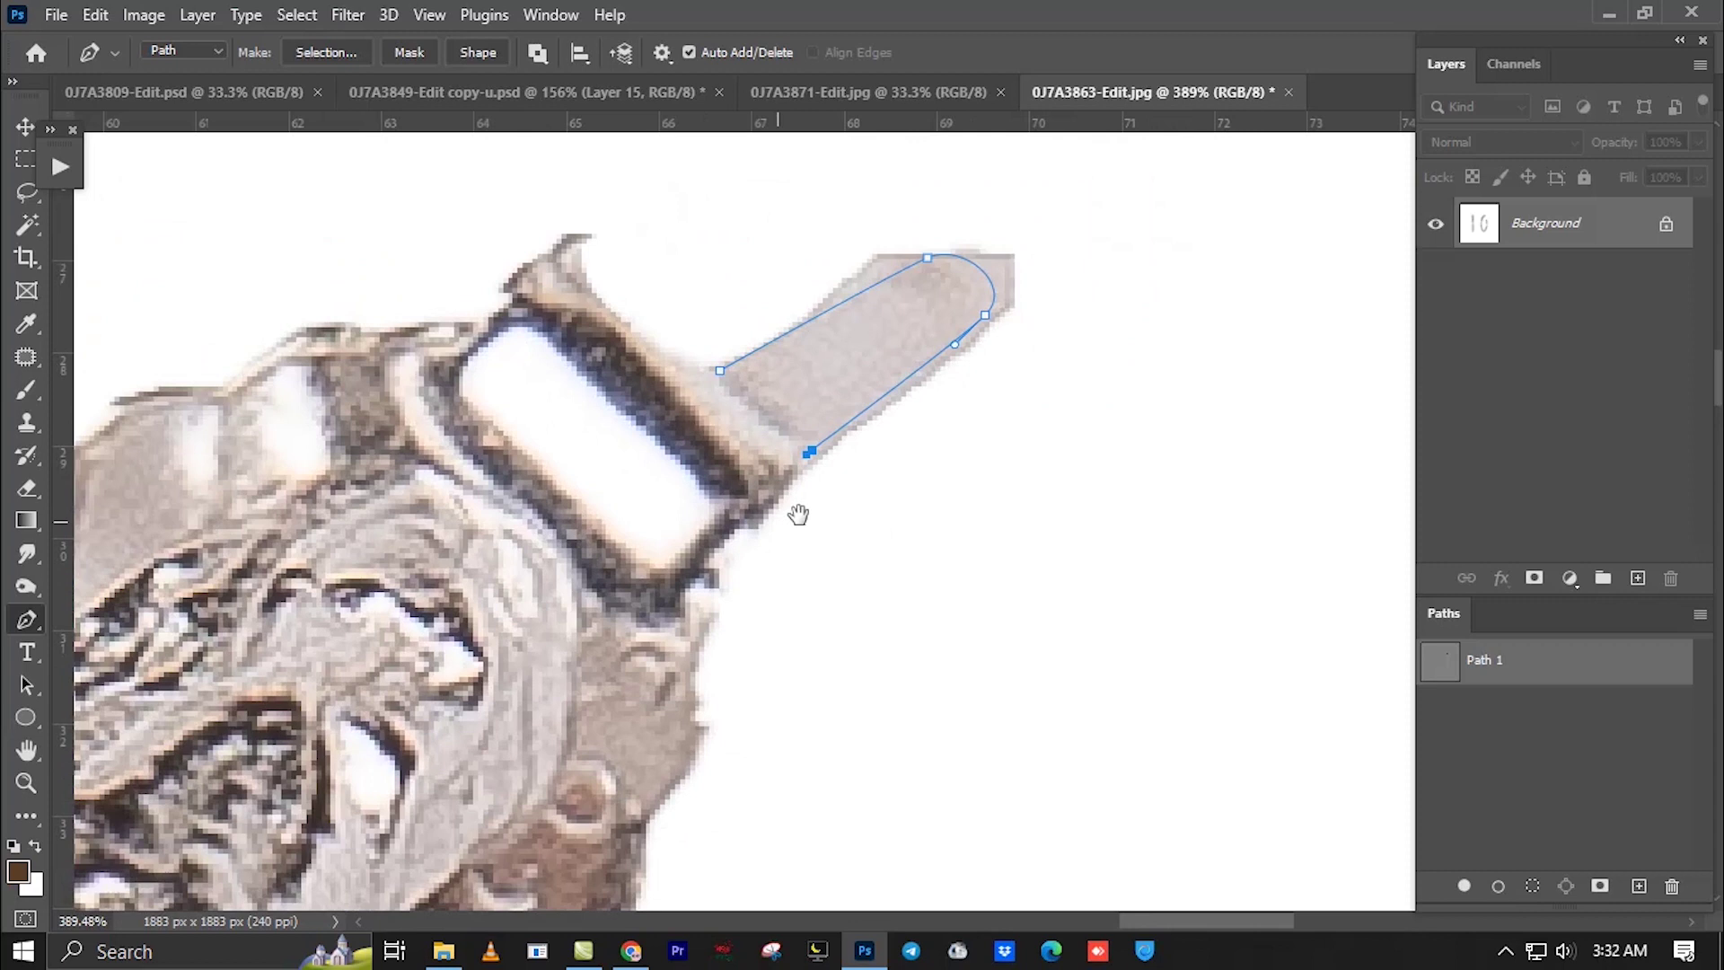
pyautogui.scroll(1, 866, 512)
pyautogui.moveTo(885, 444); pyautogui.dragTo(854, 478)
pyautogui.moveTo(810, 570); pyautogui.dragTo(798, 604)
pyautogui.moveTo(773, 701); pyautogui.dragTo(778, 734)
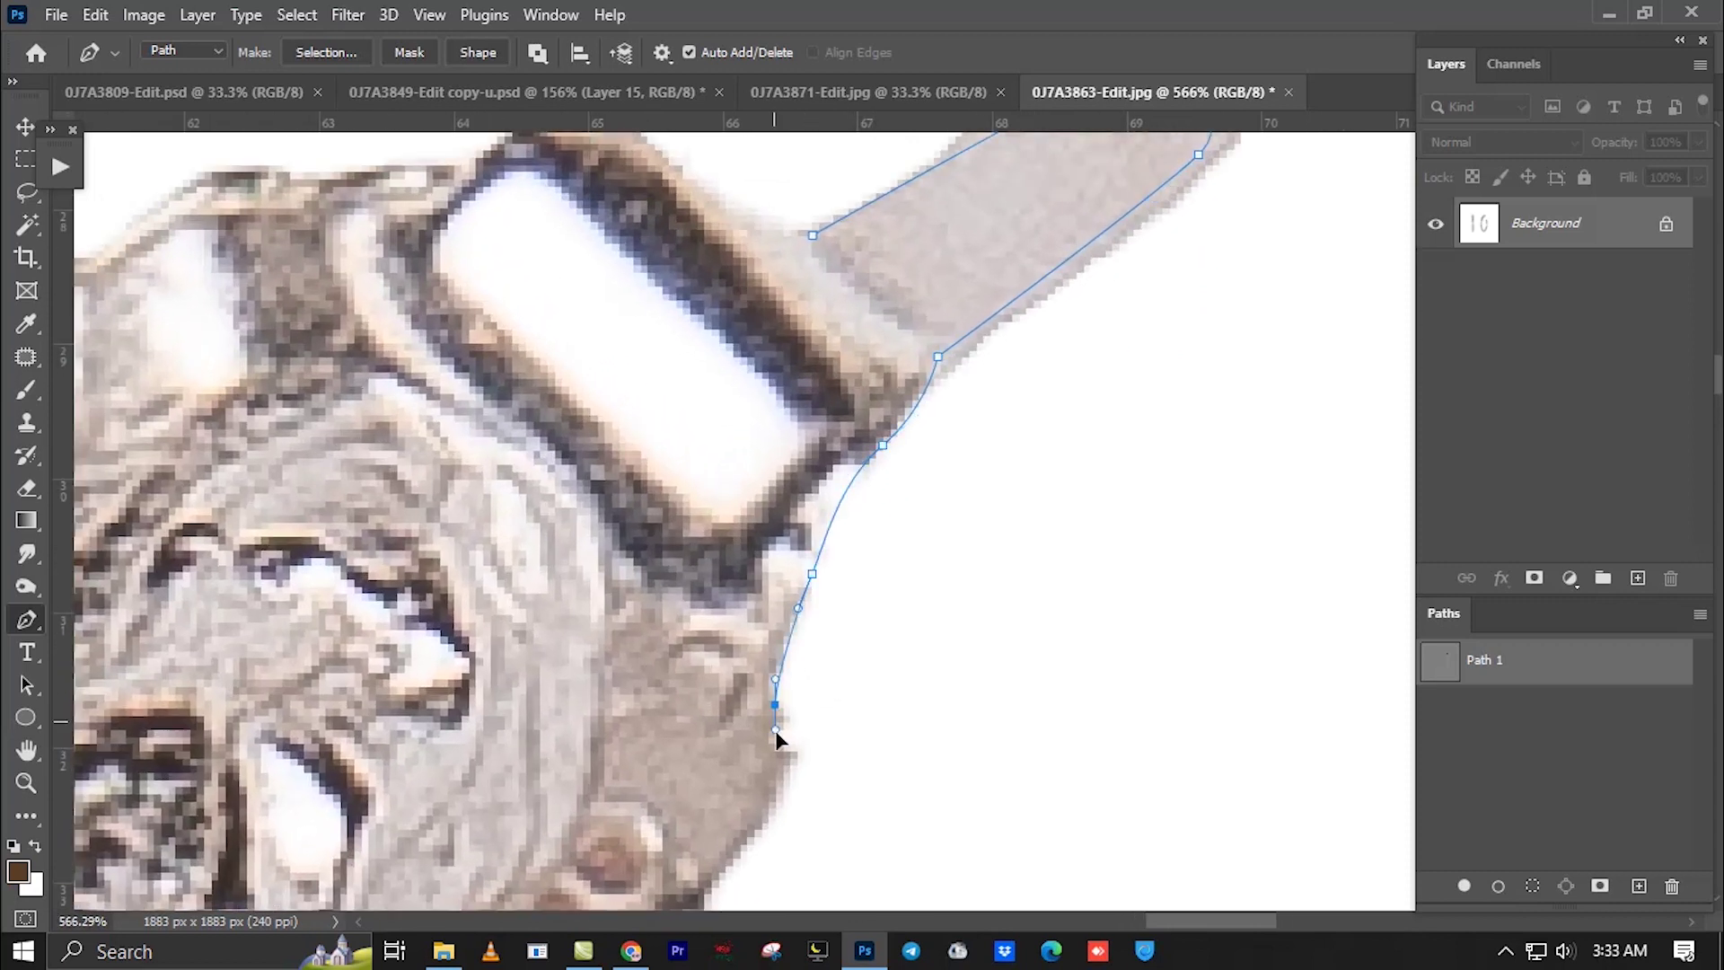
pyautogui.scroll(-5, 831, 415)
# Curve the path along the clasp's underside and down the hoop's edge.
pyautogui.moveTo(757, 509)
pyautogui.mouseDown()
pyautogui.moveTo(757, 537)
pyautogui.moveTo(708, 575)
pyautogui.mouseUp()
pyautogui.scroll(-2, 754, 534)
pyautogui.scroll(-1, 653, 589)
pyautogui.moveTo(591, 569)
pyautogui.mouseDown()
pyautogui.moveTo(520, 617)
pyautogui.moveTo(736, 350)
pyautogui.mouseUp()
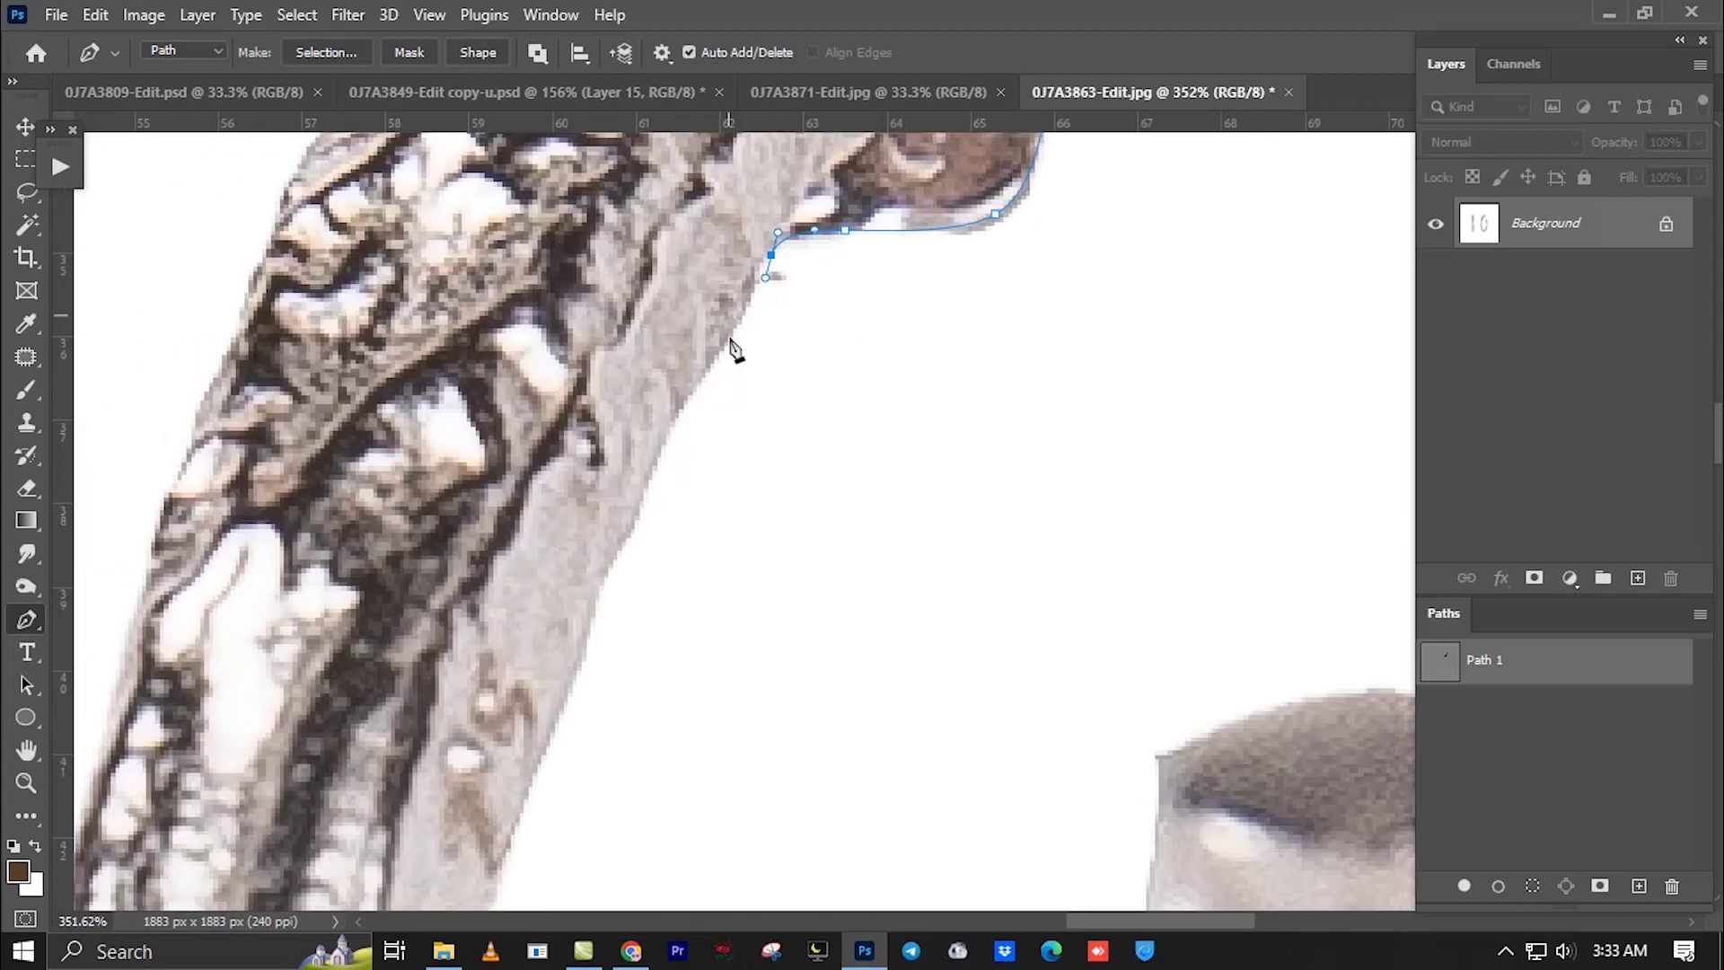
pyautogui.moveTo(648, 475); pyautogui.dragTo(627, 525)
pyautogui.moveTo(587, 639); pyautogui.dragTo(569, 699)
# Trace the hoop's inner edge with curved anchors.
pyautogui.moveTo(624, 587)
pyautogui.mouseDown()
pyautogui.moveTo(726, 252)
pyautogui.moveTo(812, 170)
pyautogui.mouseUp()
pyautogui.moveTo(651, 485)
pyautogui.mouseDown()
pyautogui.moveTo(623, 616)
pyautogui.moveTo(604, 416)
pyautogui.mouseUp()
pyautogui.moveTo(589, 480)
pyautogui.mouseDown()
pyautogui.moveTo(590, 631)
pyautogui.moveTo(581, 374)
pyautogui.moveTo(594, 673)
pyautogui.moveTo(571, 386)
pyautogui.mouseUp()
pyautogui.moveTo(584, 445); pyautogui.dragTo(596, 528)
pyautogui.moveTo(621, 714)
pyautogui.mouseDown()
pyautogui.moveTo(638, 786)
pyautogui.moveTo(617, 237)
pyautogui.mouseUp()
pyautogui.moveTo(678, 499); pyautogui.dragTo(691, 528)
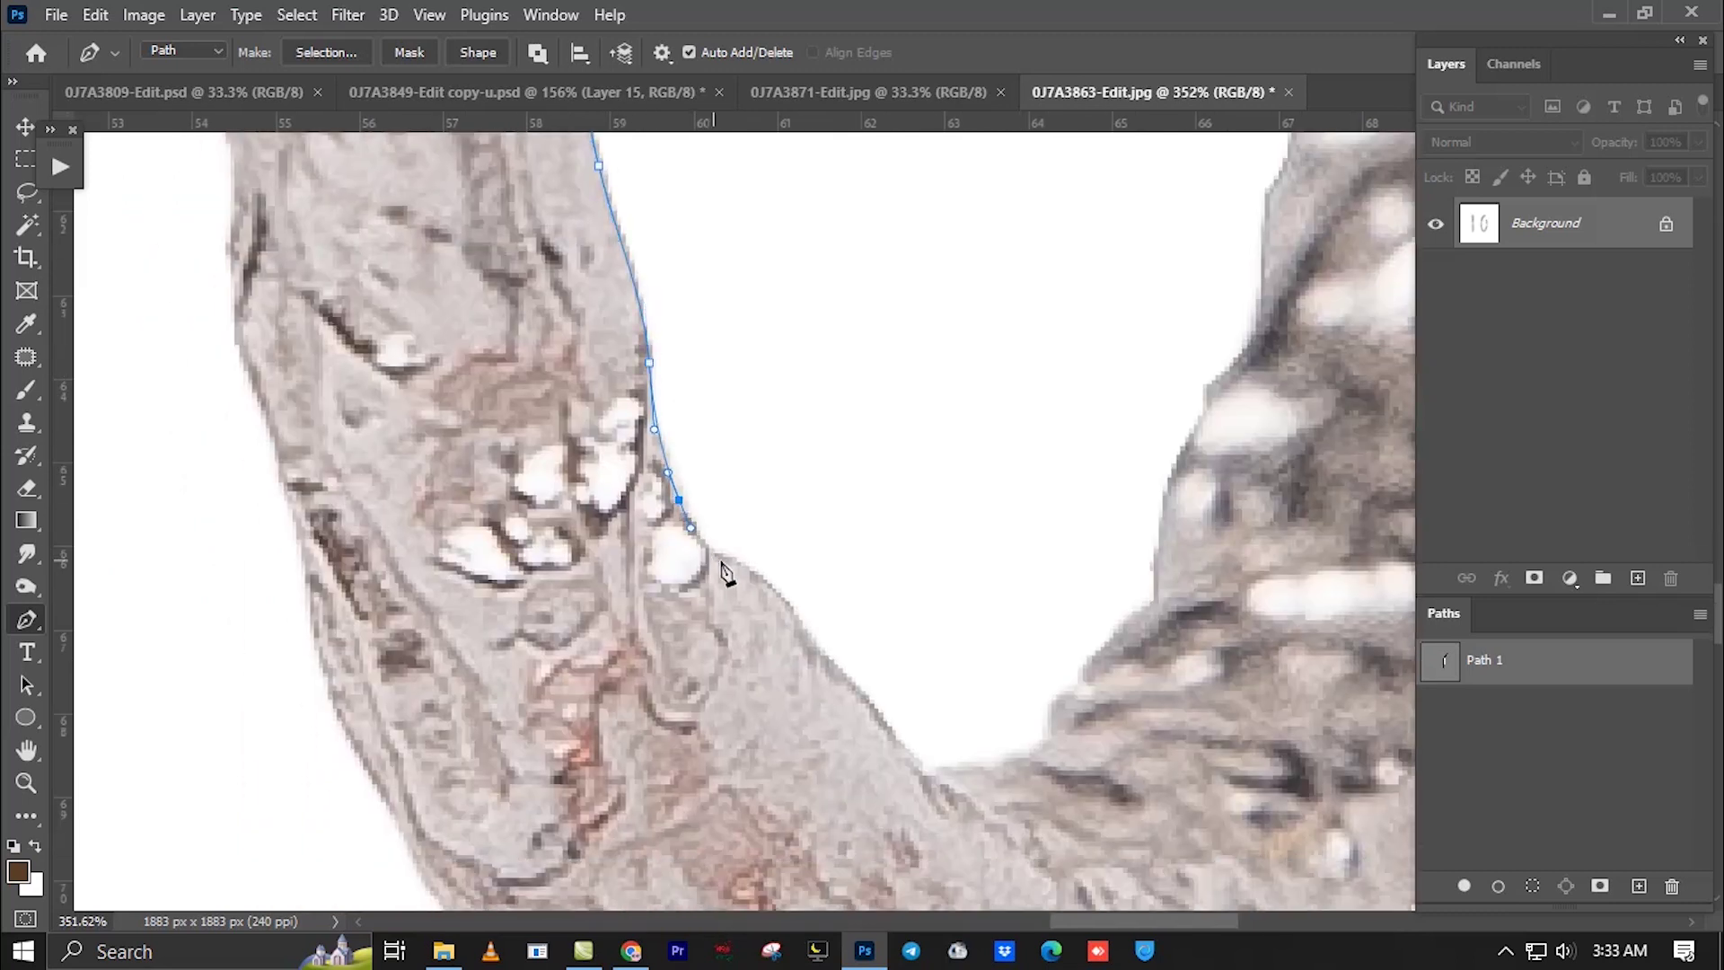
pyautogui.scroll(1, 787, 616)
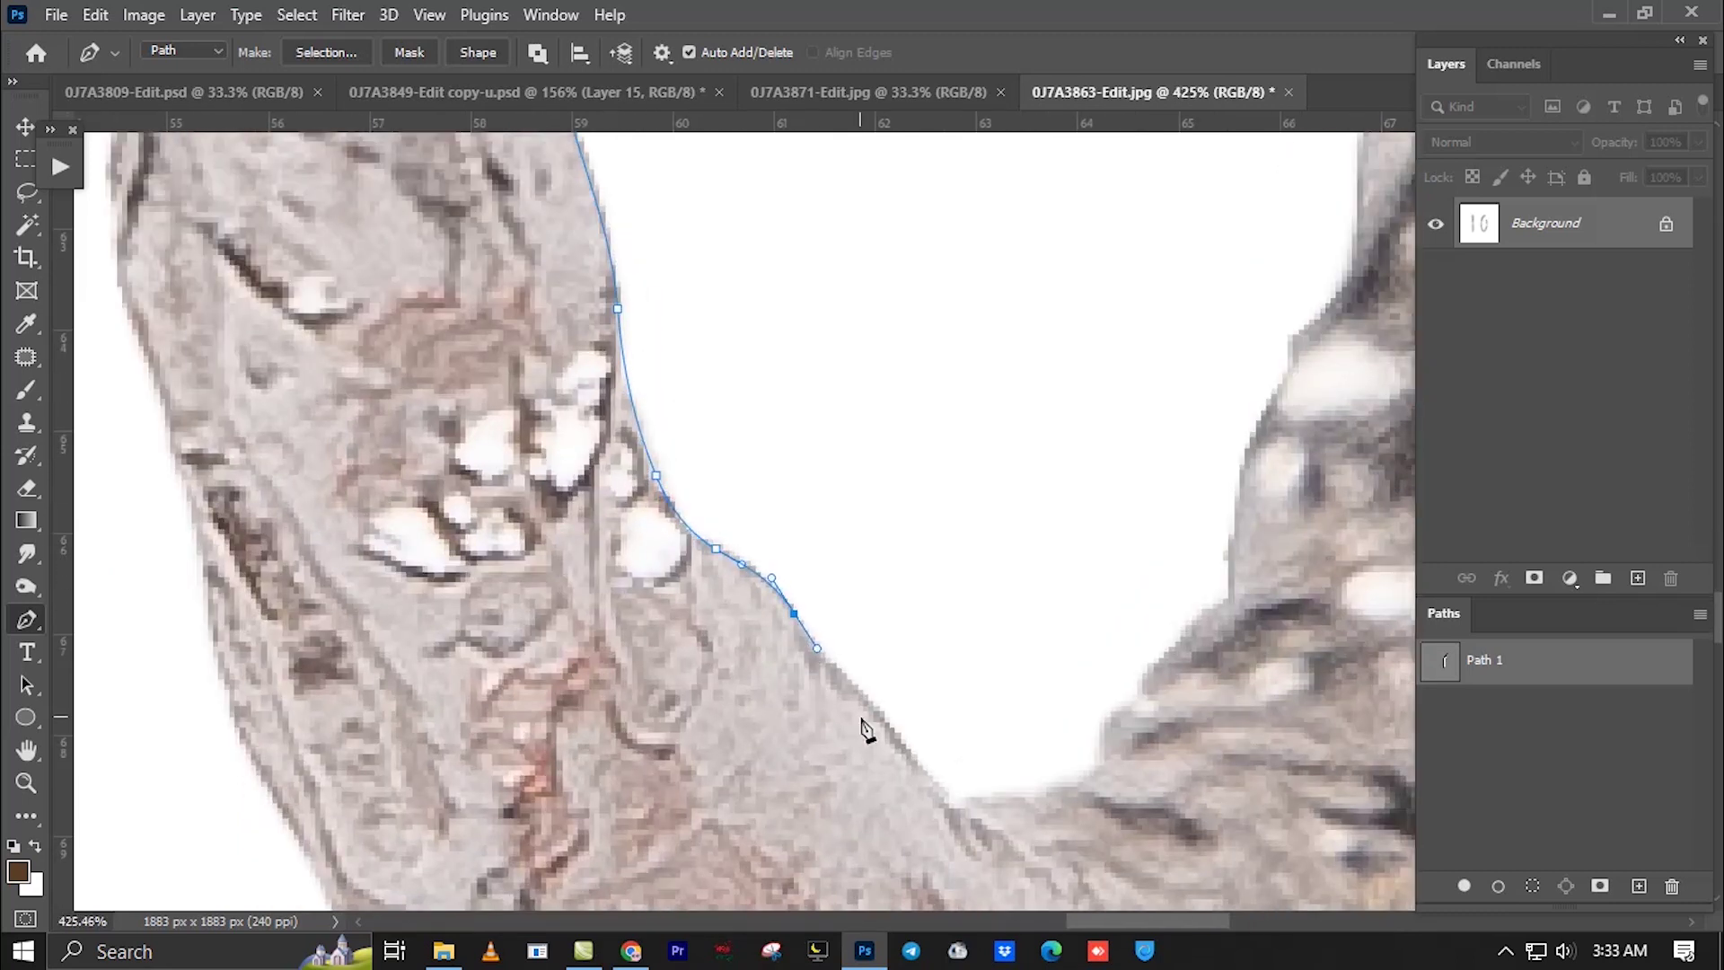
# Continue with smooth anchors up the inner side of the hoop's open end.
pyautogui.moveTo(808, 730); pyautogui.dragTo(361, 665)
pyautogui.moveTo(644, 697); pyautogui.dragTo(660, 680)
pyautogui.moveTo(842, 345)
pyautogui.mouseDown()
pyautogui.moveTo(883, 266)
pyautogui.moveTo(795, 806)
pyautogui.mouseUp()
pyautogui.moveTo(805, 744); pyautogui.dragTo(811, 702)
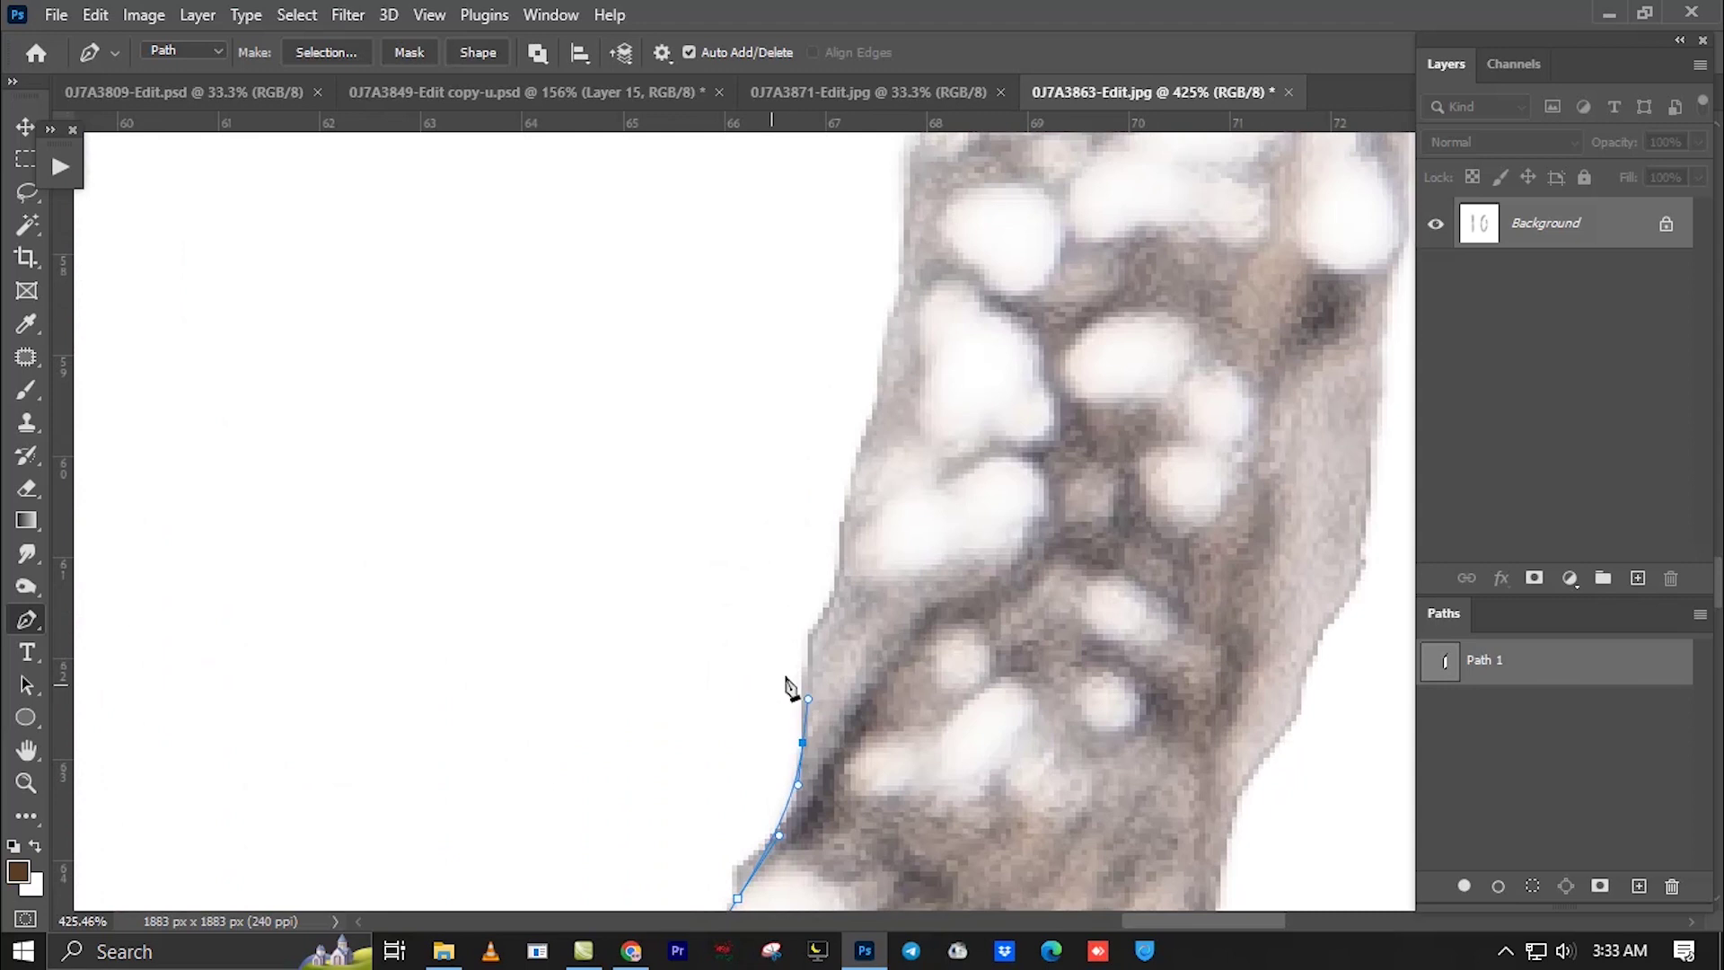
pyautogui.moveTo(822, 623); pyautogui.dragTo(837, 590)
pyautogui.moveTo(877, 407)
pyautogui.mouseDown()
pyautogui.moveTo(907, 334)
pyautogui.moveTo(880, 669)
pyautogui.moveTo(871, 535)
pyautogui.mouseUp()
# Replace a misplaced anchor and carry the path up to the corner of the post's flat top.
pyautogui.hotkey('ctrl', 'z')
pyautogui.moveTo(877, 297)
pyautogui.mouseDown()
pyautogui.moveTo(846, 646)
pyautogui.moveTo(827, 492)
pyautogui.mouseUp()
pyautogui.scroll(3, 830, 467)
pyautogui.moveTo(851, 368); pyautogui.dragTo(849, 225)
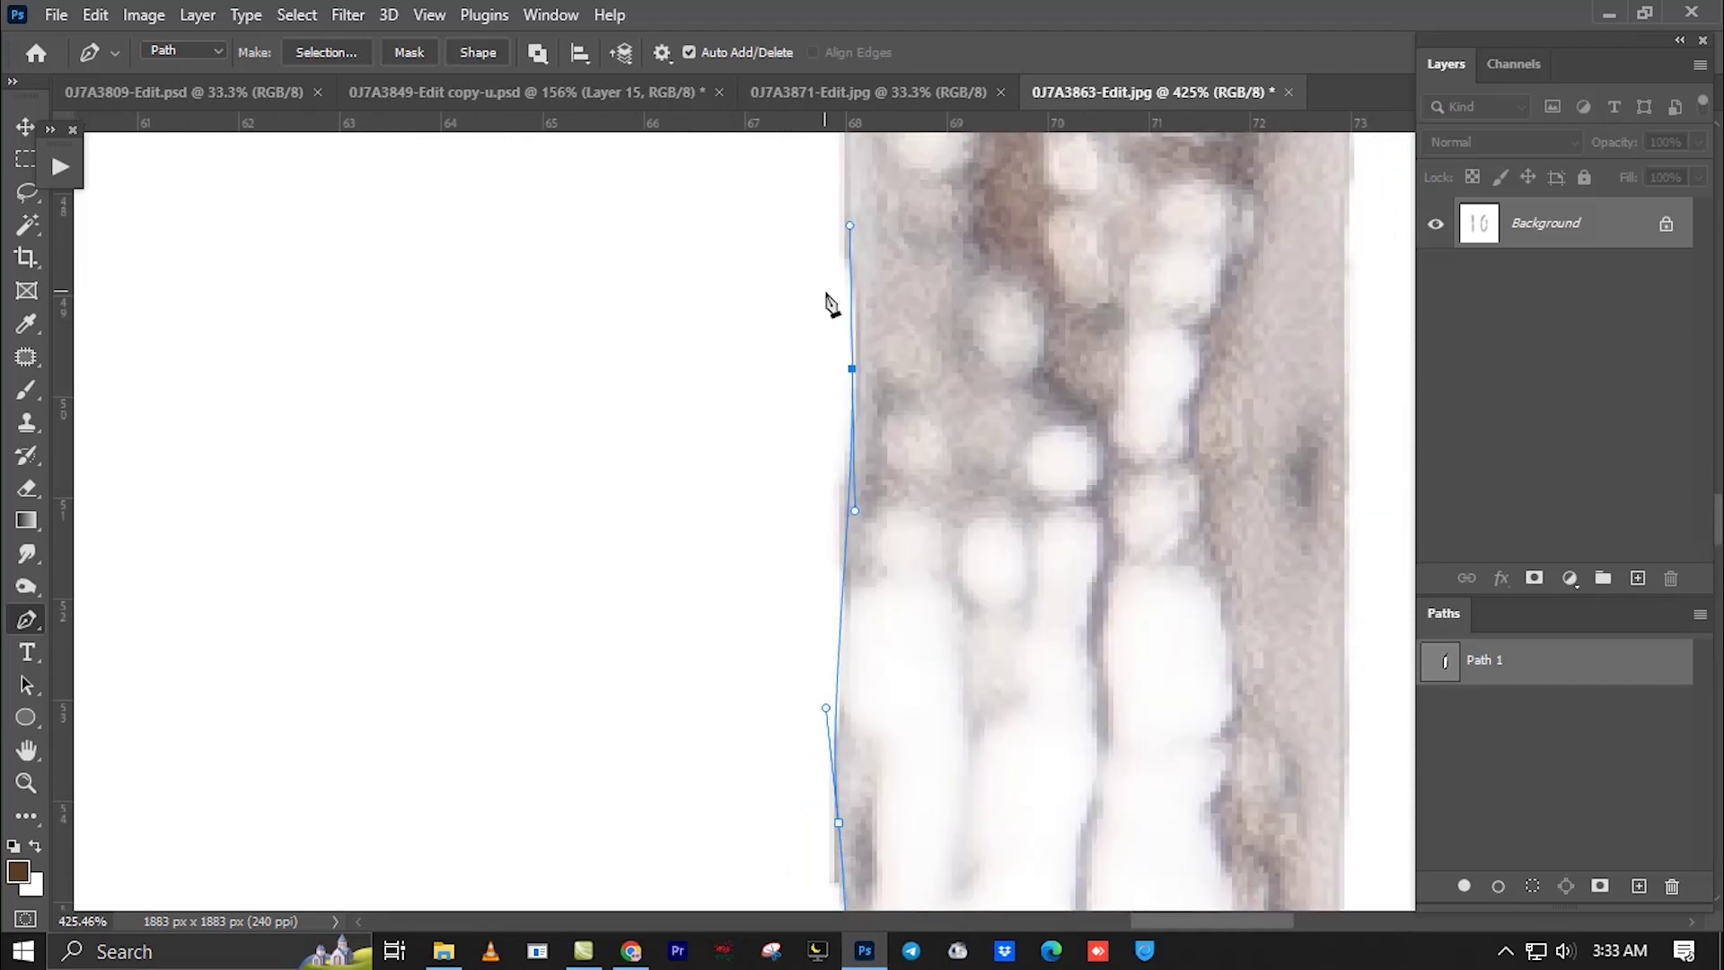
pyautogui.scroll(3, 808, 409)
# Add anchors up the side of the hoop end to its top corner.
pyautogui.scroll(4, 809, 408)
pyautogui.click(800, 625)
pyautogui.moveTo(749, 445); pyautogui.dragTo(740, 390)
pyautogui.scroll(5, 746, 416)
pyautogui.click(757, 645)
pyautogui.moveTo(740, 532); pyautogui.dragTo(740, 508)
pyautogui.moveTo(767, 378); pyautogui.dragTo(789, 348)
# Place a smooth anchor across the flat top of the hoop end.
pyautogui.scroll(-2, 794, 386)
pyautogui.scroll(2, 624, 520)
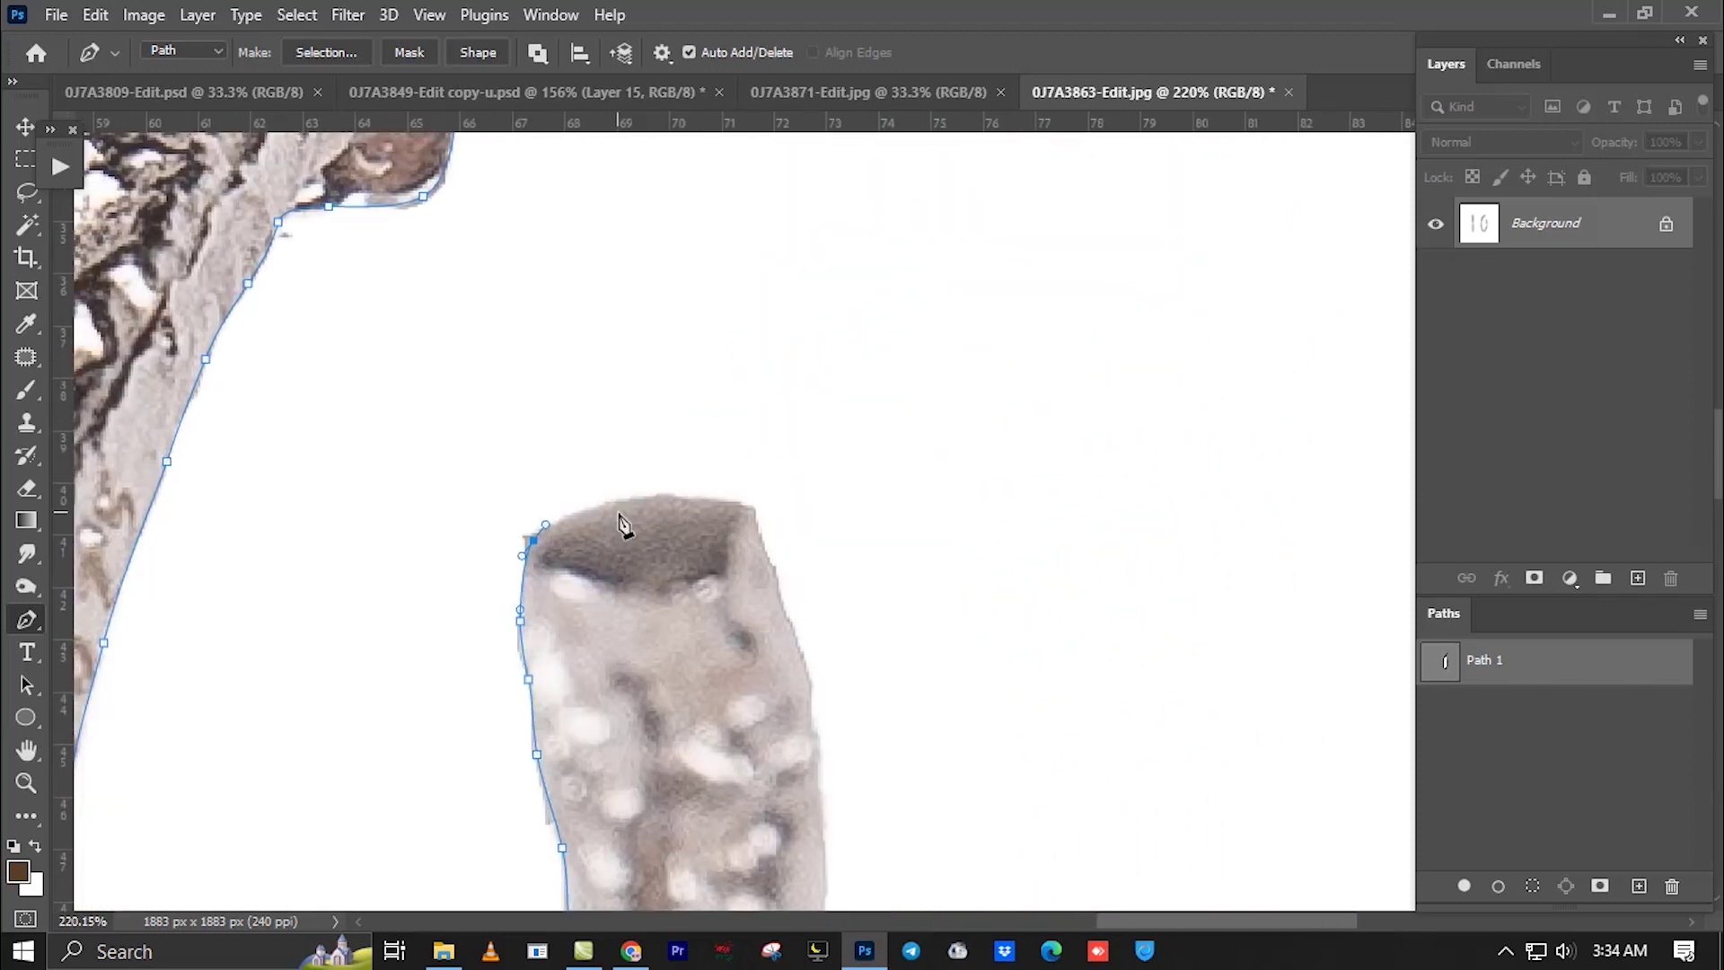
pyautogui.scroll(1, 685, 500)
pyautogui.moveTo(685, 492); pyautogui.dragTo(769, 492)
pyautogui.scroll(-2, 810, 567)
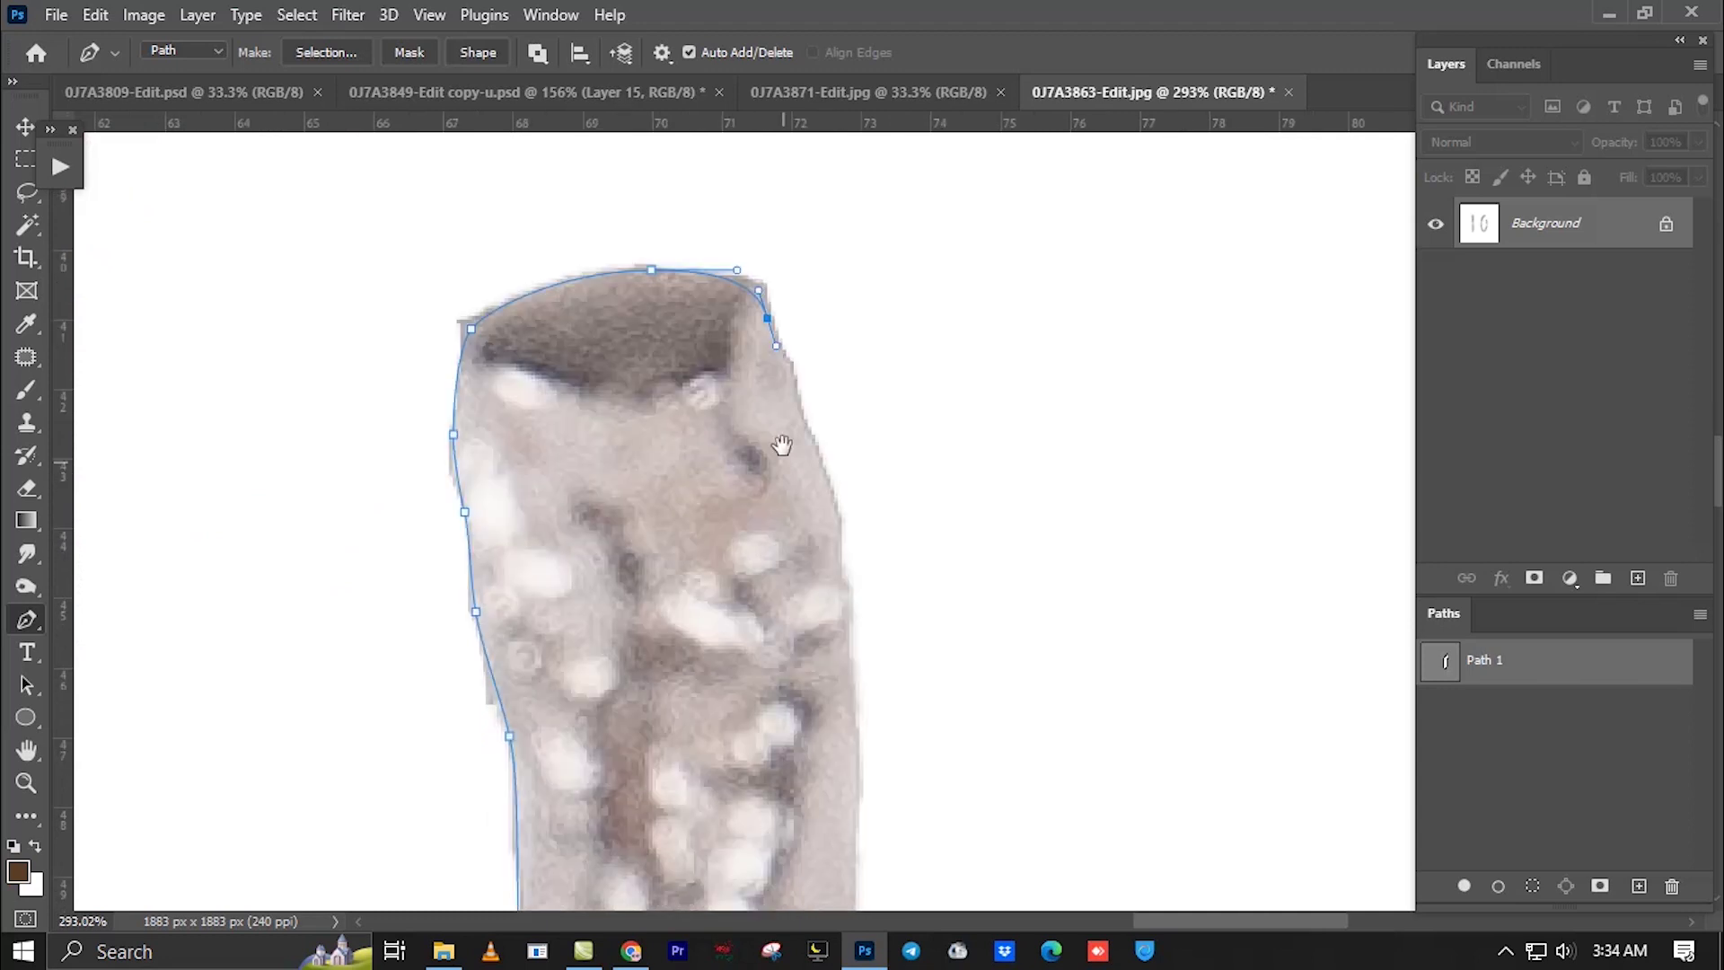
pyautogui.scroll(-3, 782, 450)
# Run the path down the right side of the hoop end with anchors.
pyautogui.moveTo(820, 412); pyautogui.dragTo(834, 508)
pyautogui.scroll(-3, 816, 591)
pyautogui.moveTo(828, 439); pyautogui.dragTo(834, 541)
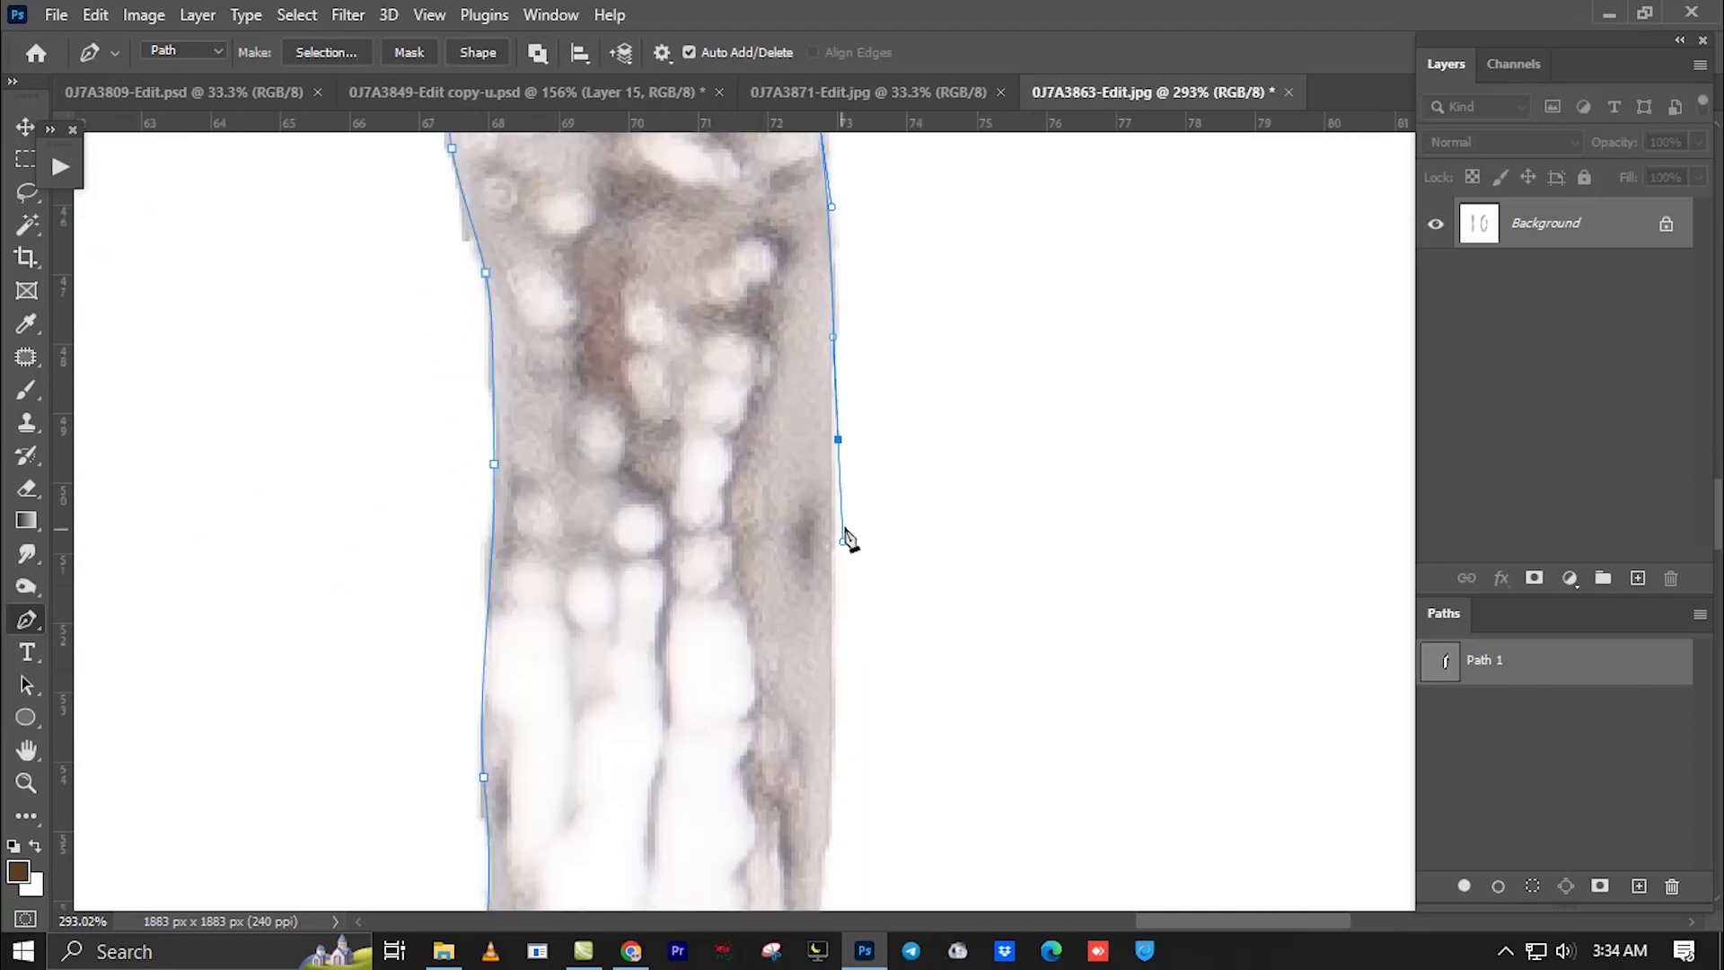
pyautogui.scroll(-4, 800, 720)
pyautogui.moveTo(850, 393); pyautogui.dragTo(842, 458)
pyautogui.moveTo(844, 555); pyautogui.dragTo(843, 594)
pyautogui.moveTo(841, 657); pyautogui.dragTo(831, 704)
pyautogui.scroll(-4, 831, 704)
pyautogui.moveTo(850, 437); pyautogui.dragTo(811, 549)
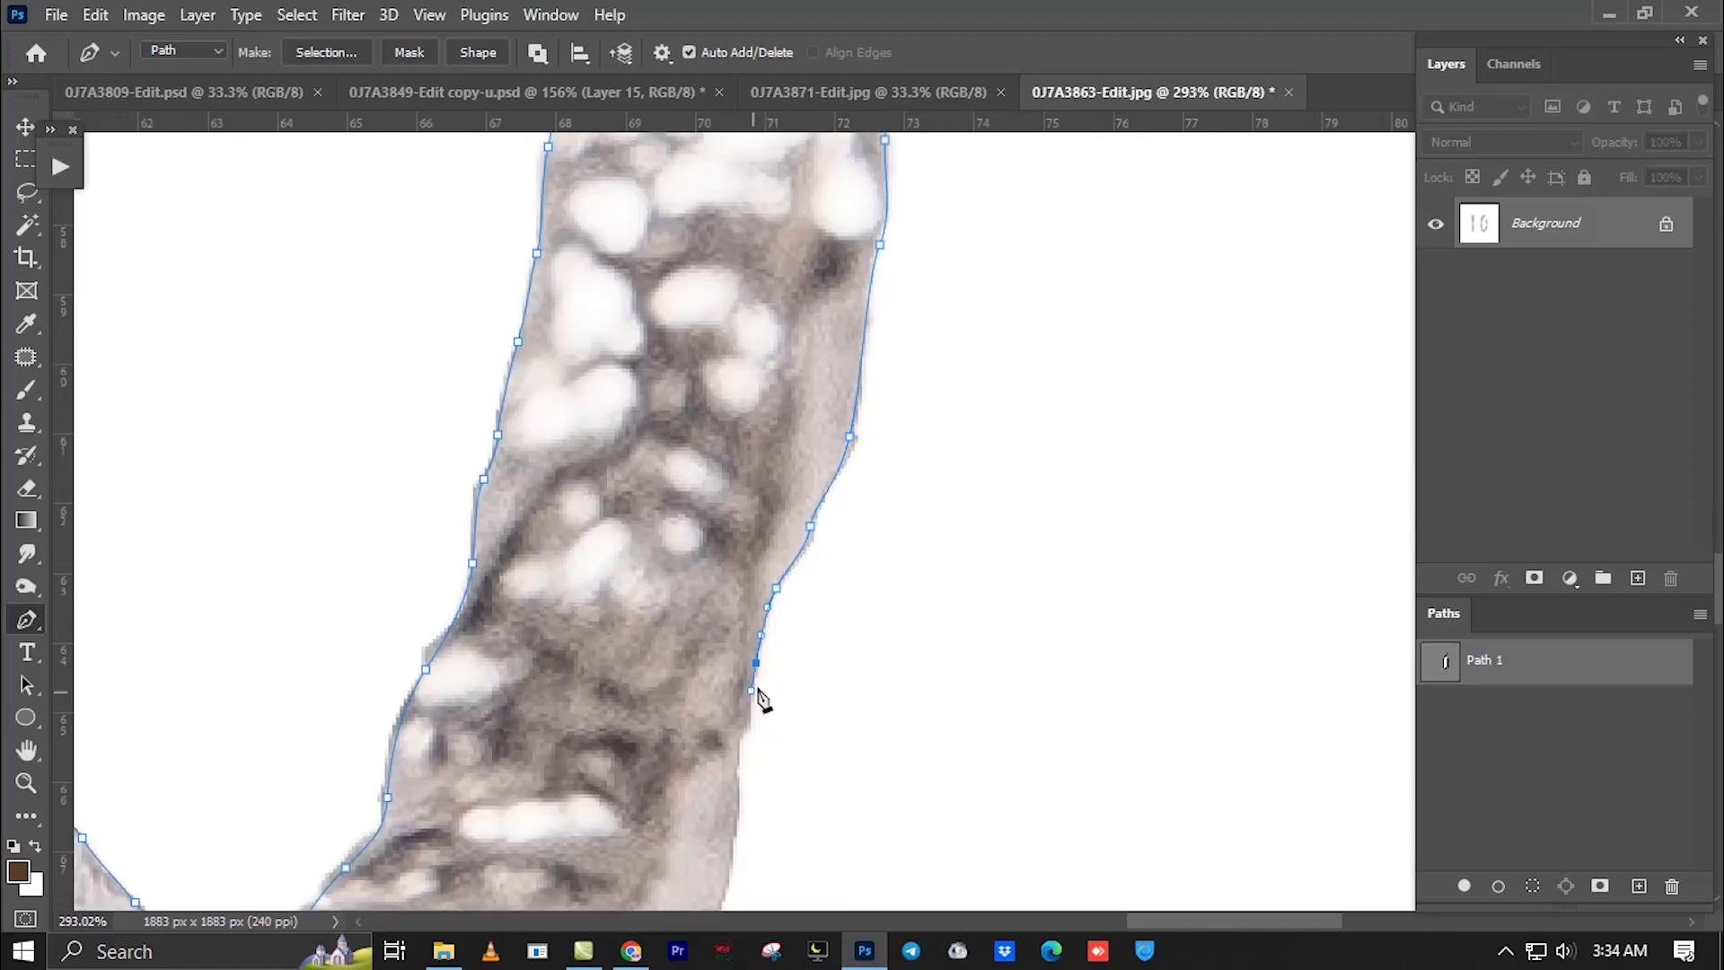
# Follow the hoop's outer edge around its bottom curve with curved anchors.
pyautogui.scroll(-3, 759, 693)
pyautogui.moveTo(789, 532); pyautogui.dragTo(763, 563)
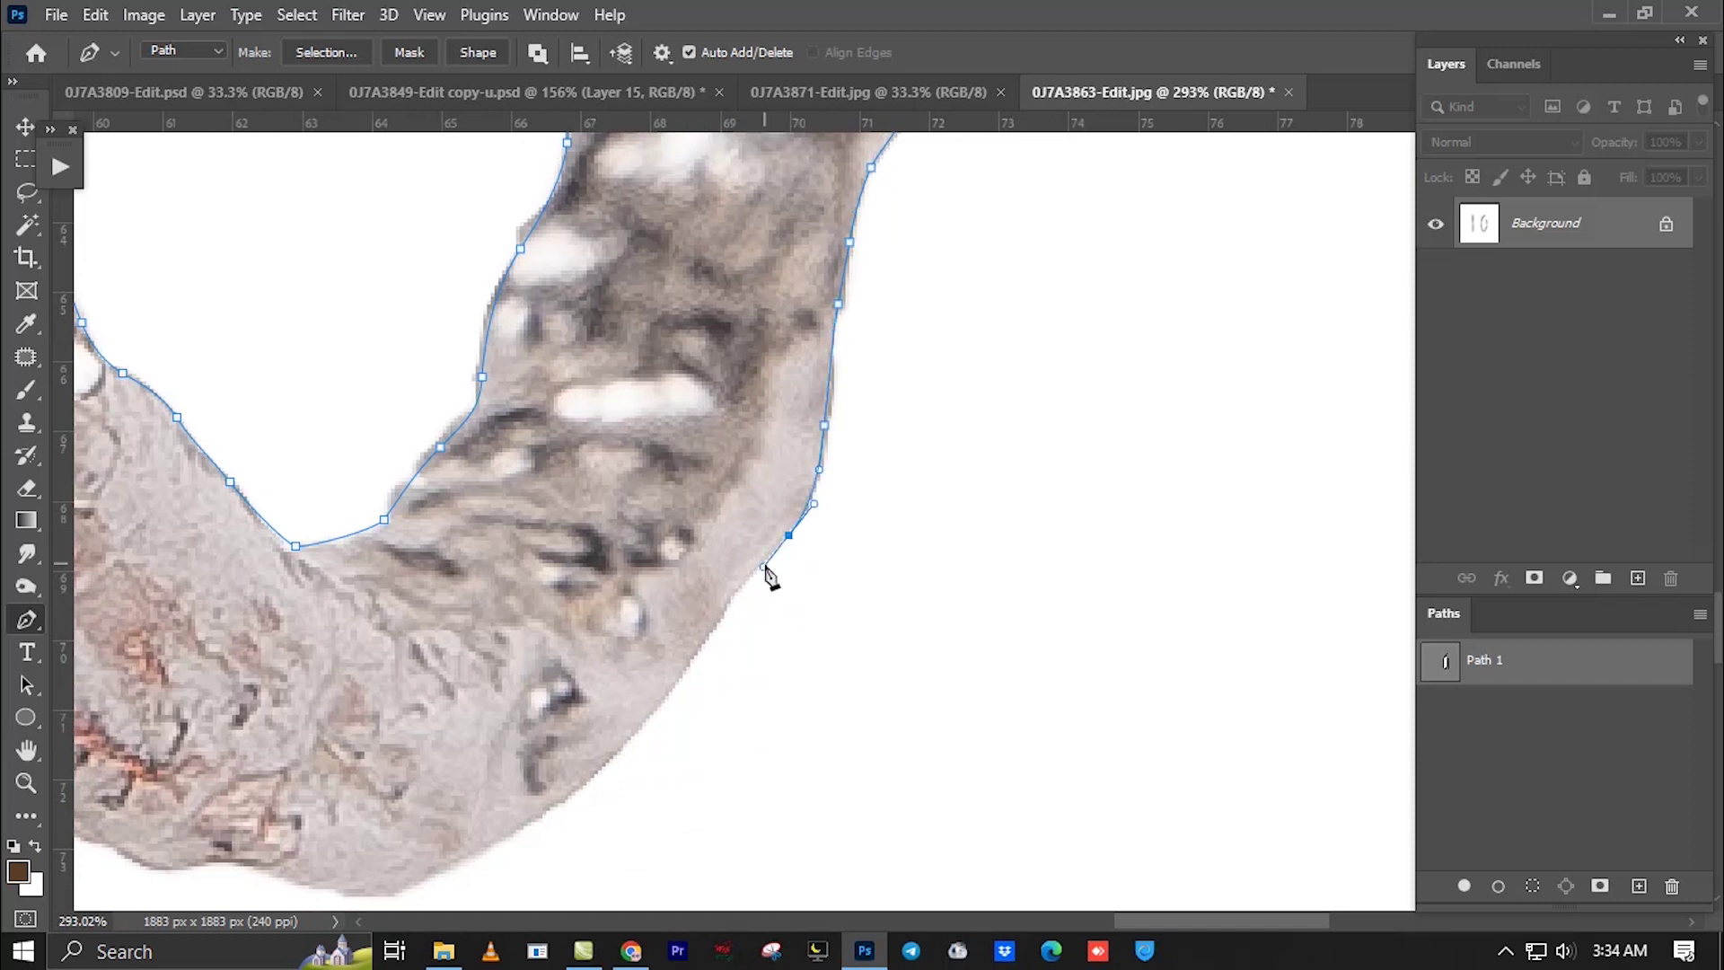
pyautogui.moveTo(574, 786); pyautogui.dragTo(520, 842)
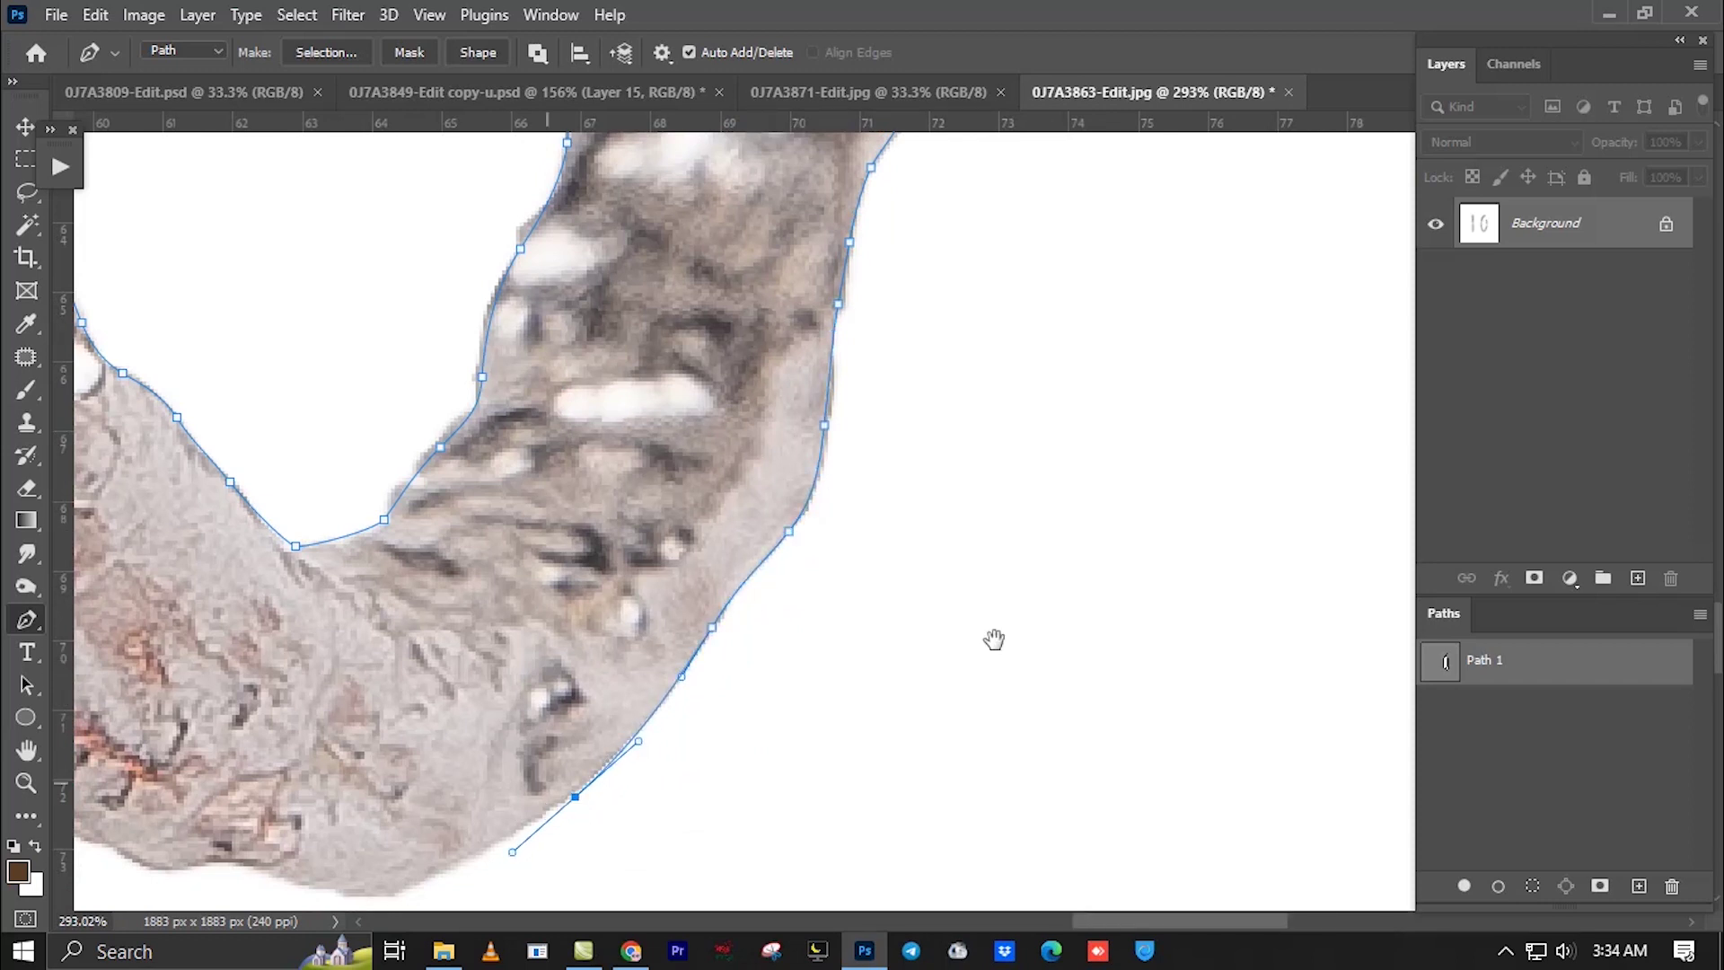
pyautogui.hscroll(-8, 993, 635)
pyautogui.scroll(-3, 993, 635)
pyautogui.moveTo(1038, 601); pyautogui.dragTo(976, 594)
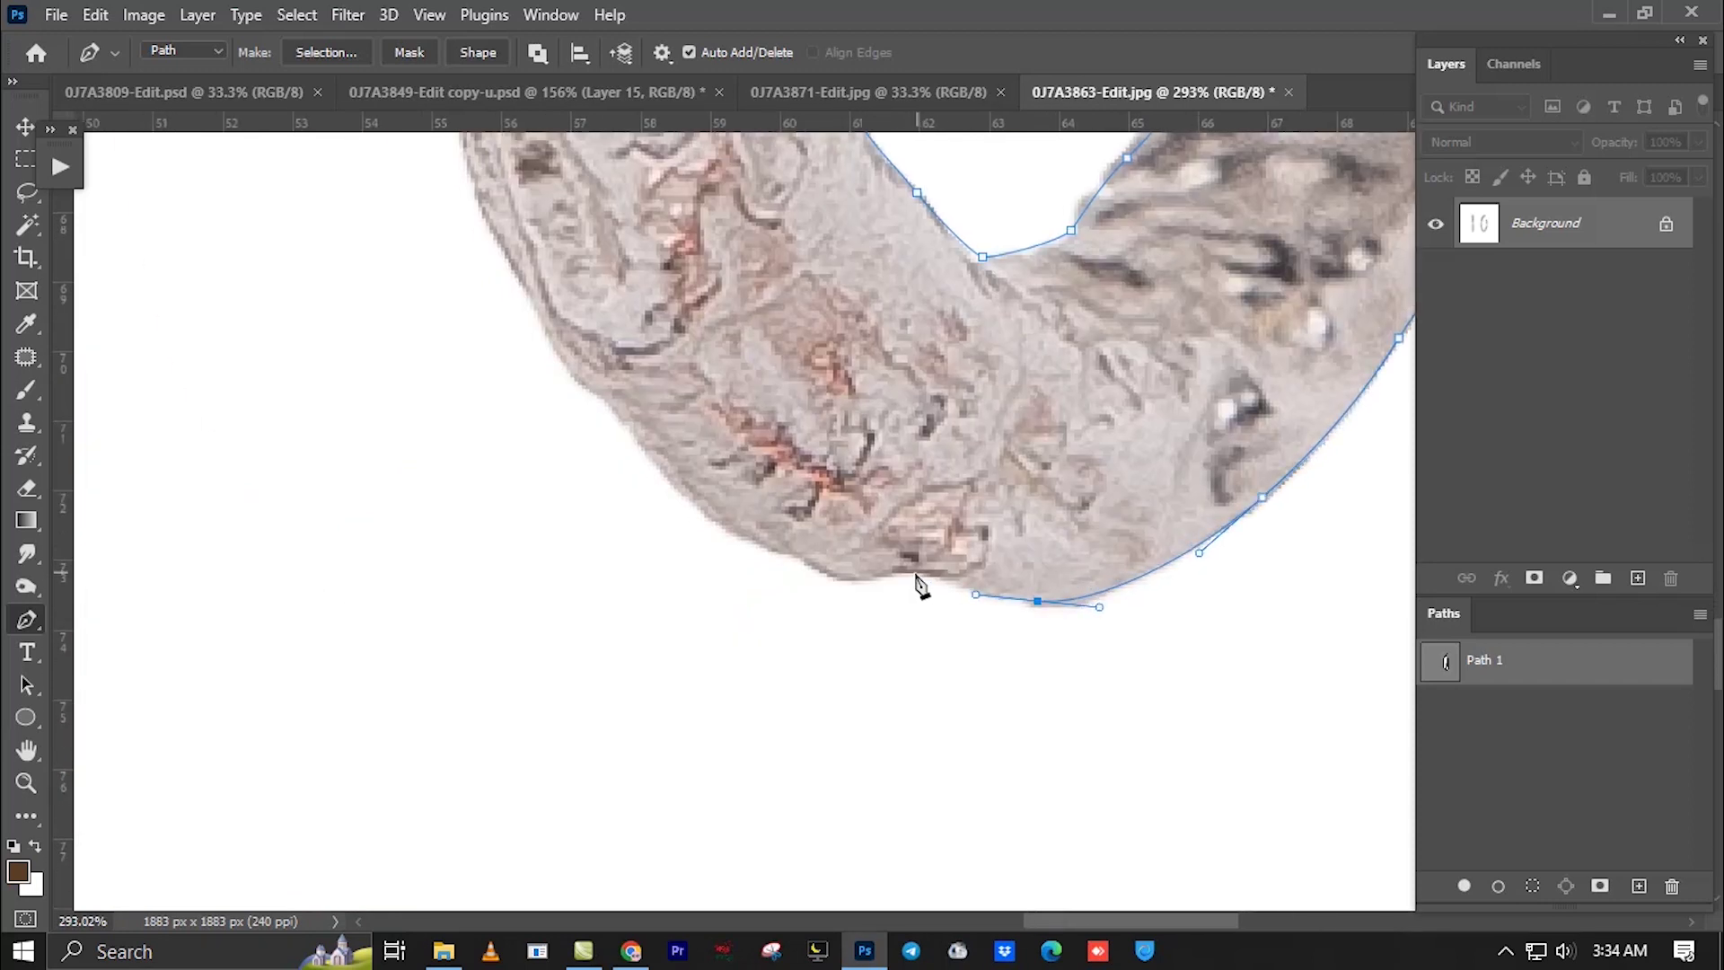
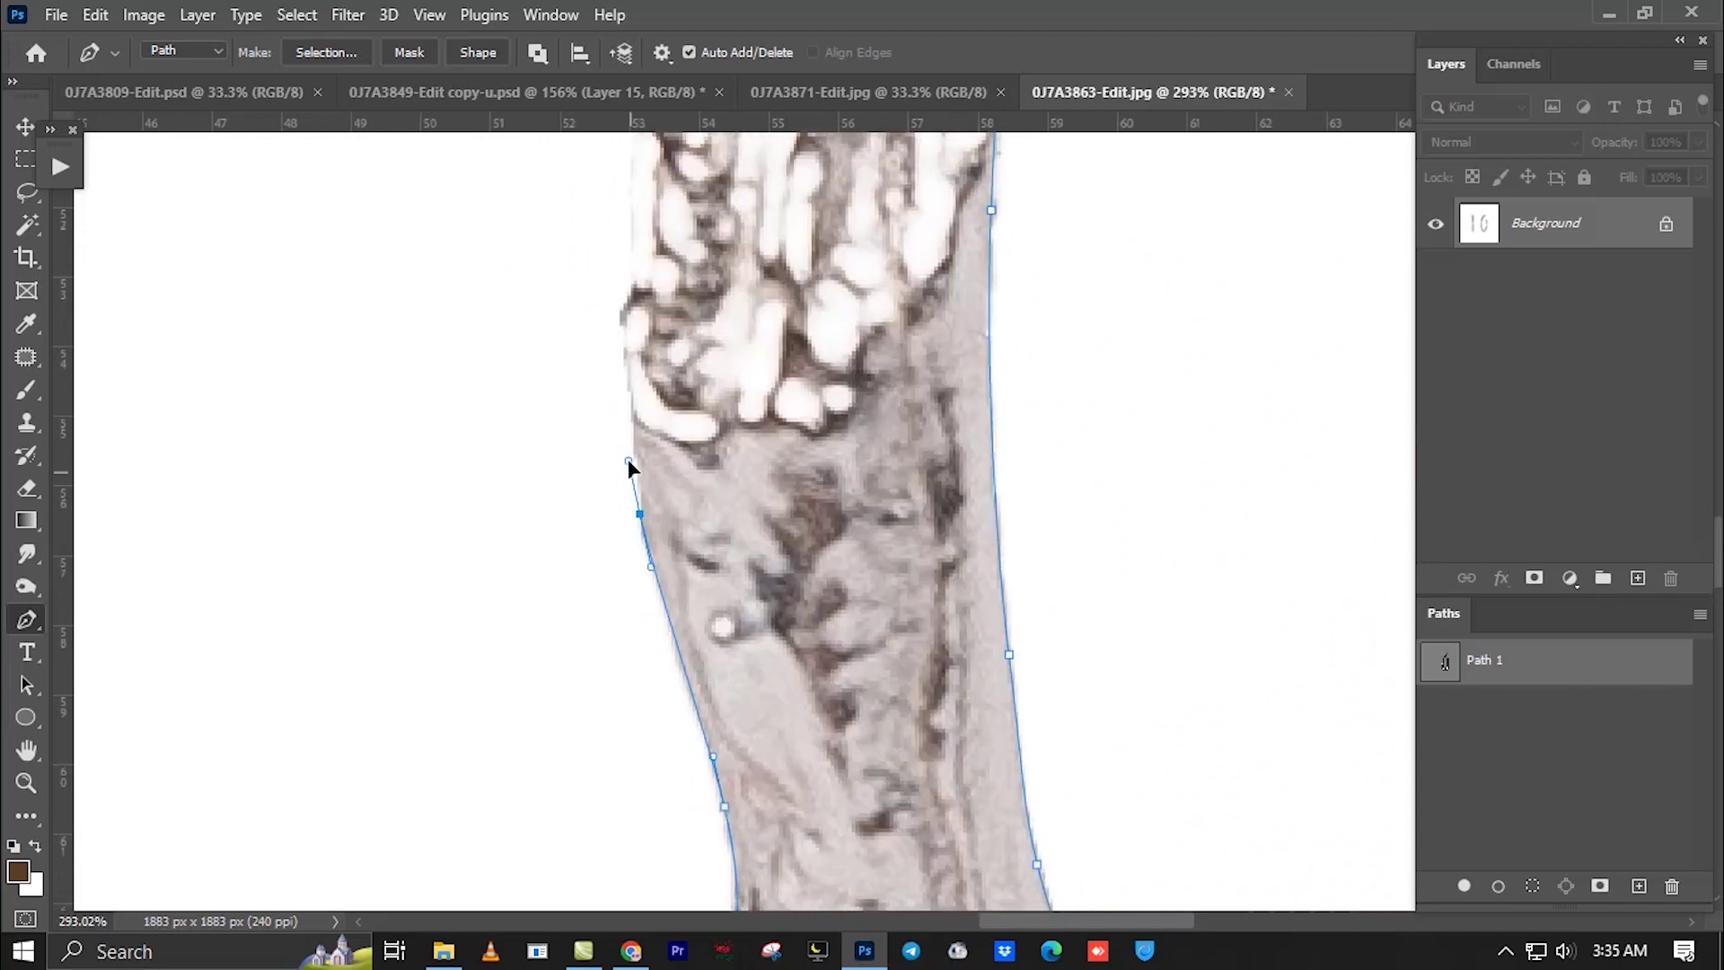
# Trace the right earring hoop's left edge upward with curved and corner Pen anchors.
pyautogui.moveTo(626, 312)
pyautogui.mouseDown()
pyautogui.moveTo(635, 283)
pyautogui.moveTo(613, 774)
pyautogui.mouseUp()
pyautogui.scroll(5, 635, 287)
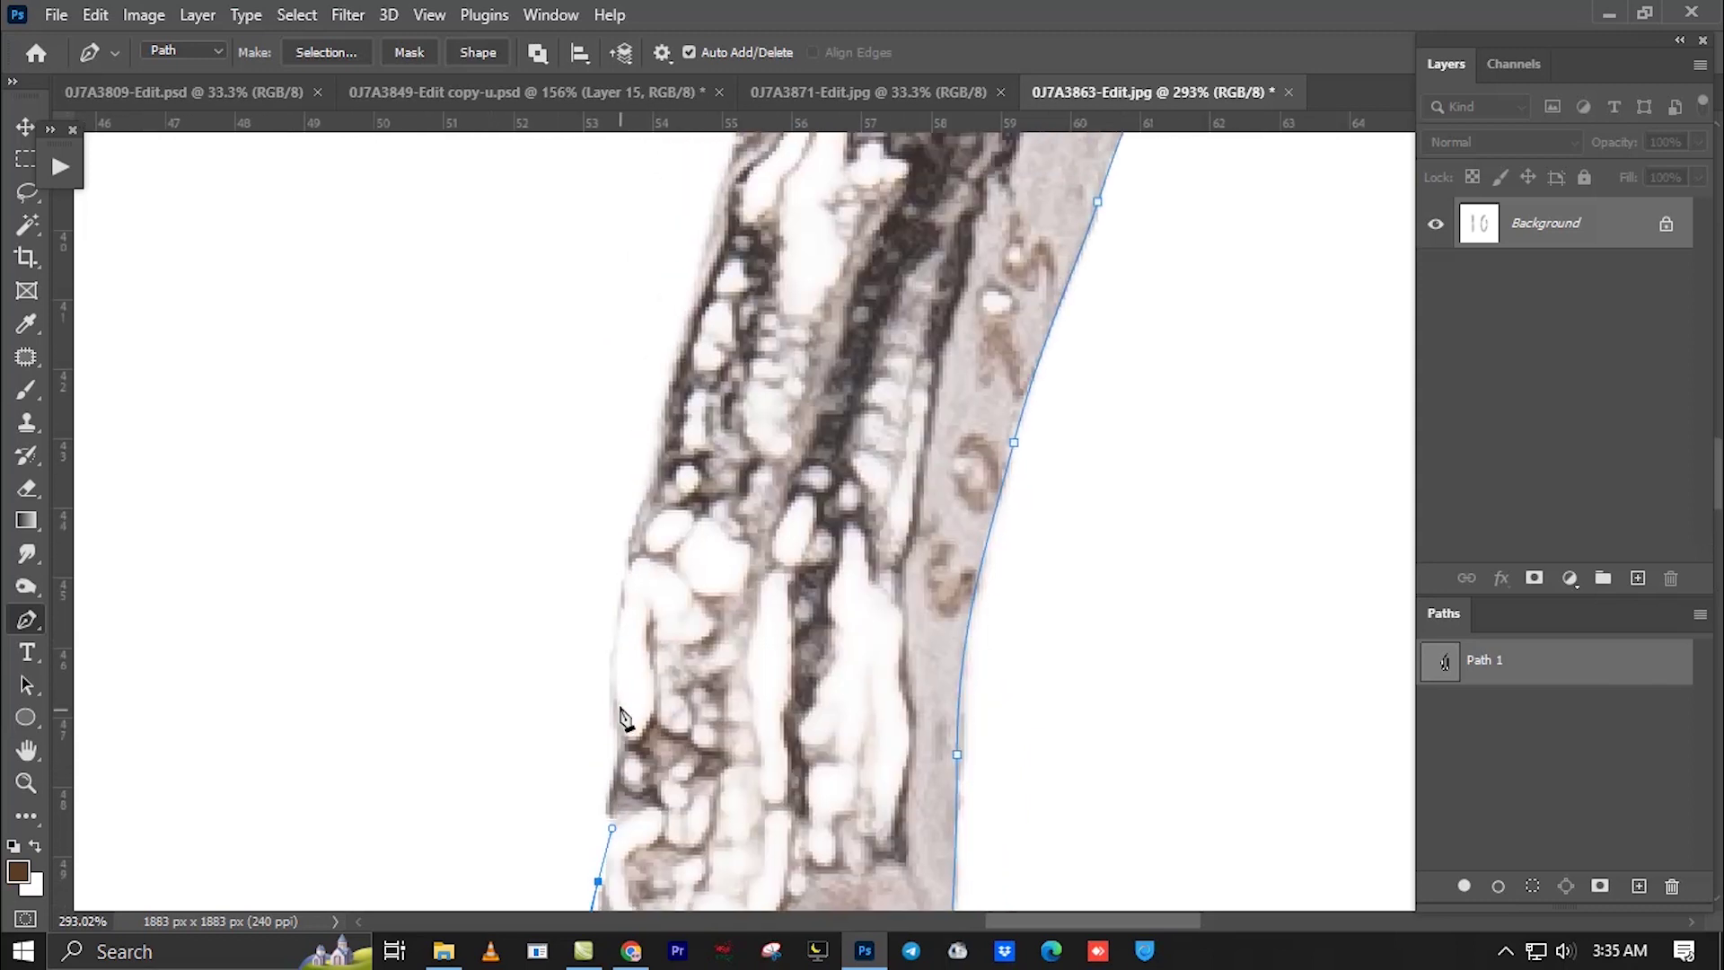
pyautogui.moveTo(650, 482)
pyautogui.mouseDown()
pyautogui.moveTo(662, 470)
pyautogui.moveTo(574, 865)
pyautogui.mouseUp()
pyautogui.click(601, 688)
pyautogui.click(636, 559)
pyautogui.click(672, 429)
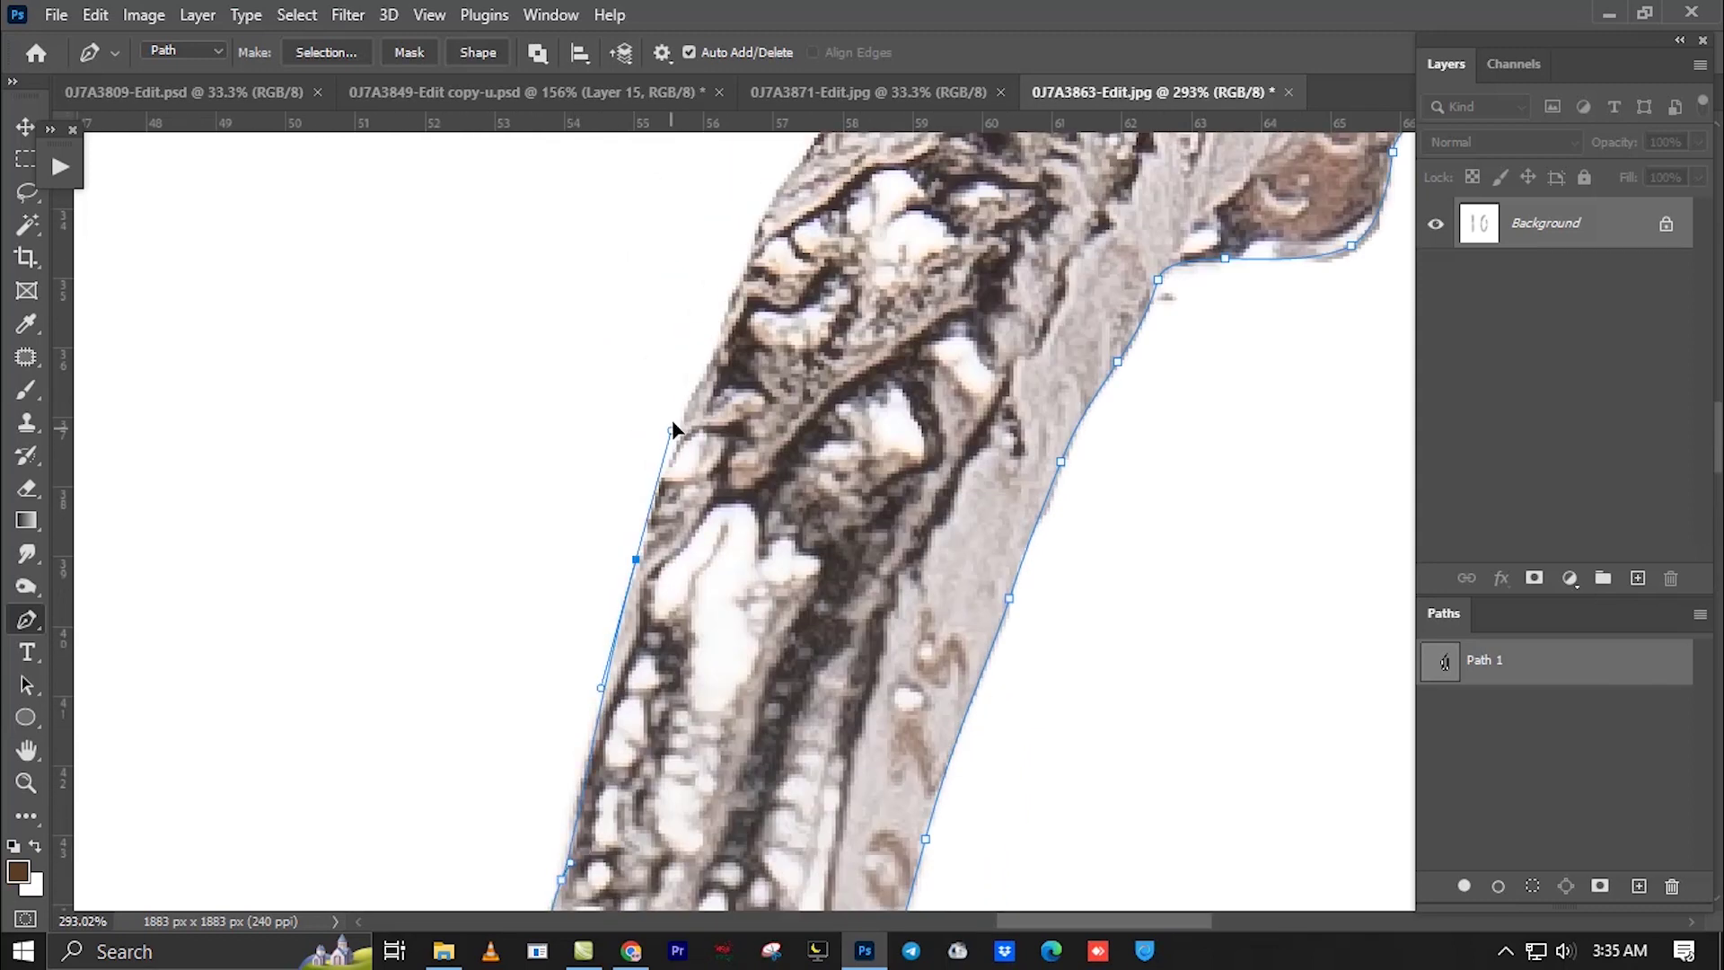
pyautogui.moveTo(673, 430); pyautogui.dragTo(592, 767)
pyautogui.click(697, 541)
pyautogui.click(719, 493)
pyautogui.moveTo(766, 443); pyautogui.dragTo(789, 421)
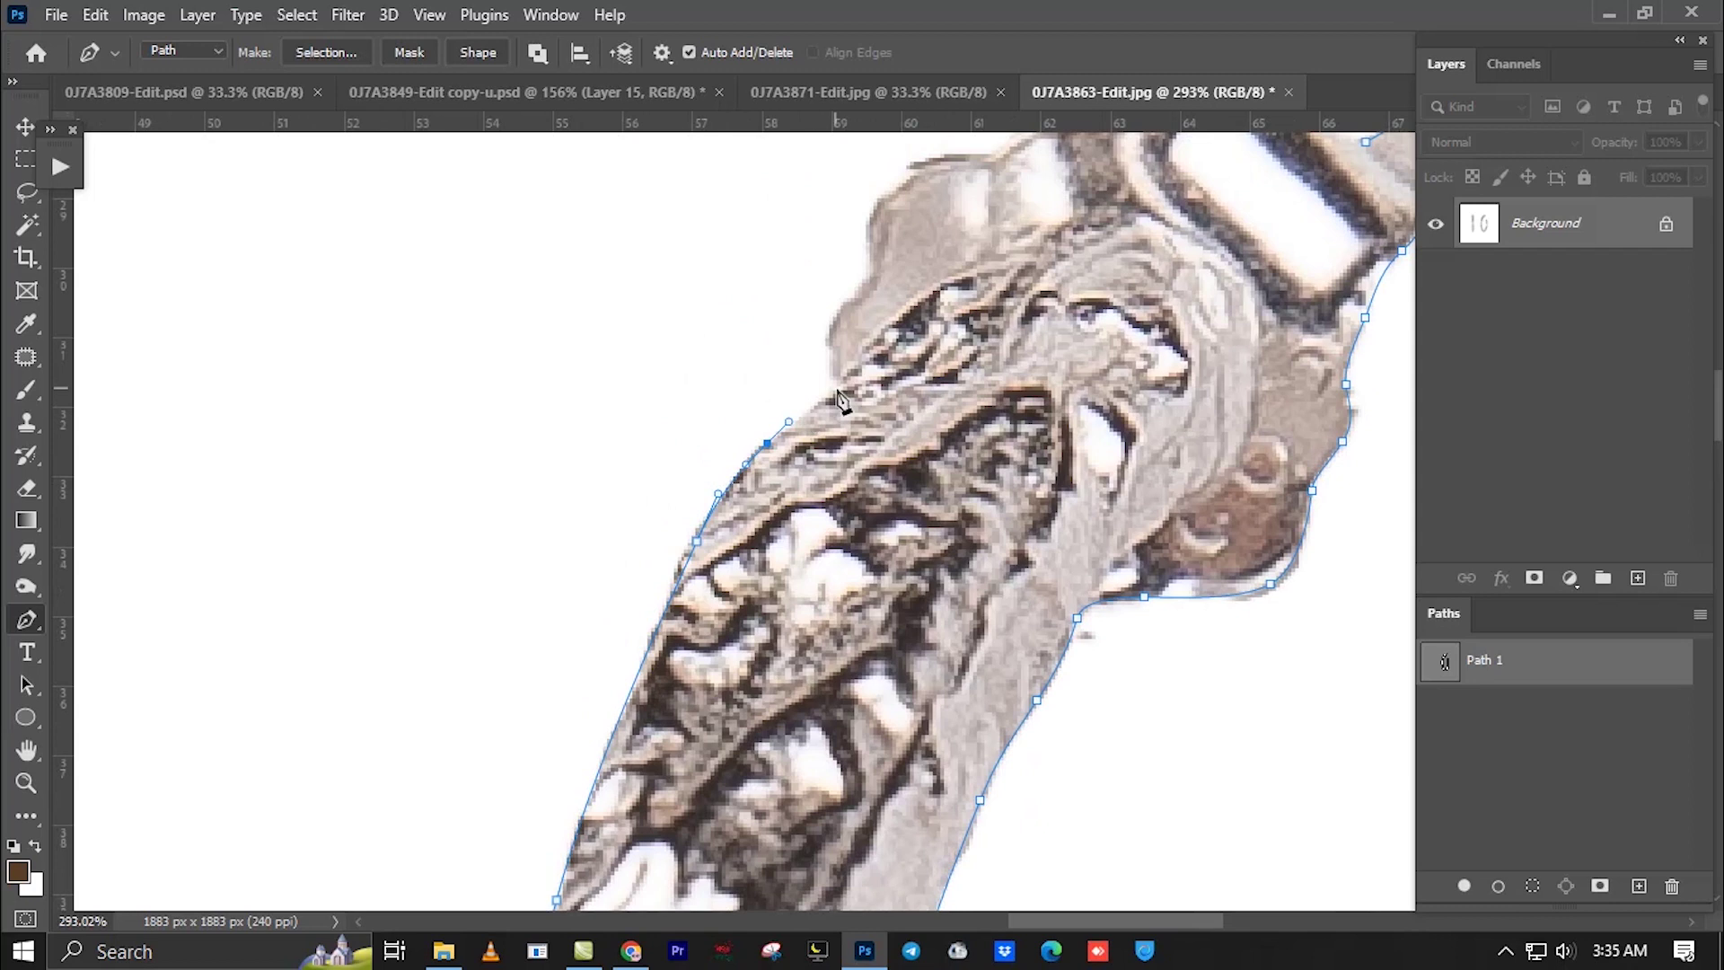
# Outline the plate's side and top edge, then close the path at its starting anchor.
pyautogui.scroll(1, 766, 655)
pyautogui.moveTo(808, 269); pyautogui.dragTo(722, 663)
pyautogui.moveTo(770, 611); pyautogui.dragTo(797, 561)
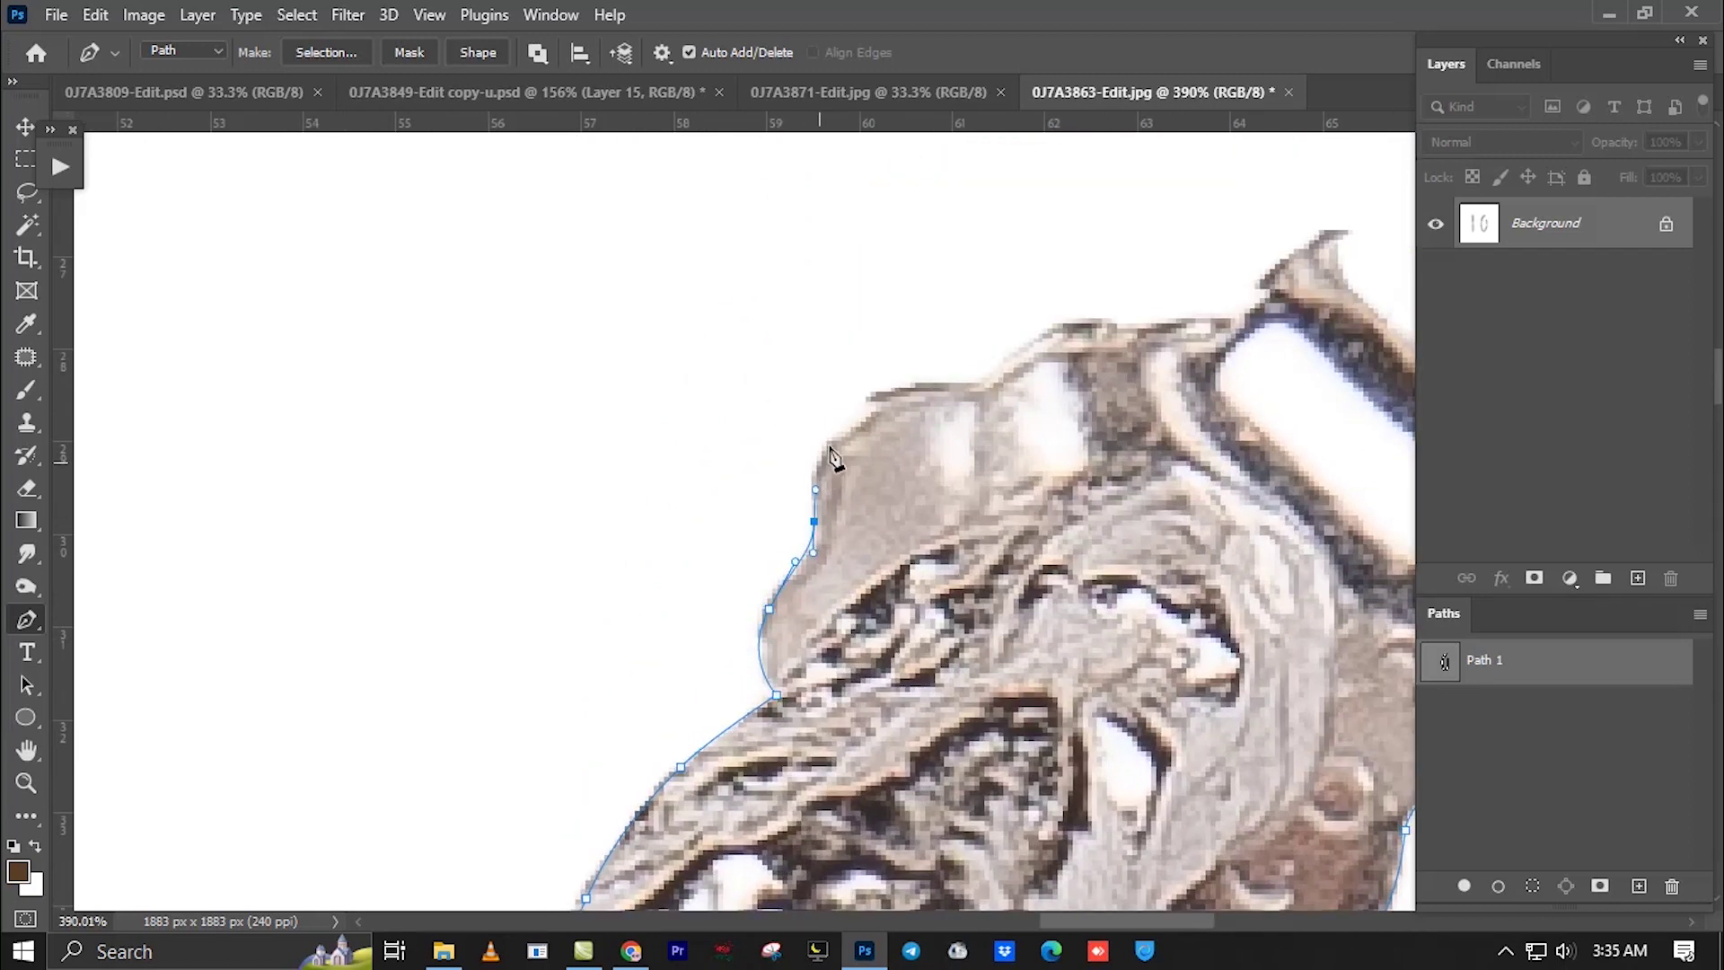
pyautogui.moveTo(1004, 348); pyautogui.dragTo(1010, 347)
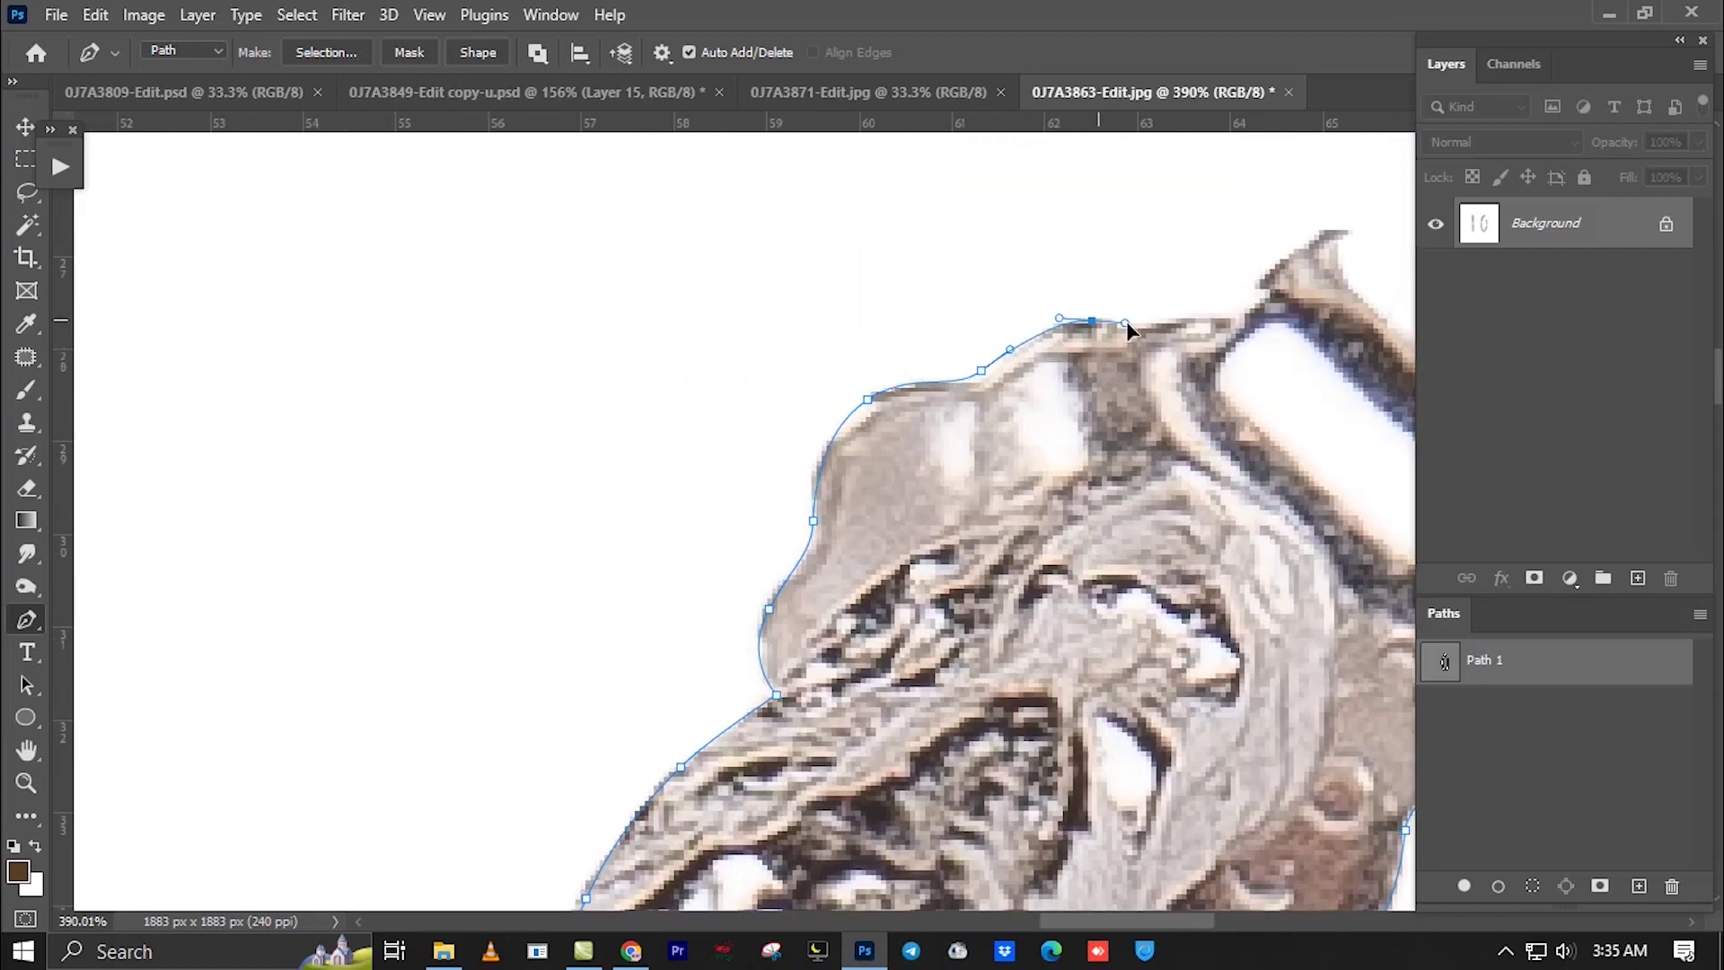
pyautogui.moveTo(1128, 328); pyautogui.dragTo(727, 441)
pyautogui.click(832, 417)
pyautogui.moveTo(914, 349)
pyautogui.mouseDown()
pyautogui.moveTo(944, 342)
pyautogui.moveTo(1009, 416)
pyautogui.mouseUp()
pyautogui.click(1076, 478)
pyautogui.moveTo(1058, 493); pyautogui.dragTo(1018, 539)
pyautogui.scroll(-4, 1018, 539)
pyautogui.scroll(3, 441, 349)
pyautogui.scroll(3, 454, 323)
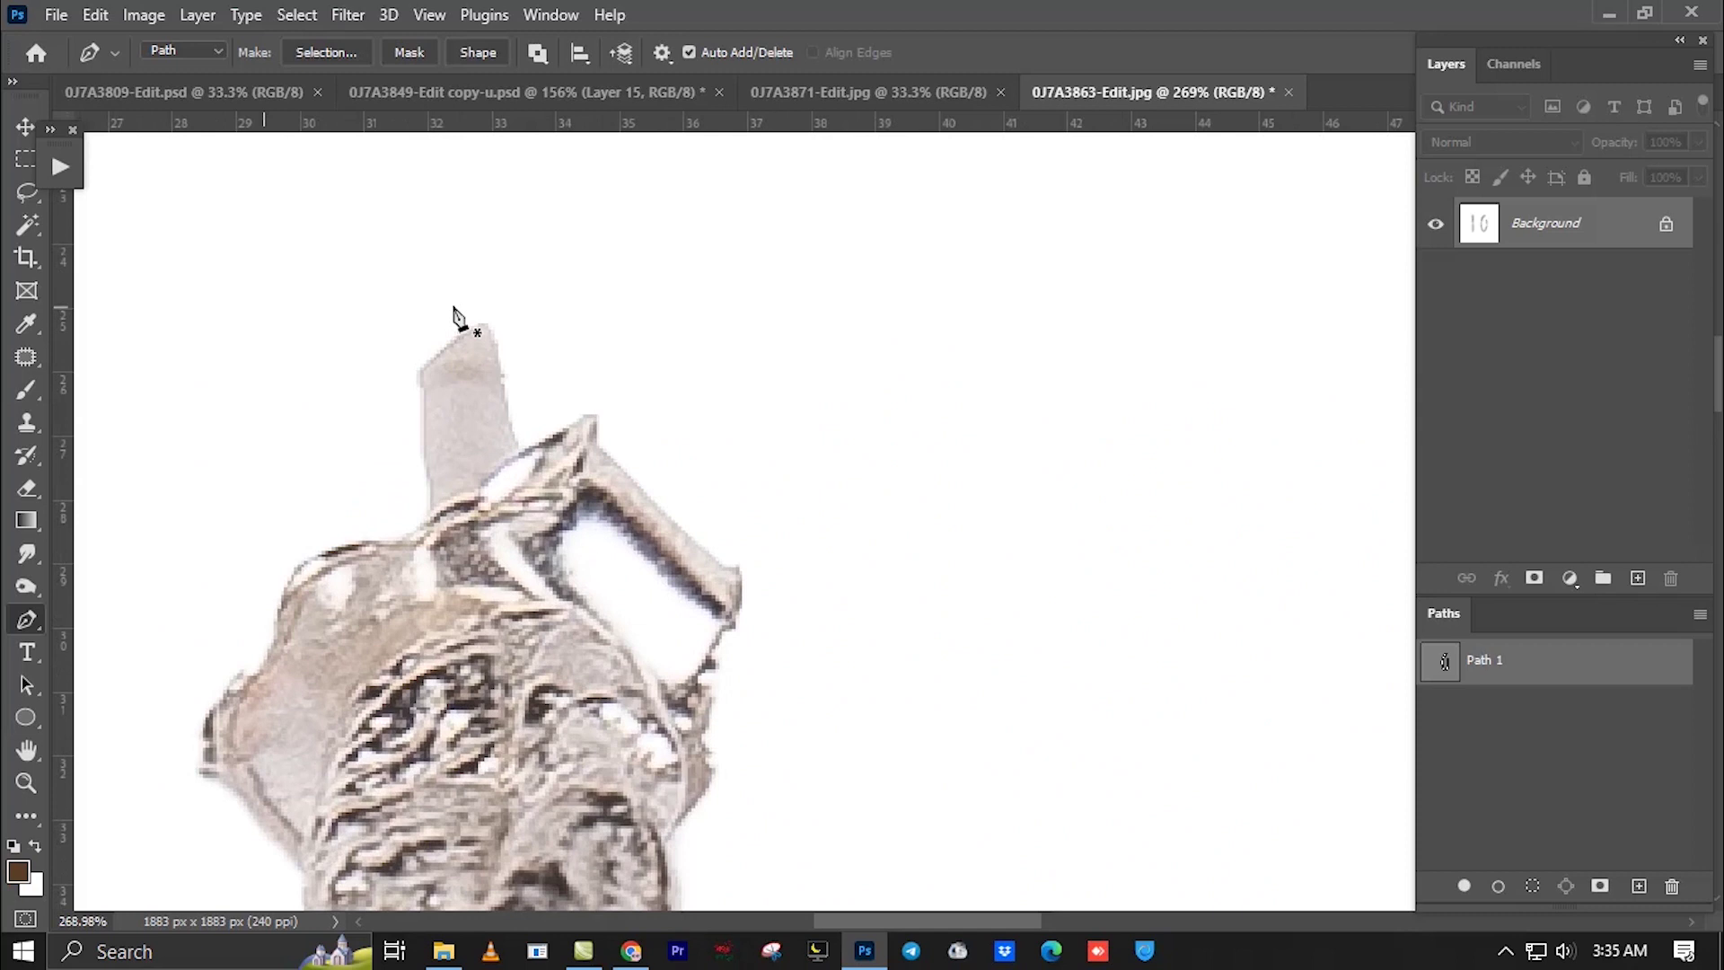
pyautogui.scroll(1, 454, 323)
pyautogui.scroll(1, 500, 365)
pyautogui.scroll(-7, 500, 366)
# Delete the curved, upper and lower path segments at the right post's tip.
pyautogui.moveTo(358, 434); pyautogui.dragTo(267, 463)
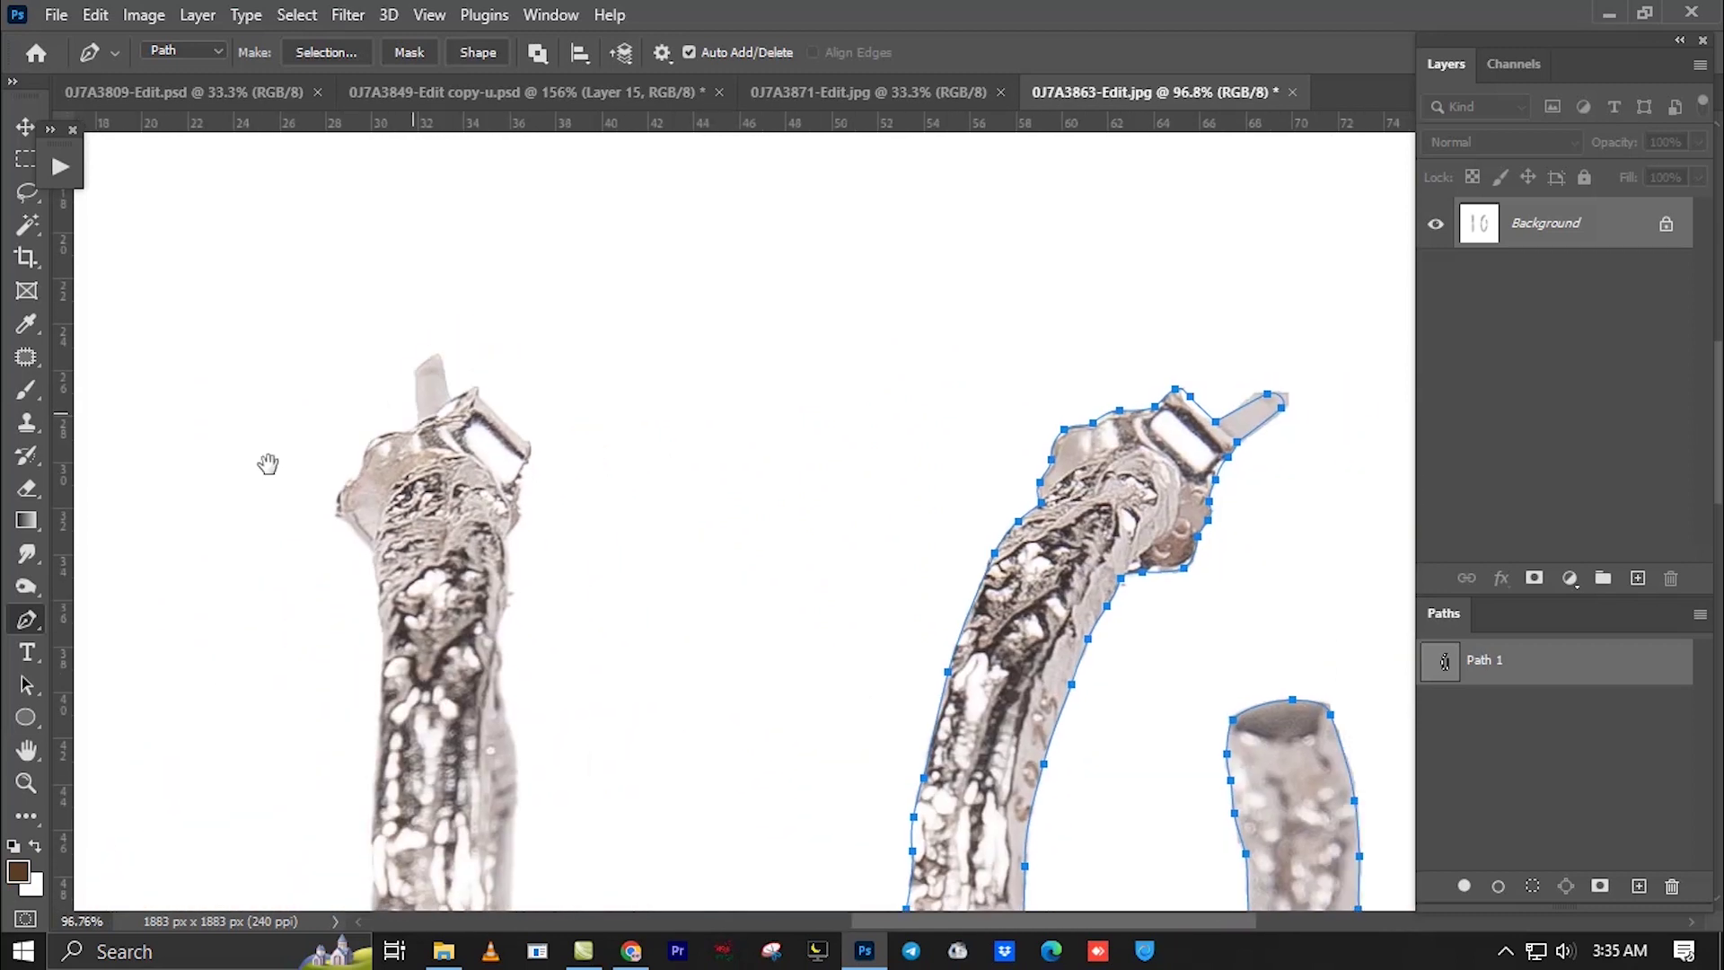
pyautogui.scroll(3, 1213, 544)
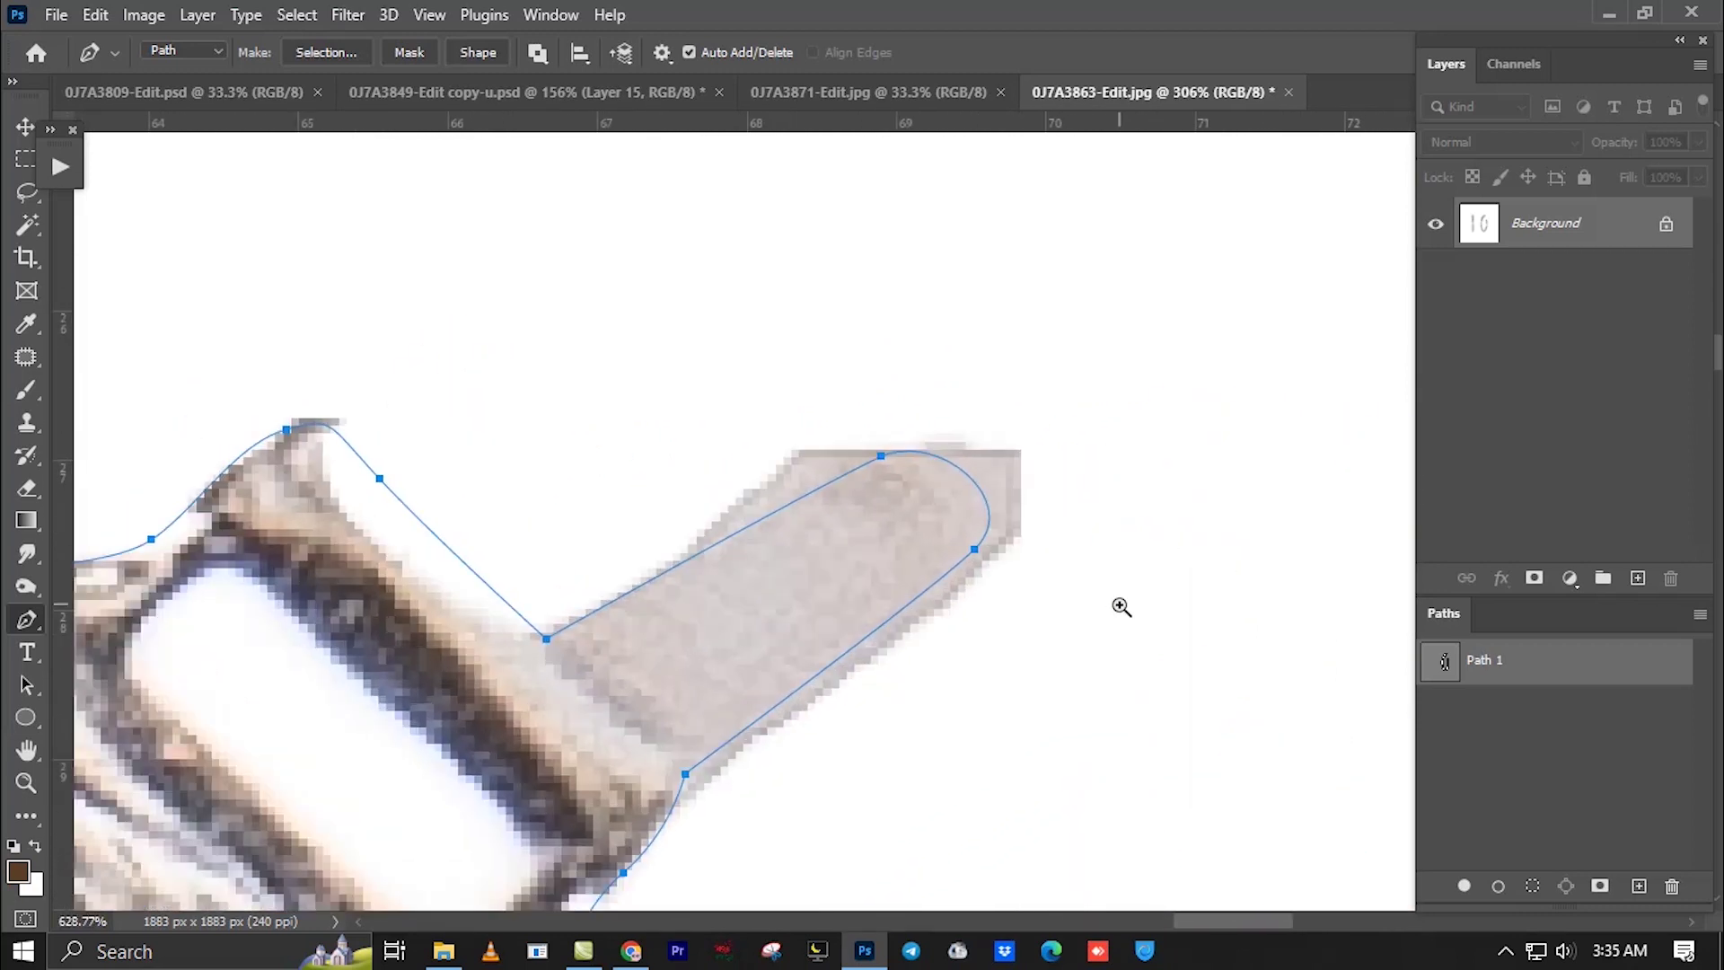
pyautogui.scroll(-3, 1012, 494)
pyautogui.scroll(3, 746, 557)
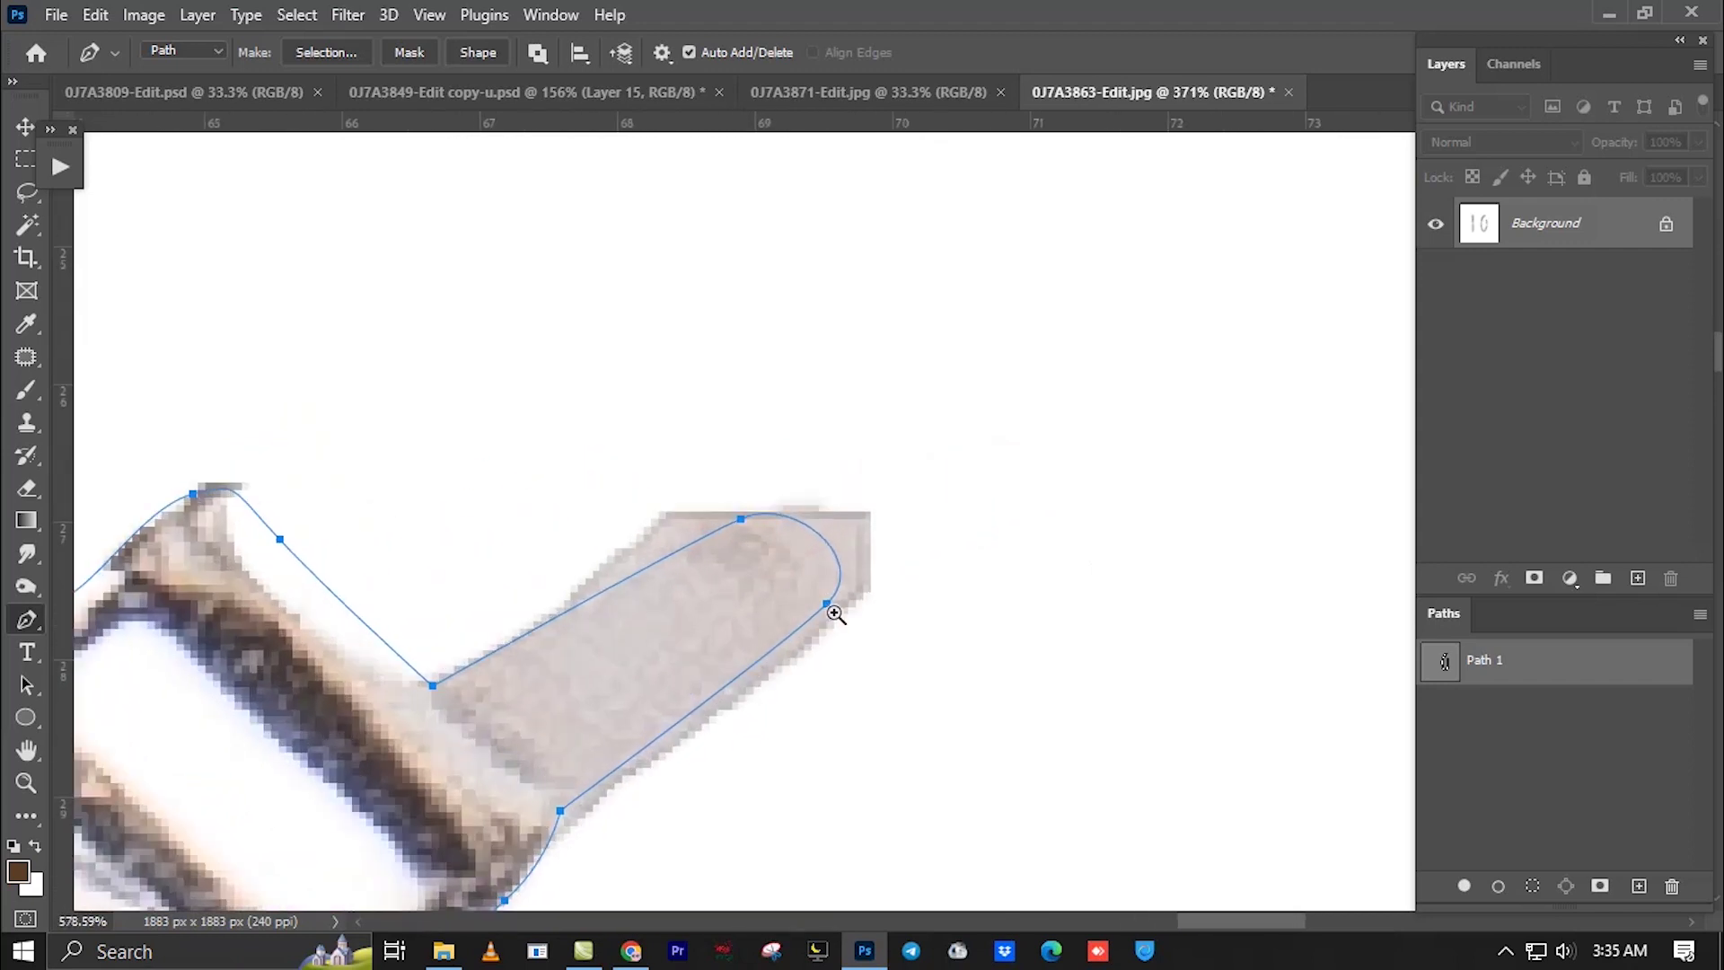
pyautogui.keyDown('ctrl'); pyautogui.click(821, 551); pyautogui.keyUp('ctrl')
pyautogui.press('Delete')
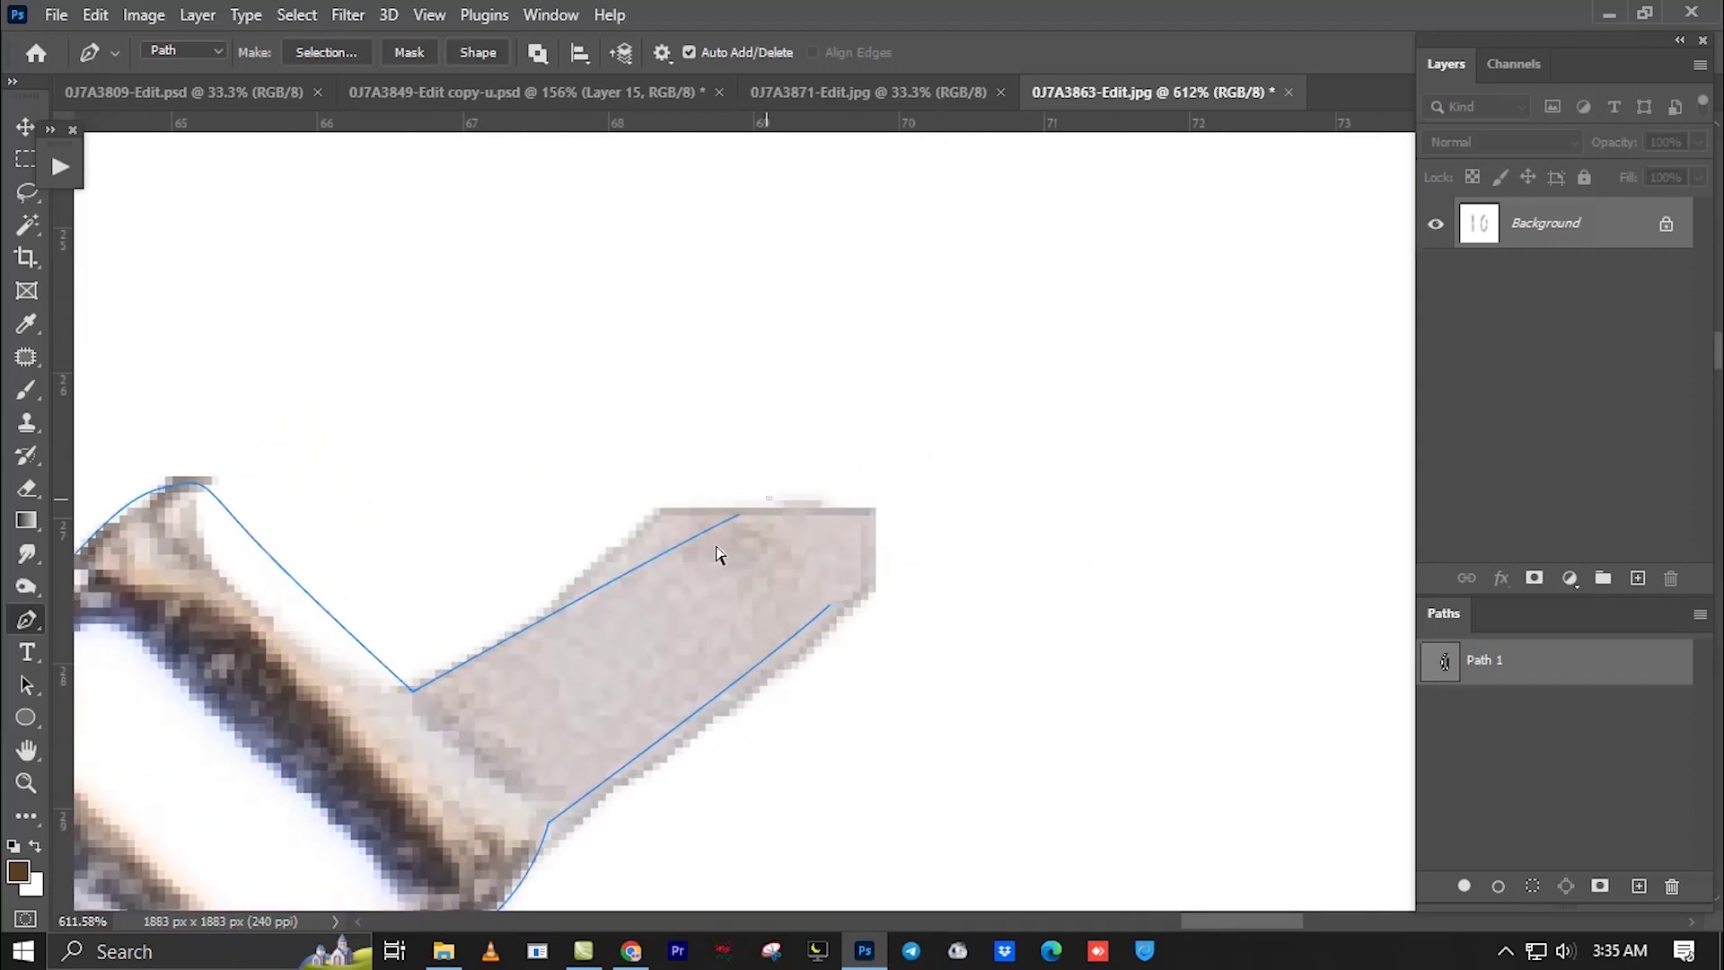
pyautogui.click(676, 558)
pyautogui.keyDown('ctrl'); pyautogui.click(813, 619); pyautogui.keyUp('ctrl')
pyautogui.press('Delete')
pyautogui.keyDown('ctrl'); pyautogui.click(703, 538); pyautogui.keyUp('ctrl')
pyautogui.press('Delete')
# Redraw the post tip with two curved anchors, close the path, and preview it in Quick Mask.
pyautogui.click(414, 692)
pyautogui.moveTo(679, 546)
pyautogui.mouseDown()
pyautogui.moveTo(726, 494)
pyautogui.moveTo(861, 424)
pyautogui.mouseUp()
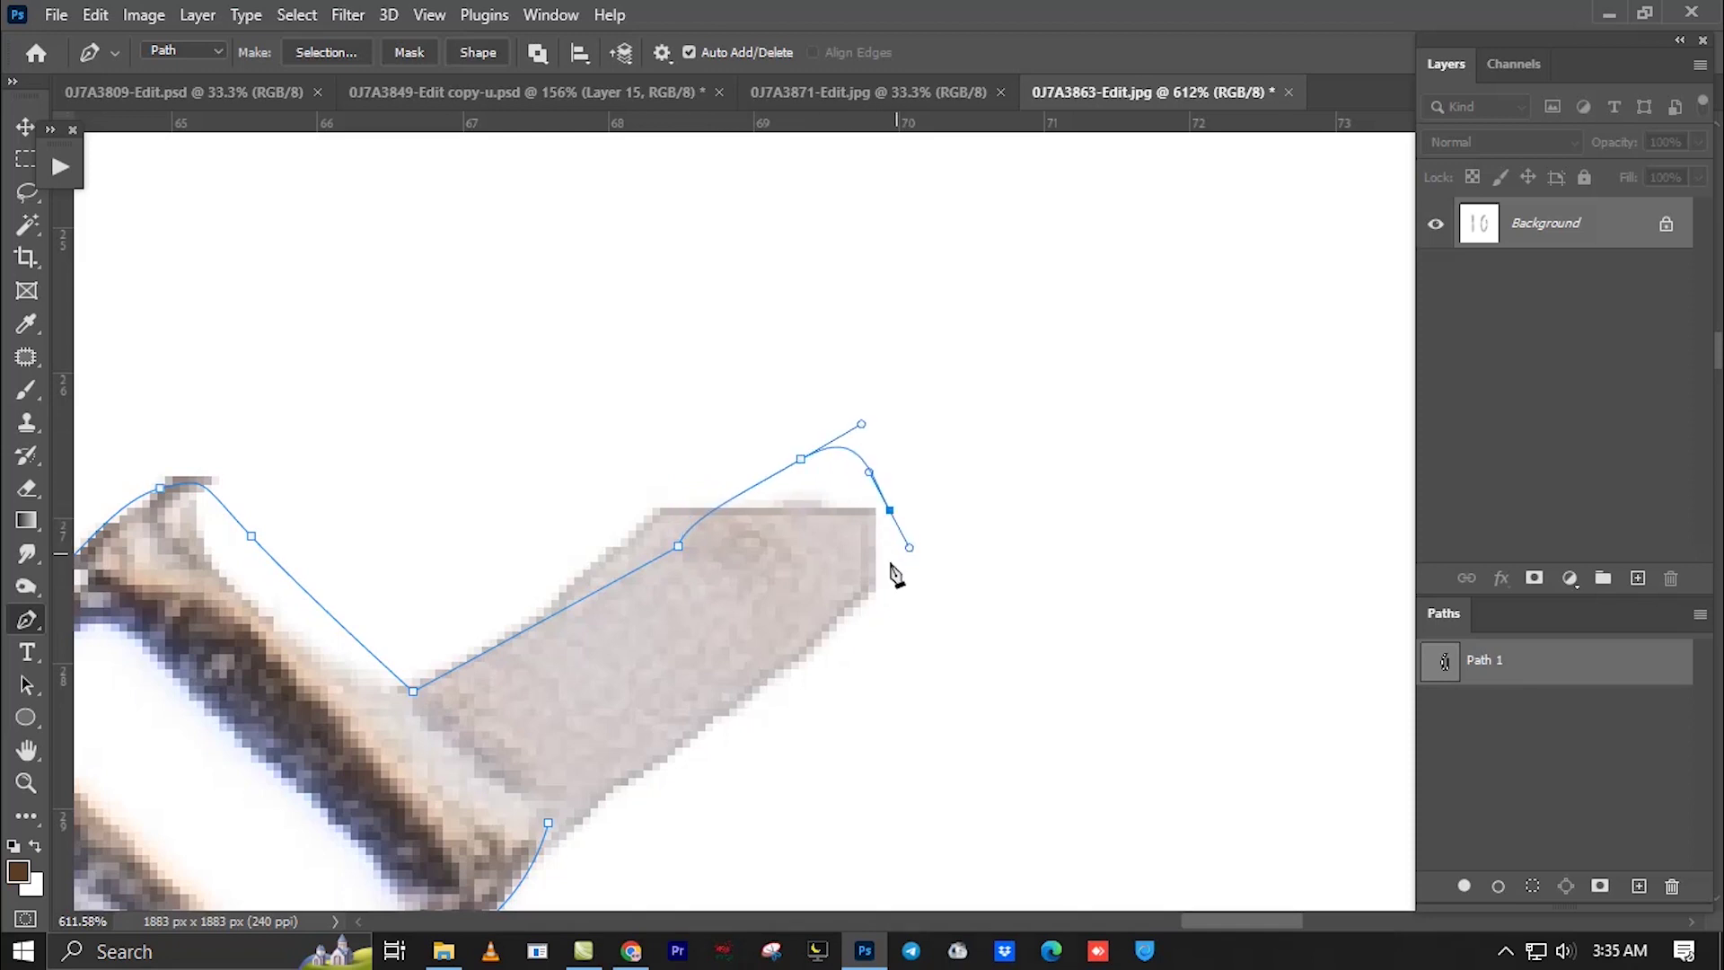
pyautogui.moveTo(882, 586)
pyautogui.mouseDown()
pyautogui.moveTo(803, 673)
pyautogui.moveTo(776, 674)
pyautogui.mouseUp()
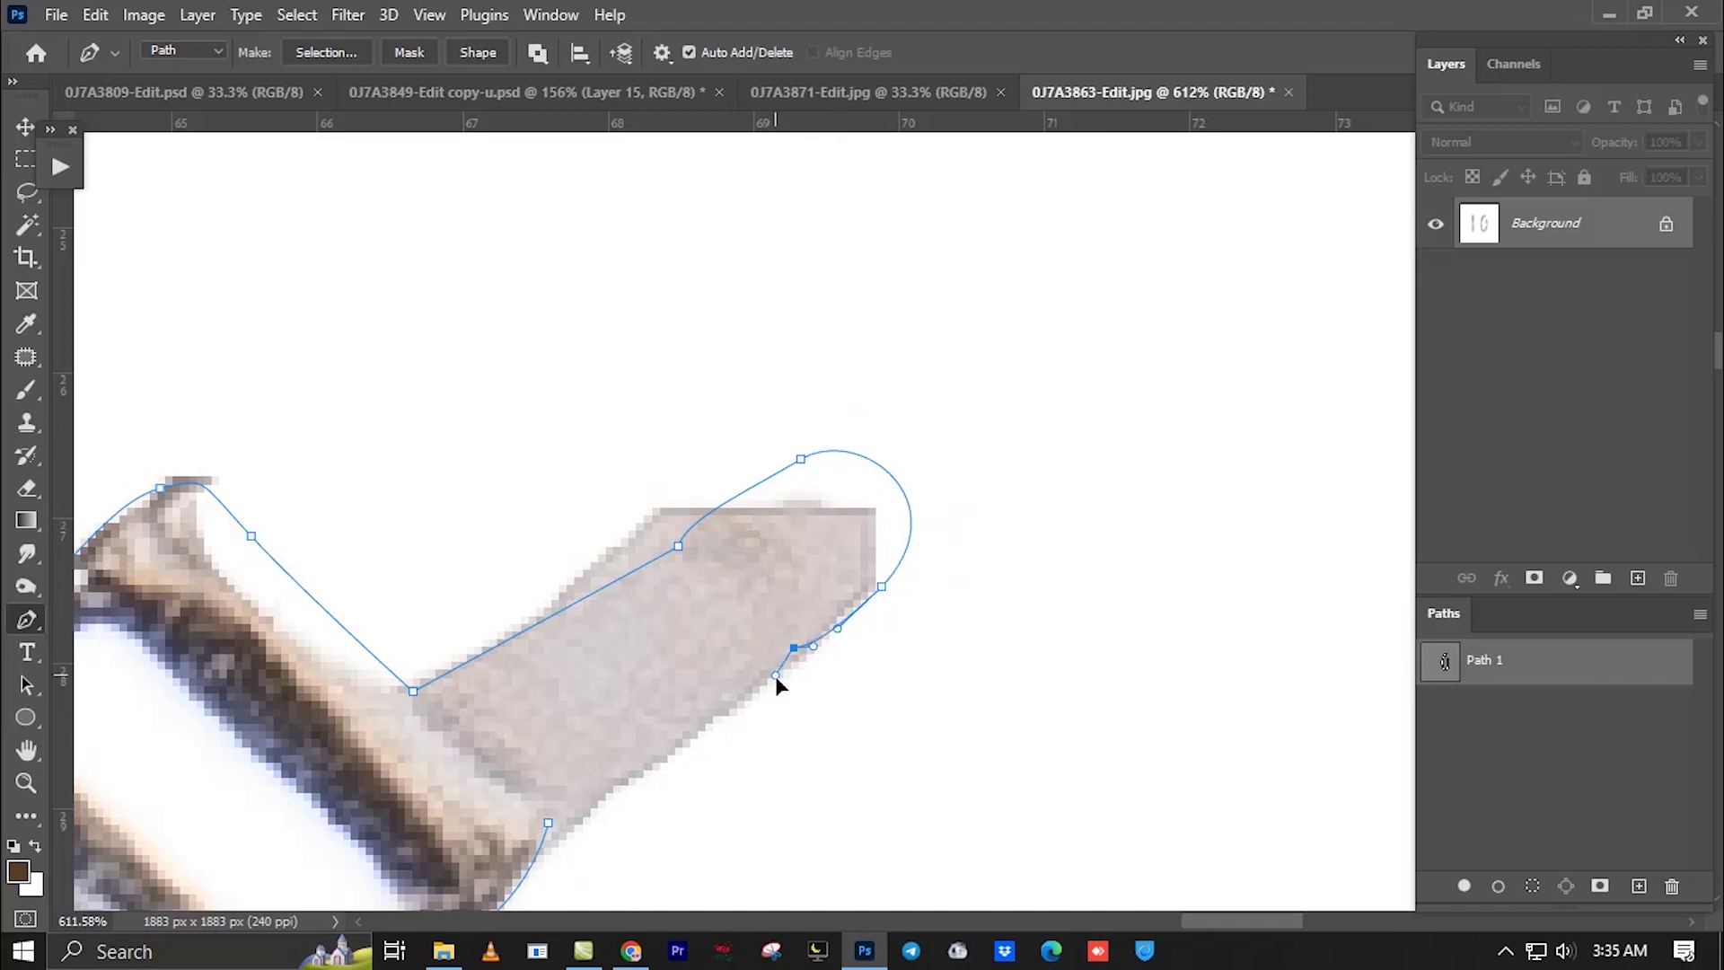
pyautogui.click(549, 823)
pyautogui.hotkey('ctrl', 'Return')
pyautogui.press('q')
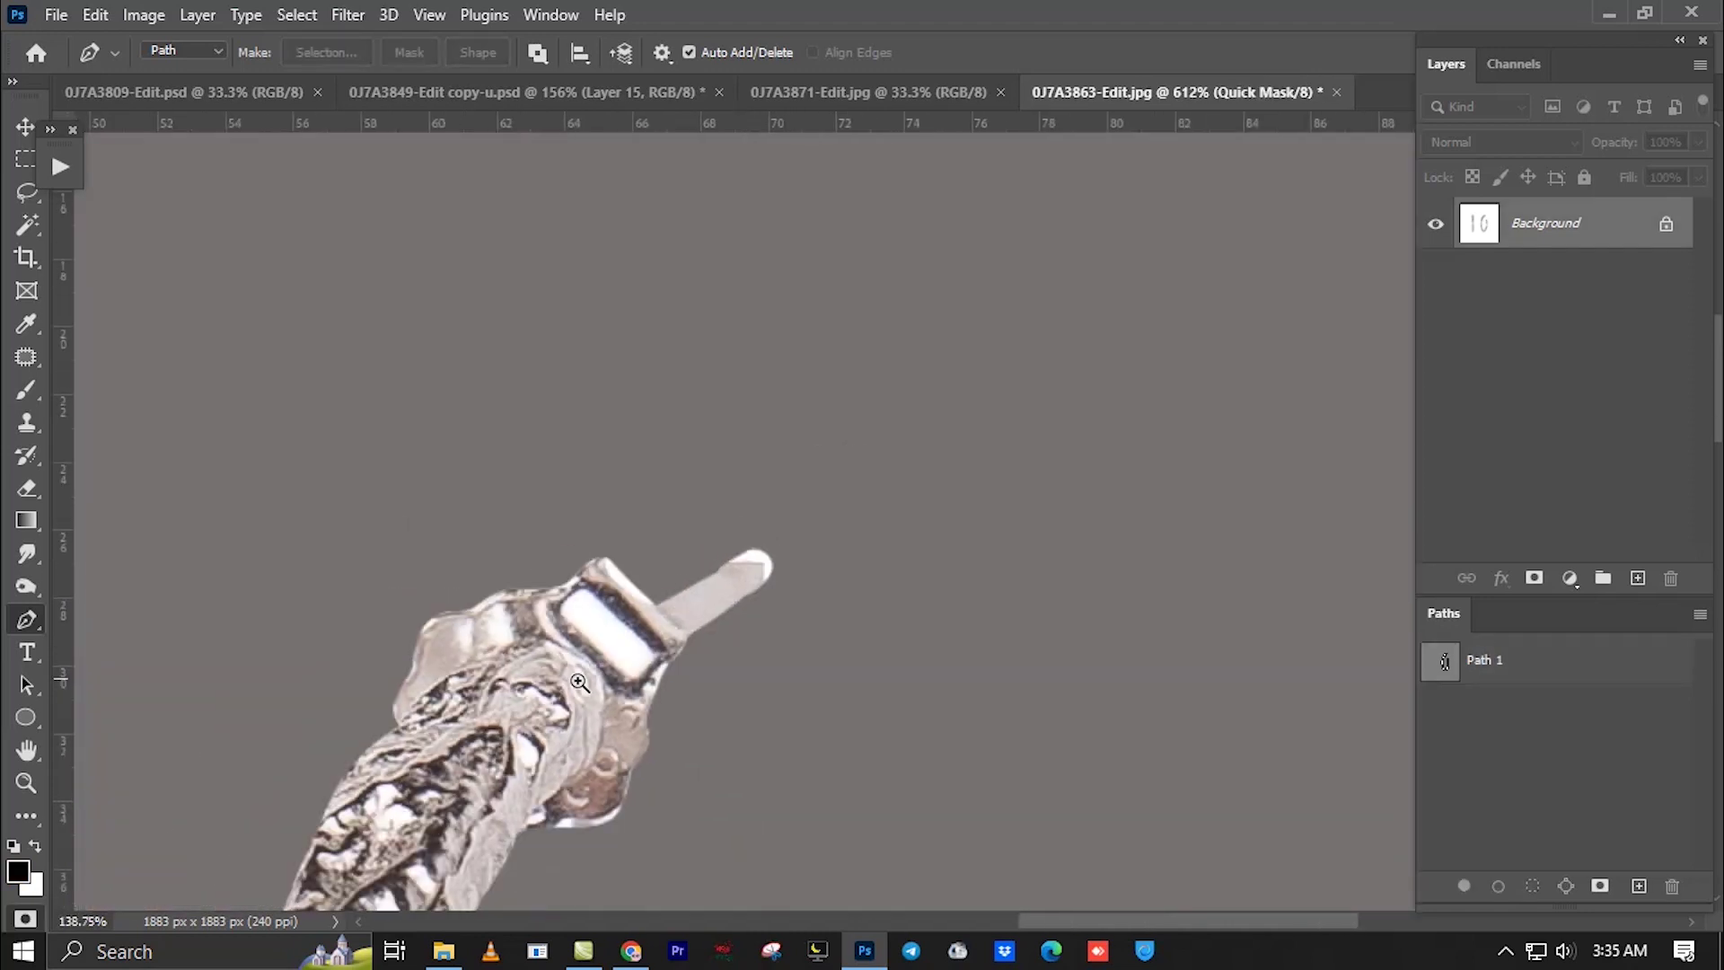
pyautogui.hotkey('ctrl', 'z')
pyautogui.hotkey('ctrl', 'z')
# Reshape the rounded tip curve by its handle and recheck the selection in Quick Mask.
pyautogui.scroll(2, 959, 662)
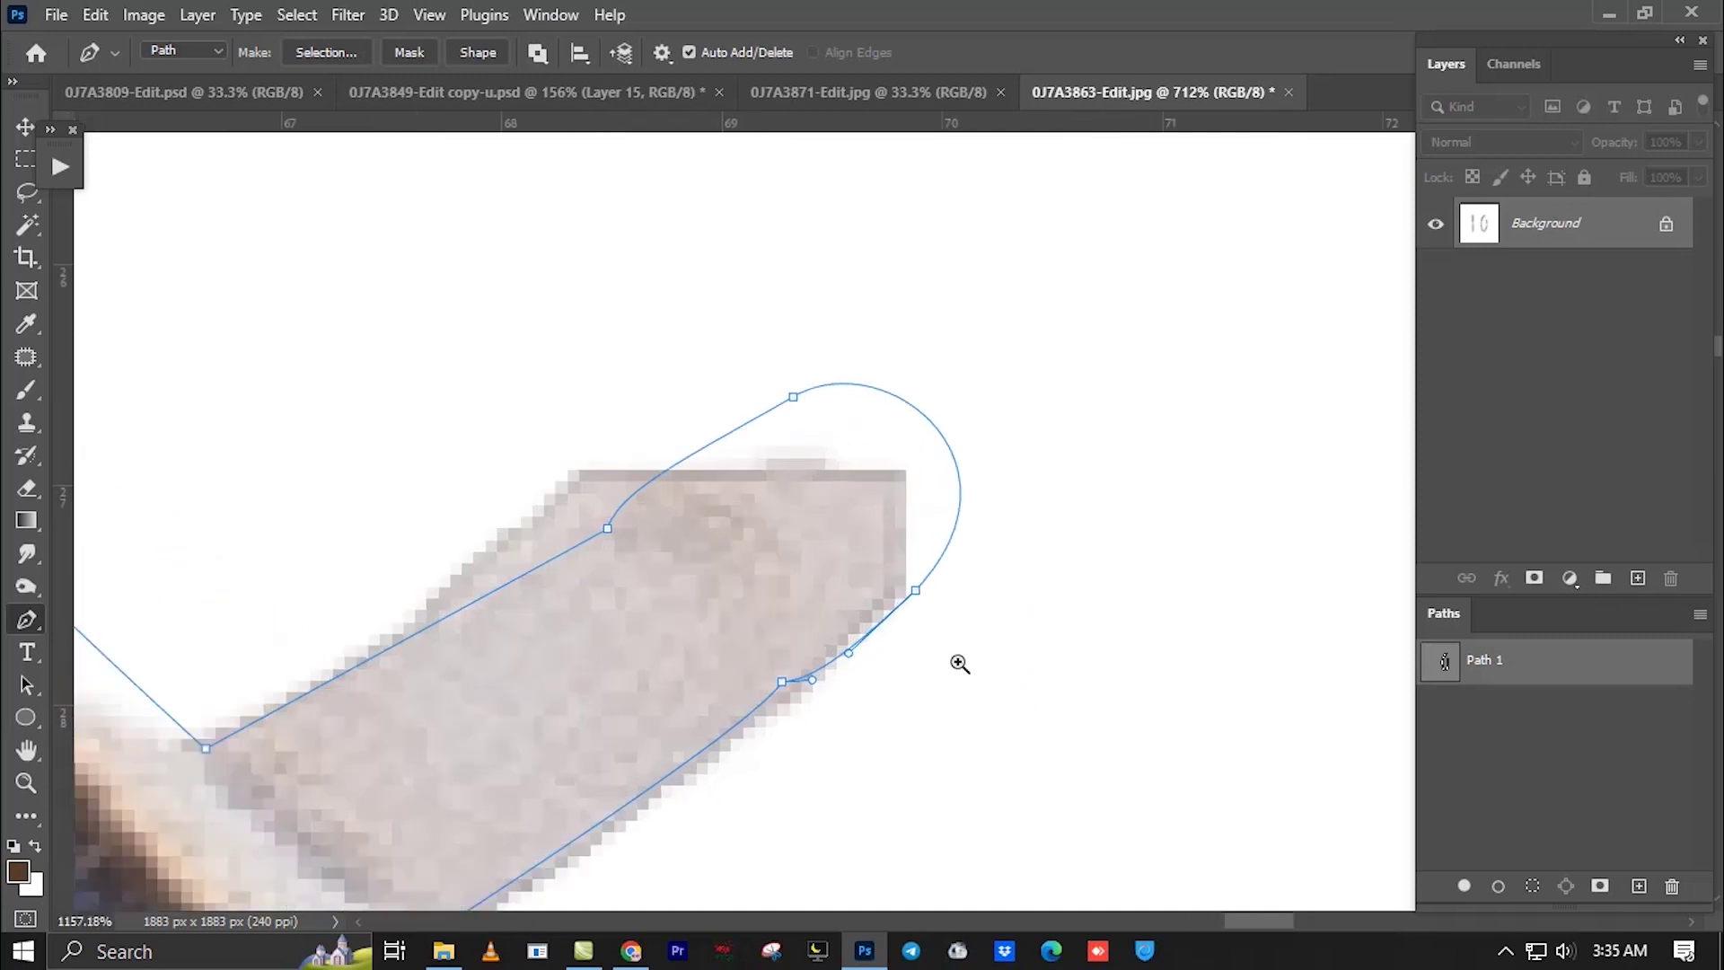
pyautogui.scroll(2, 907, 549)
pyautogui.moveTo(785, 354); pyautogui.dragTo(822, 482)
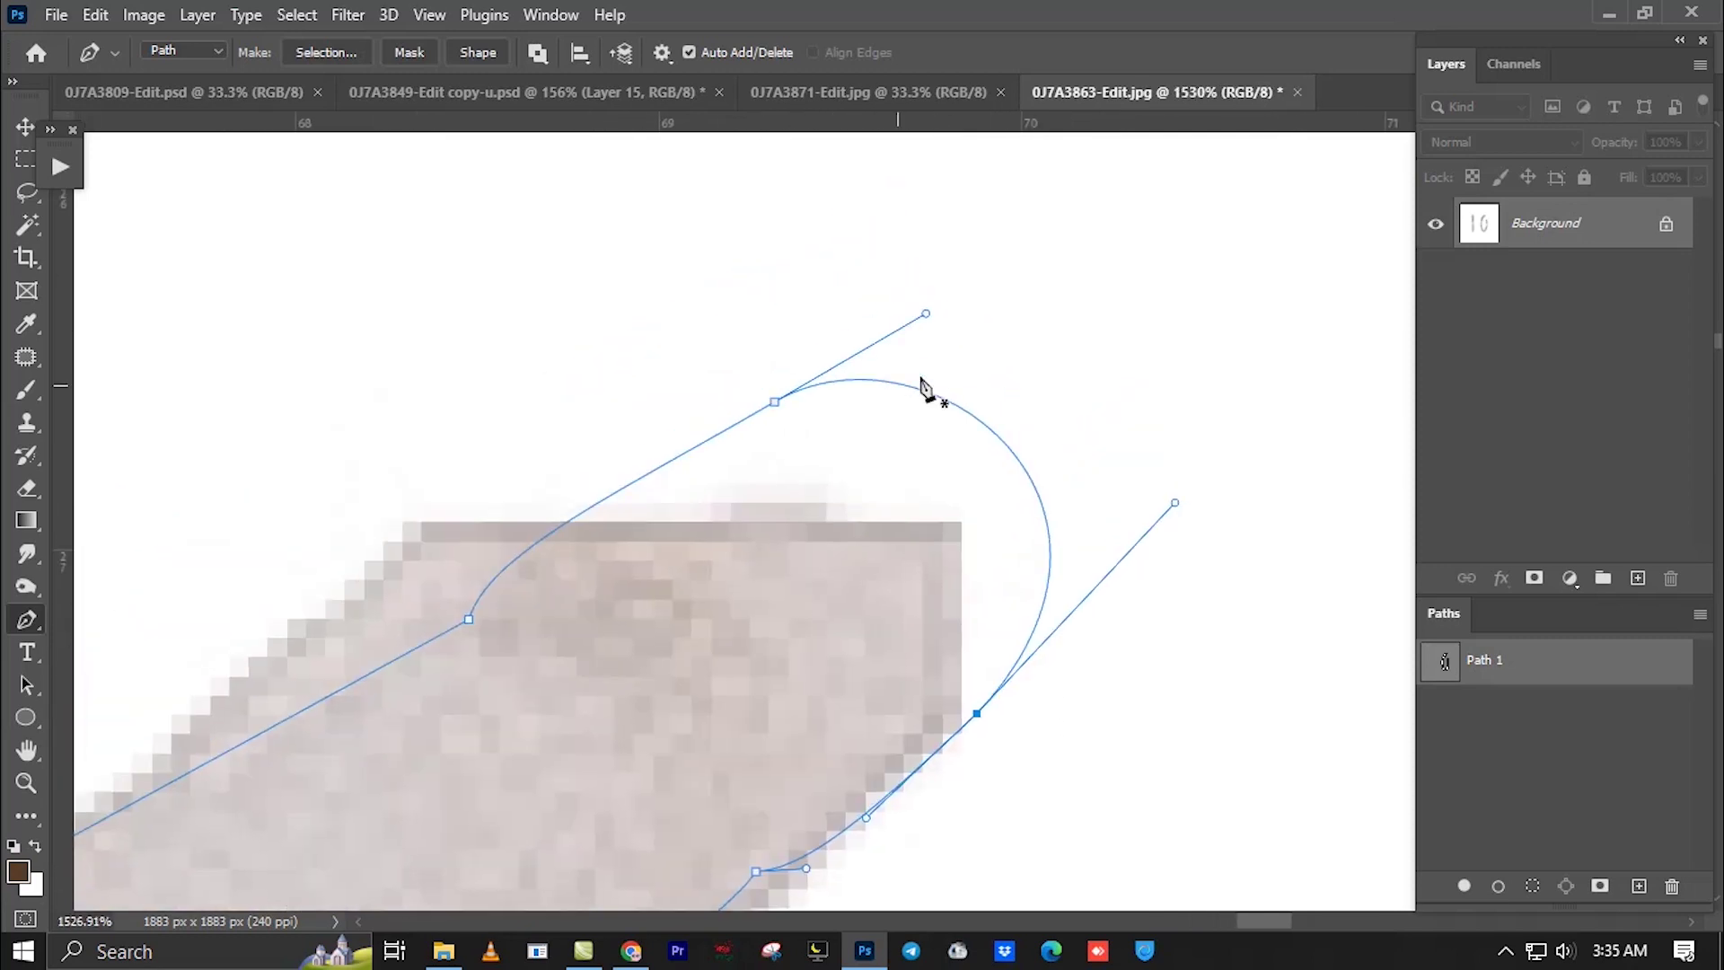
pyautogui.moveTo(932, 316); pyautogui.dragTo(946, 308)
pyautogui.scroll(-6, 808, 538)
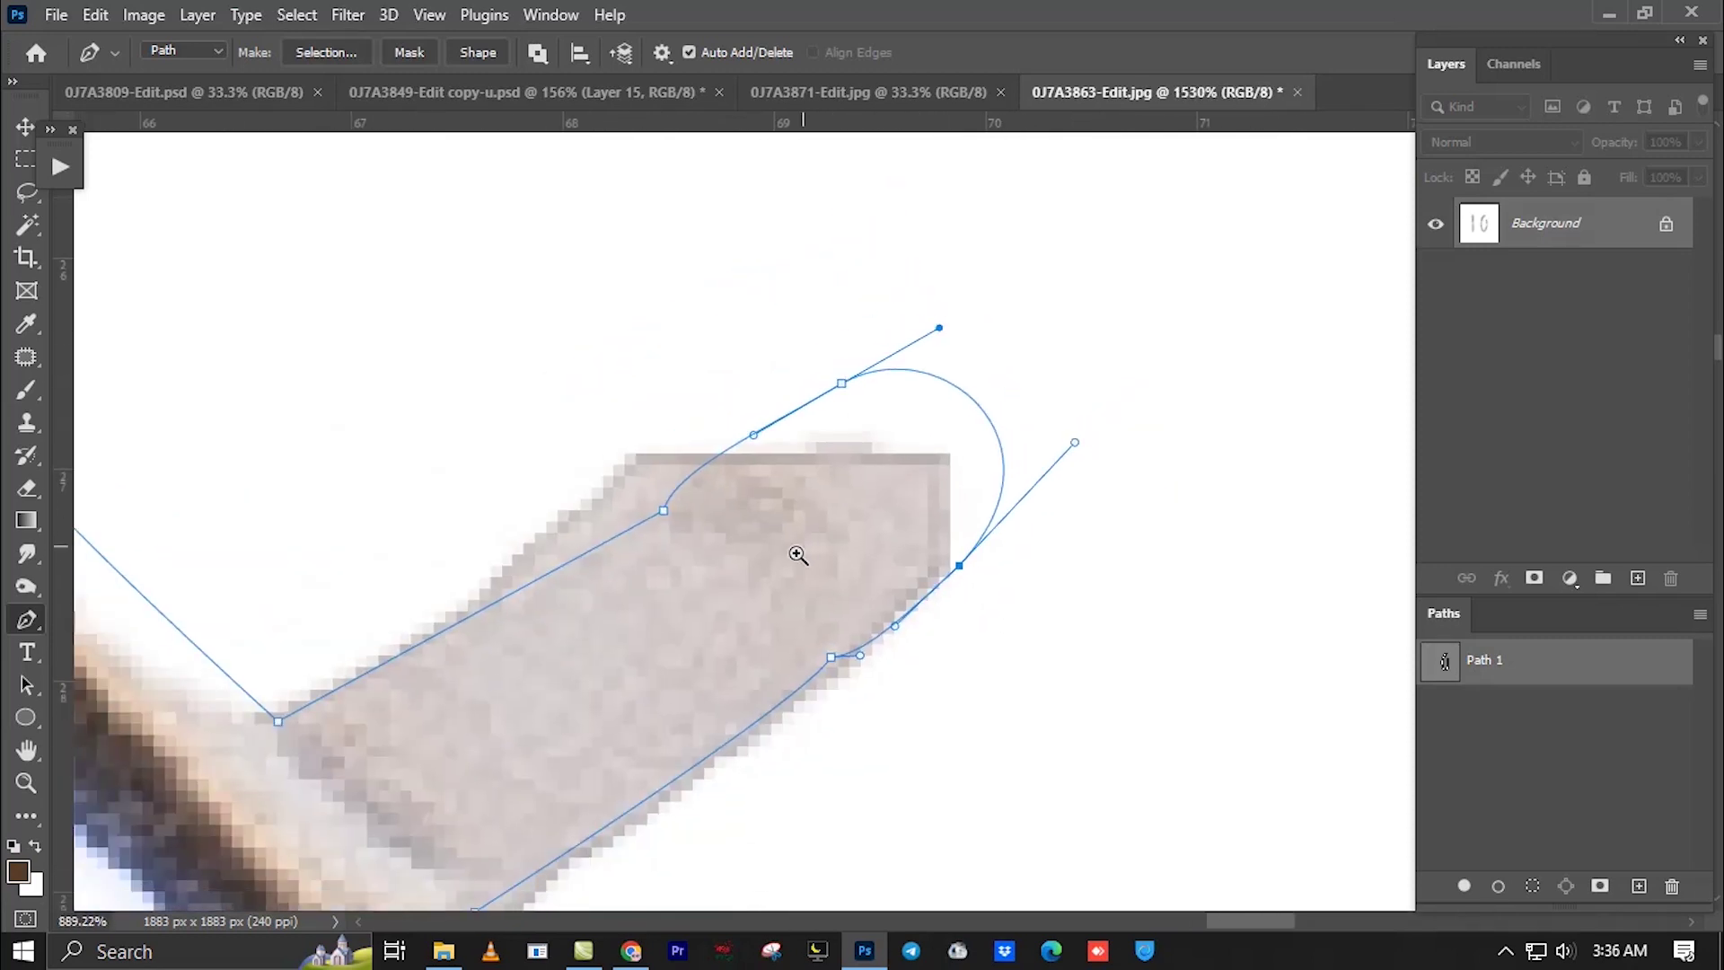
pyautogui.hotkey('ctrl', 'Return')
pyautogui.press('q')
pyautogui.scroll(2, 889, 627)
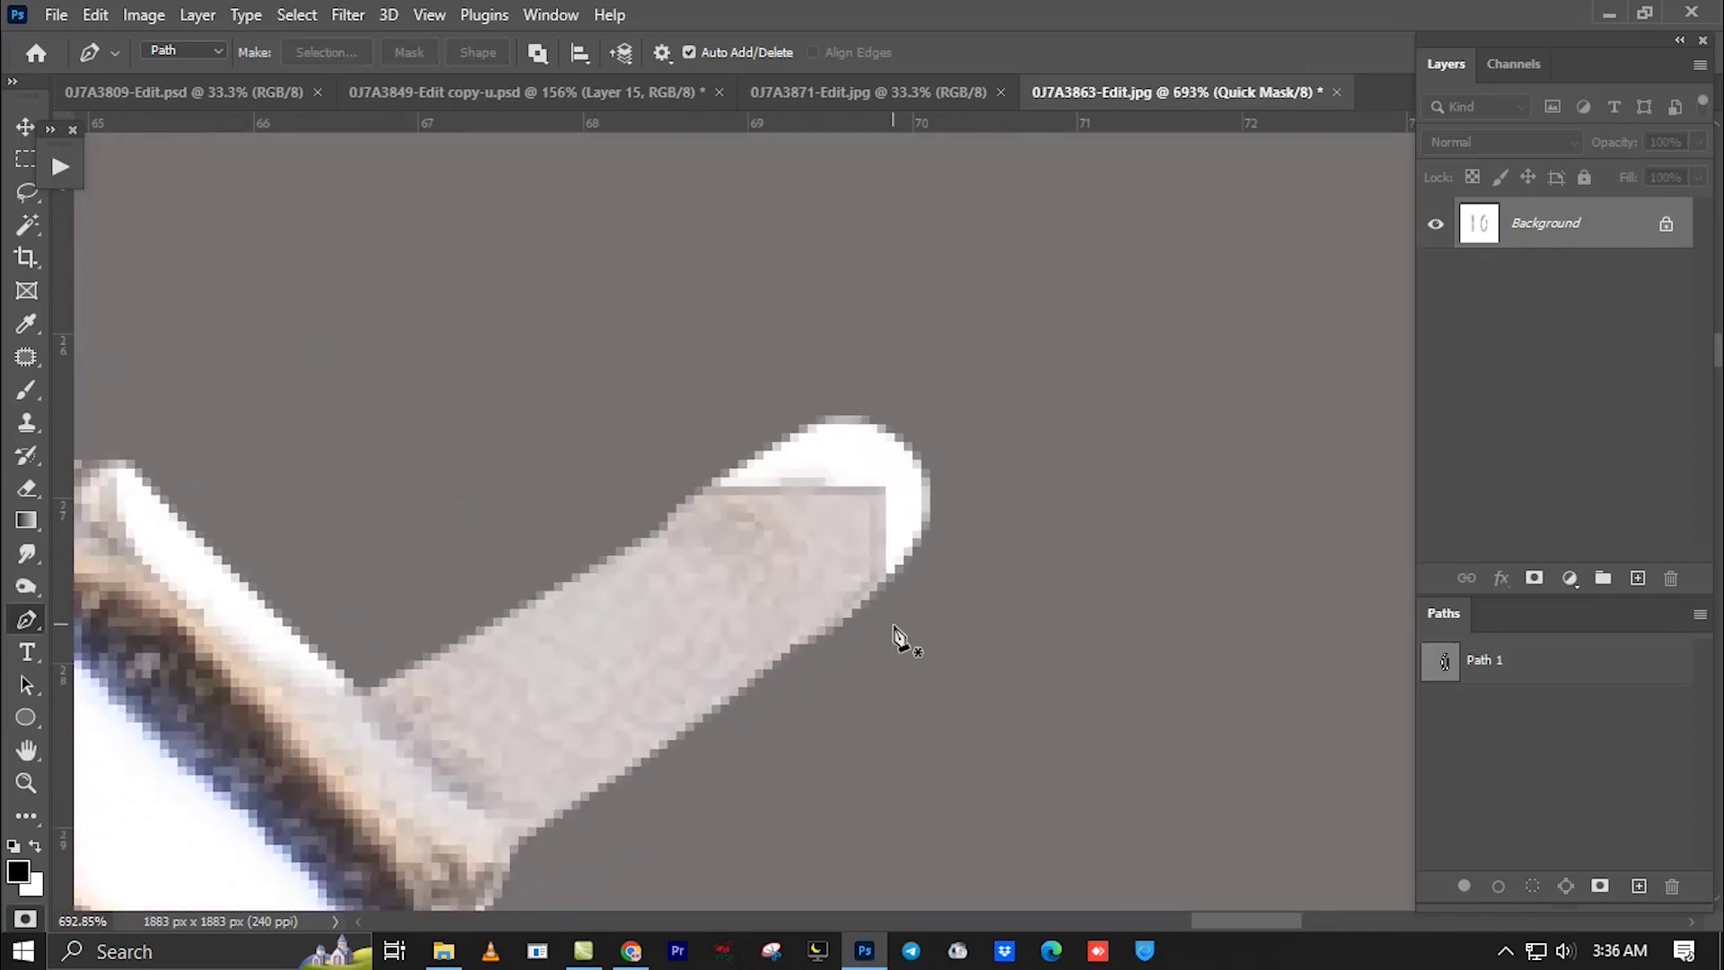
pyautogui.press('q')
# Show Path 1 again and select an anchor beside the tip to inspect its handles.
pyautogui.click(1469, 669)
pyautogui.scroll(3, 898, 557)
pyautogui.keyDown('ctrl'); pyautogui.click(941, 577); pyautogui.keyUp('ctrl')
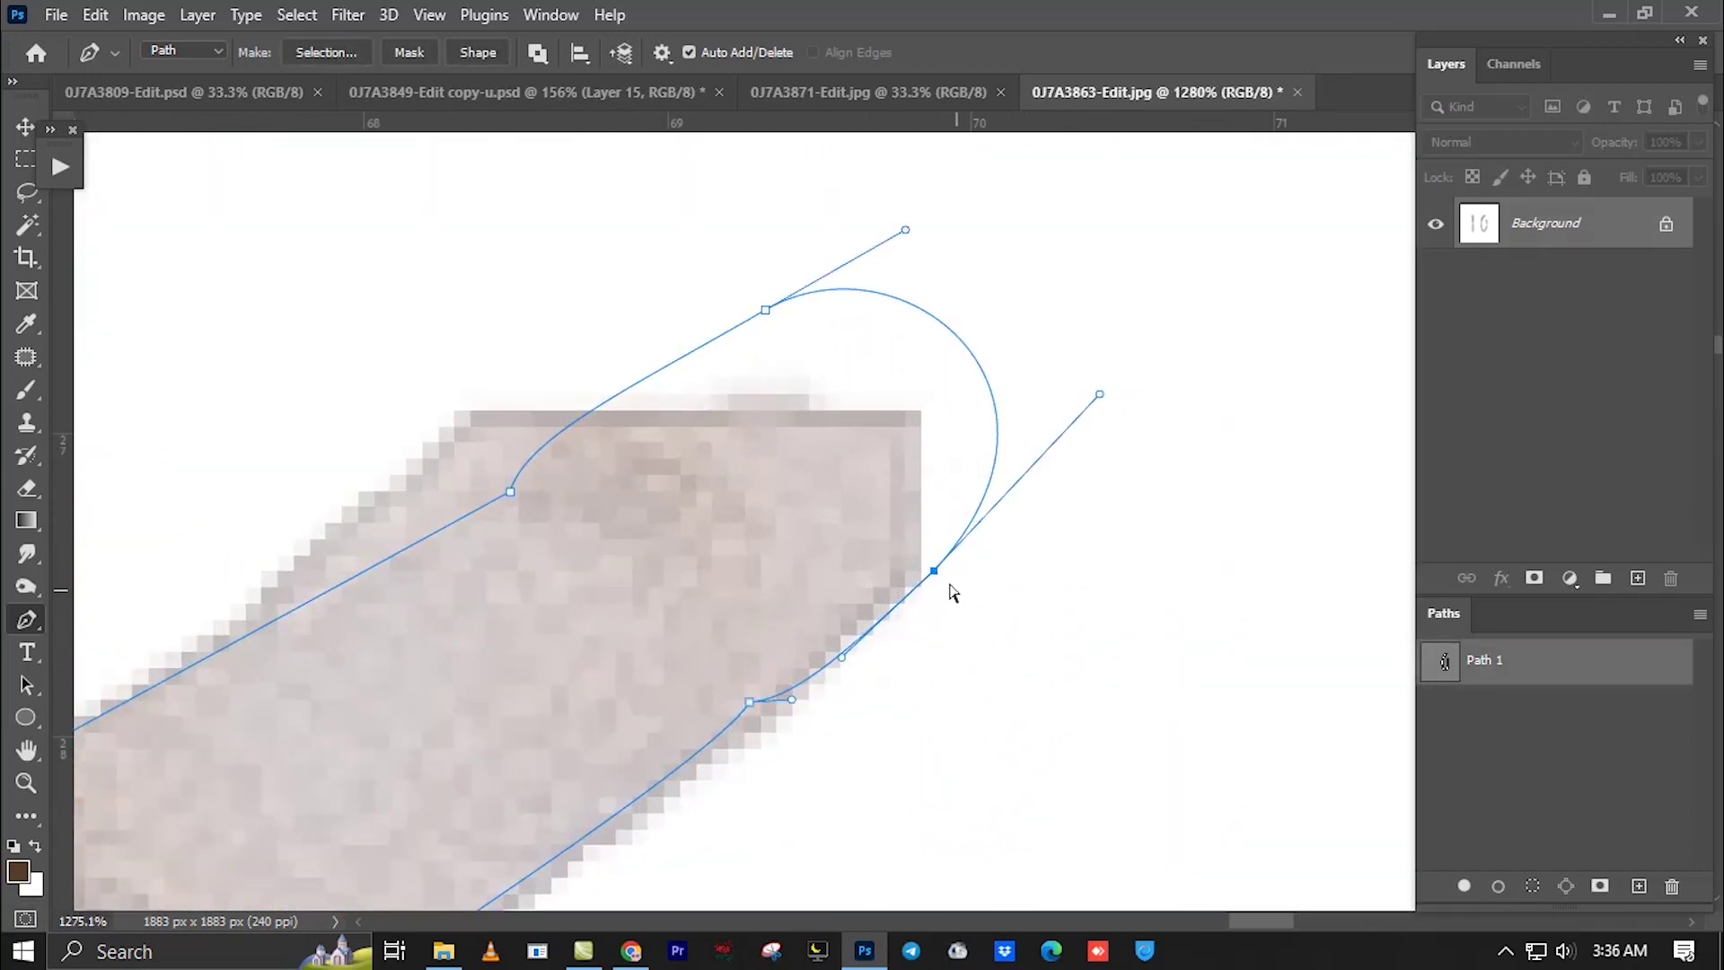
pyautogui.scroll(-3, 942, 585)
pyautogui.scroll(-2, 692, 569)
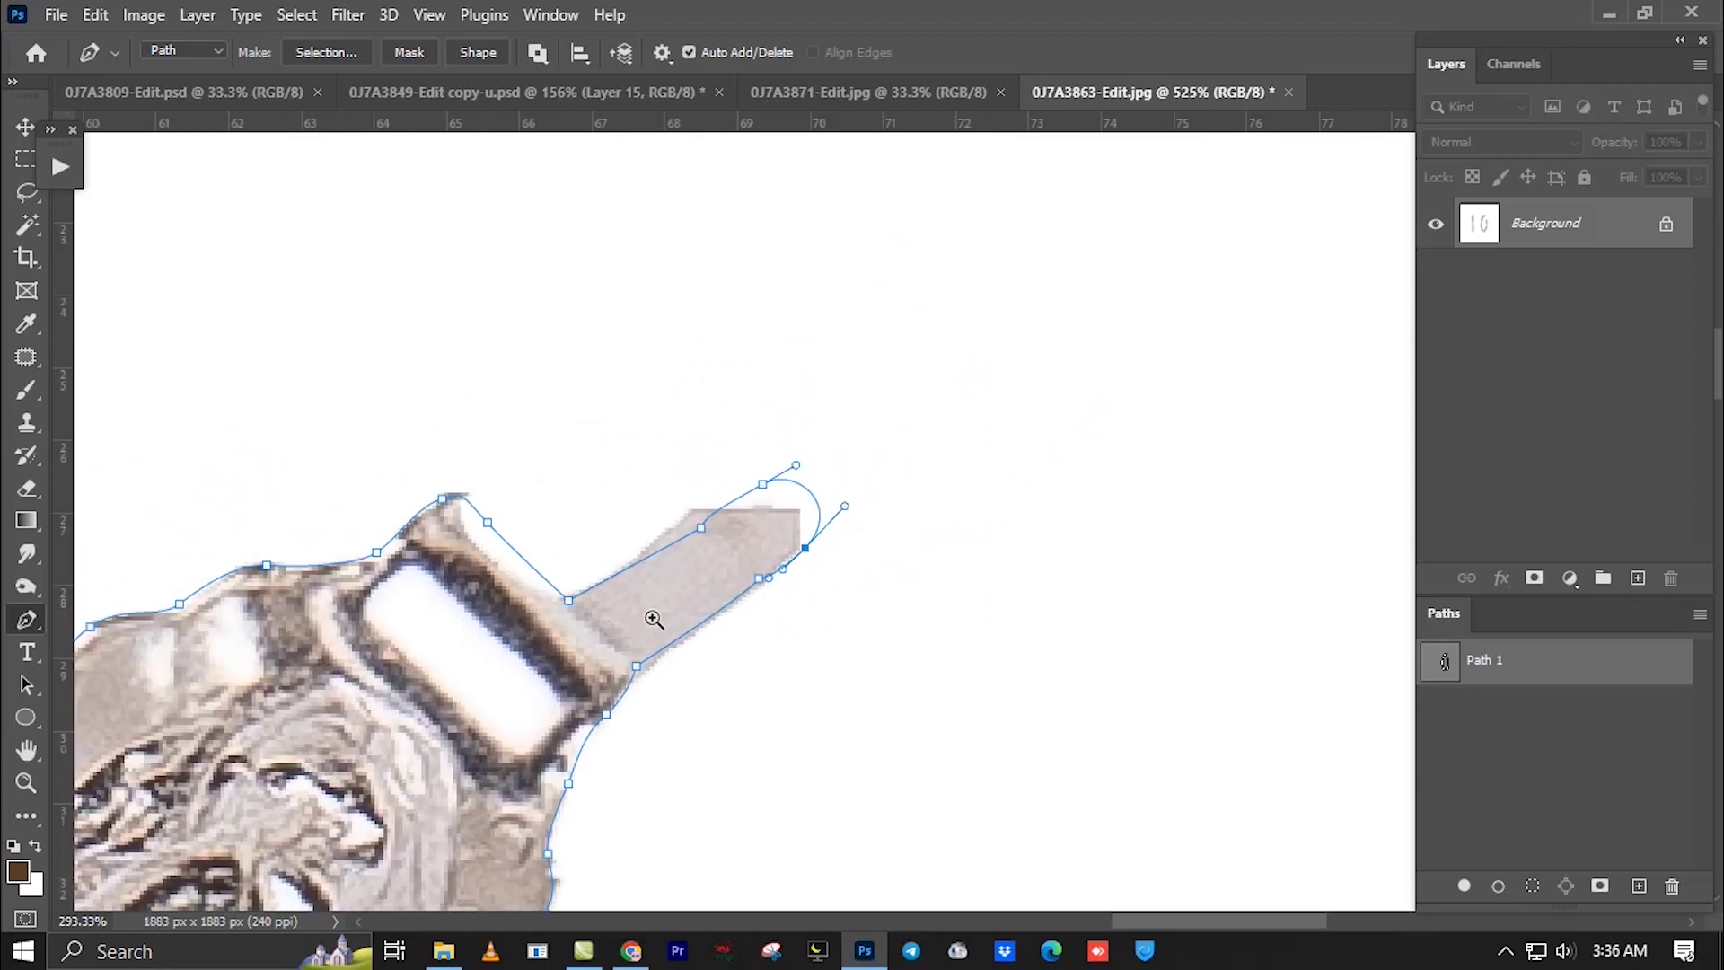
pyautogui.scroll(2, 727, 467)
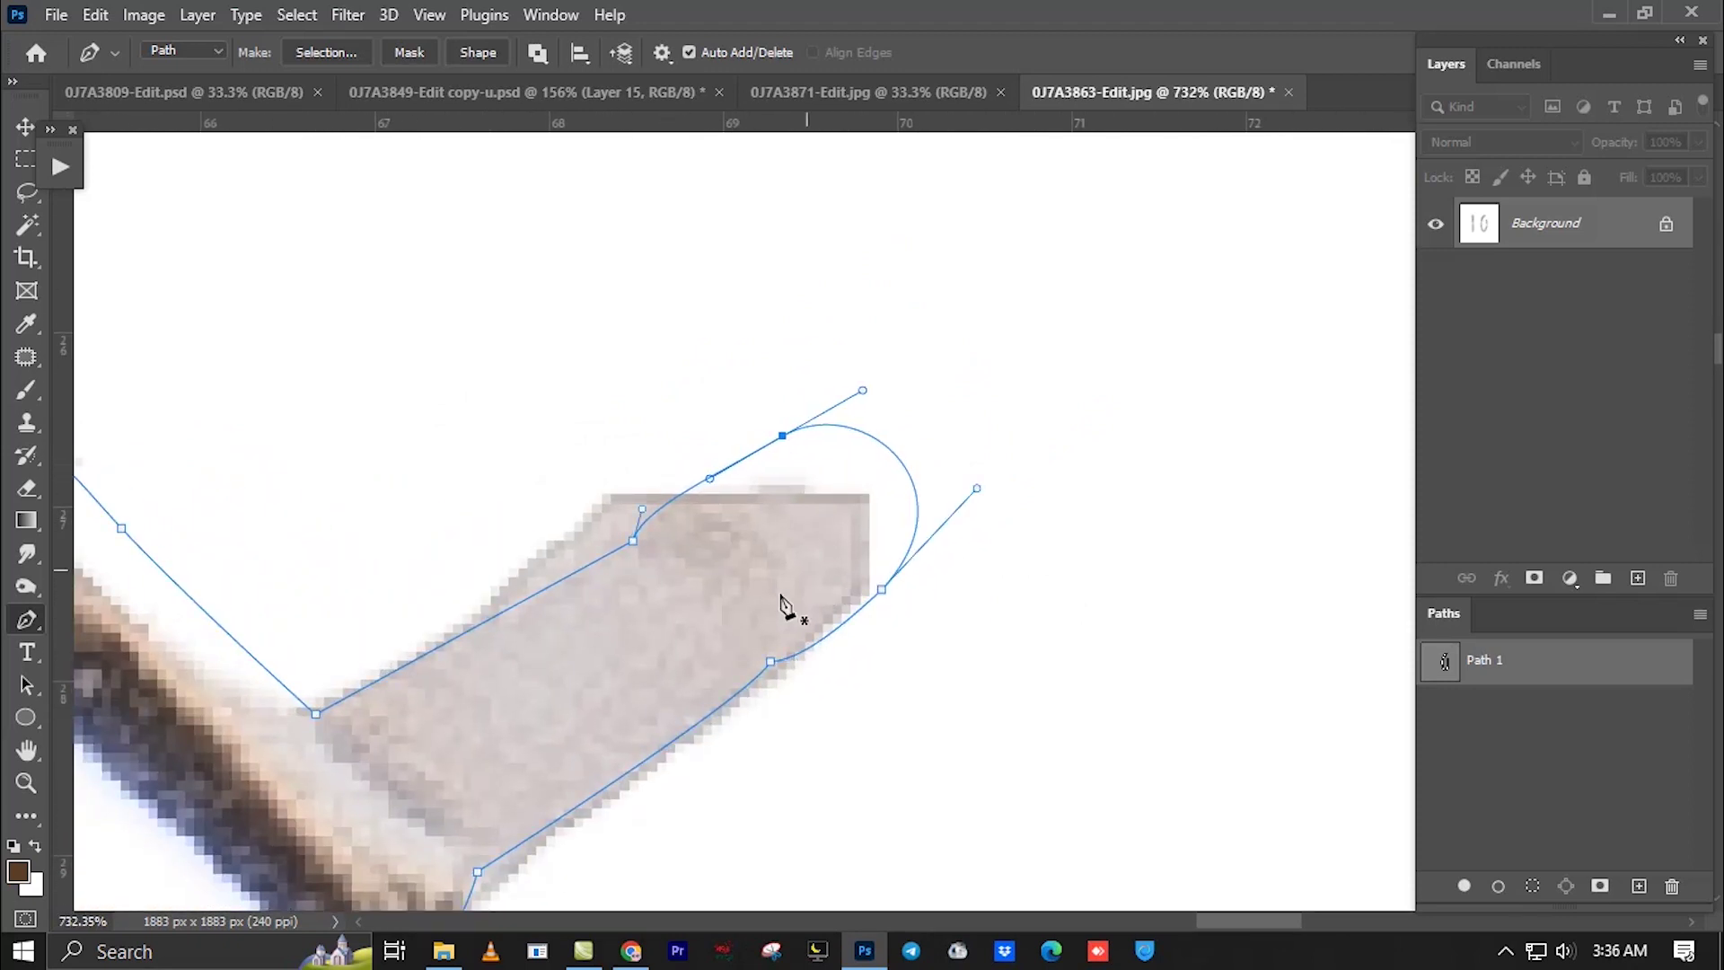
pyautogui.scroll(-4, 789, 604)
# Start the left earring's outline at its post and reshape the curve at the post top.
pyautogui.moveTo(770, 589); pyautogui.dragTo(1274, 516)
pyautogui.hscroll(-5, 461, 462)
pyautogui.scroll(2, 551, 456)
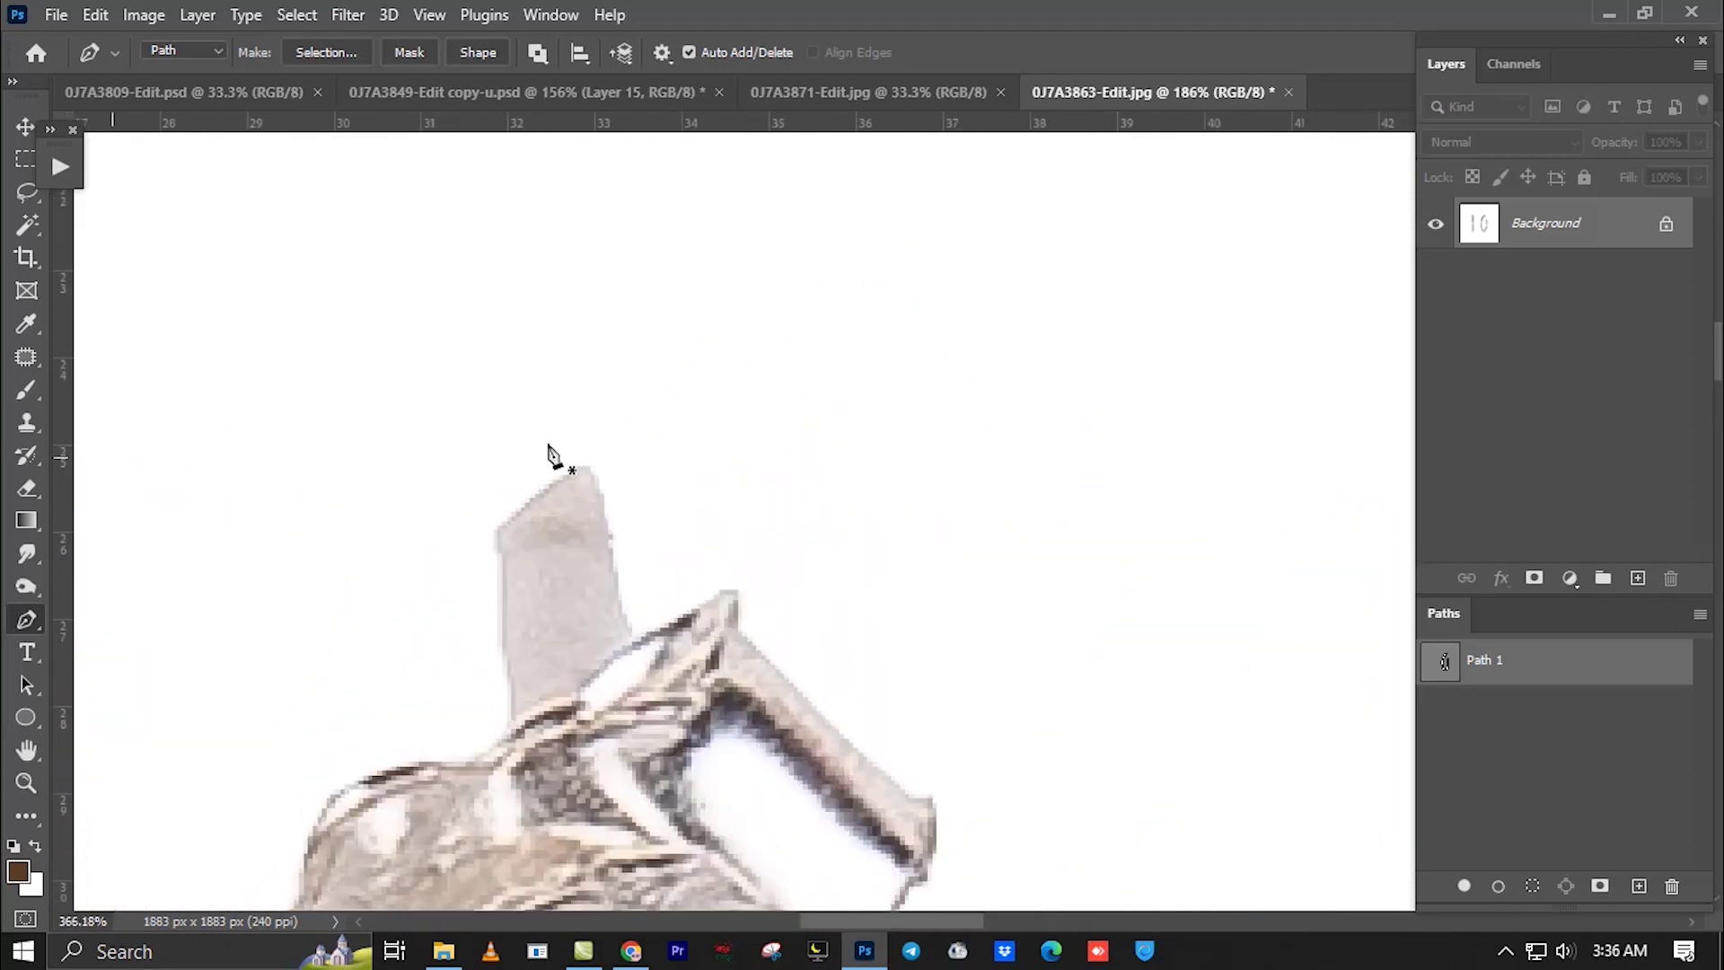
pyautogui.scroll(1, 602, 449)
pyautogui.scroll(1, 606, 502)
pyautogui.moveTo(602, 564); pyautogui.dragTo(591, 688)
pyautogui.click(636, 697)
pyautogui.scroll(-2, 637, 698)
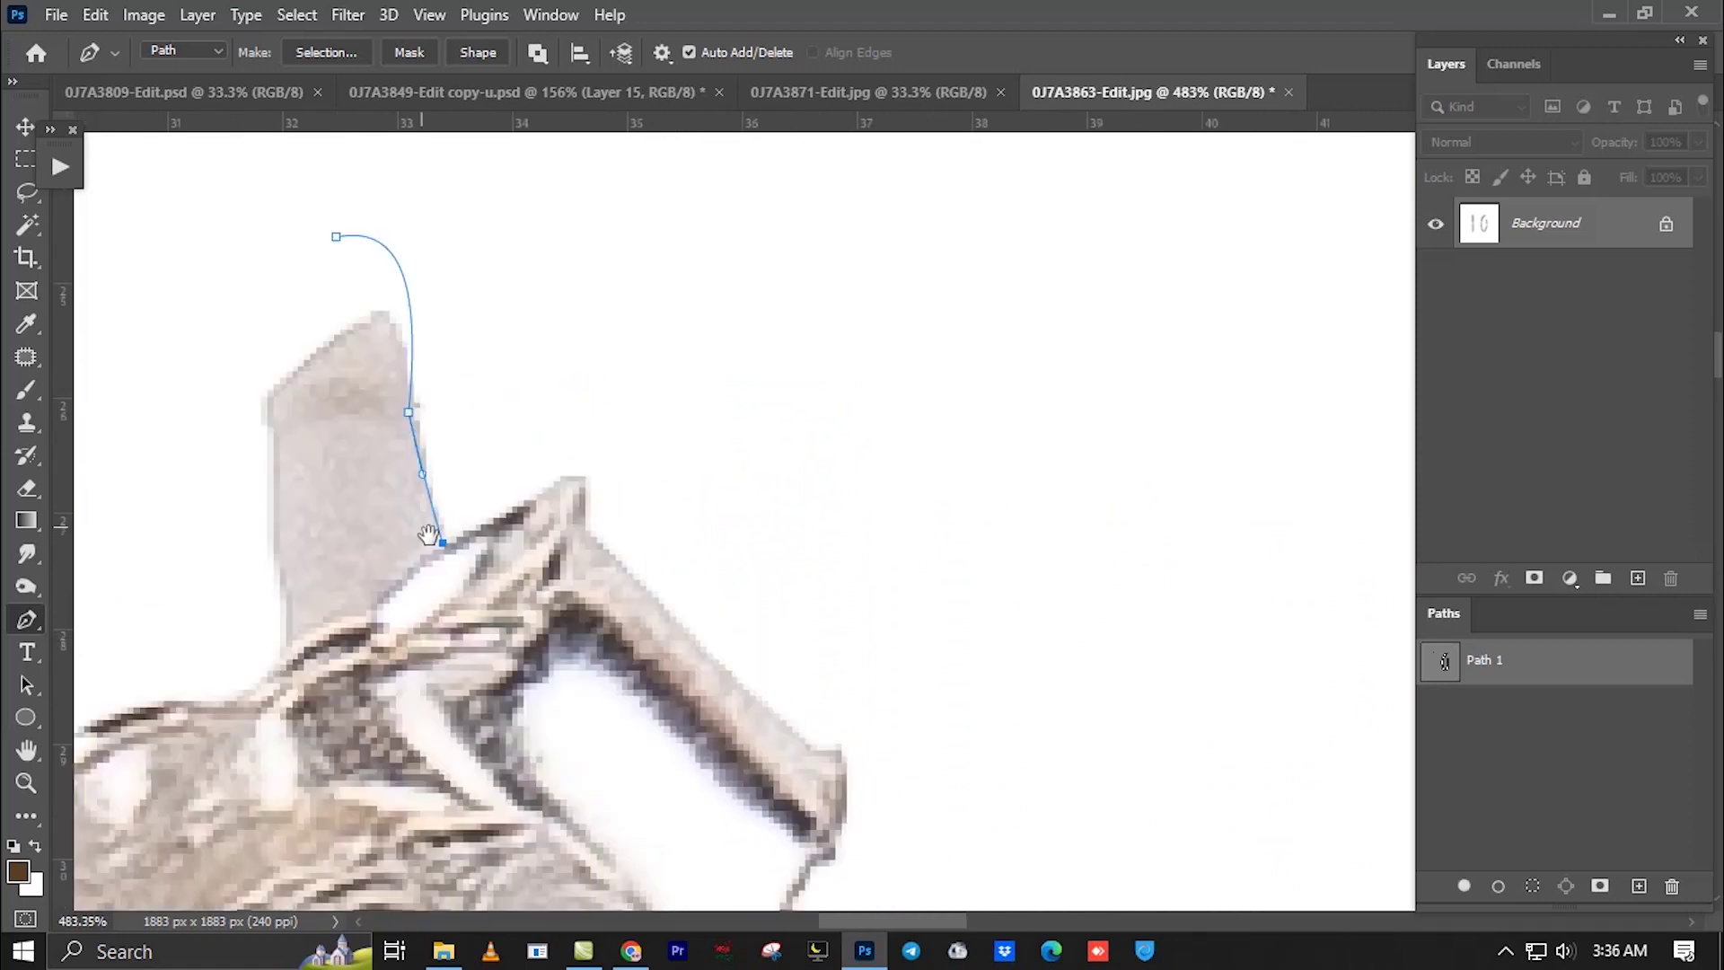
pyautogui.hscroll(2, 538, 629)
pyautogui.scroll(1, 482, 584)
pyautogui.hscroll(-2, 482, 584)
pyautogui.keyDown('ctrl'); pyautogui.click(535, 377); pyautogui.keyUp('ctrl')
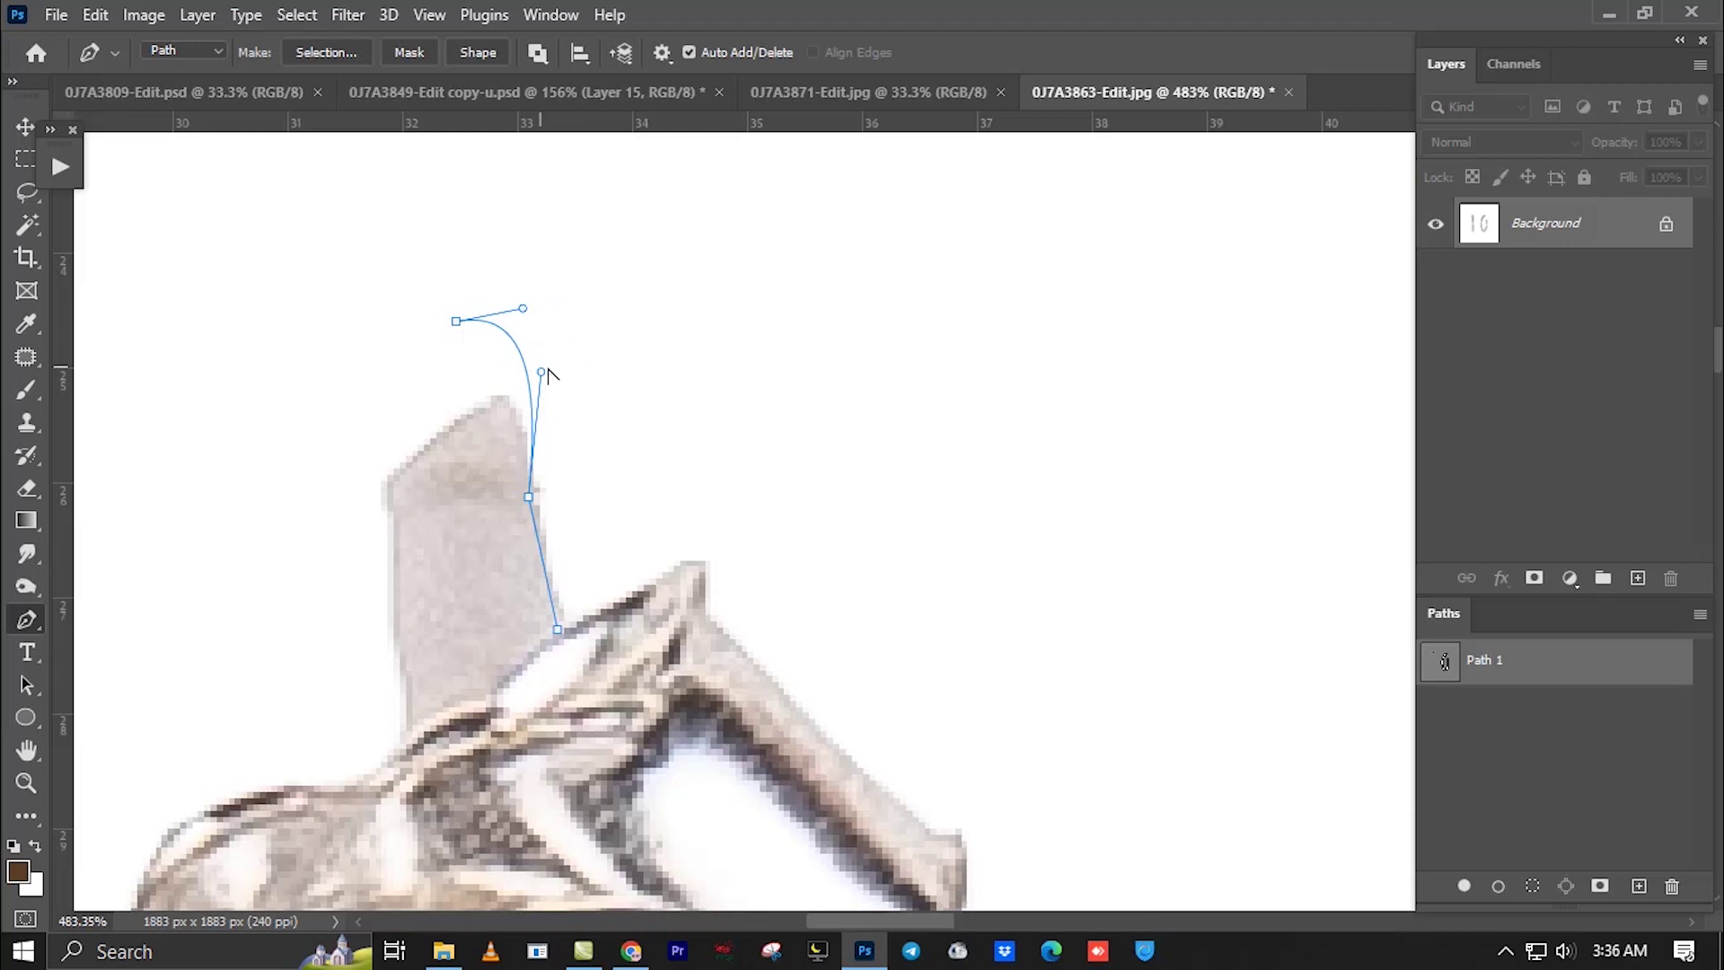
pyautogui.moveTo(412, 288); pyautogui.dragTo(535, 395)
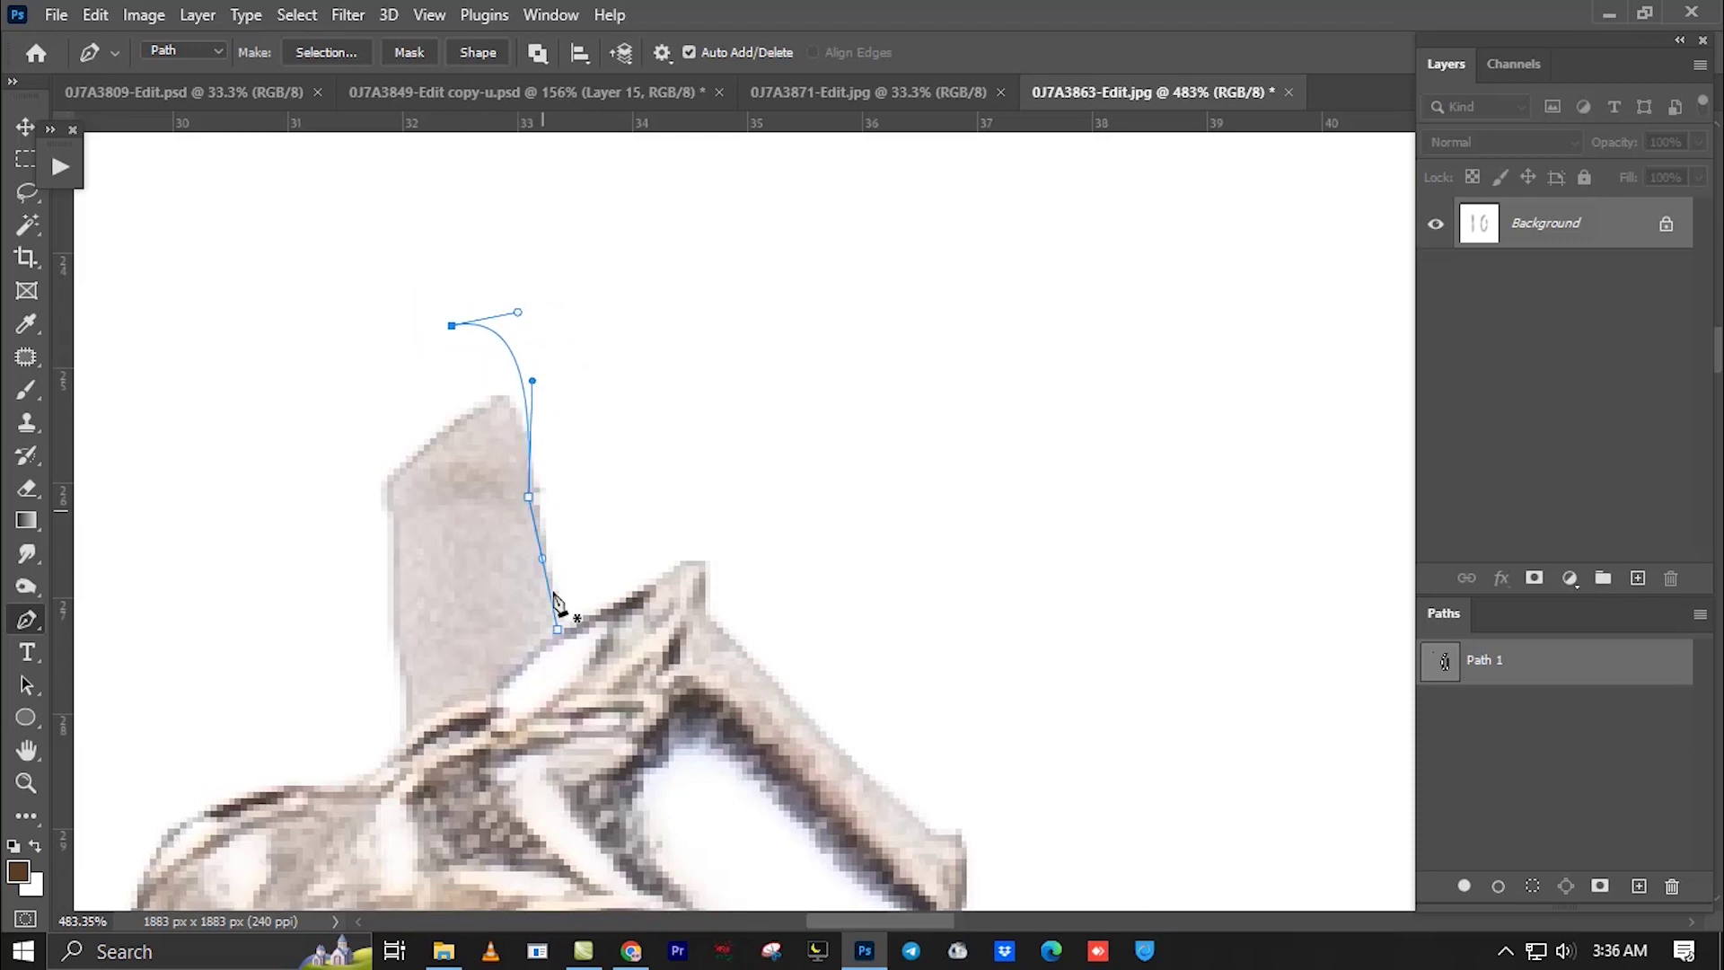
pyautogui.scroll(-2, 561, 638)
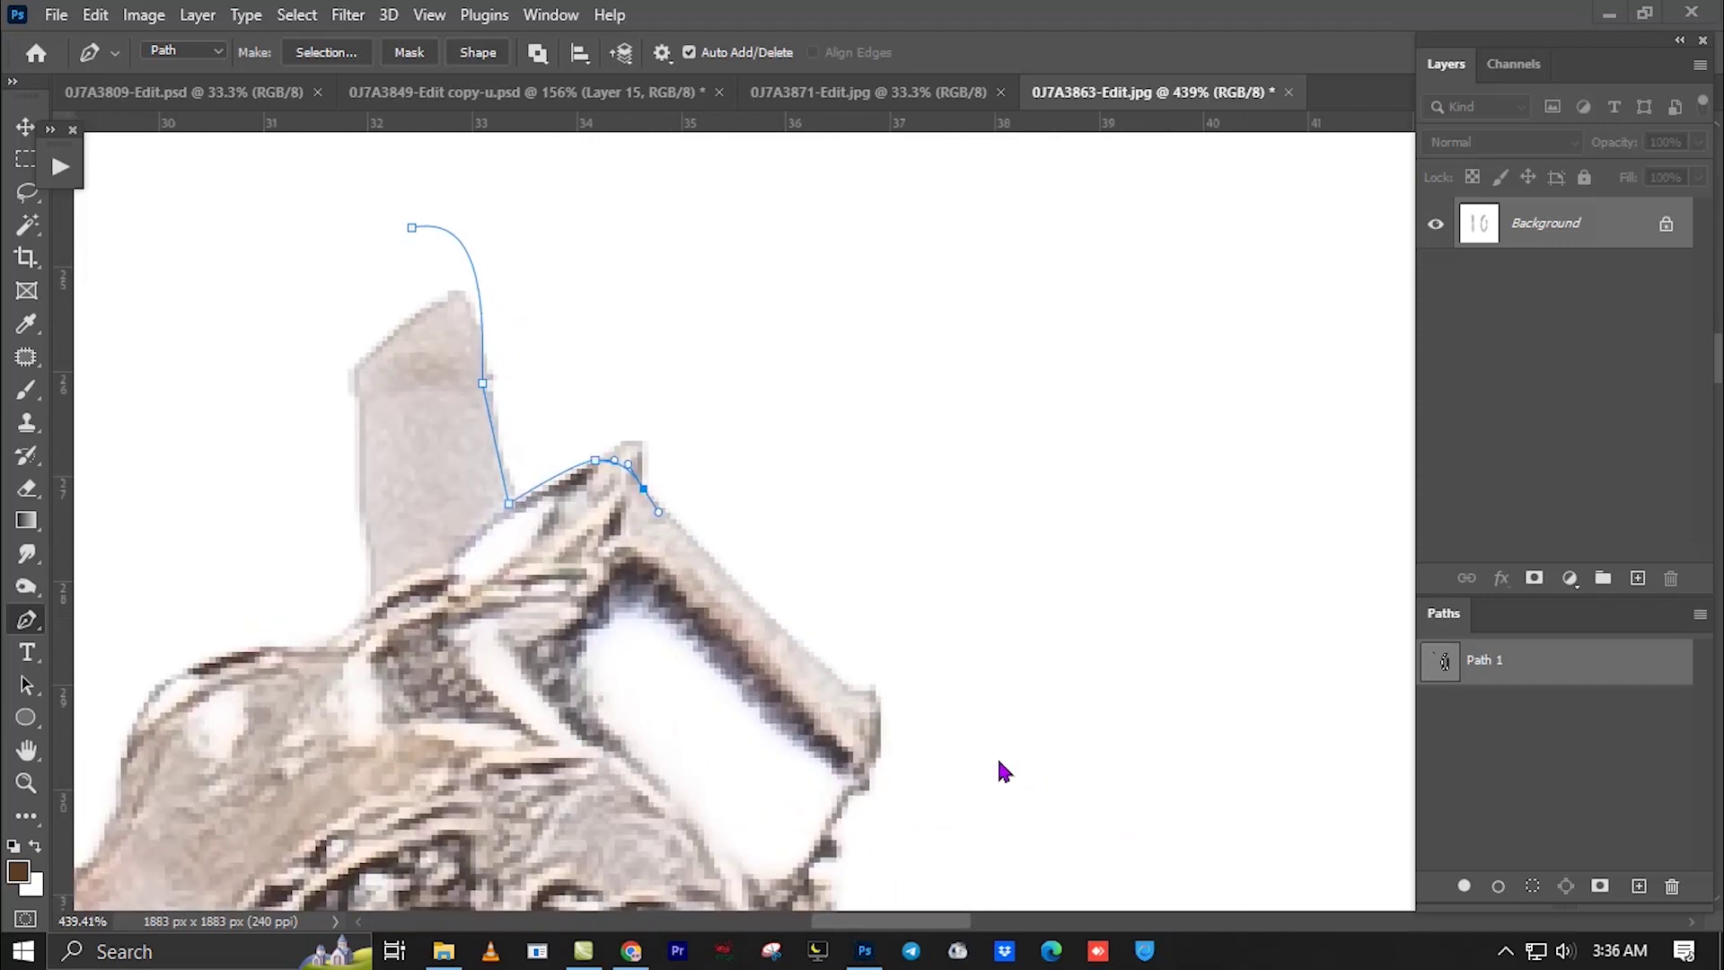
# Trace along the plate's top edge and down its right side with curved anchors.
pyautogui.moveTo(755, 611); pyautogui.dragTo(639, 360)
pyautogui.moveTo(745, 452); pyautogui.dragTo(759, 473)
pyautogui.moveTo(734, 541)
pyautogui.mouseDown()
pyautogui.moveTo(709, 581)
pyautogui.moveTo(726, 357)
pyautogui.mouseUp()
pyautogui.click(714, 584)
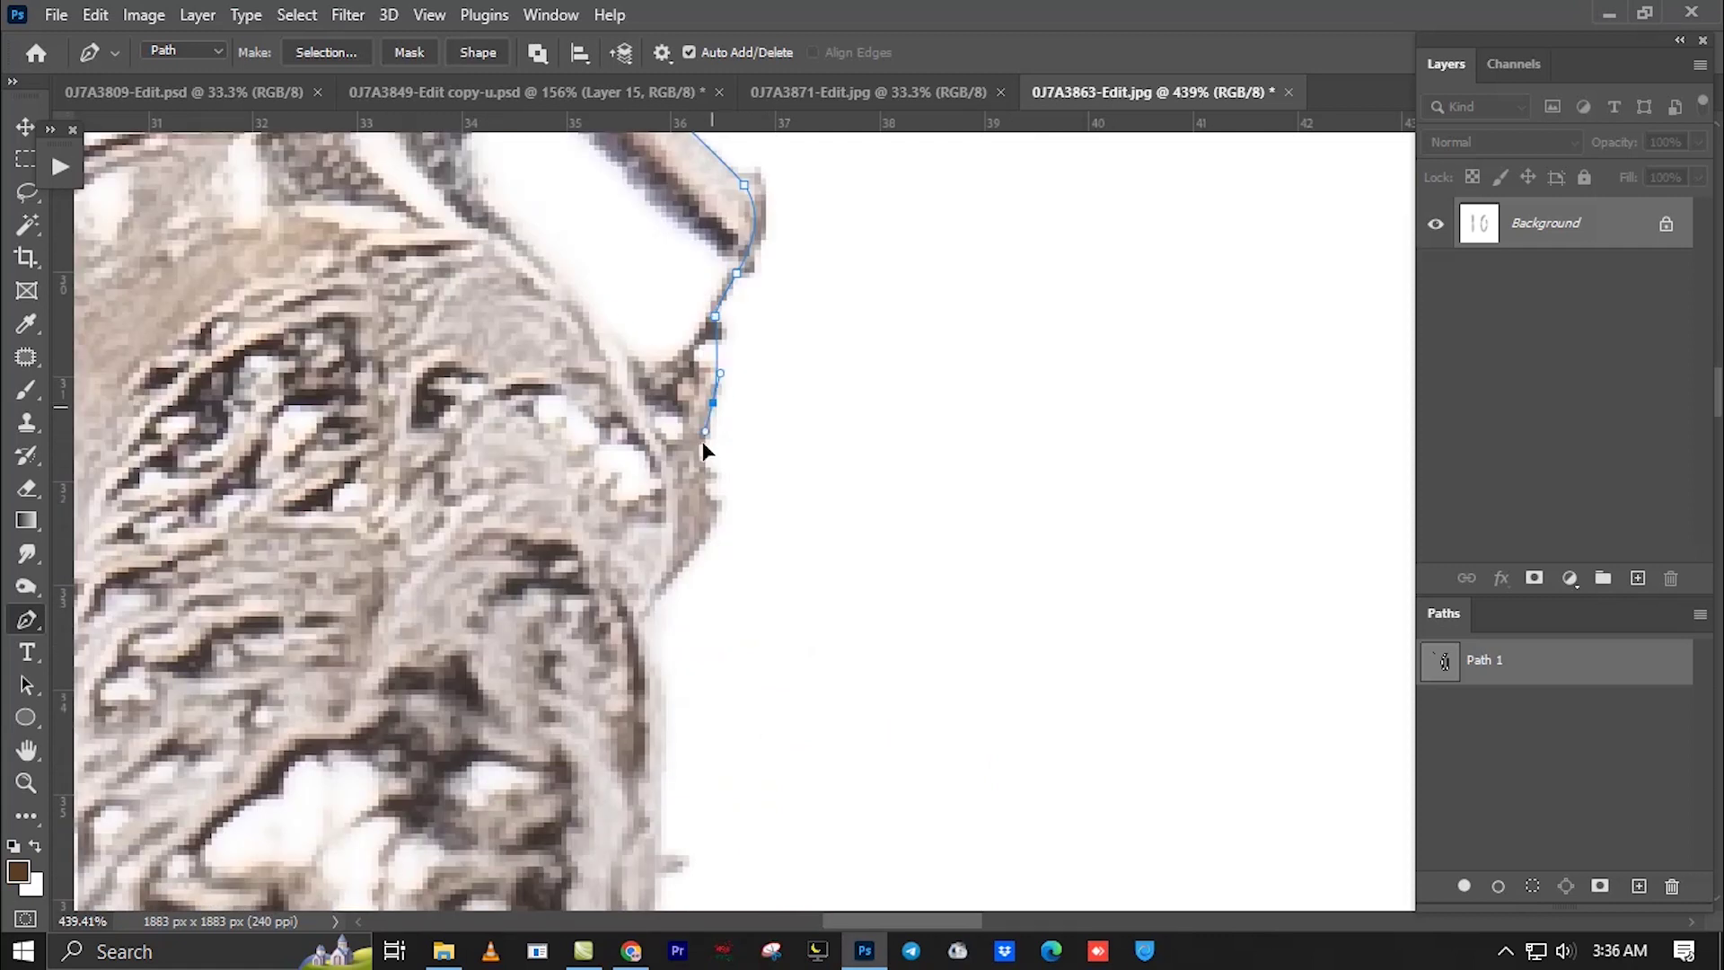
pyautogui.click(674, 168)
pyautogui.moveTo(683, 635)
pyautogui.mouseDown()
pyautogui.moveTo(712, 331)
pyautogui.moveTo(695, 428)
pyautogui.mouseUp()
pyautogui.click(672, 505)
pyautogui.moveTo(637, 608)
pyautogui.mouseDown()
pyautogui.moveTo(639, 649)
pyautogui.moveTo(655, 370)
pyautogui.moveTo(657, 434)
pyautogui.mouseUp()
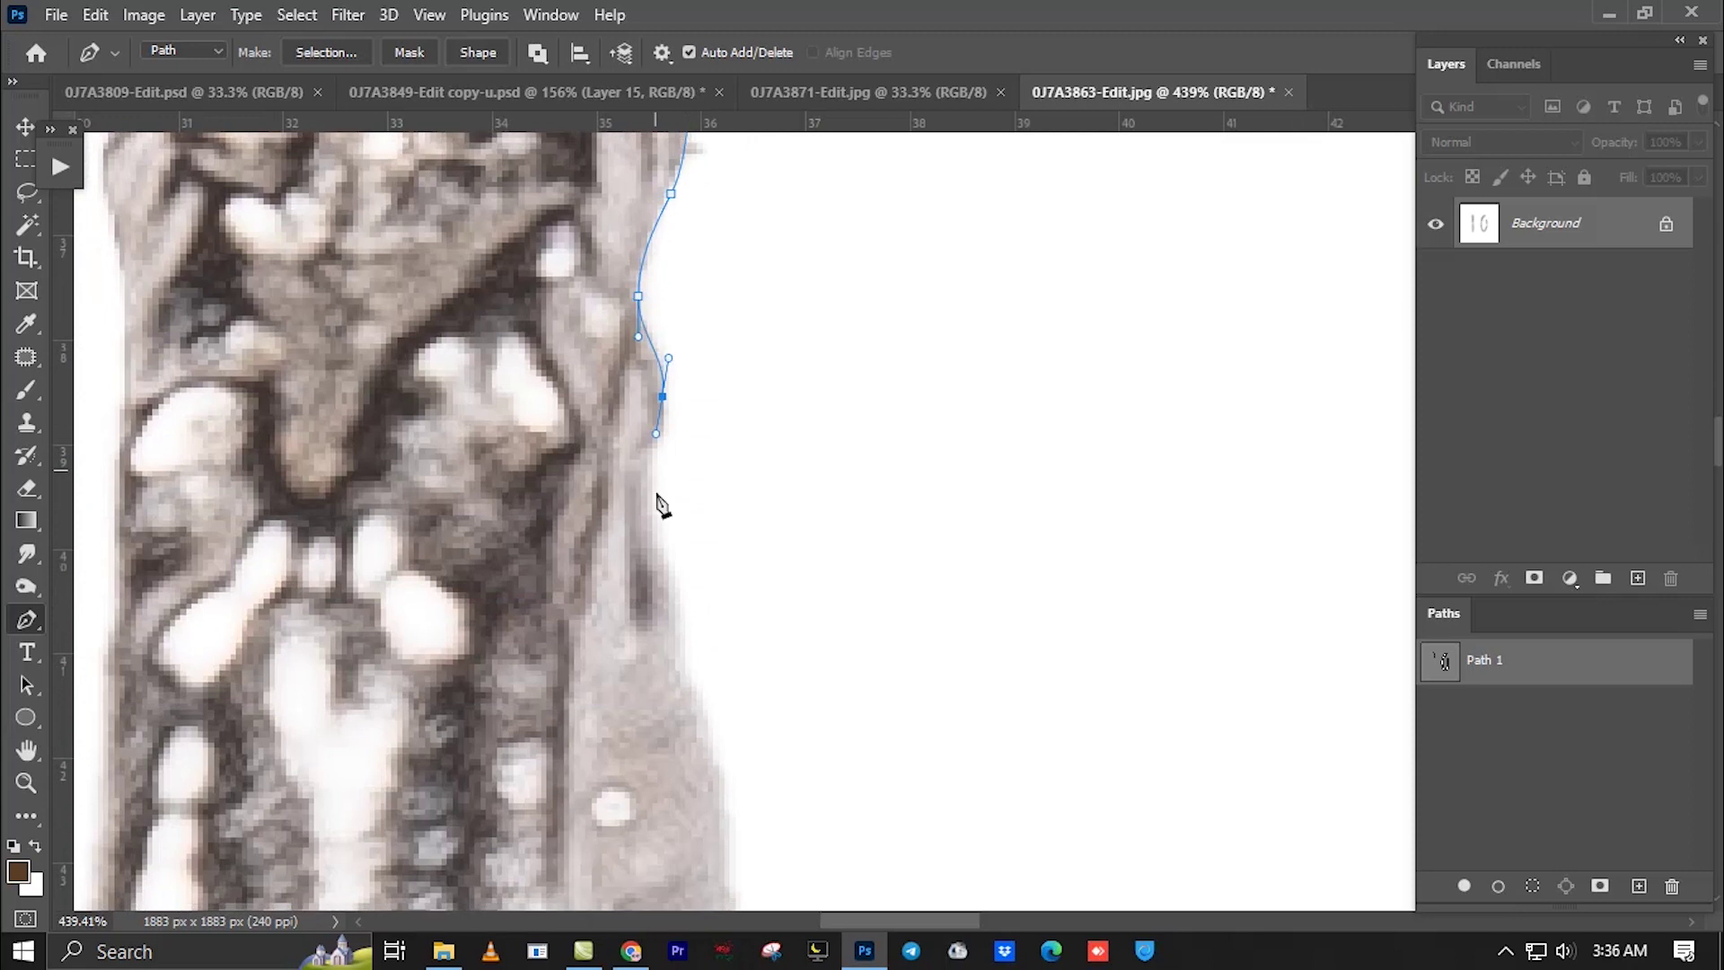
# Continue the outline down the hoop's right edge and around its bottom.
pyautogui.scroll(-2, 651, 732)
pyautogui.moveTo(627, 759); pyautogui.dragTo(727, 483)
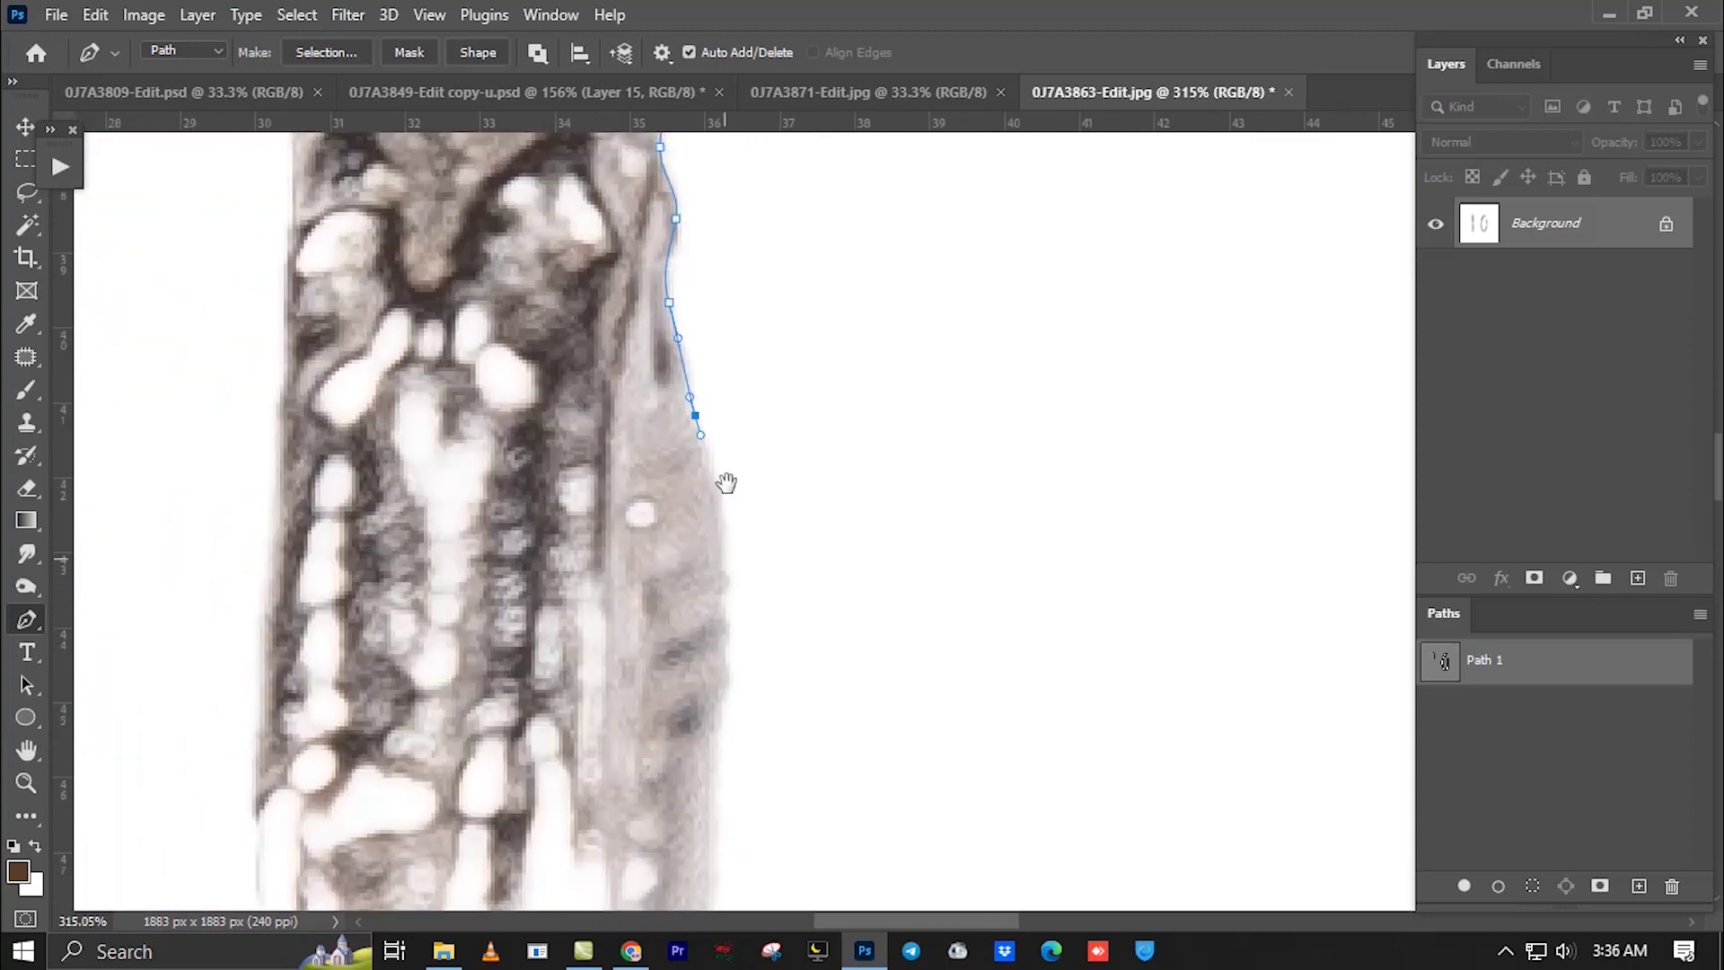
pyautogui.scroll(-2, 726, 483)
pyautogui.moveTo(723, 546); pyautogui.dragTo(738, 133)
pyautogui.click(733, 482)
pyautogui.click(752, 616)
pyautogui.click(742, 733)
pyautogui.moveTo(736, 767); pyautogui.dragTo(746, 289)
pyautogui.moveTo(742, 406); pyautogui.dragTo(742, 427)
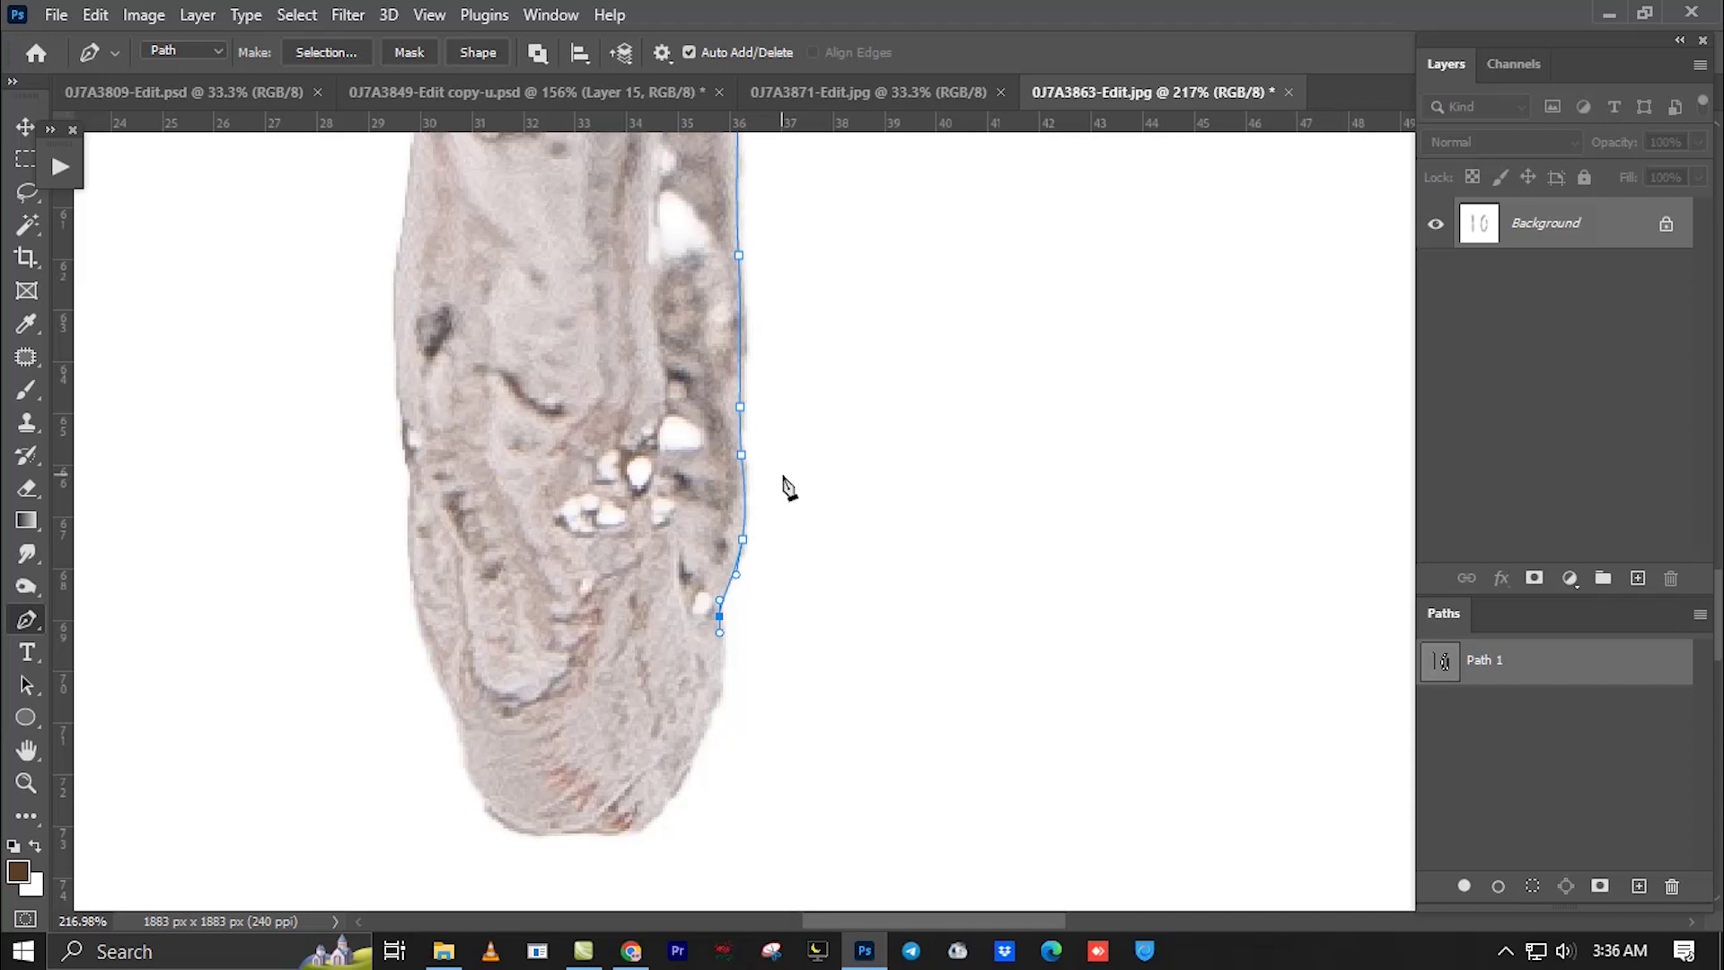
pyautogui.scroll(1, 783, 487)
pyautogui.moveTo(745, 658); pyautogui.dragTo(726, 662)
# Extend the outline back up the hoop's left edge toward the top.
pyautogui.moveTo(499, 384)
pyautogui.mouseDown()
pyautogui.moveTo(500, 341)
pyautogui.moveTo(624, 792)
pyautogui.mouseUp()
pyautogui.moveTo(615, 681); pyautogui.dragTo(607, 625)
pyautogui.moveTo(592, 482)
pyautogui.mouseDown()
pyautogui.moveTo(602, 359)
pyautogui.moveTo(654, 568)
pyautogui.mouseUp()
pyautogui.scroll(3, 593, 539)
pyautogui.moveTo(654, 430); pyautogui.dragTo(645, 775)
pyautogui.moveTo(665, 485); pyautogui.dragTo(661, 431)
pyautogui.moveTo(661, 206)
pyautogui.mouseDown()
pyautogui.moveTo(652, 555)
pyautogui.moveTo(638, 512)
pyautogui.mouseUp()
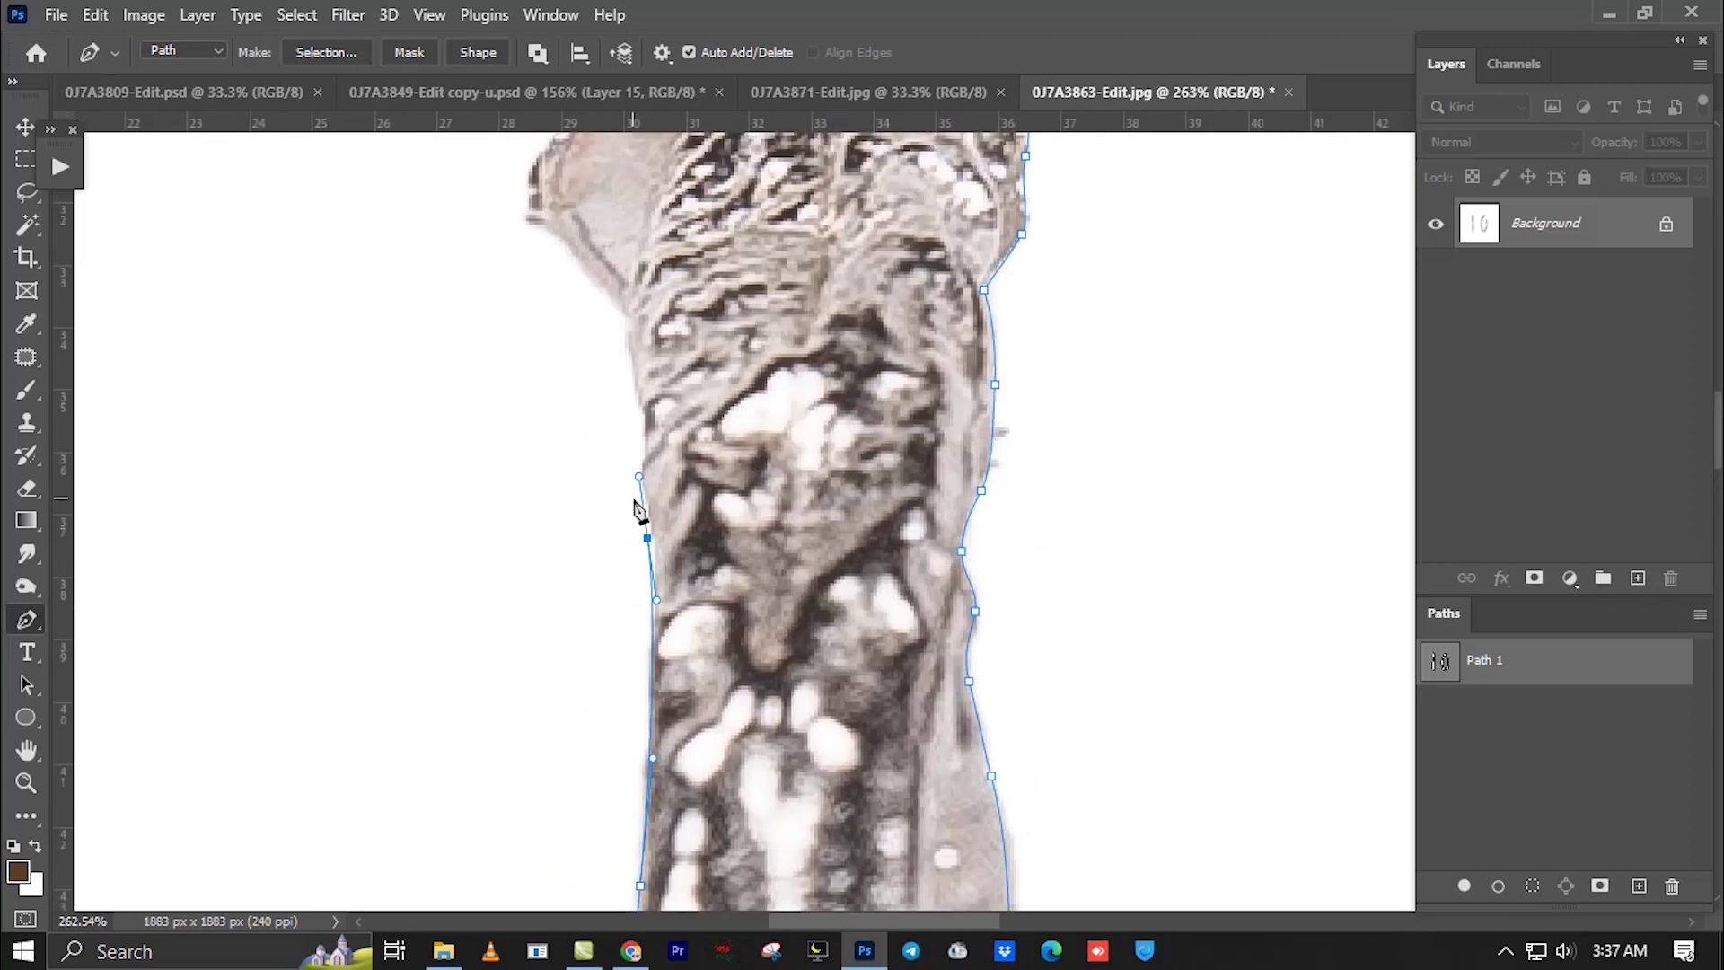
# Trace across the earring's top and over the post tip, closing the outline onto its top point.
pyautogui.scroll(2, 629, 321)
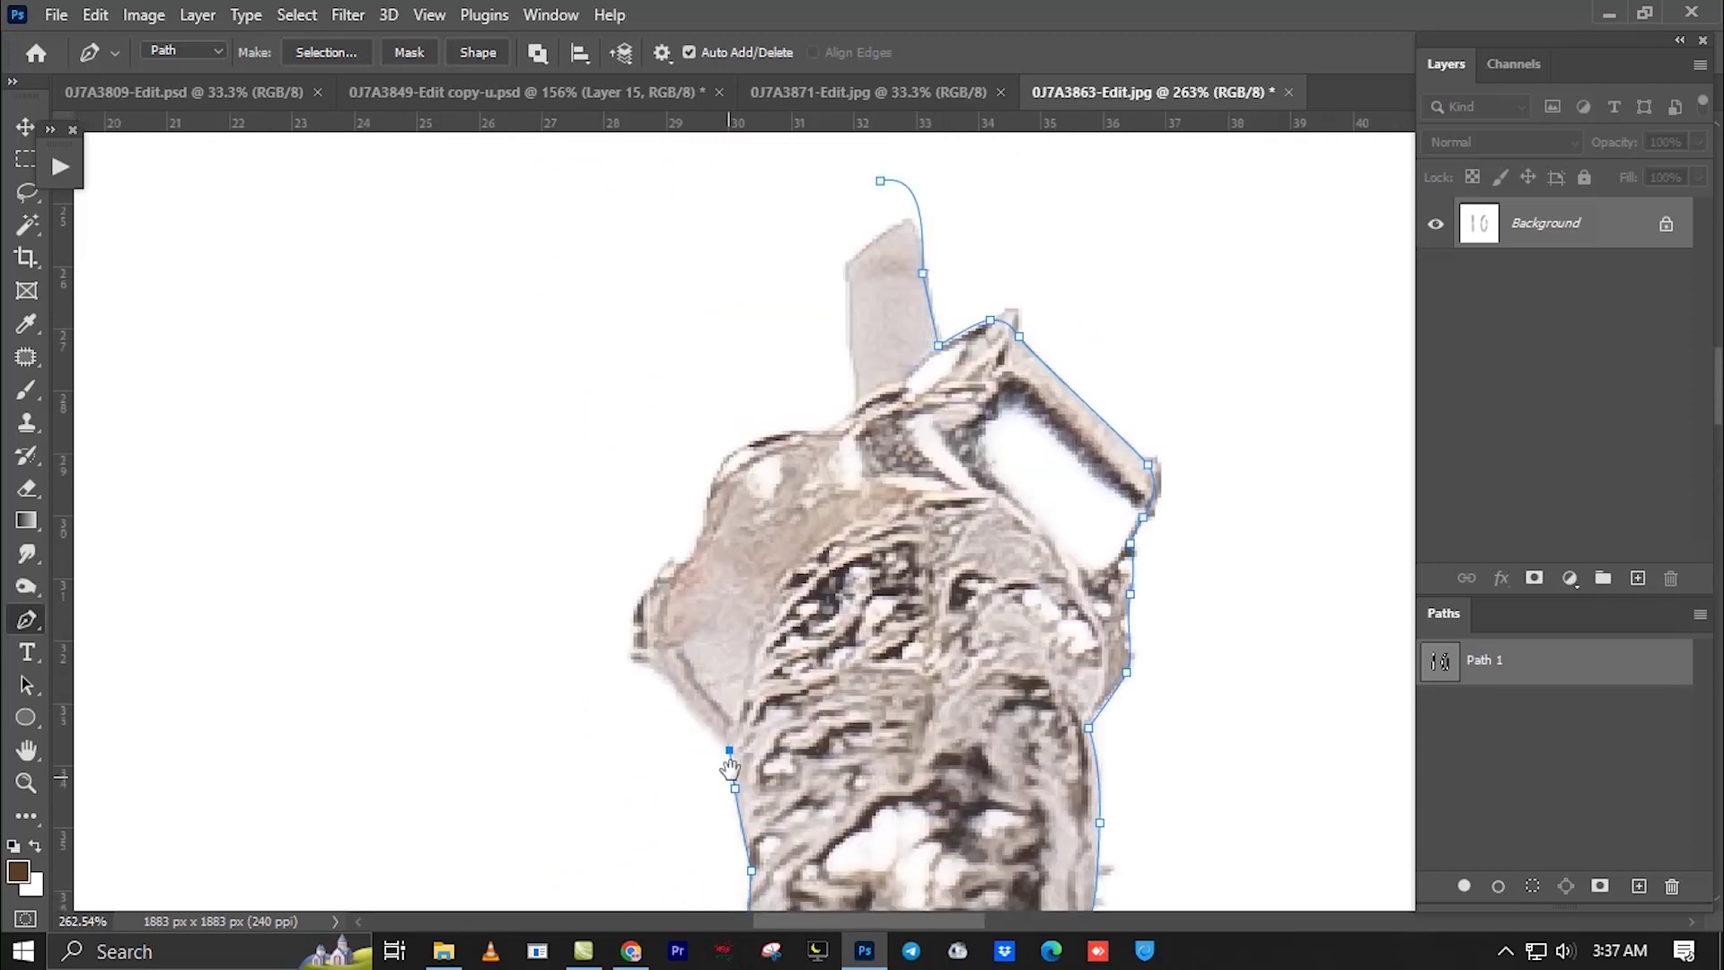
pyautogui.moveTo(699, 433); pyautogui.dragTo(709, 402)
pyautogui.click(770, 317)
pyautogui.click(865, 296)
pyautogui.click(910, 274)
pyautogui.moveTo(928, 269); pyautogui.dragTo(823, 729)
pyautogui.scroll(2, 819, 646)
pyautogui.click(809, 503)
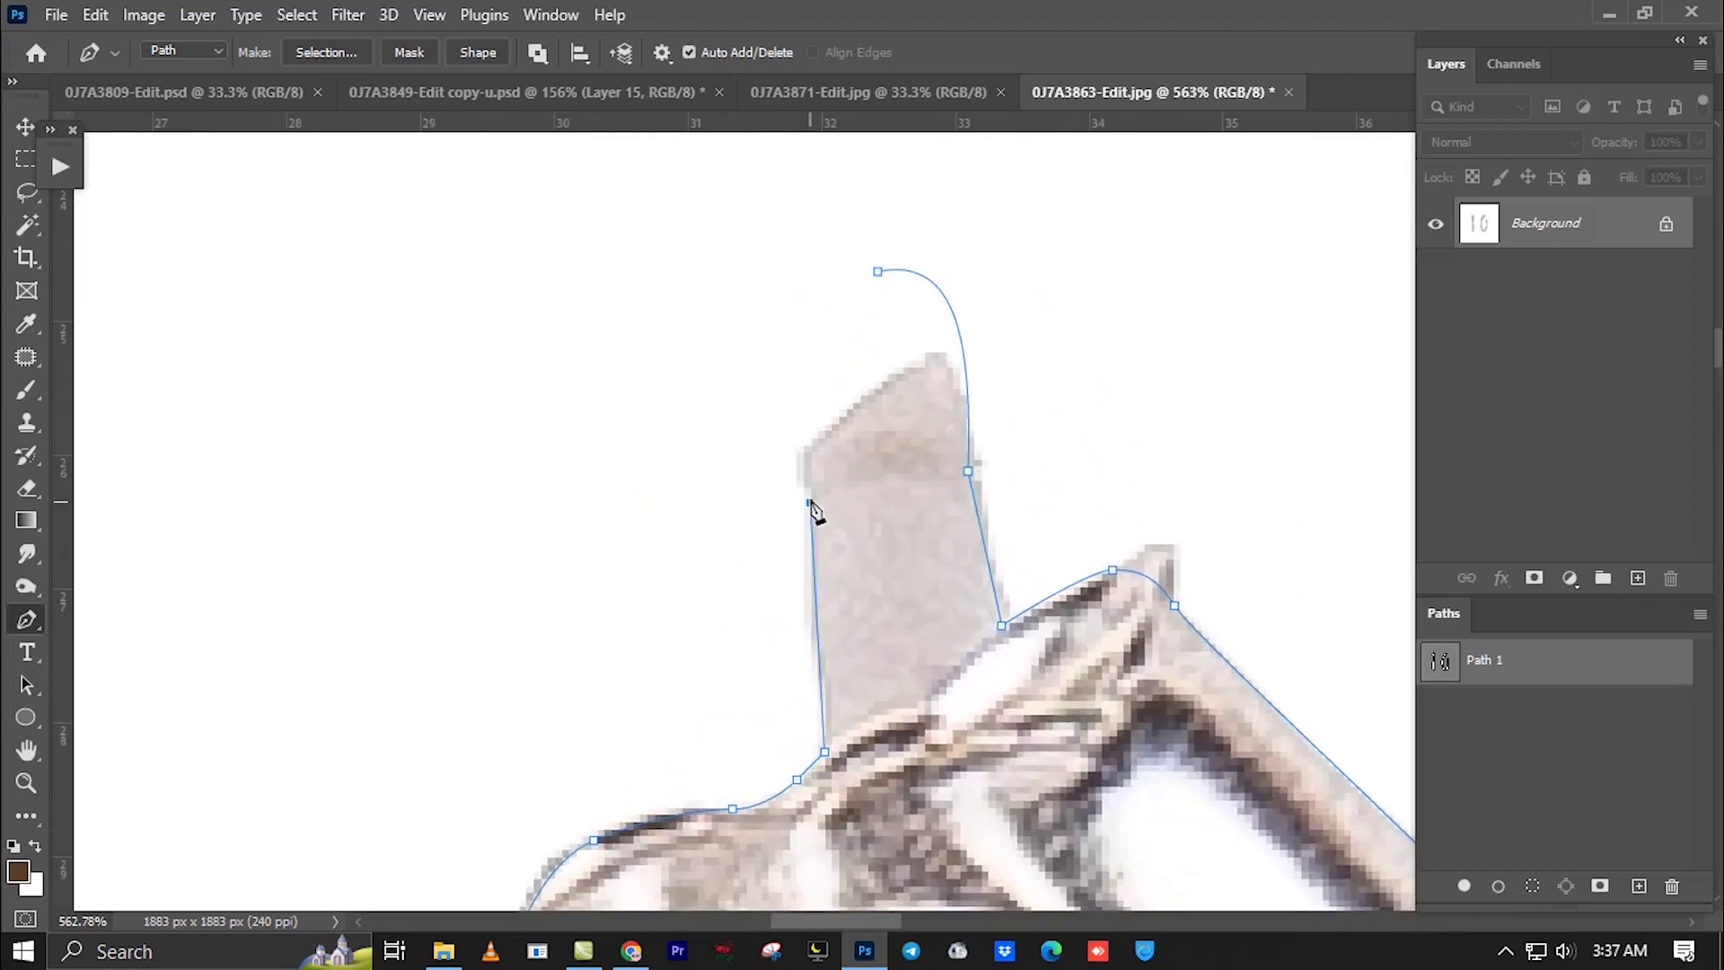
pyautogui.scroll(3, 790, 482)
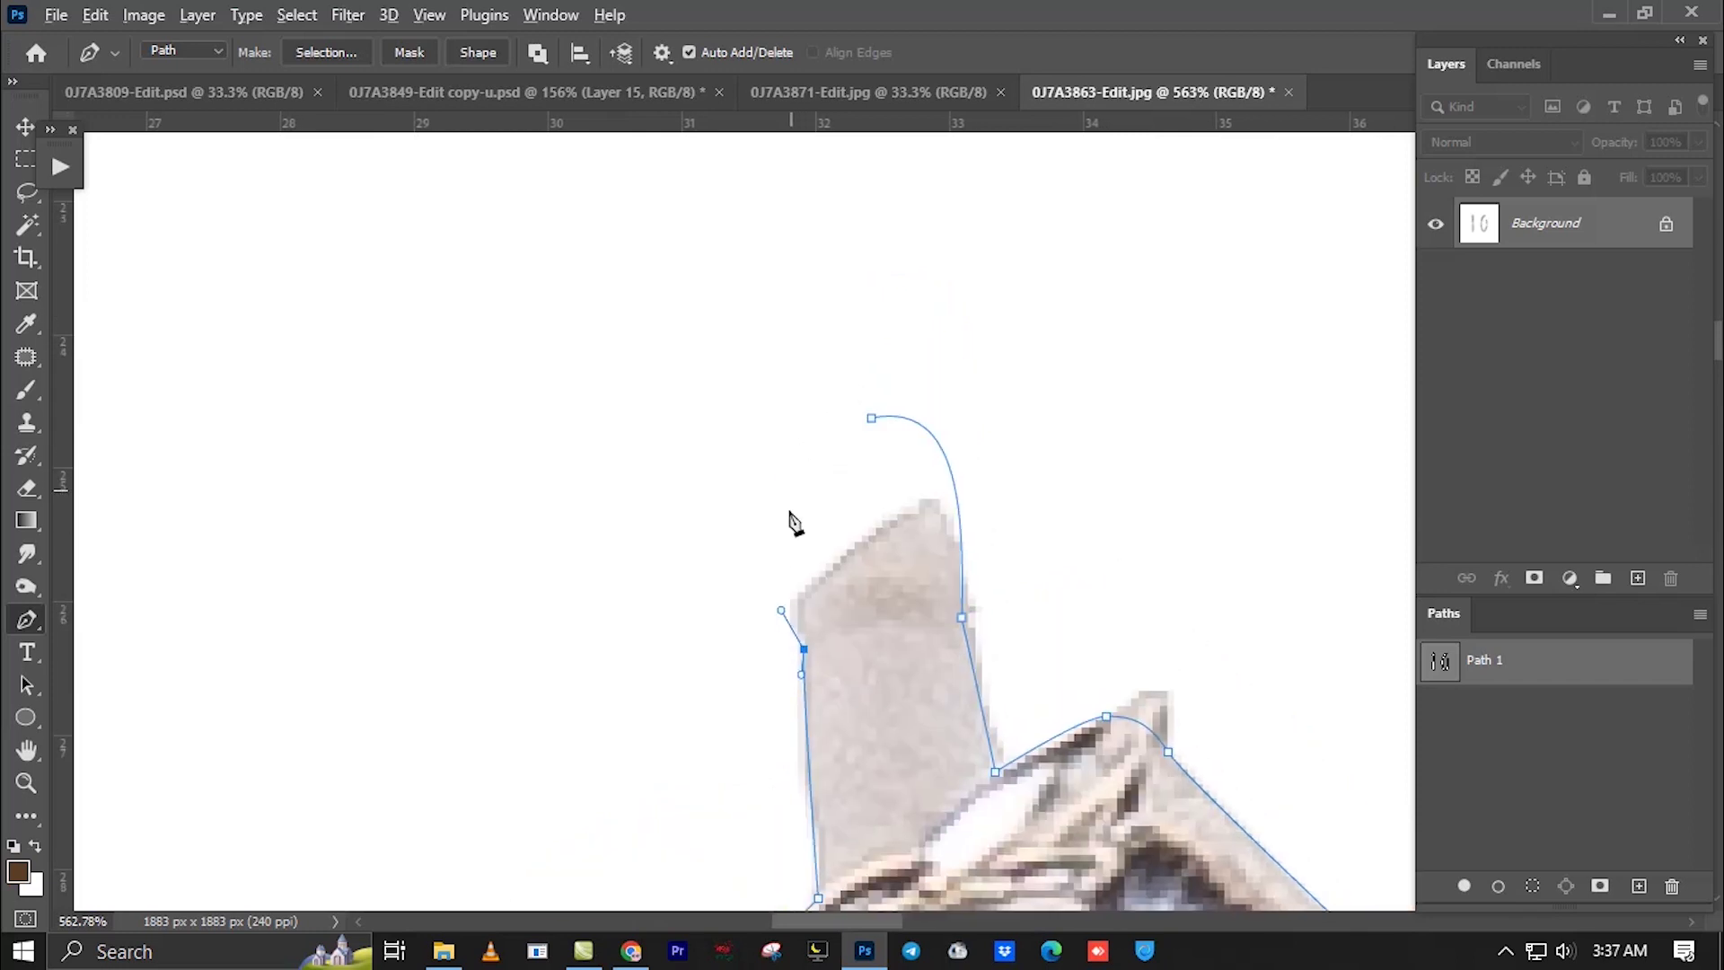
pyautogui.moveTo(775, 496); pyautogui.dragTo(774, 443)
pyautogui.click(872, 418)
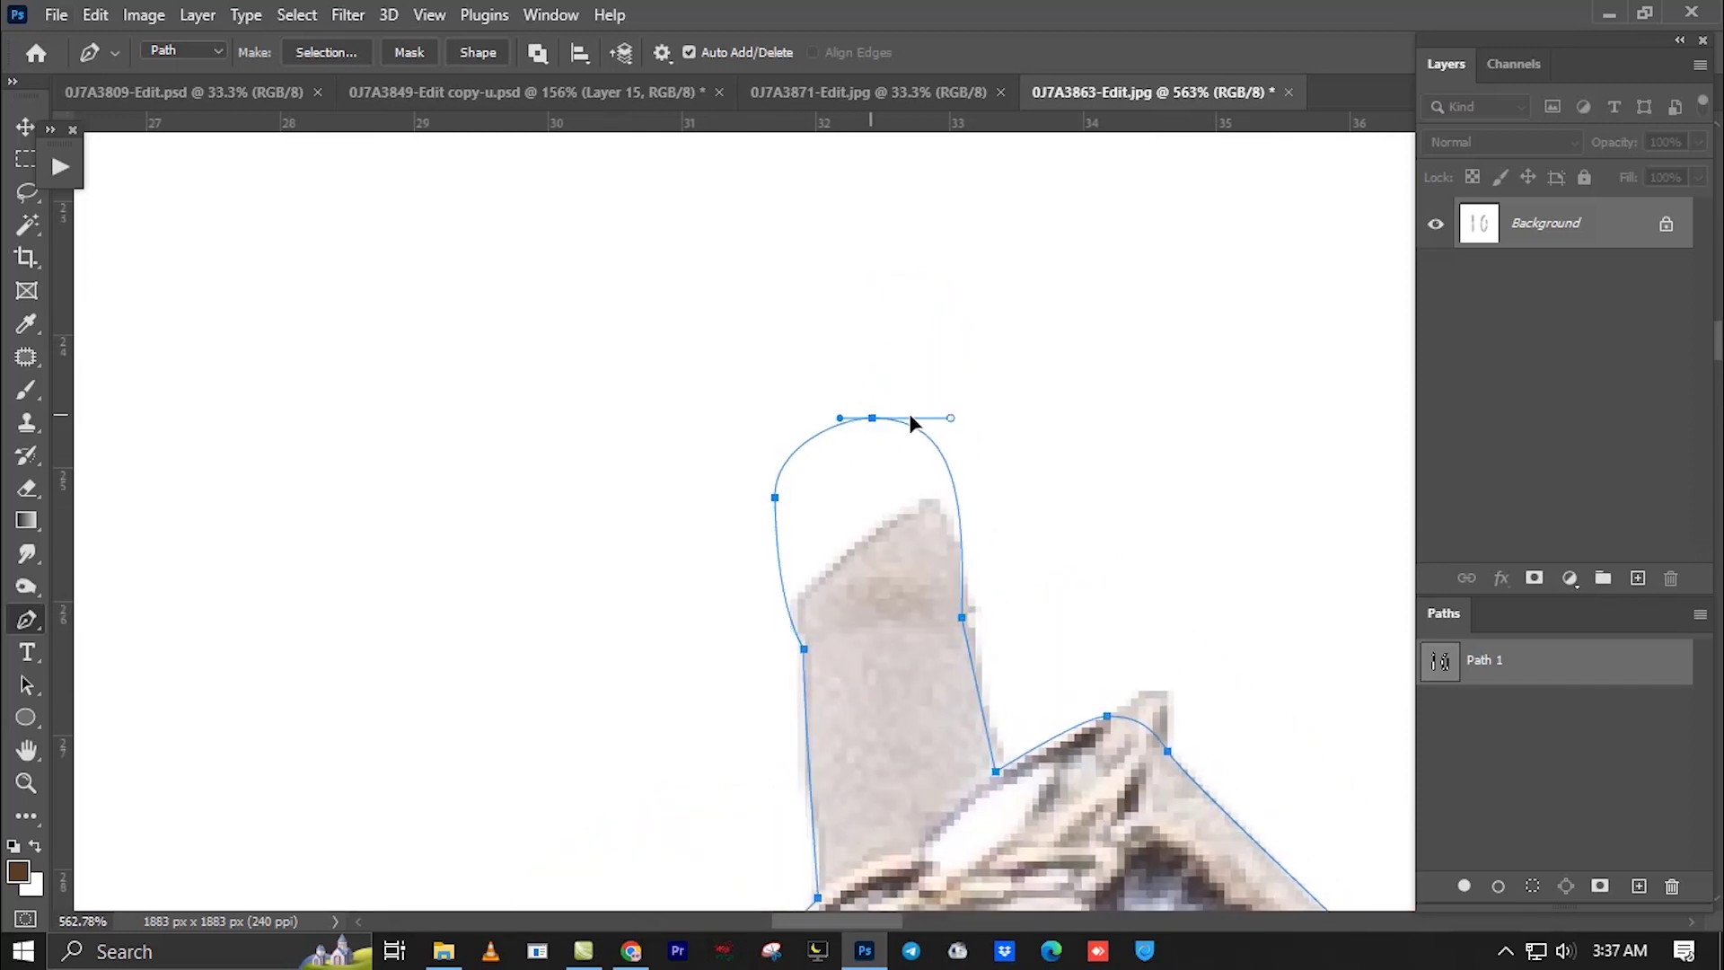
# Check the outlined area in Quick Mask, then show Path 1 for editing.
pyautogui.press('q')
pyautogui.scroll(-2, 793, 635)
pyautogui.scroll(-2, 896, 665)
pyautogui.scroll(-3, 877, 635)
pyautogui.press('q')
pyautogui.click(1454, 669)
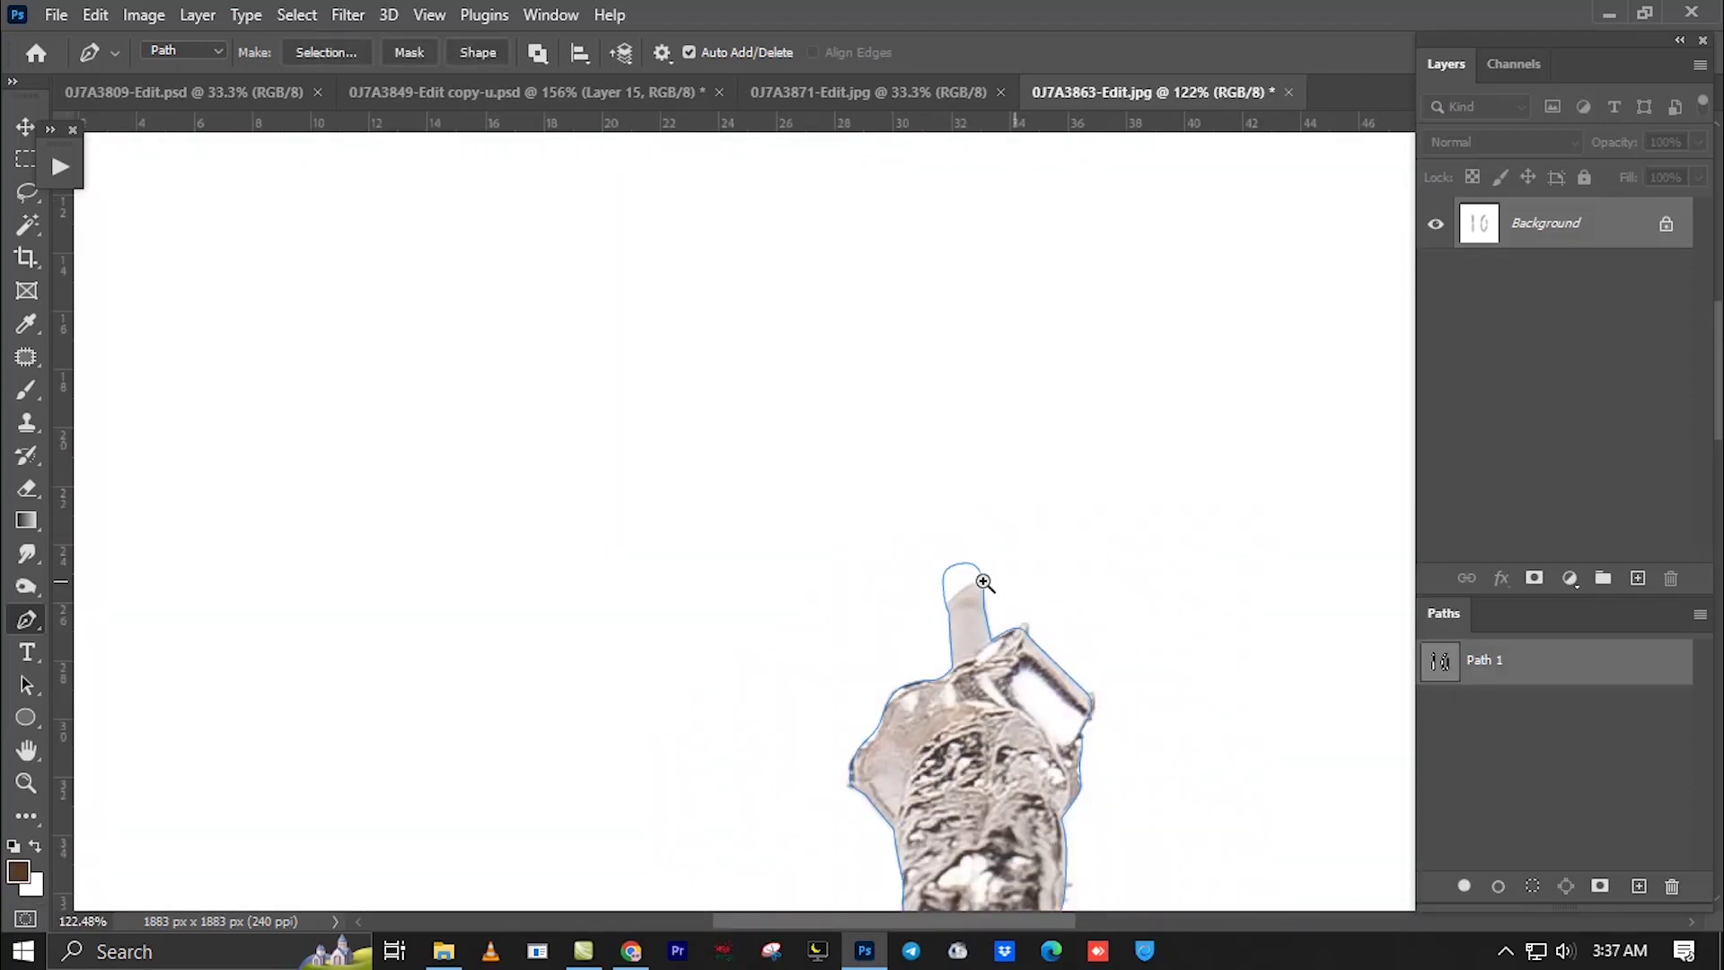
pyautogui.scroll(5, 973, 580)
# Adjust the path's upper and lower-left anchors so it hugs the post's upper left edge.
pyautogui.moveTo(670, 458); pyautogui.dragTo(1033, 749)
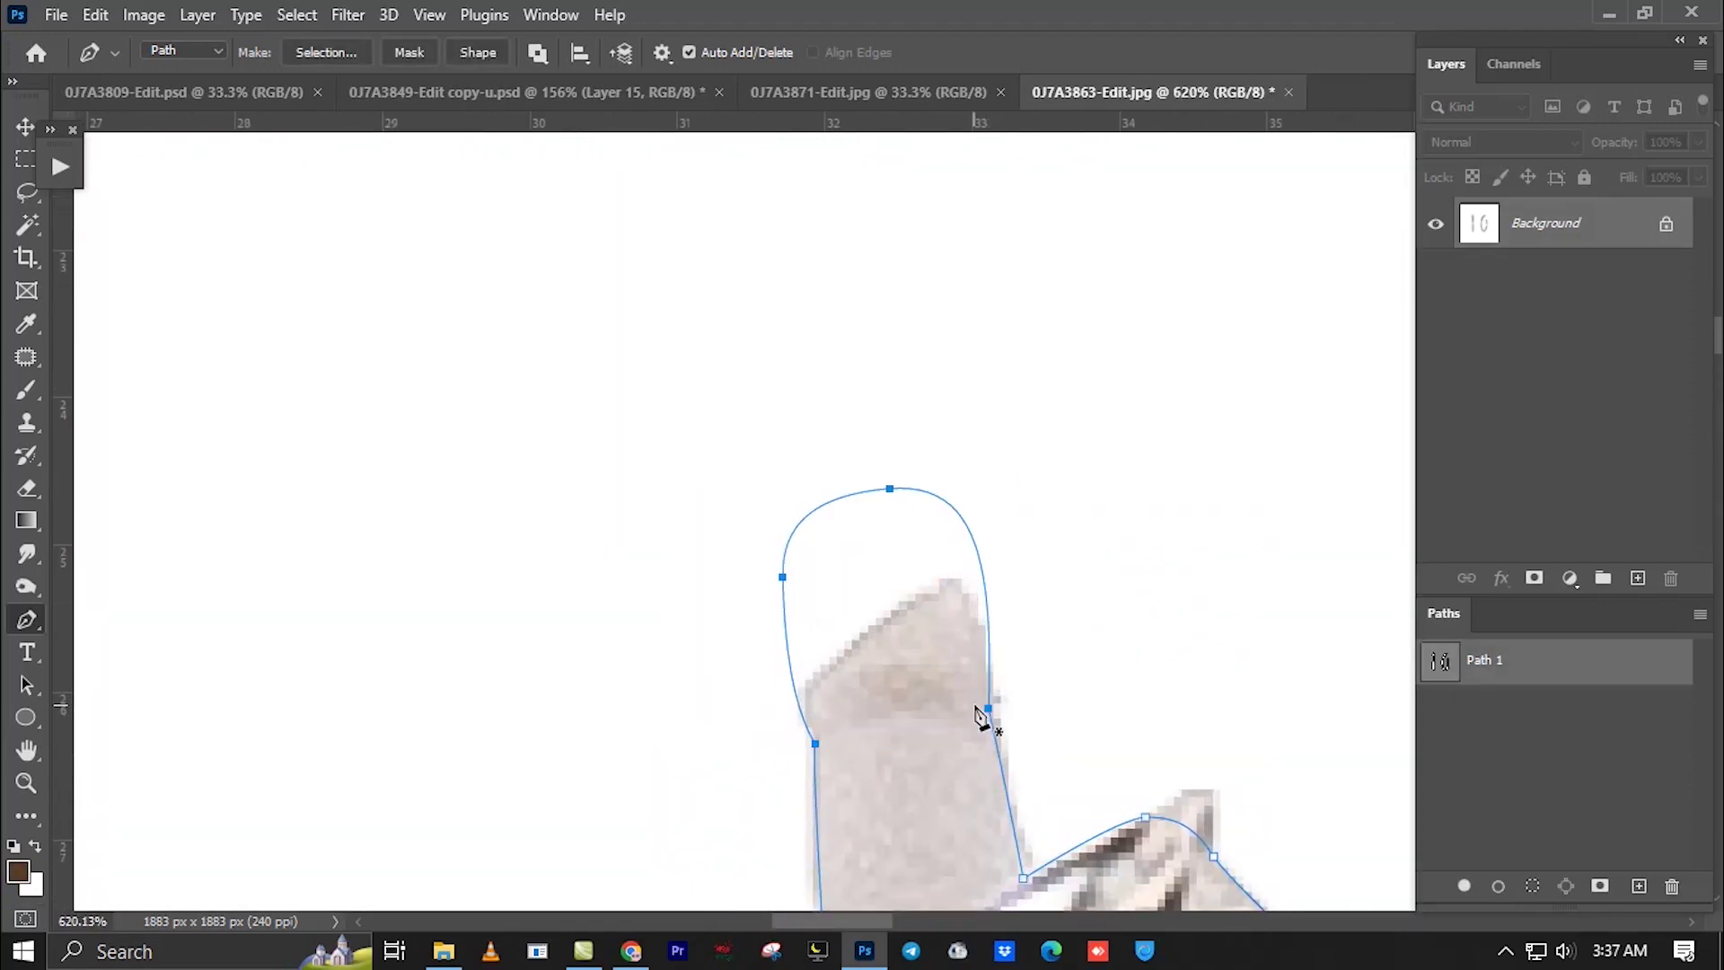
pyautogui.scroll(3, 862, 758)
pyautogui.keyDown('ctrl'); pyautogui.click(814, 776); pyautogui.keyUp('ctrl')
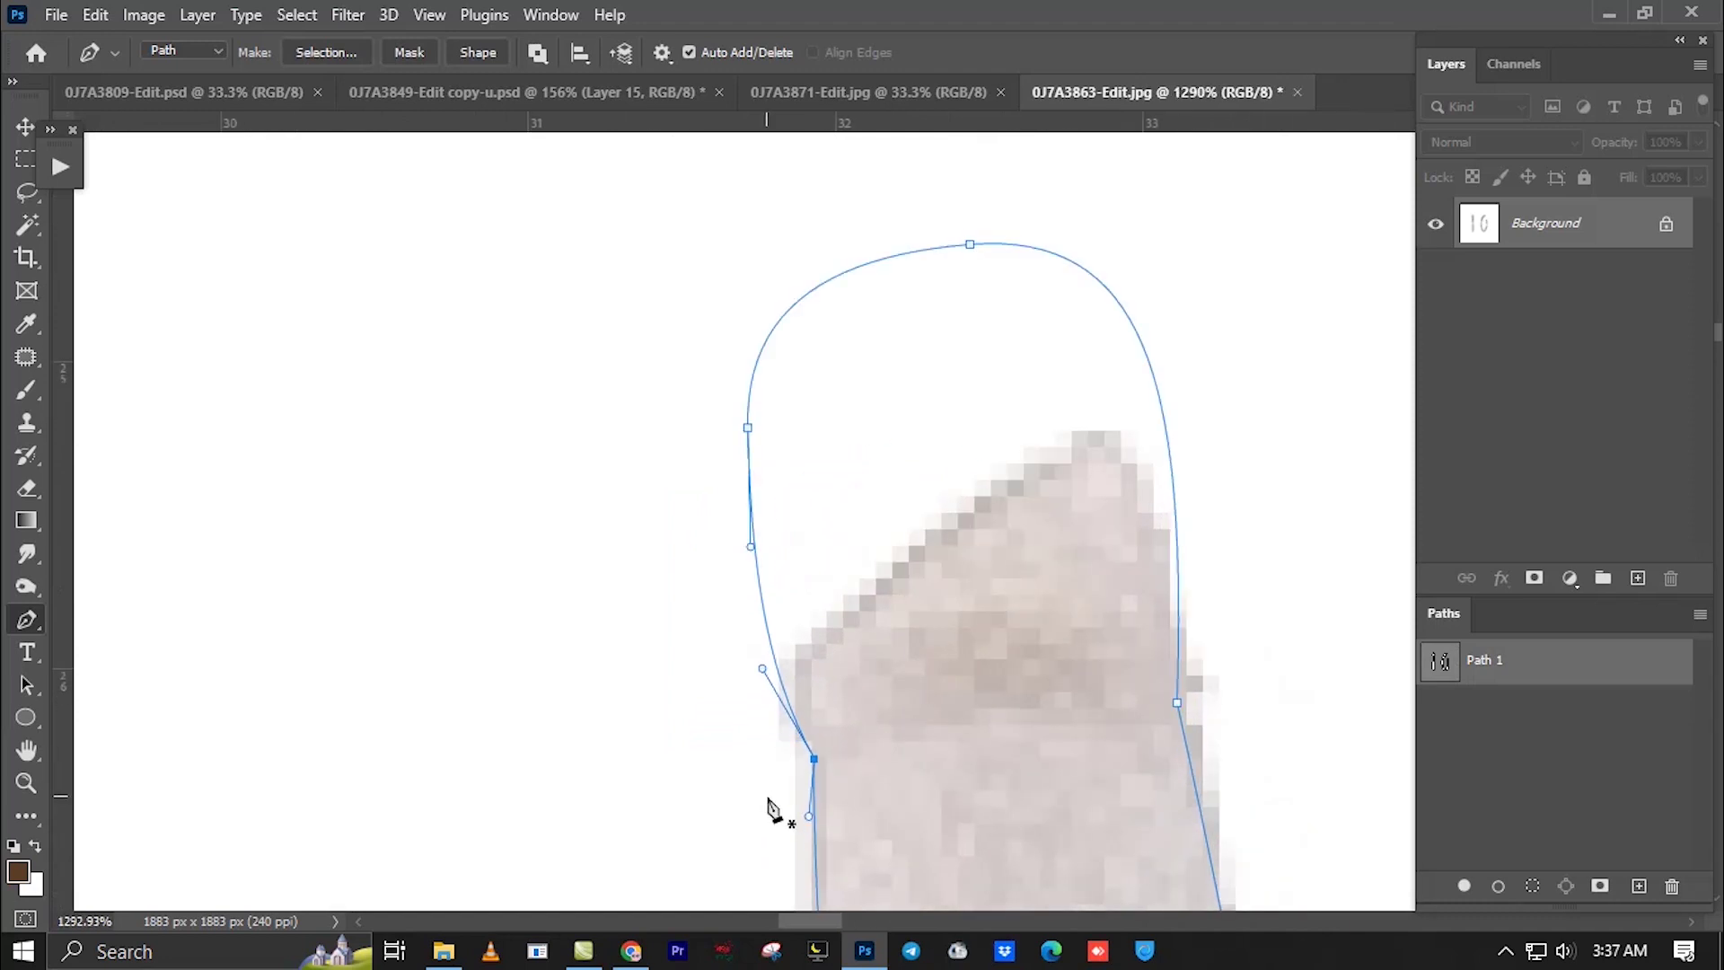
pyautogui.keyDown('ctrl'); pyautogui.click(748, 427); pyautogui.keyUp('ctrl')
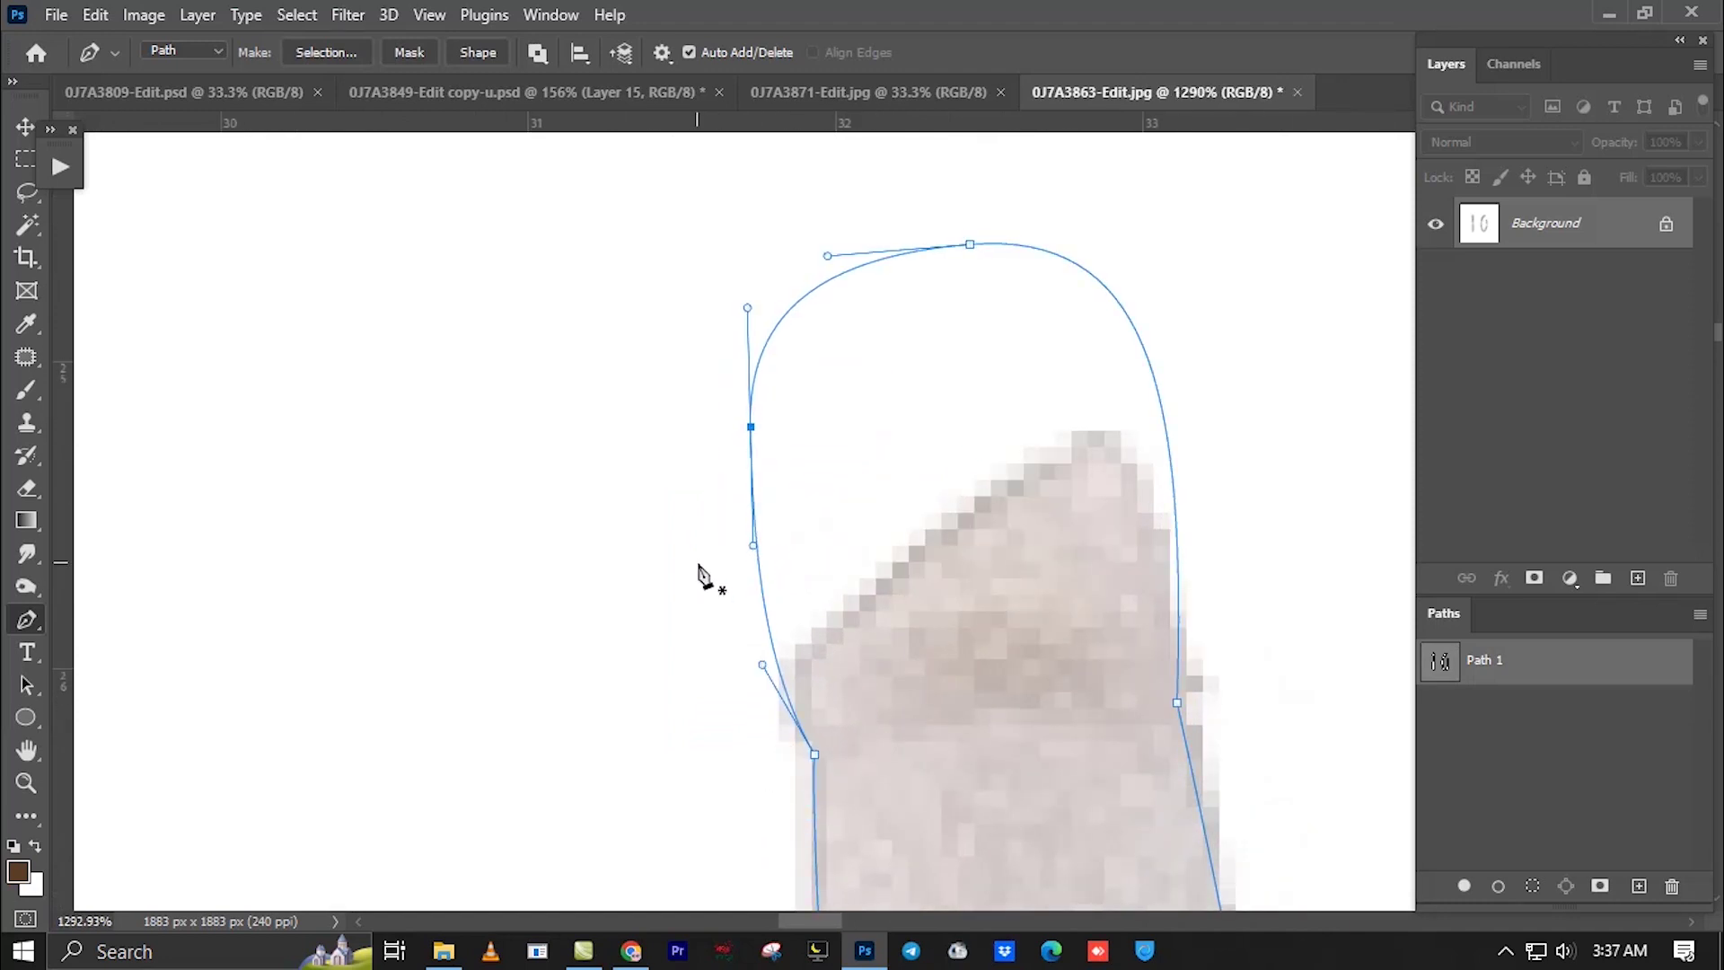
pyautogui.scroll(-1, 889, 458)
pyautogui.scroll(-1, 783, 454)
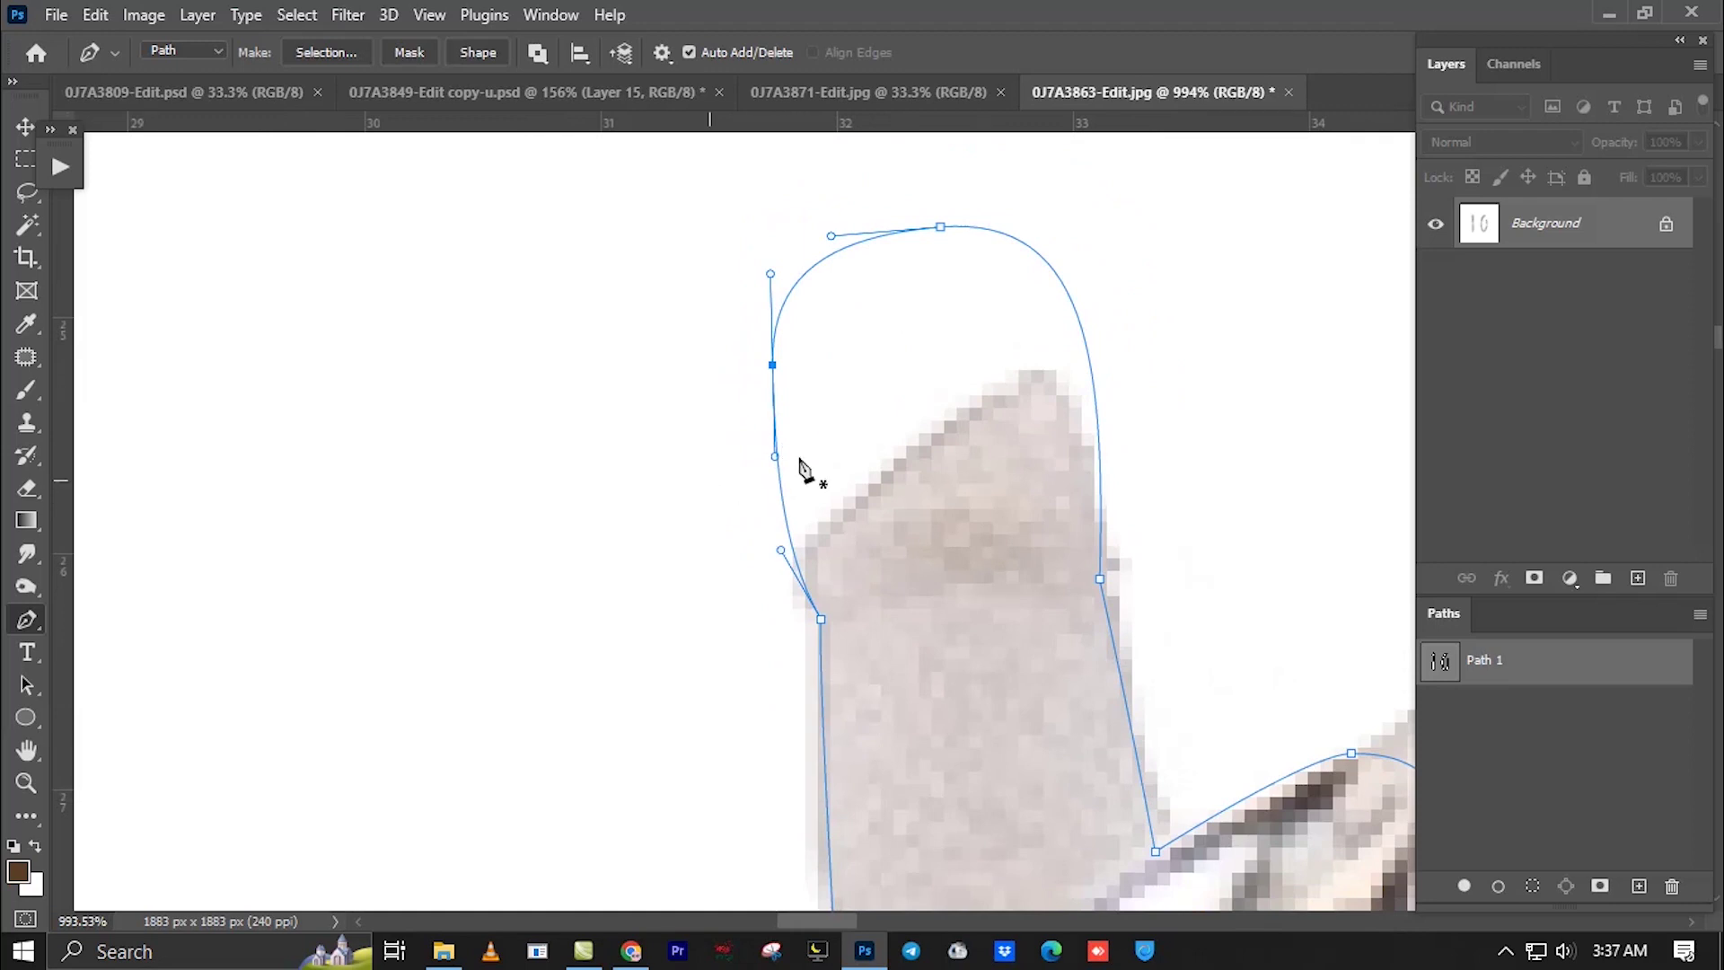
pyautogui.scroll(-2, 746, 517)
pyautogui.scroll(2, 828, 556)
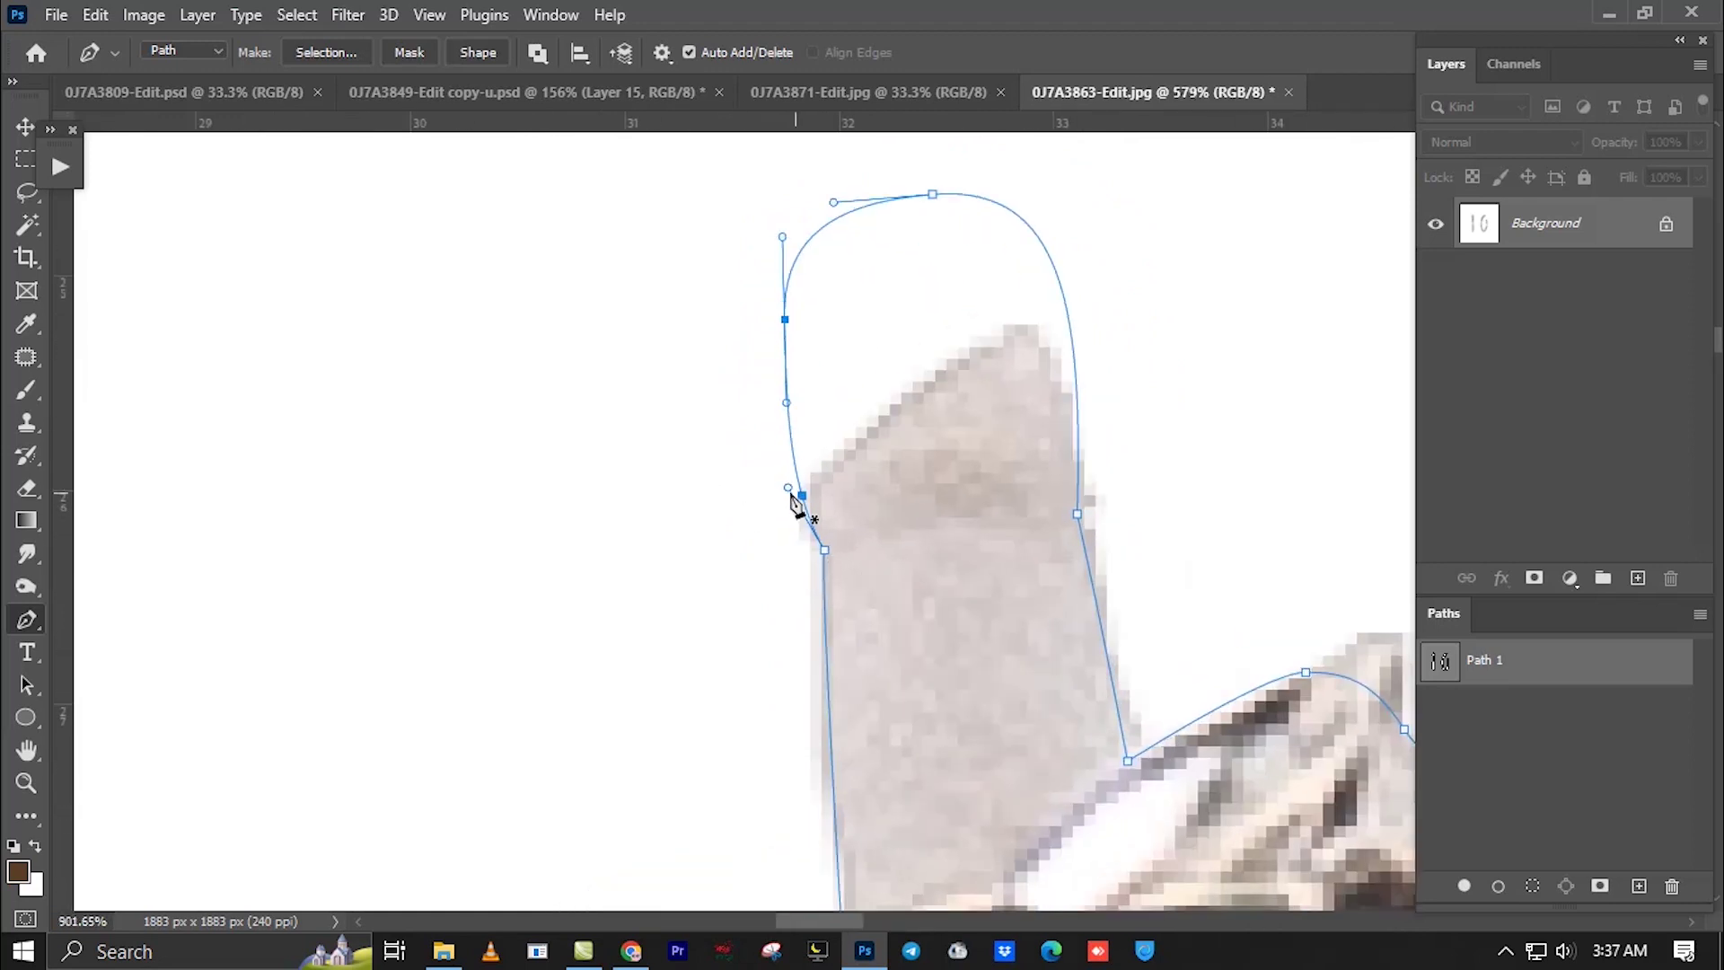
# Load Path 1 as a selection and preview it against the masked background in Quick Mask.
pyautogui.hotkey('ctrl', 'Return')
pyautogui.press('q')
pyautogui.scroll(-2, 795, 503)
pyautogui.scroll(-3, 727, 566)
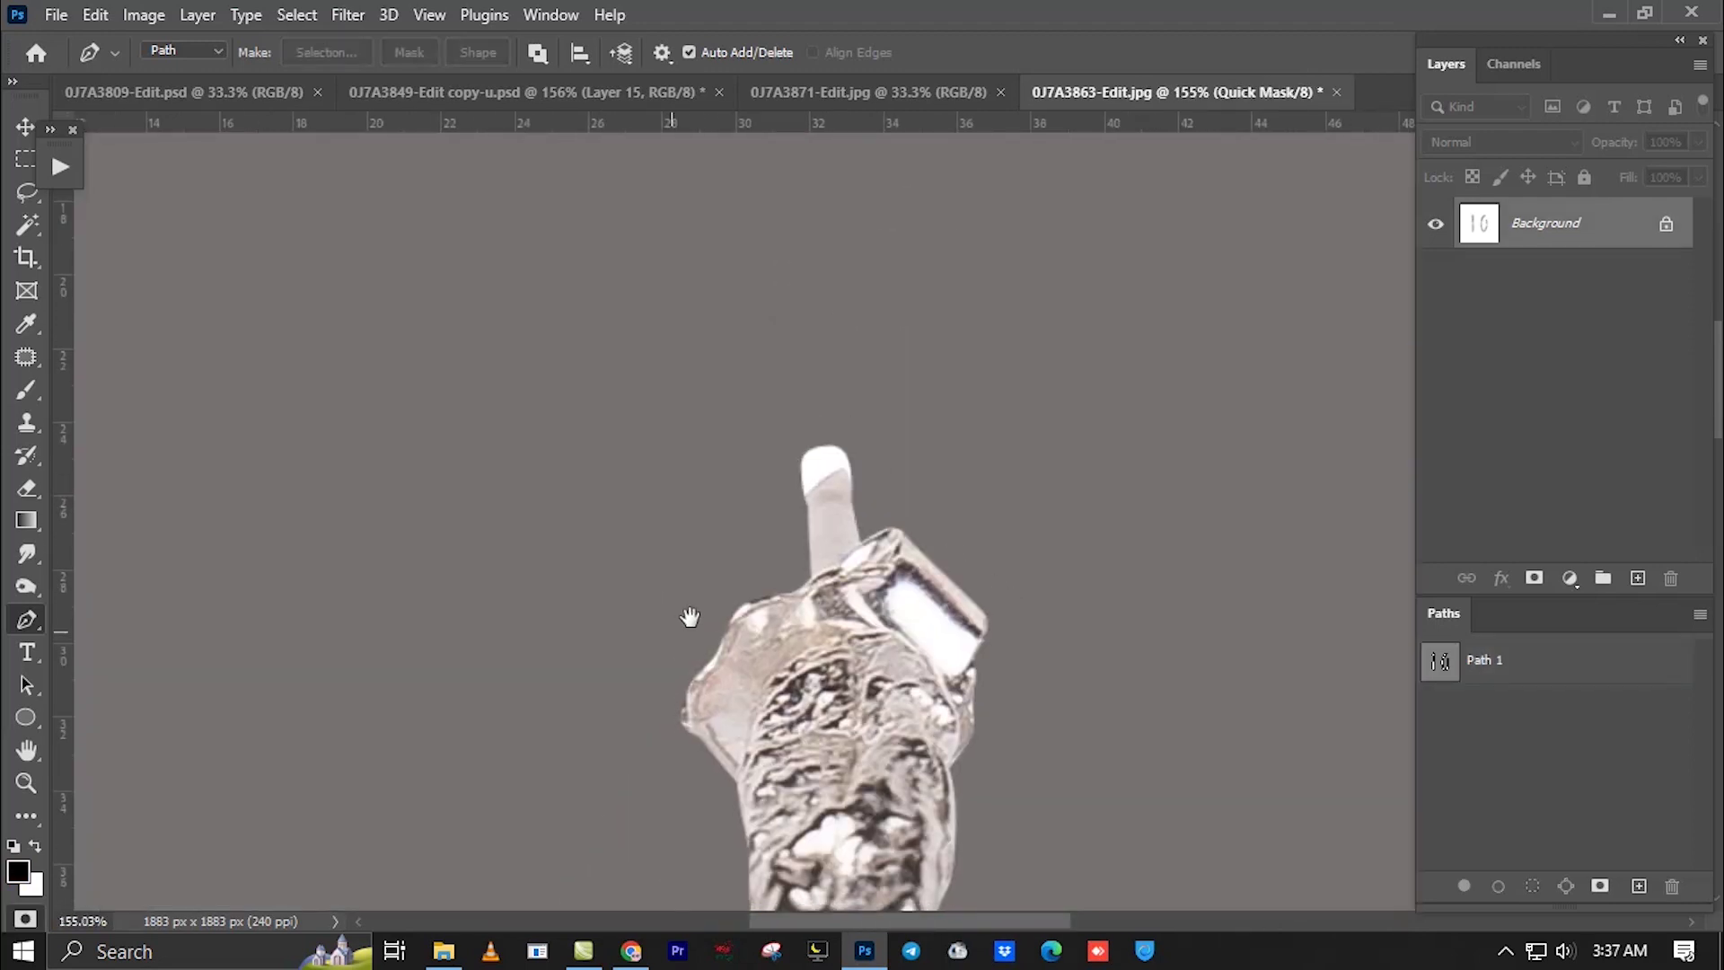
# Run the retouch action to add the CC and RET layer groups, then select Layer 1.
pyautogui.scroll(-3, 700, 619)
pyautogui.press('q')
pyautogui.press('F2')
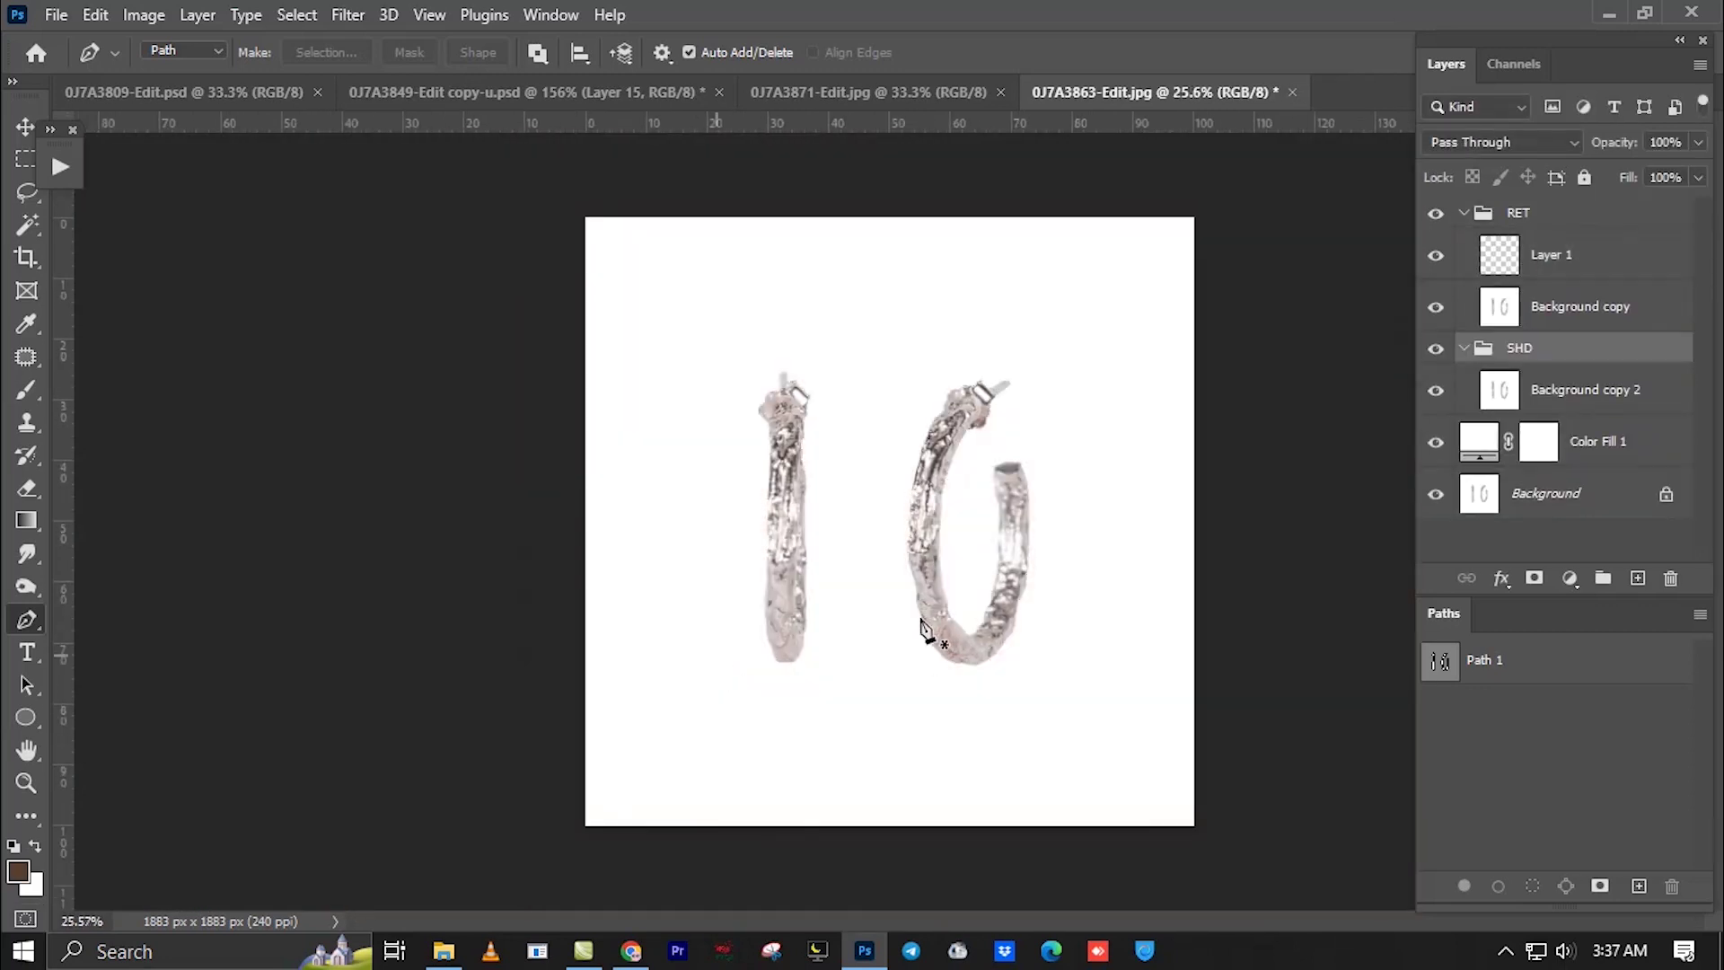
pyautogui.scroll(5, 1060, 415)
pyautogui.scroll(5, 1008, 605)
pyautogui.click(1538, 435)
# Paint light grey into the post tip and a bright highlight streak along the post.
pyautogui.press('b')
pyautogui.keyDown('alt'); pyautogui.click(884, 503); pyautogui.keyUp('alt')
pyautogui.moveTo(981, 385)
pyautogui.mouseDown()
pyautogui.moveTo(1022, 491)
pyautogui.moveTo(955, 584)
pyautogui.mouseUp()
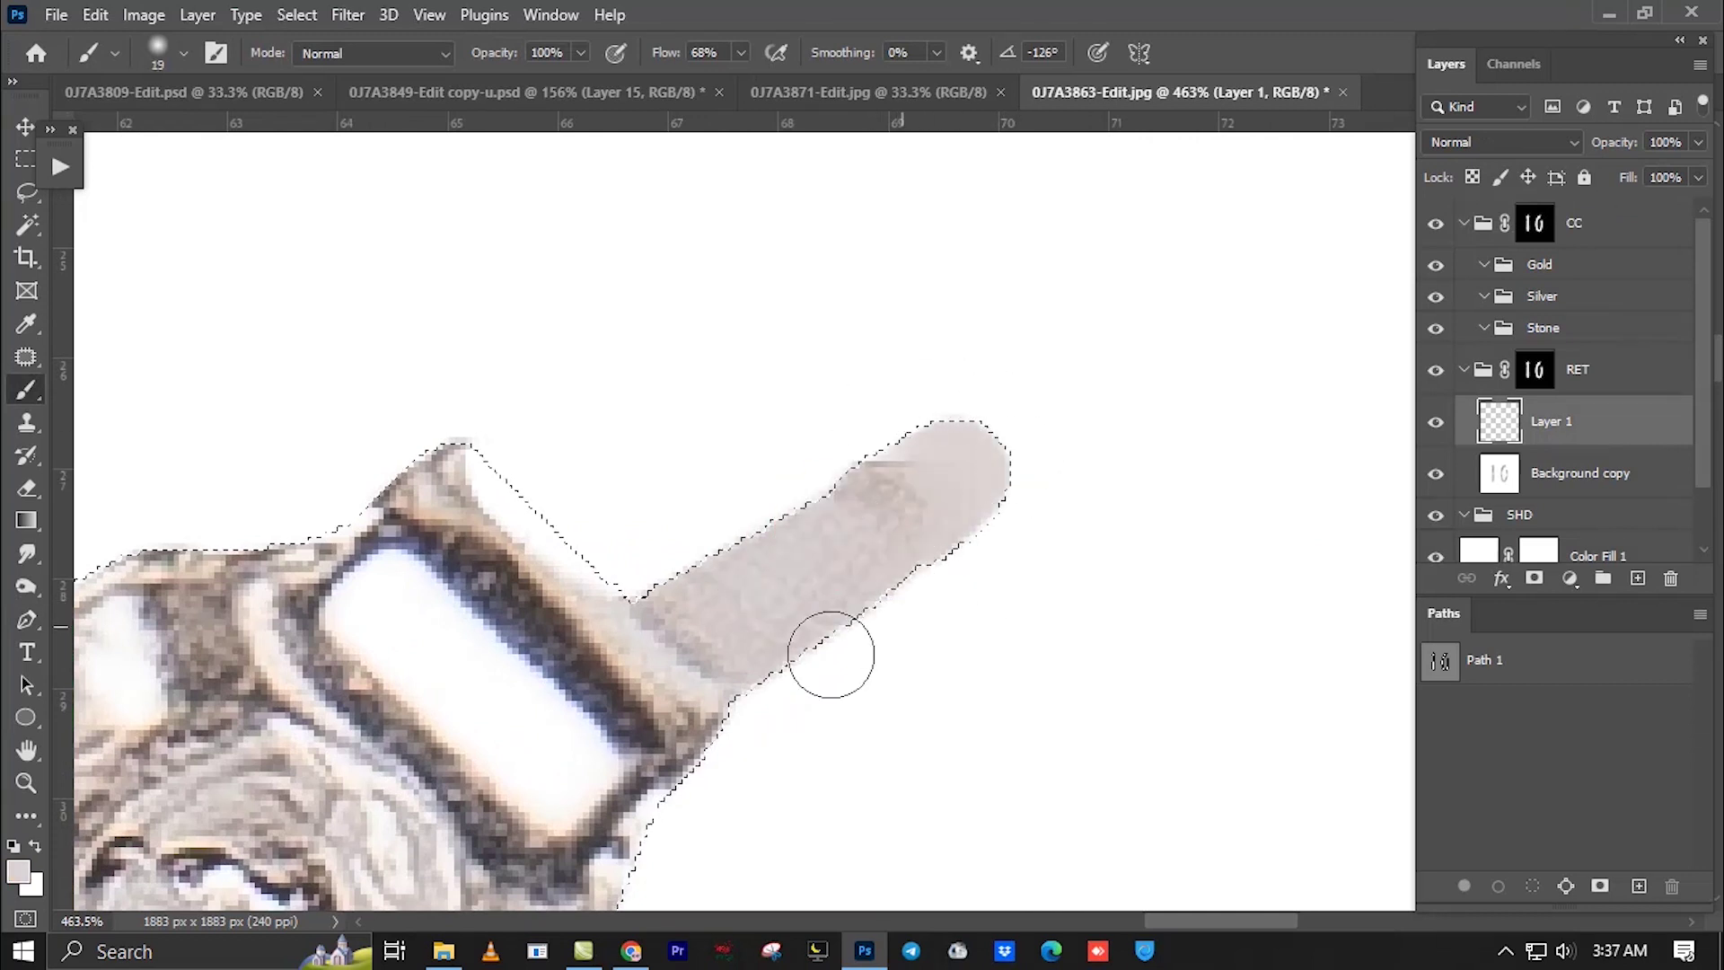
pyautogui.keyDown('alt'); pyautogui.click(677, 682); pyautogui.keyUp('alt')
pyautogui.press('[')
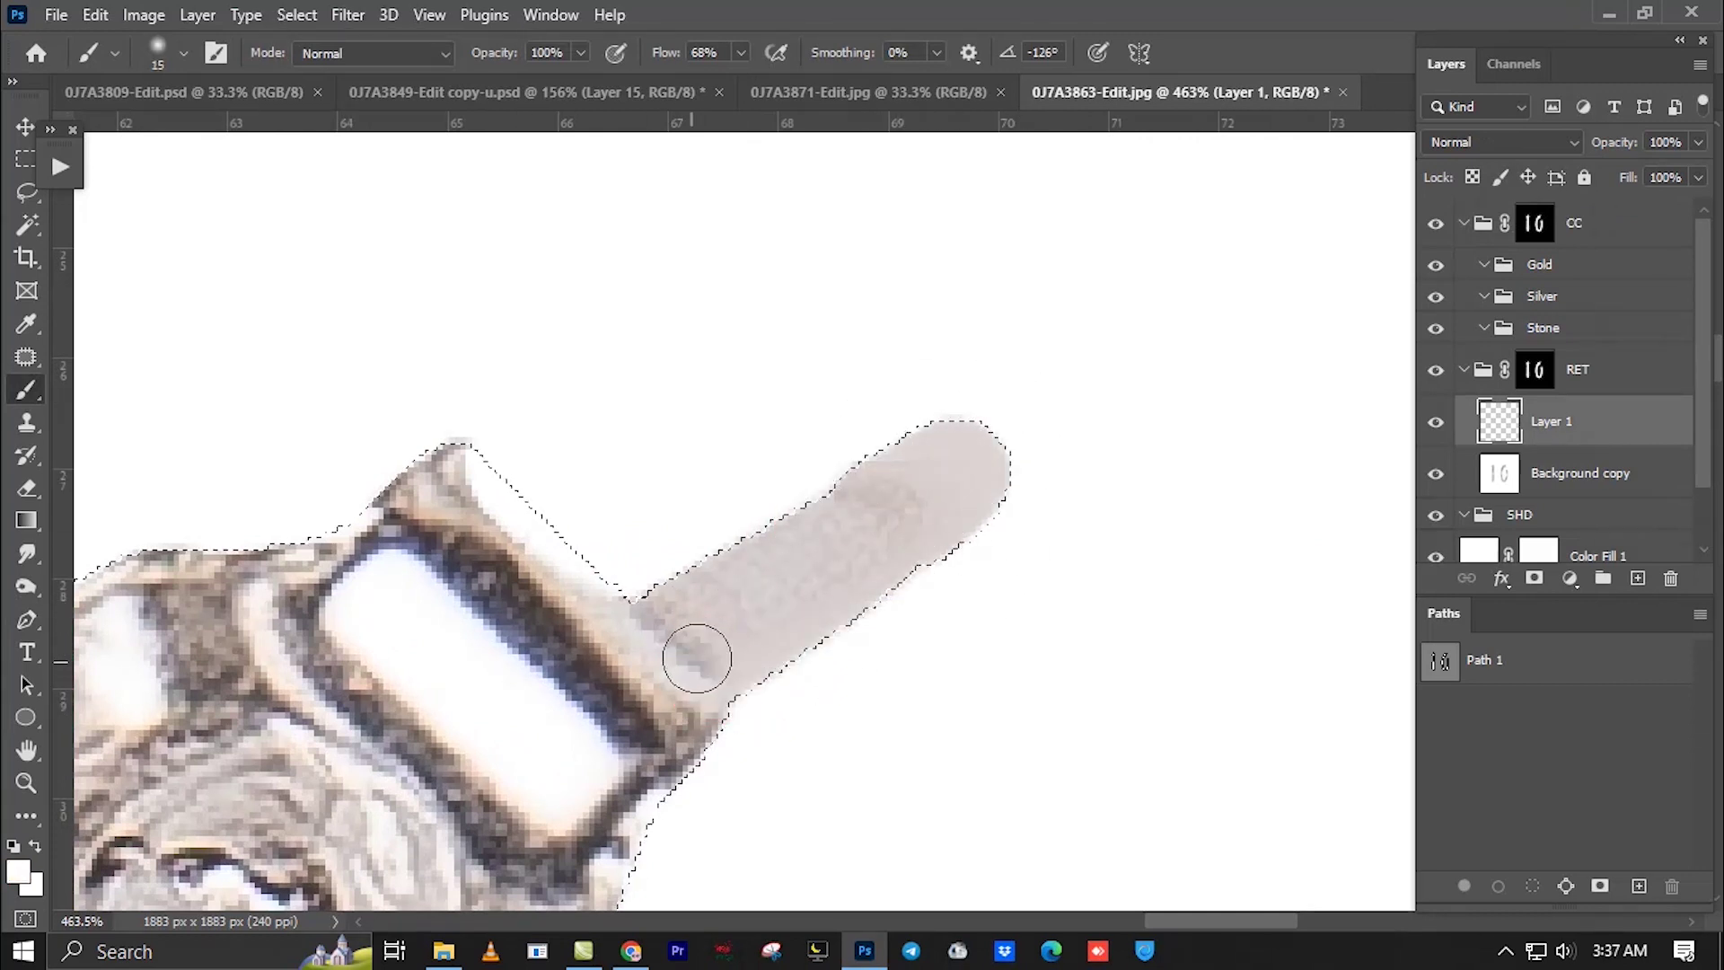
pyautogui.keyDown('shift'); pyautogui.click(1059, 387); pyautogui.keyUp('shift')
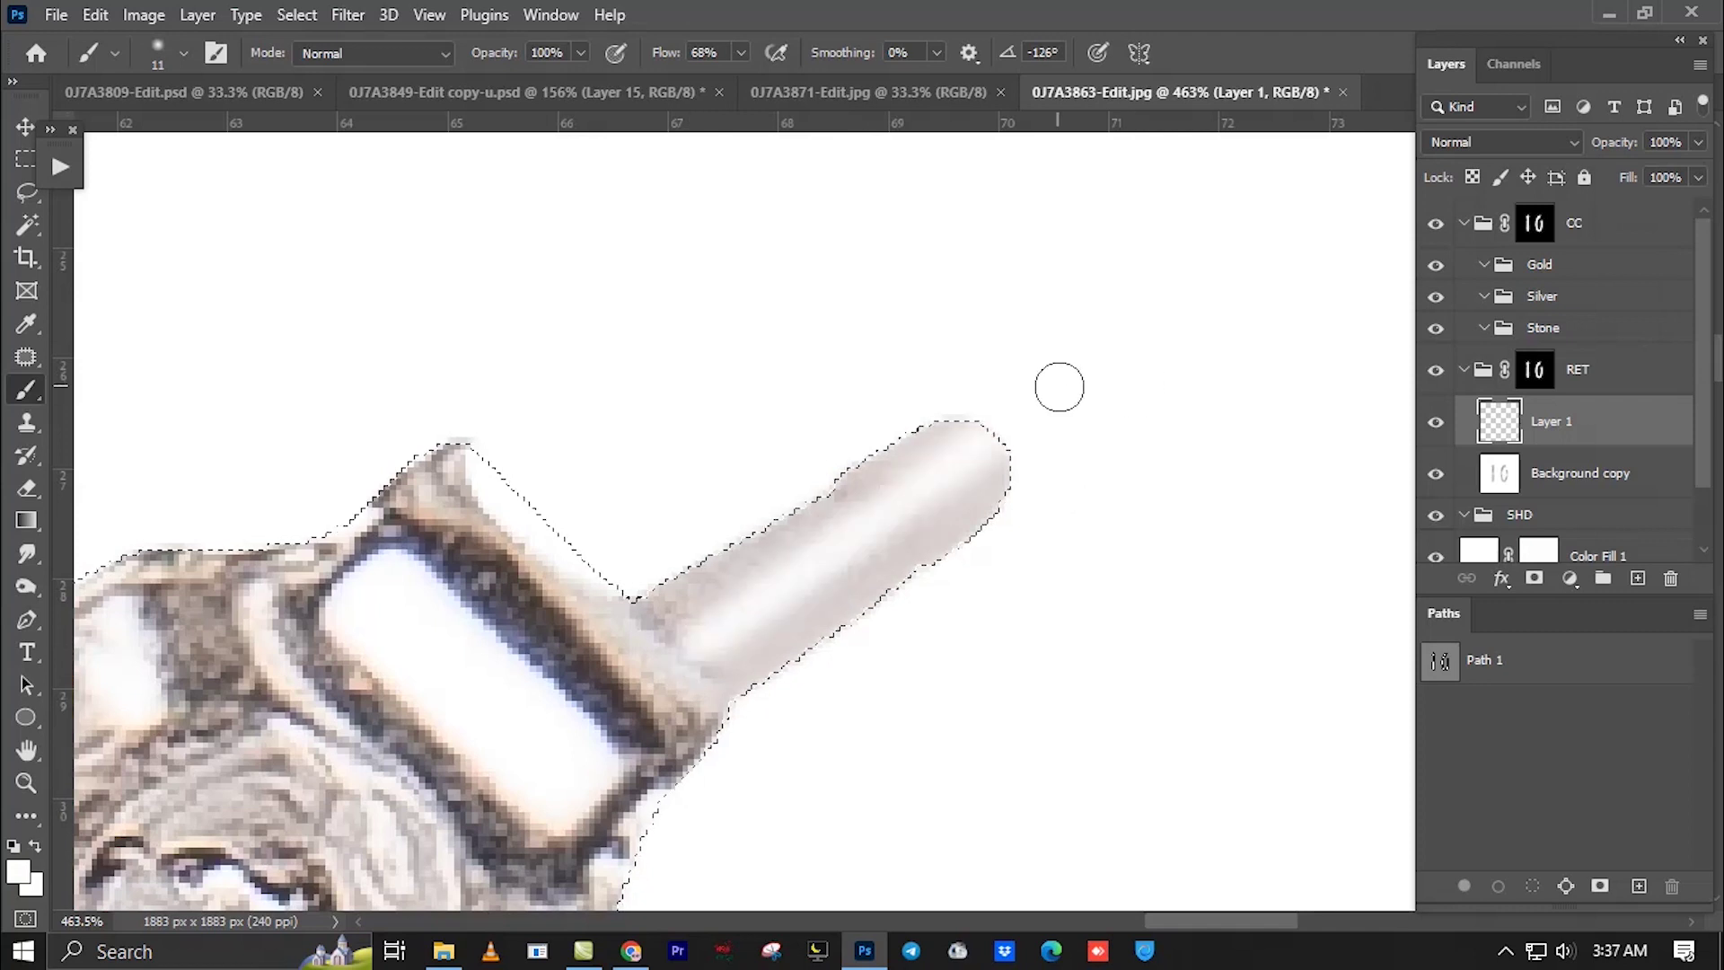
# Shade the post's lower and upper edges with a sampled grey tone.
pyautogui.keyDown('alt'); pyautogui.click(652, 723); pyautogui.keyUp('alt')
pyautogui.press(']')
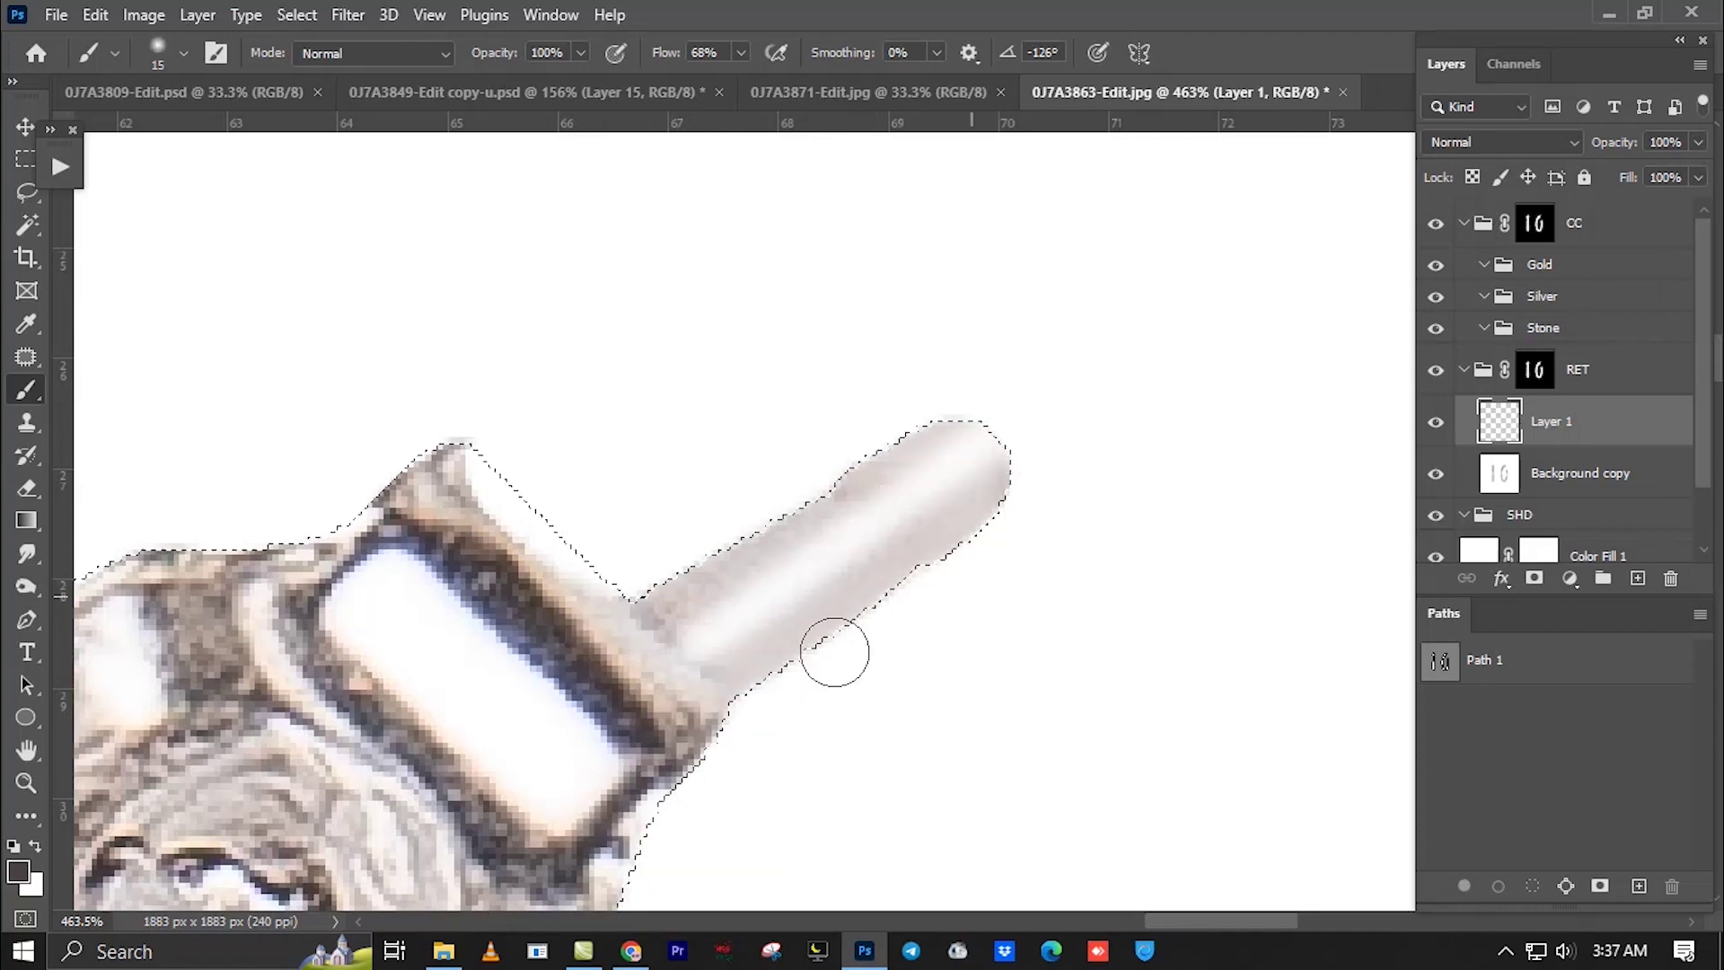
pyautogui.keyDown('shift'); pyautogui.click(834, 652); pyautogui.keyUp('shift')
pyautogui.press(']')
pyautogui.press(']')
pyautogui.press(']')
pyautogui.click(952, 429)
pyautogui.keyDown('shift'); pyautogui.click(631, 548); pyautogui.keyUp('shift')
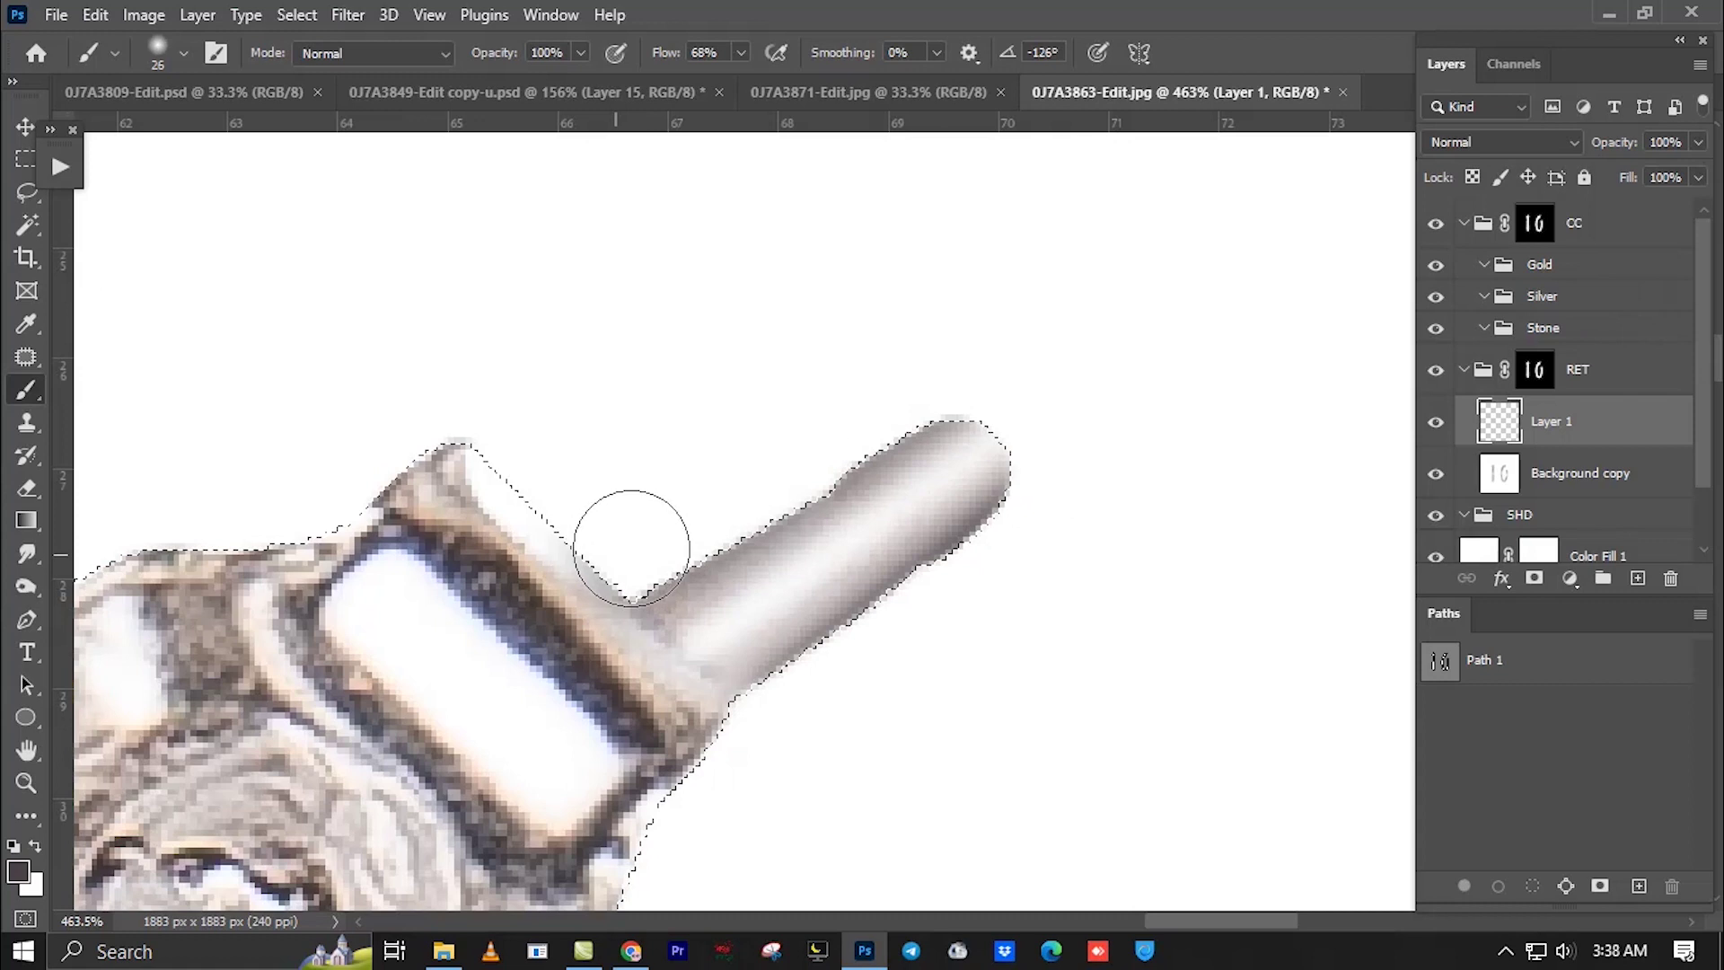
pyautogui.scroll(2, 929, 502)
pyautogui.press('[')
pyautogui.press('[')
# Paint a darker grey band across the post with a 9 px brush.
pyautogui.keyDown('alt'); pyautogui.click(859, 488); pyautogui.keyUp('alt')
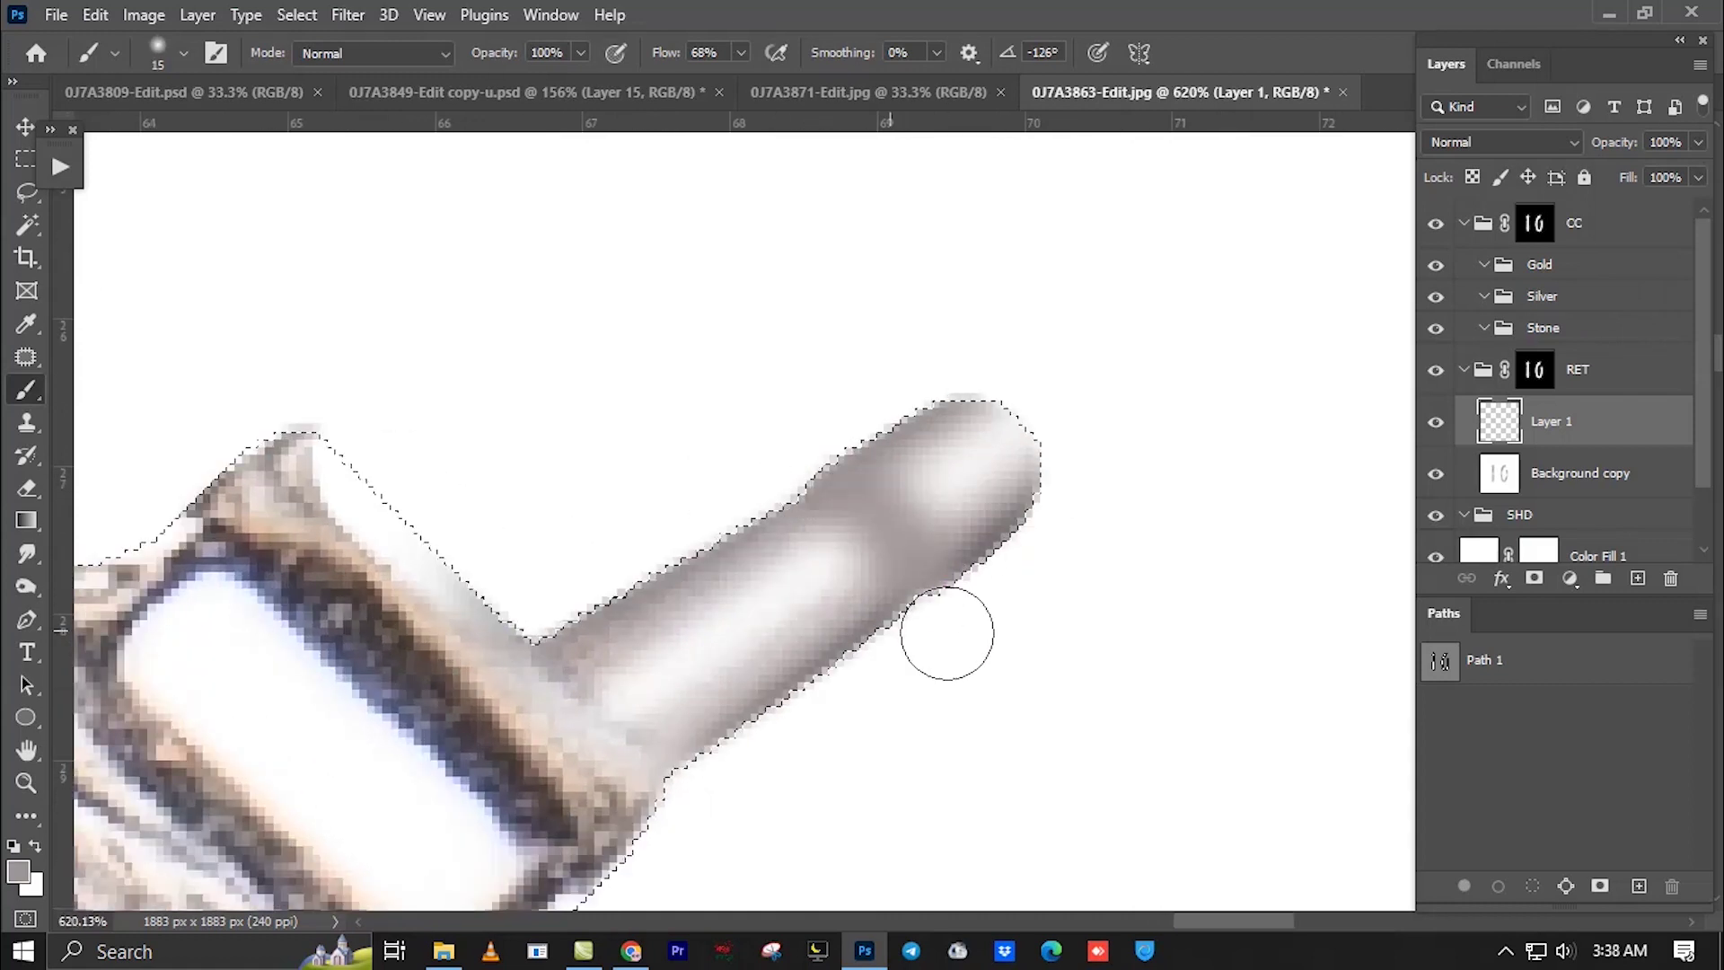
pyautogui.scroll(2, 947, 633)
pyautogui.keyDown('alt'); pyautogui.rightClick(893, 524); pyautogui.keyUp('alt')
pyautogui.keyDown('alt'); pyautogui.click(321, 741); pyautogui.keyUp('alt')
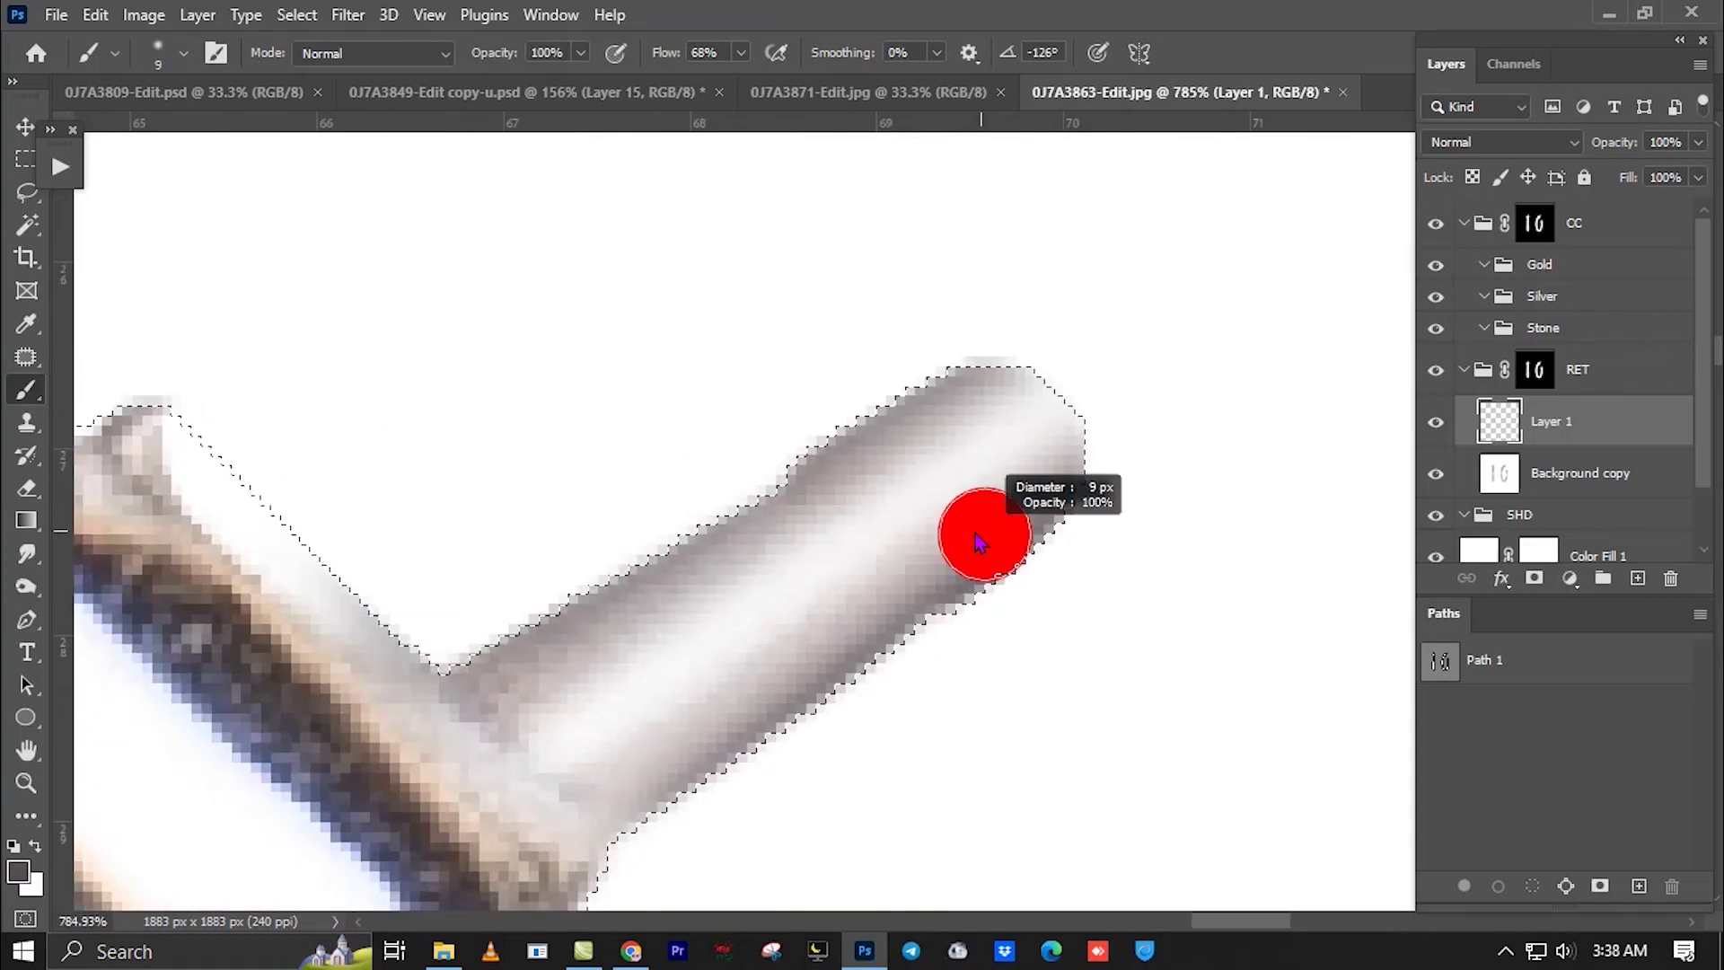
pyautogui.click(820, 471)
pyautogui.keyDown('shift'); pyautogui.click(932, 620); pyautogui.keyUp('shift')
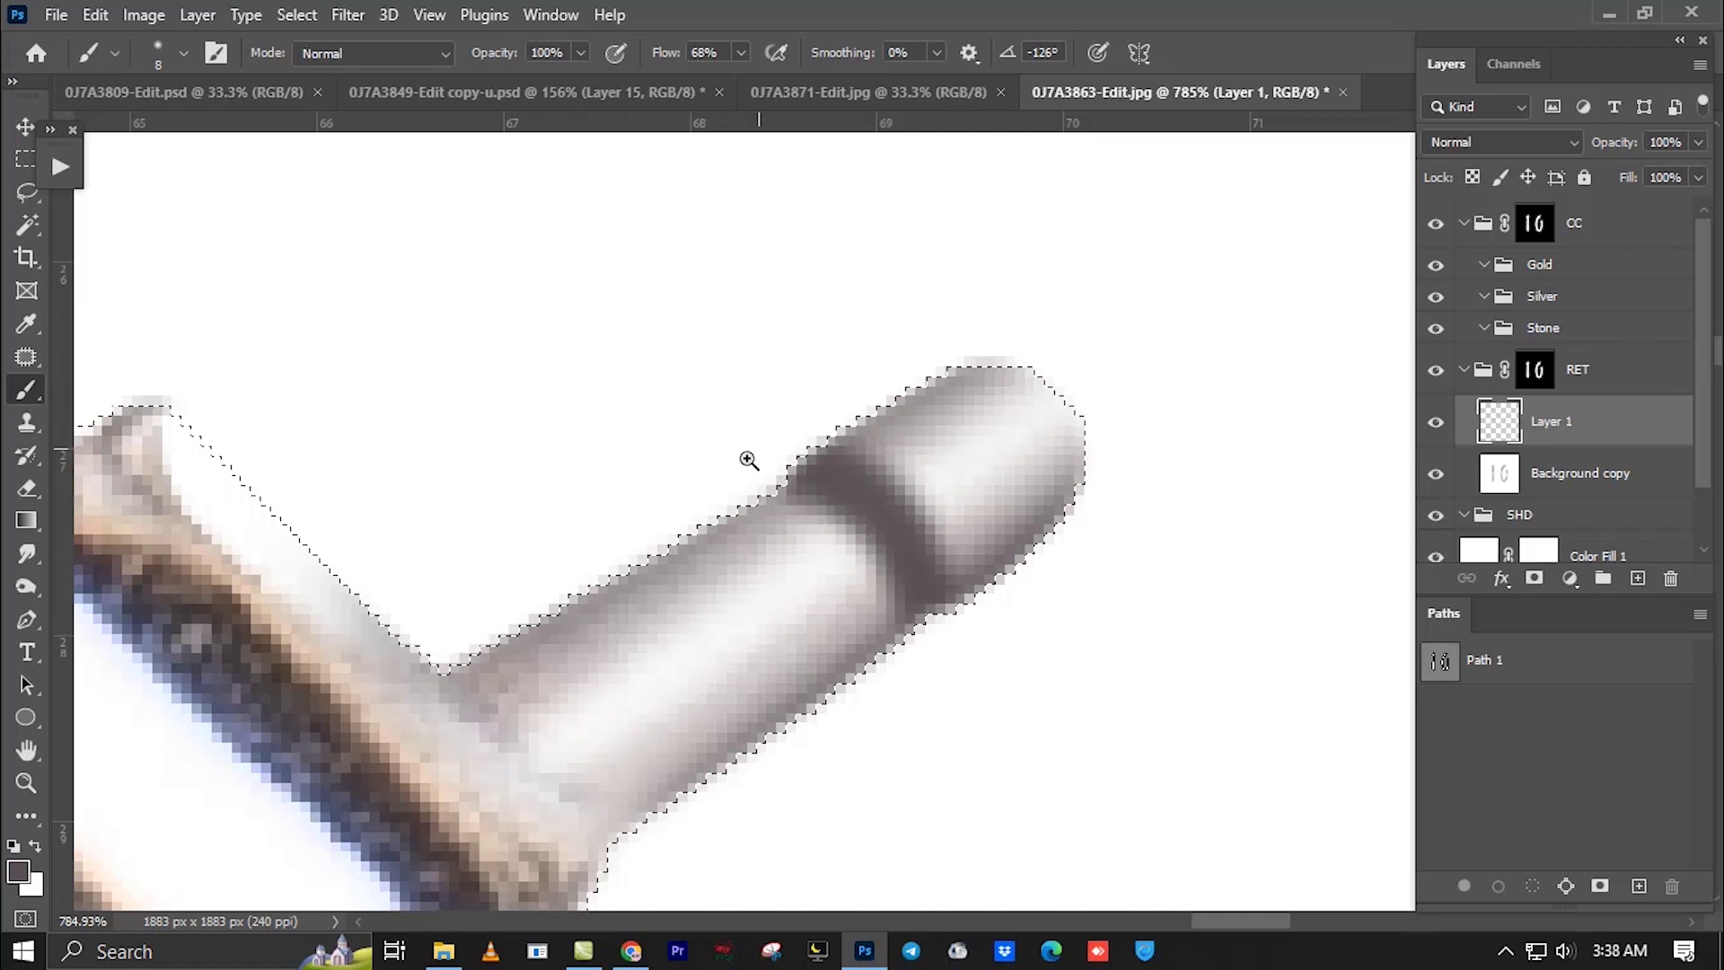
pyautogui.scroll(-5, 749, 459)
pyautogui.scroll(-3, 719, 519)
pyautogui.scroll(-3, 890, 530)
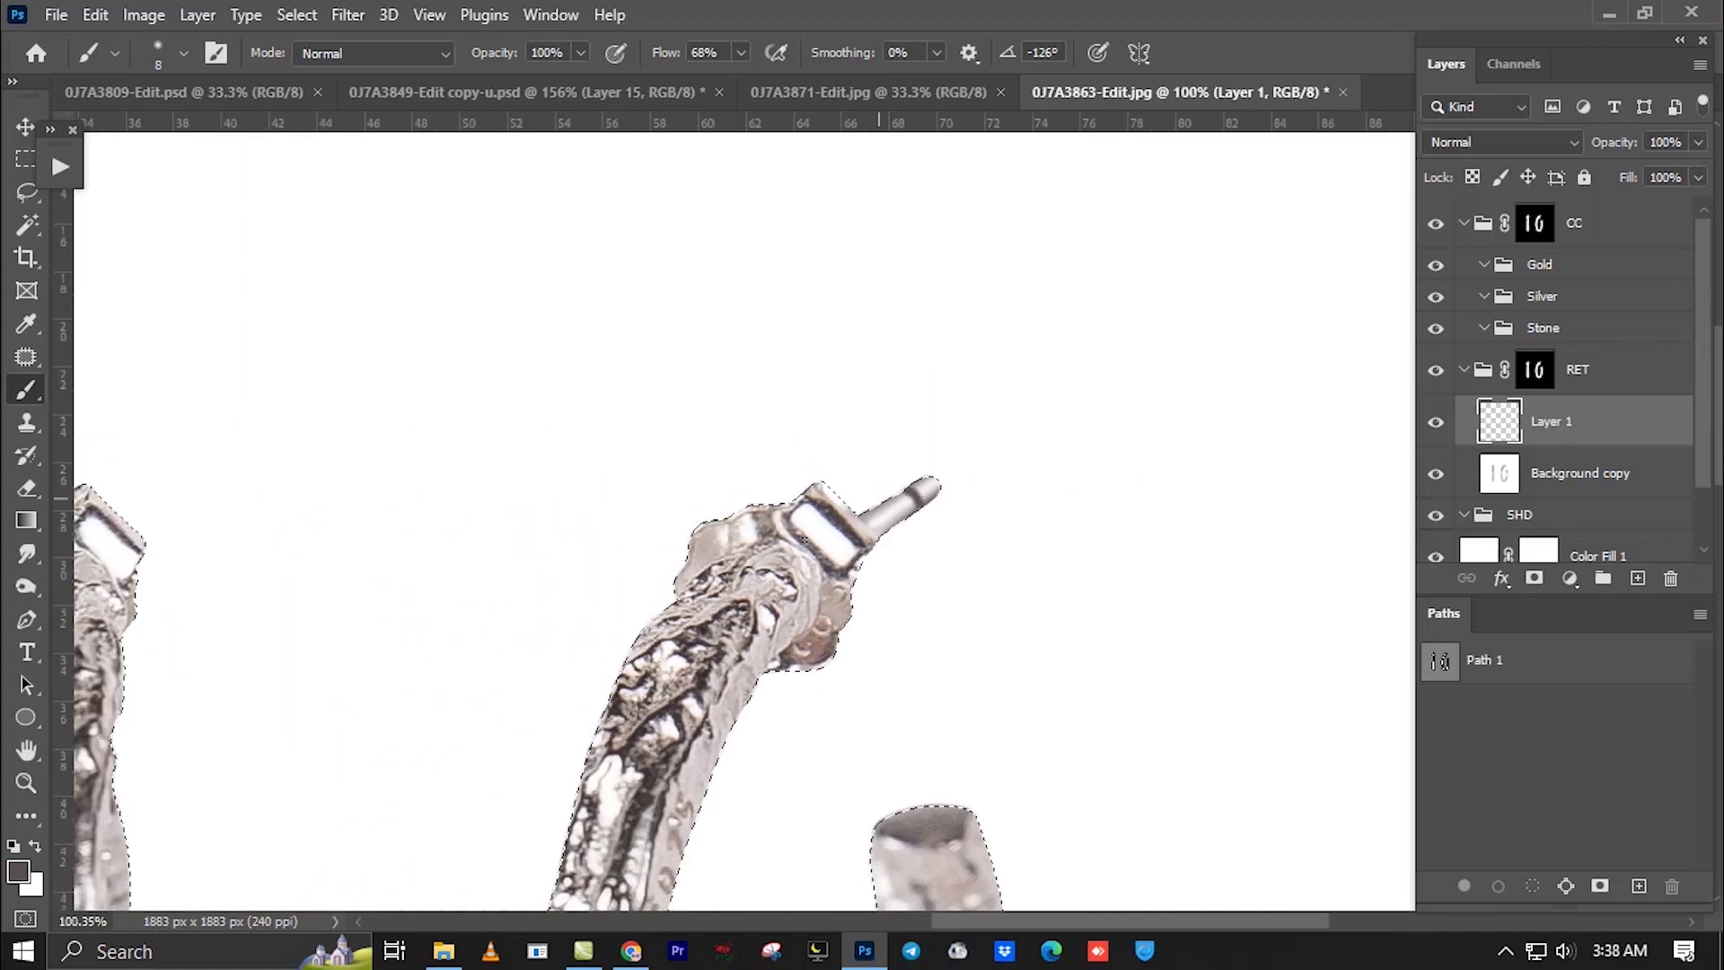
pyautogui.scroll(5, 827, 530)
pyautogui.scroll(-1, 996, 558)
# Set an 8 px brush, add a layer, drop the selection and remove the unused Layer 2.
pyautogui.keyDown('alt'); pyautogui.rightClick(904, 562); pyautogui.keyUp('alt')
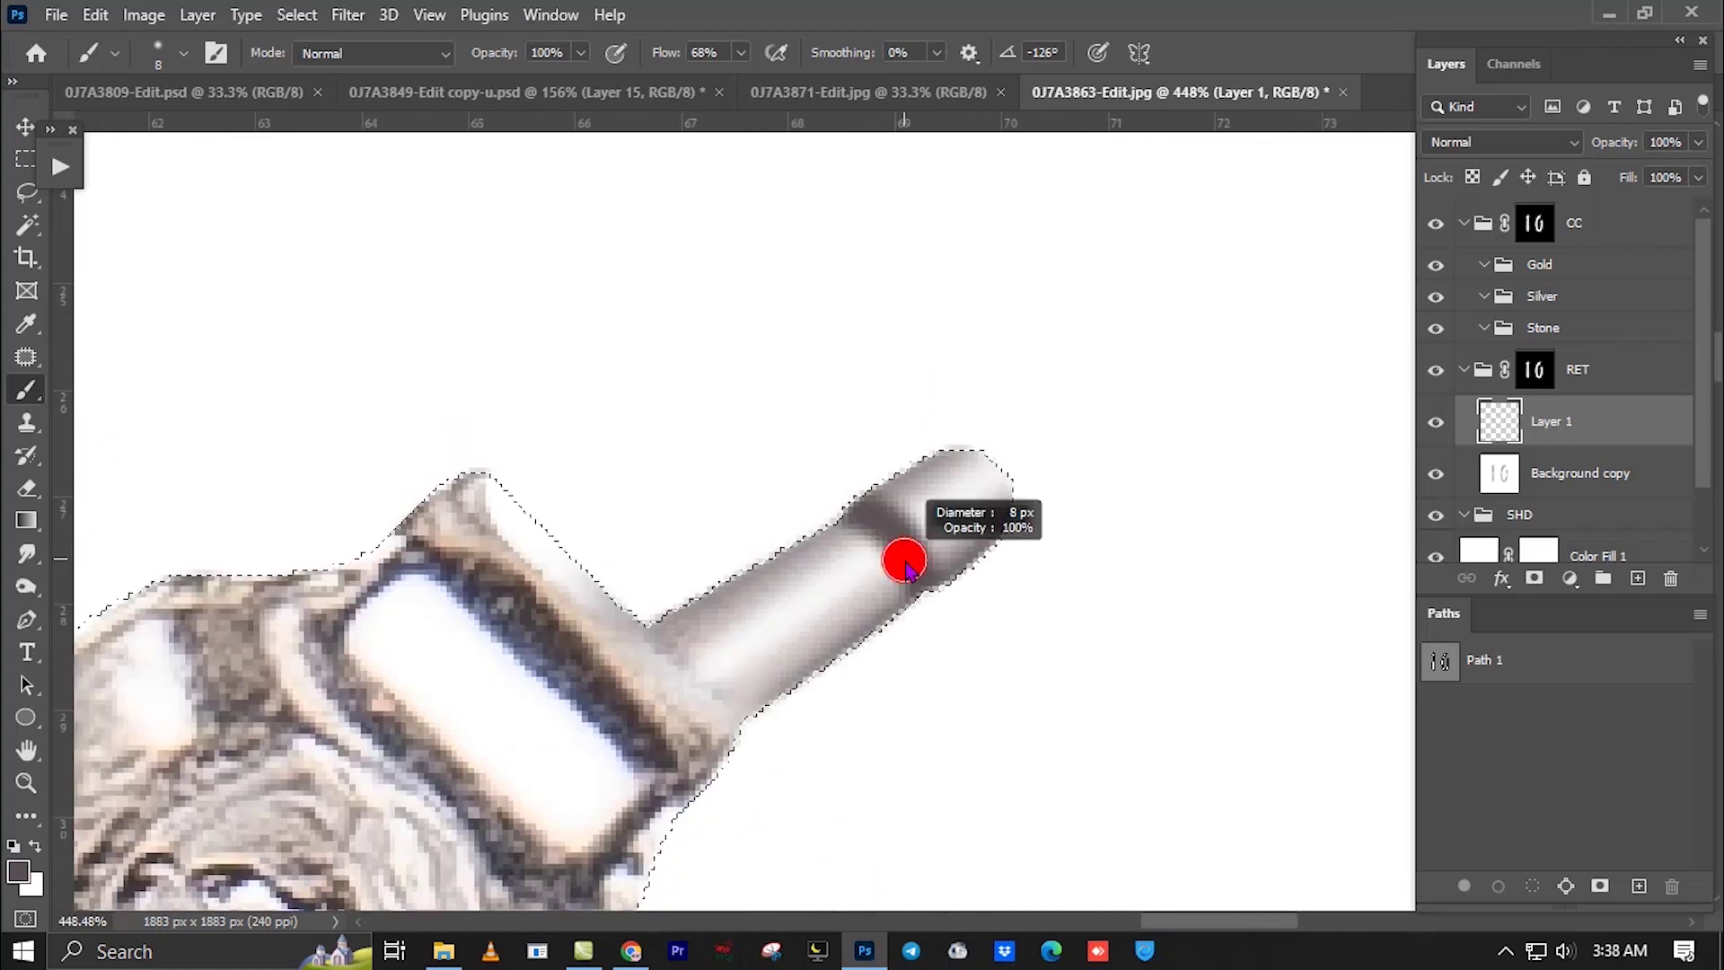
pyautogui.click(1636, 578)
pyautogui.keyDown('alt'); pyautogui.click(901, 518); pyautogui.keyUp('alt')
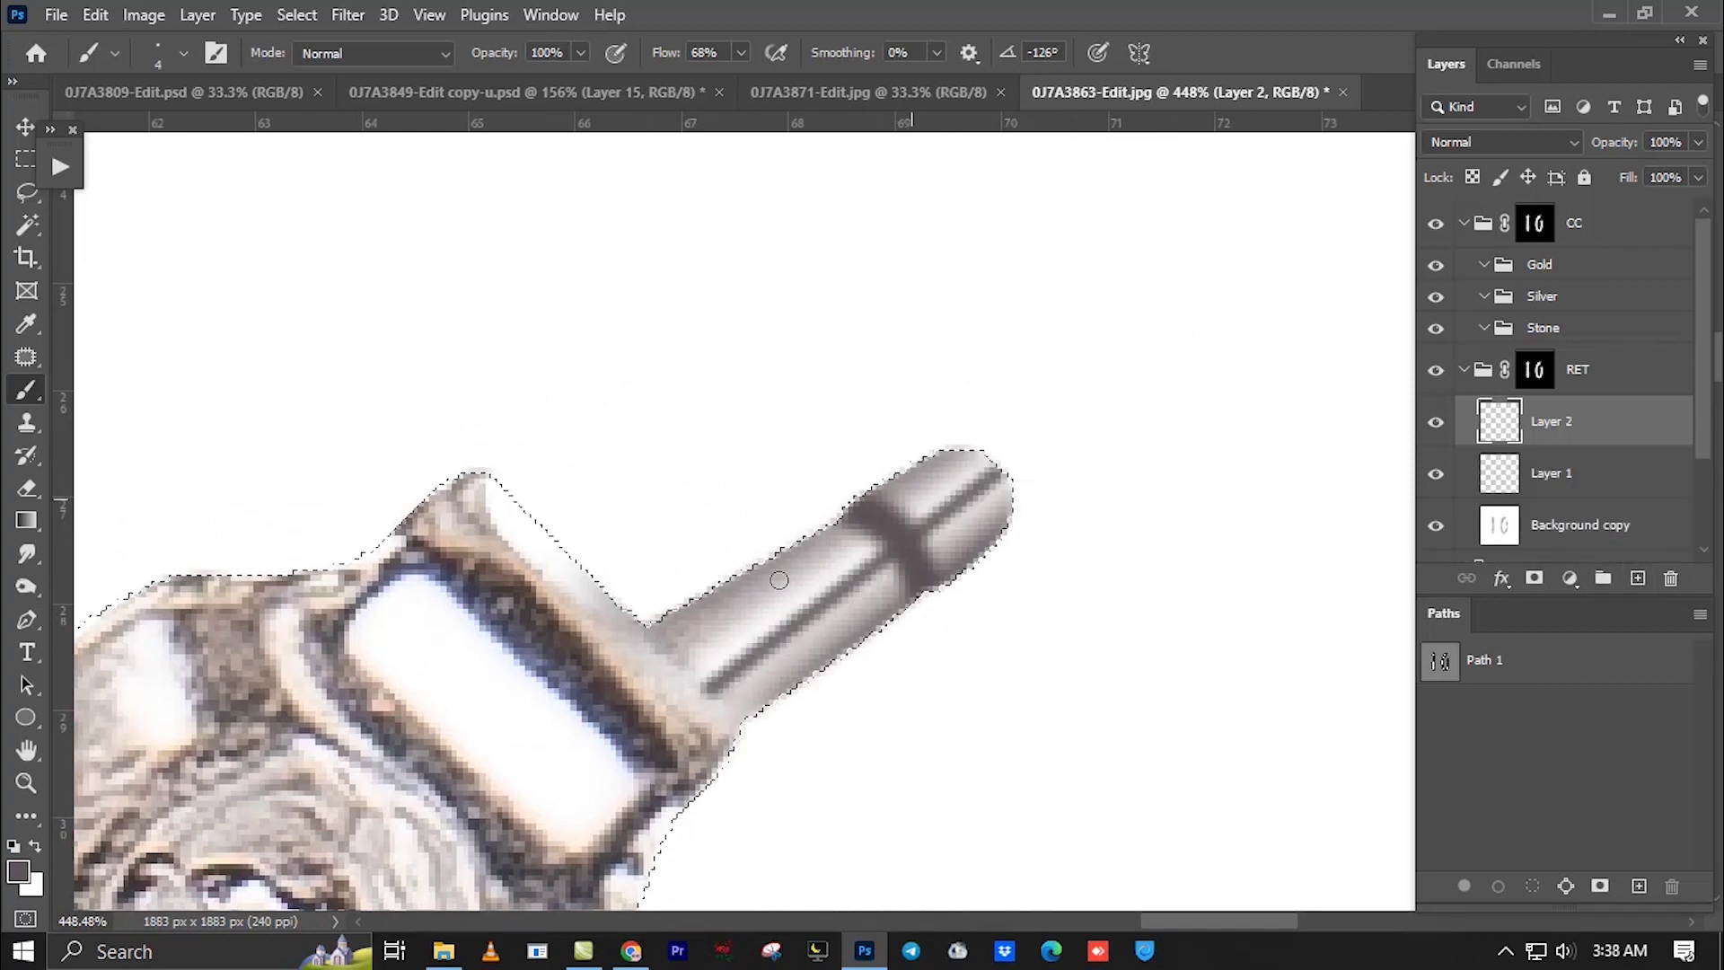
pyautogui.hotkey('ctrl', 'd')
pyautogui.scroll(-5, 775, 607)
pyautogui.scroll(5, 775, 608)
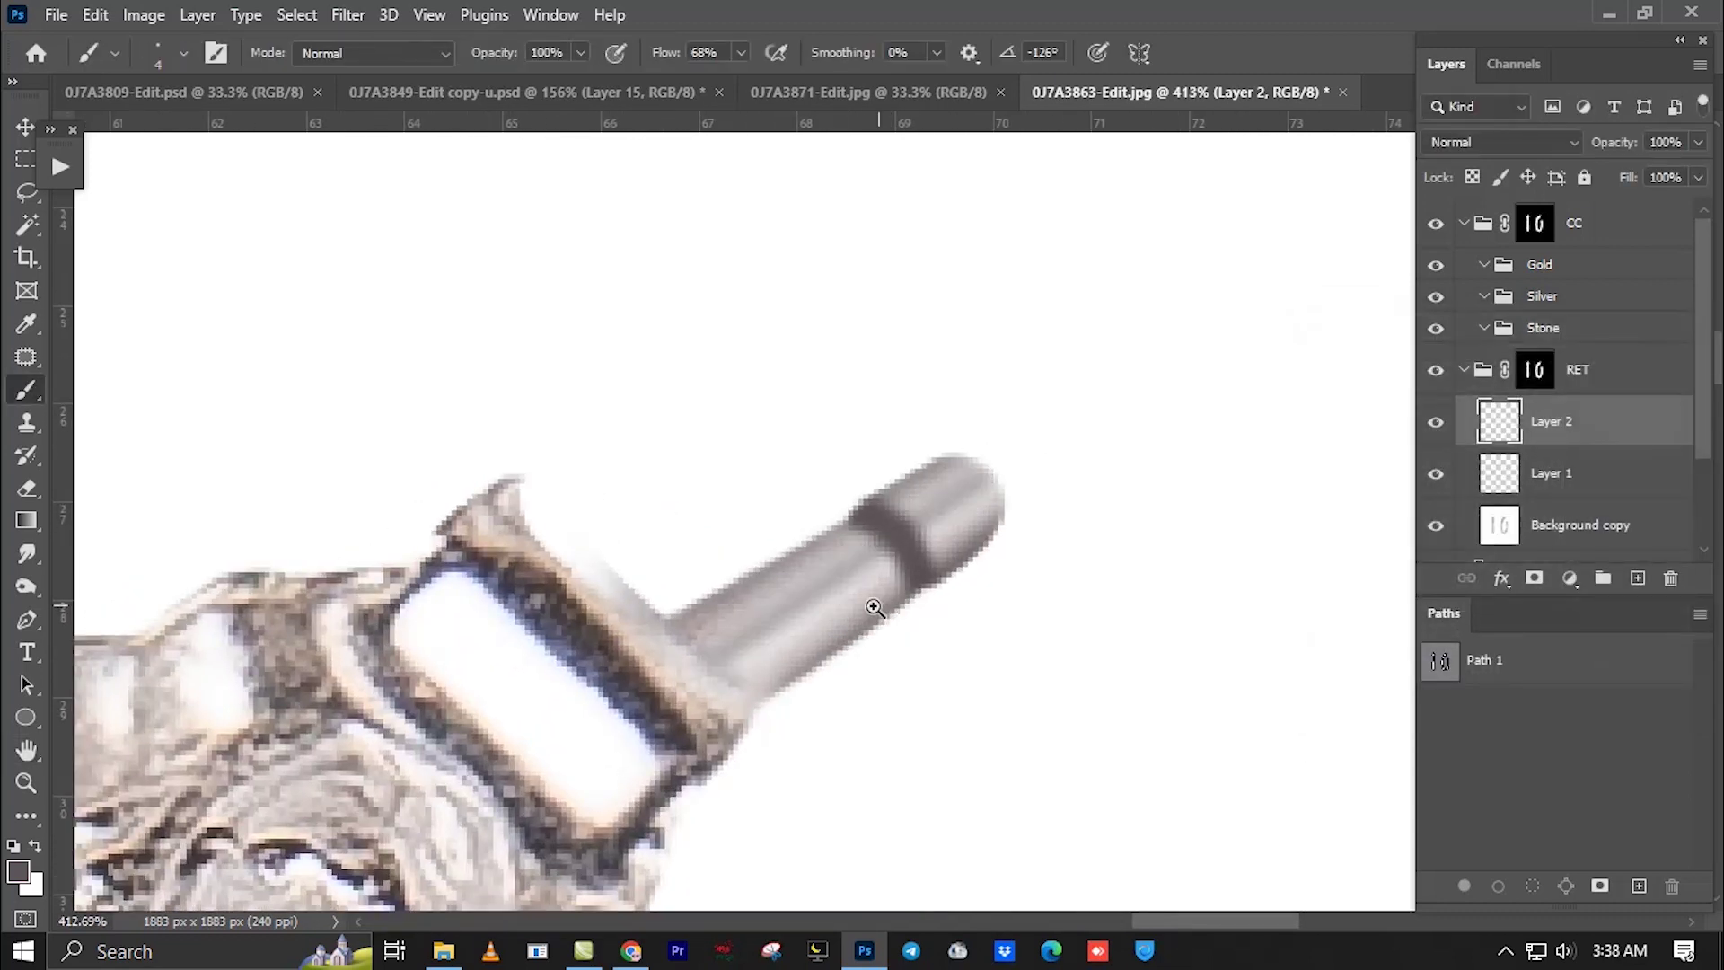
pyautogui.scroll(-1, 872, 661)
pyautogui.moveTo(1666, 443); pyautogui.dragTo(1671, 578)
pyautogui.scroll(-5, 923, 647)
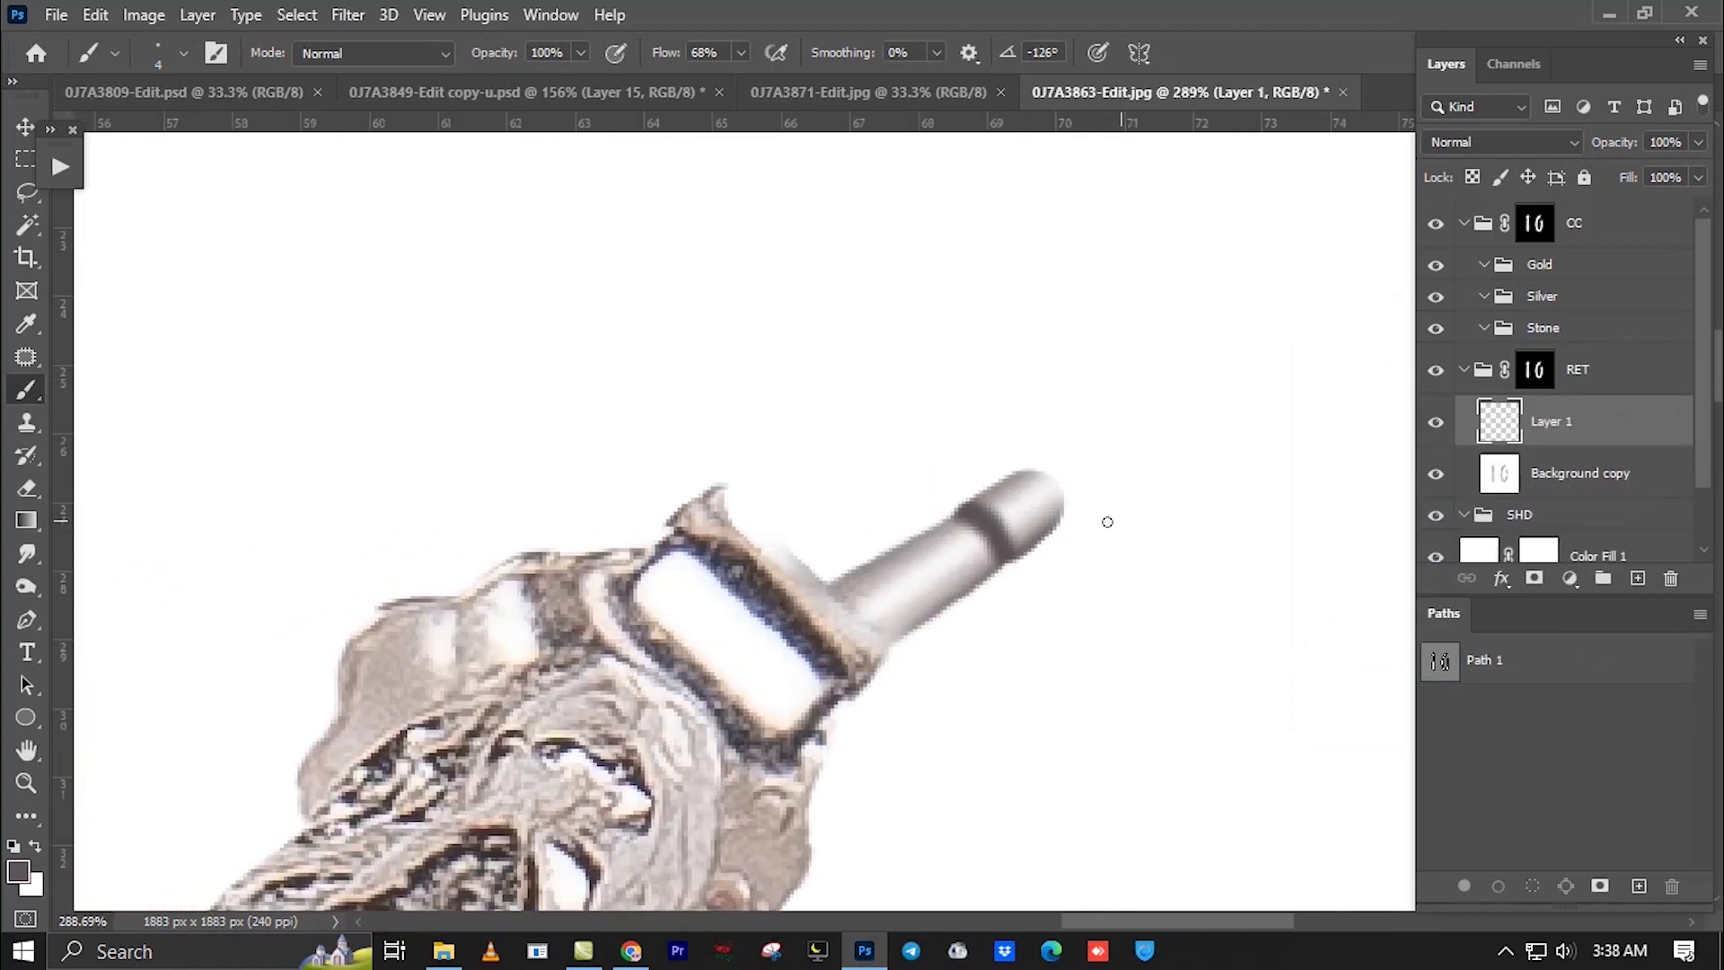
pyautogui.scroll(-6, 924, 646)
pyautogui.scroll(8, 680, 672)
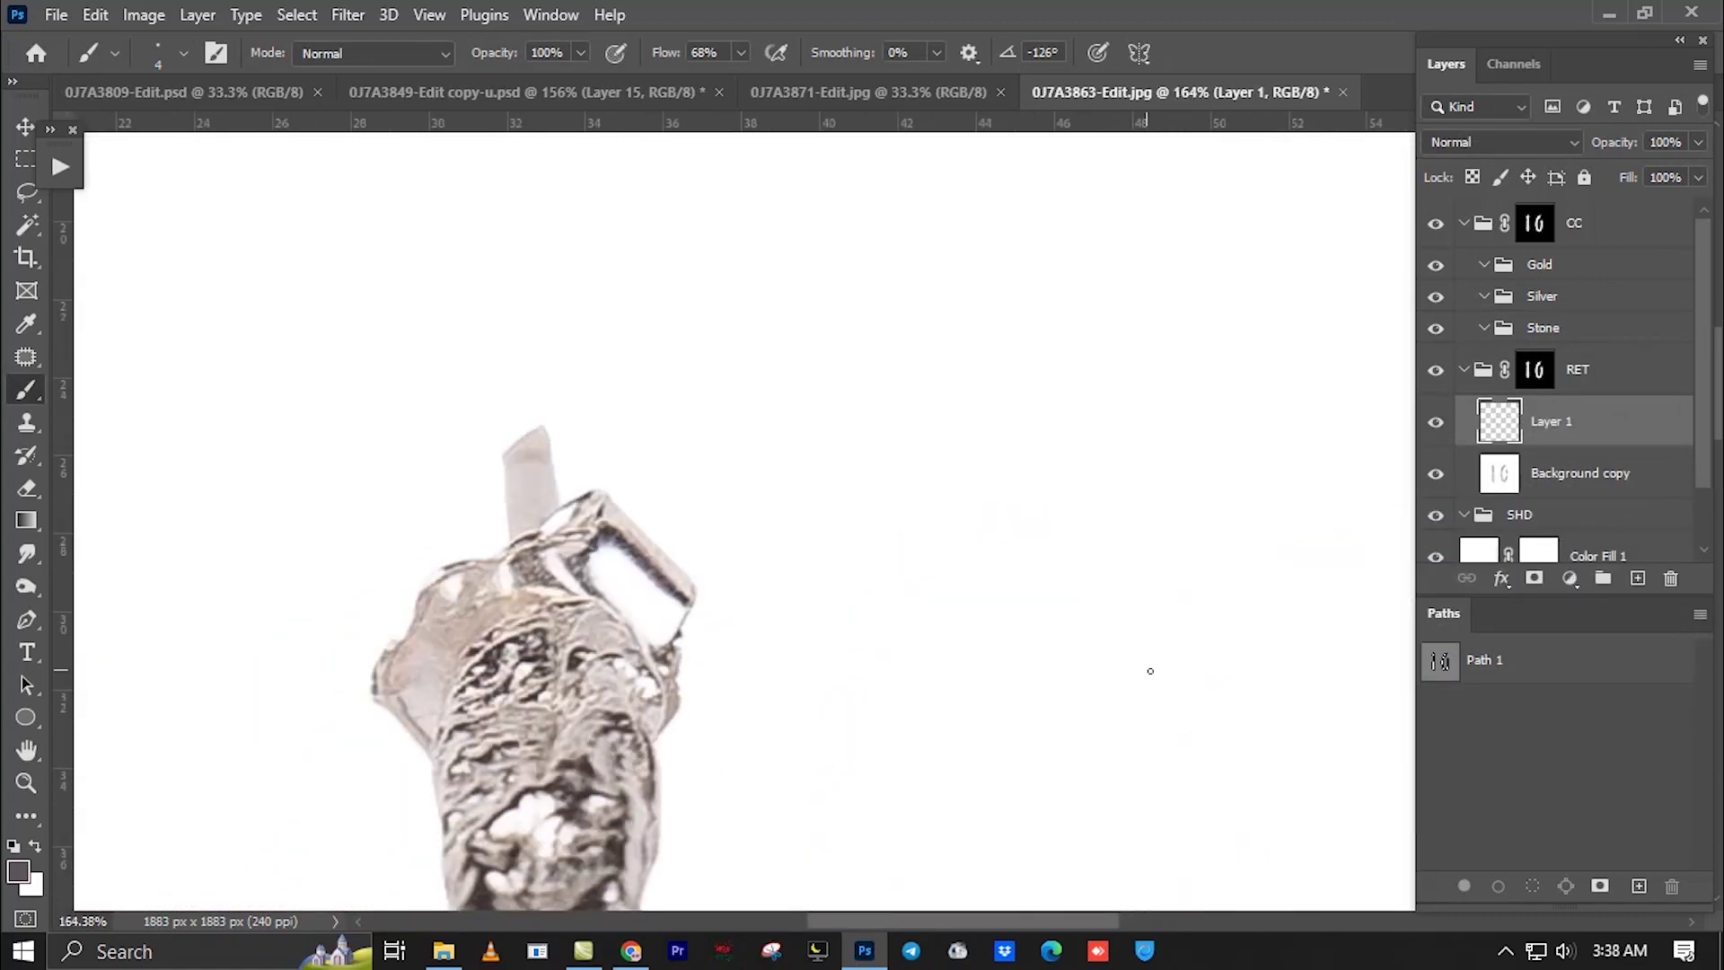
pyautogui.scroll(2, 880, 629)
pyautogui.scroll(3, 933, 619)
pyautogui.scroll(1, 988, 575)
pyautogui.scroll(5, 943, 575)
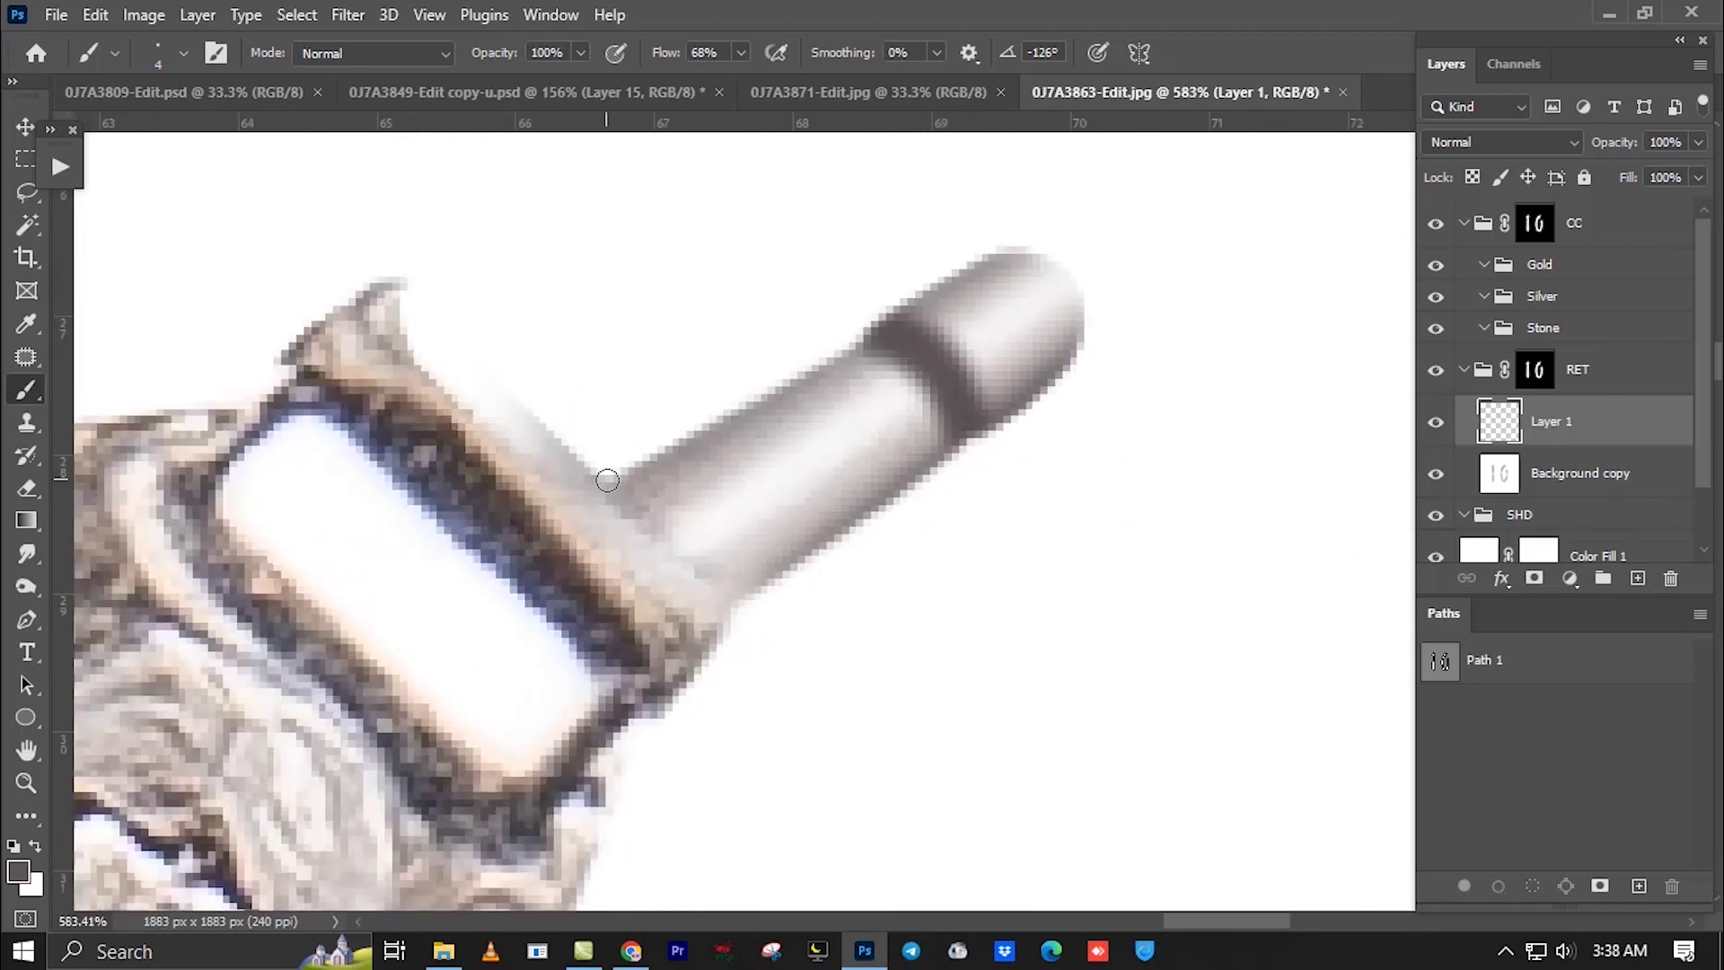
# Pen-trace the repainted post's outline and turn it into a selection.
pyautogui.press('p')
pyautogui.click(590, 445)
pyautogui.moveTo(885, 627); pyautogui.dragTo(979, 611)
pyautogui.moveTo(1166, 461); pyautogui.dragTo(1204, 358)
pyautogui.moveTo(981, 171); pyautogui.dragTo(862, 175)
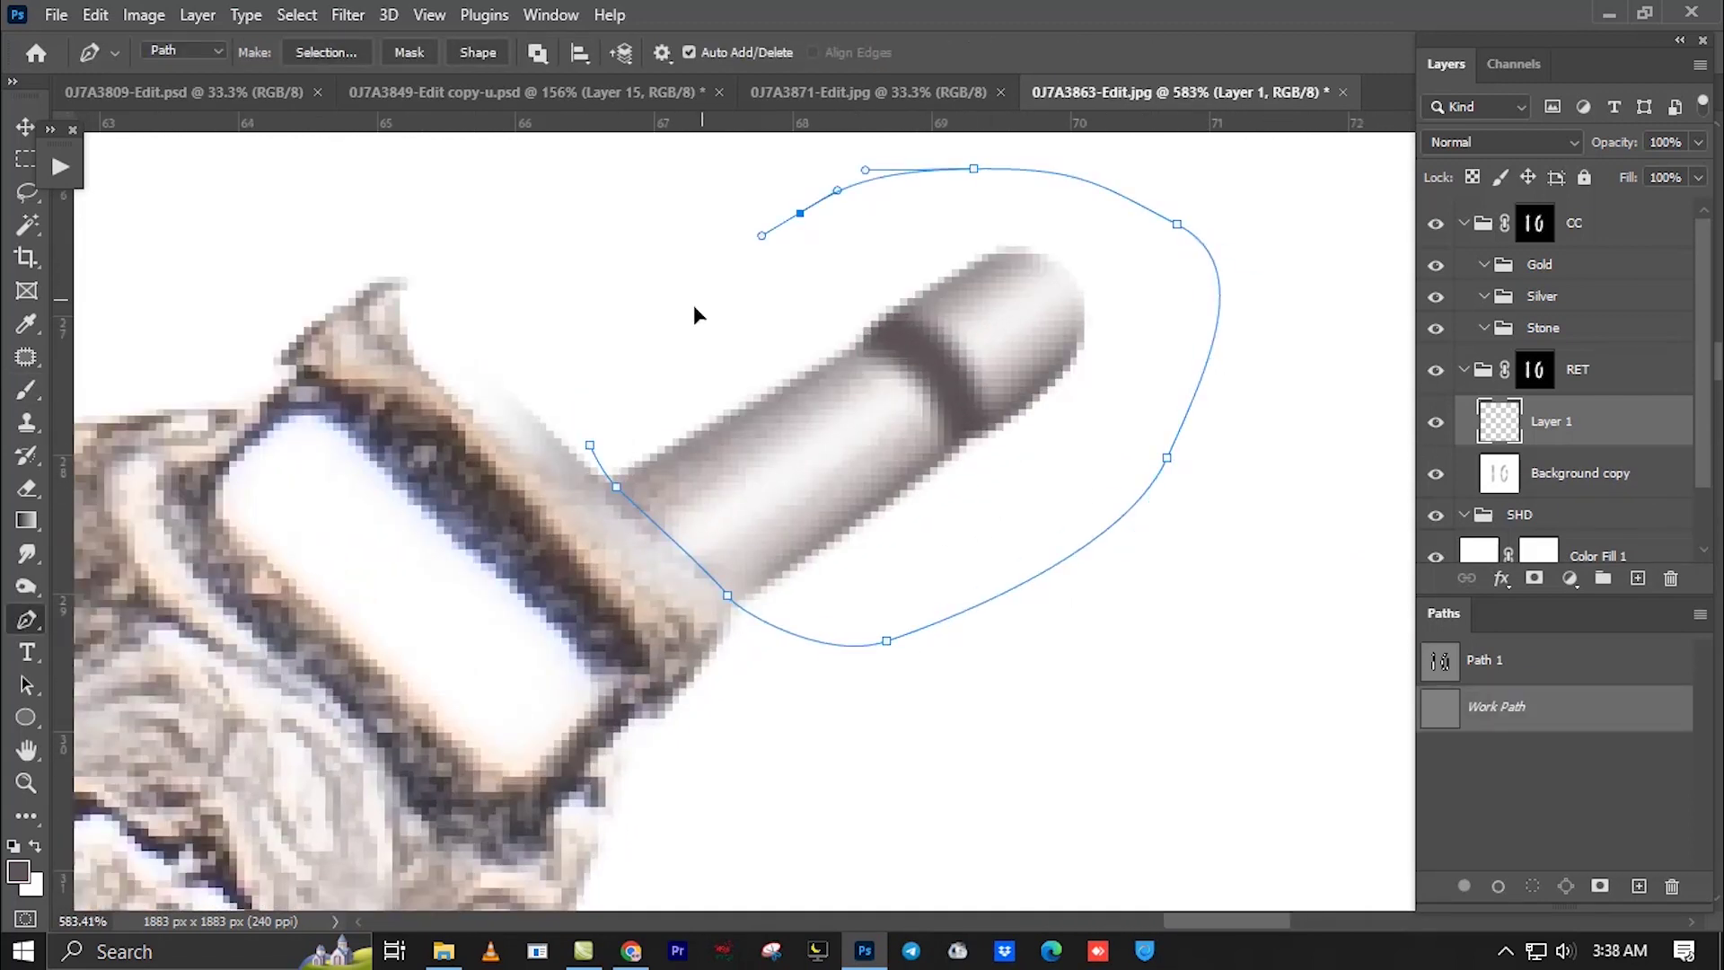
pyautogui.hotkey('ctrl', 'Return')
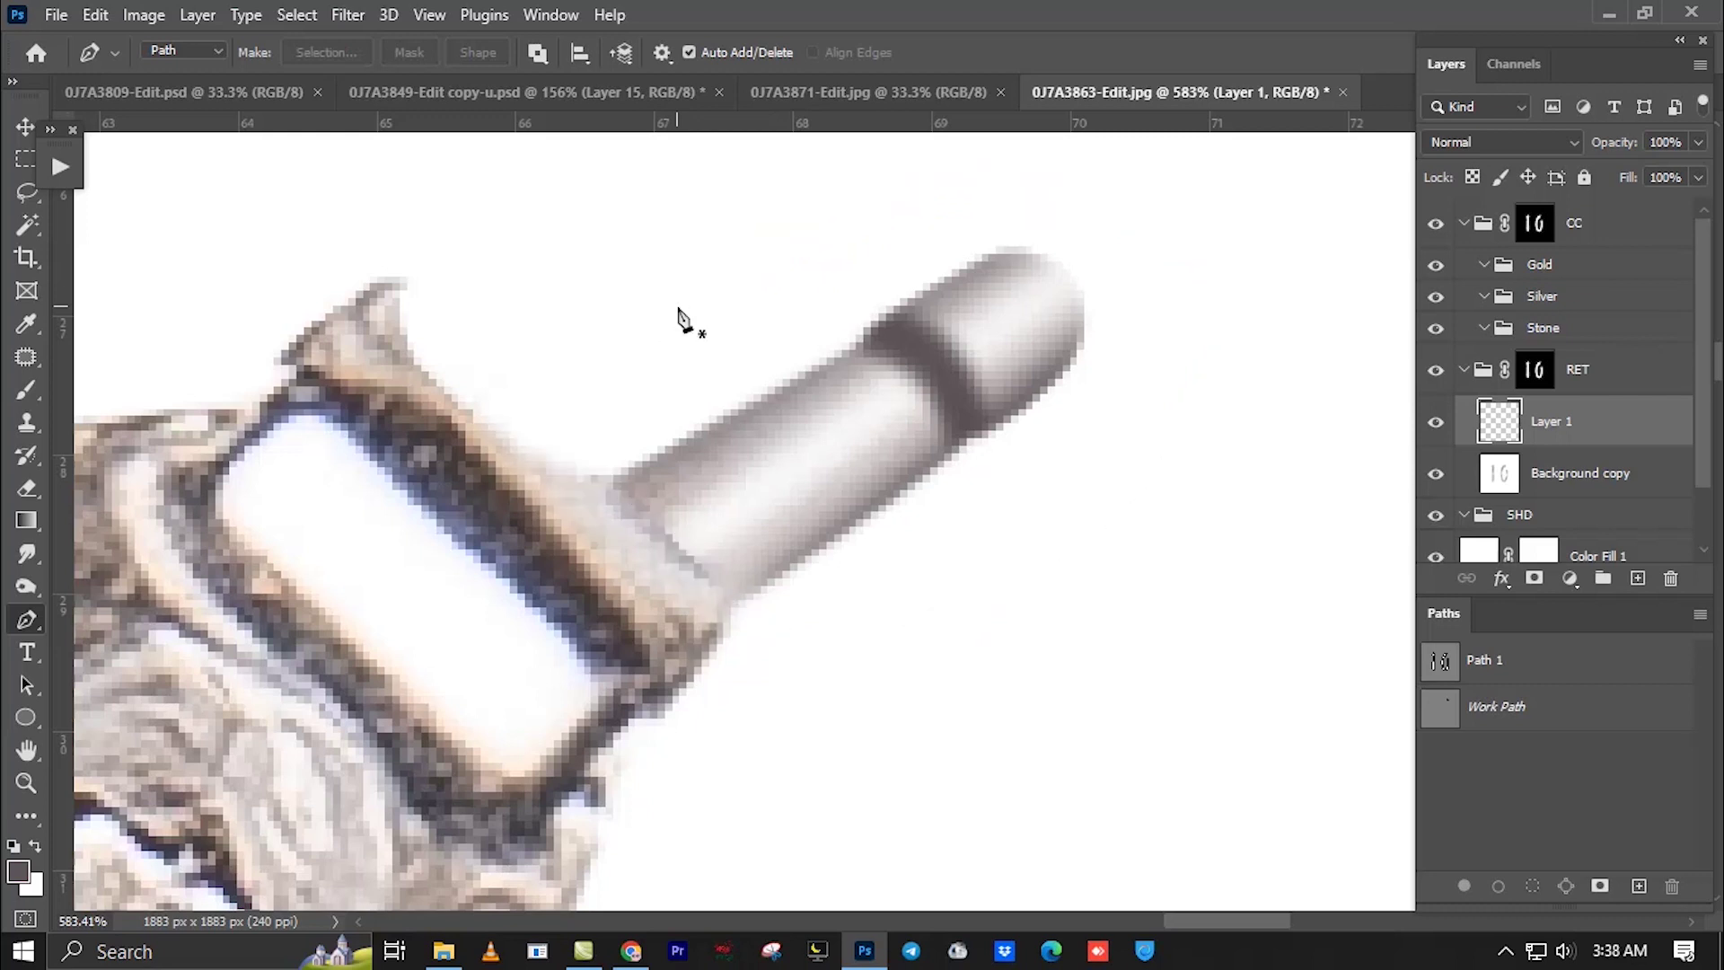
pyautogui.scroll(-5, 683, 319)
# Copy the post to a new layer, move it onto the left earring and rotate it upright.
pyautogui.hotkey('ctrl', 'j')
pyautogui.hotkey('ctrl', 't')
pyautogui.hscroll(-5, 1165, 551)
pyautogui.moveTo(1074, 515); pyautogui.dragTo(931, 551)
pyautogui.hscroll(-10, 739, 543)
pyautogui.moveTo(1135, 530); pyautogui.dragTo(383, 539)
pyautogui.moveTo(422, 377)
pyautogui.mouseDown()
pyautogui.moveTo(416, 320)
pyautogui.moveTo(476, 325)
pyautogui.mouseUp()
pyautogui.scroll(3, 375, 468)
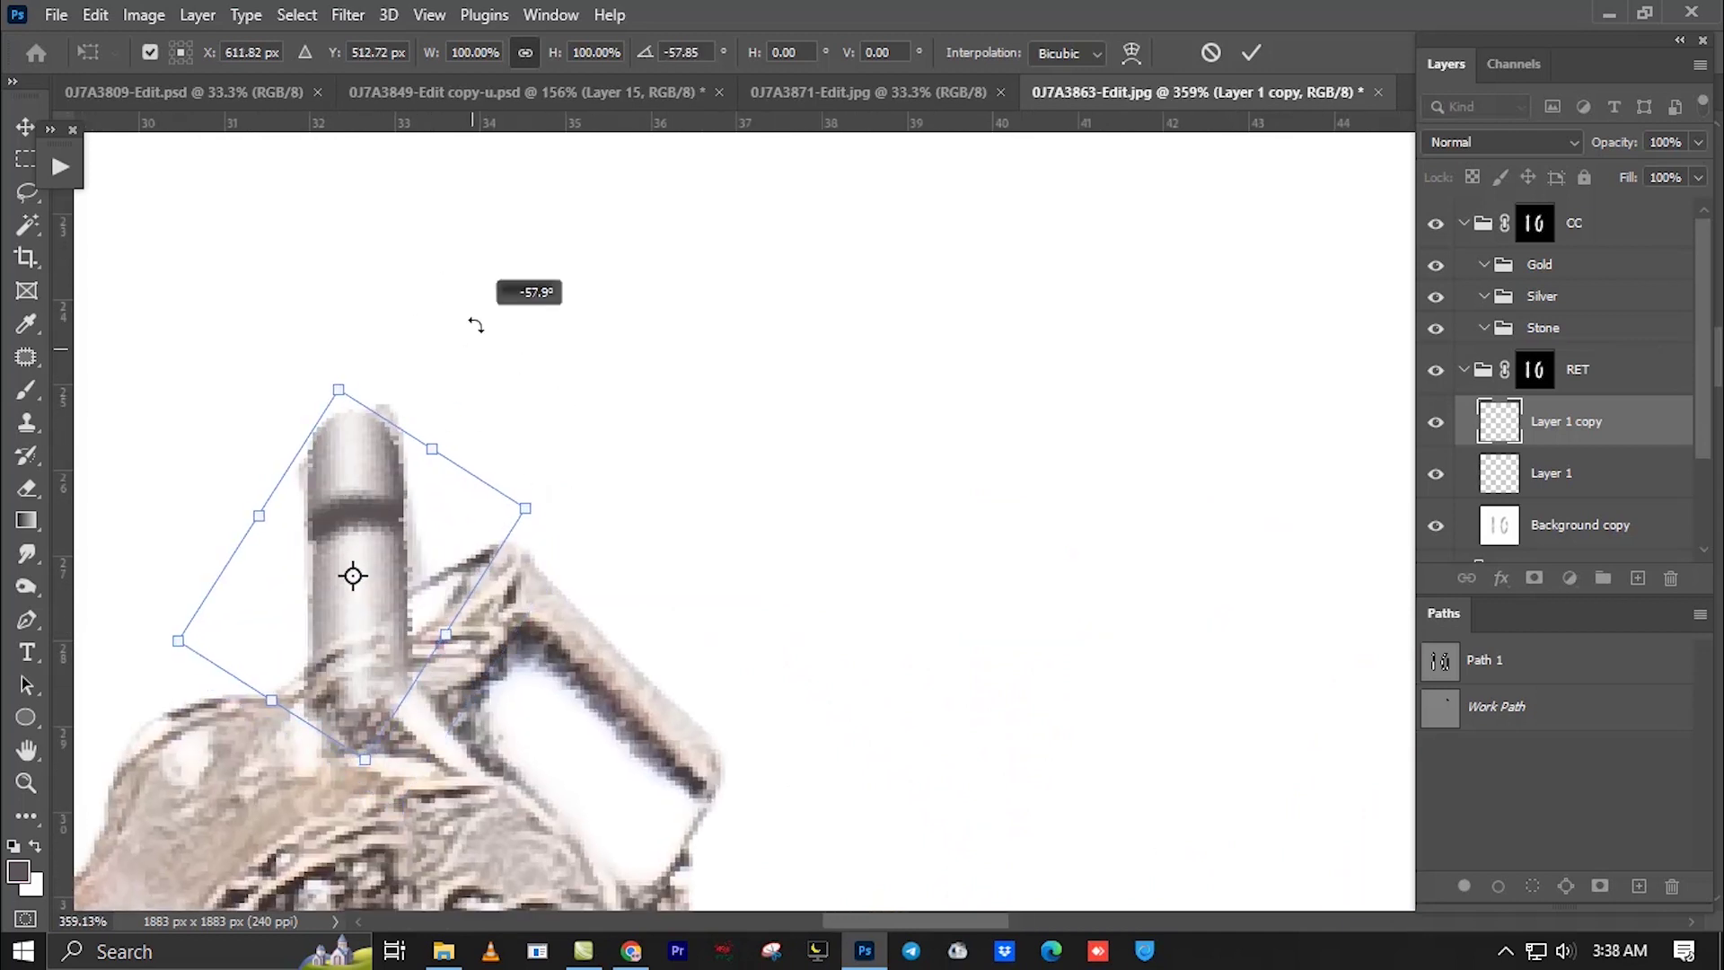
pyautogui.moveTo(402, 521); pyautogui.dragTo(412, 519)
pyautogui.scroll(1, 407, 556)
pyautogui.press('Return')
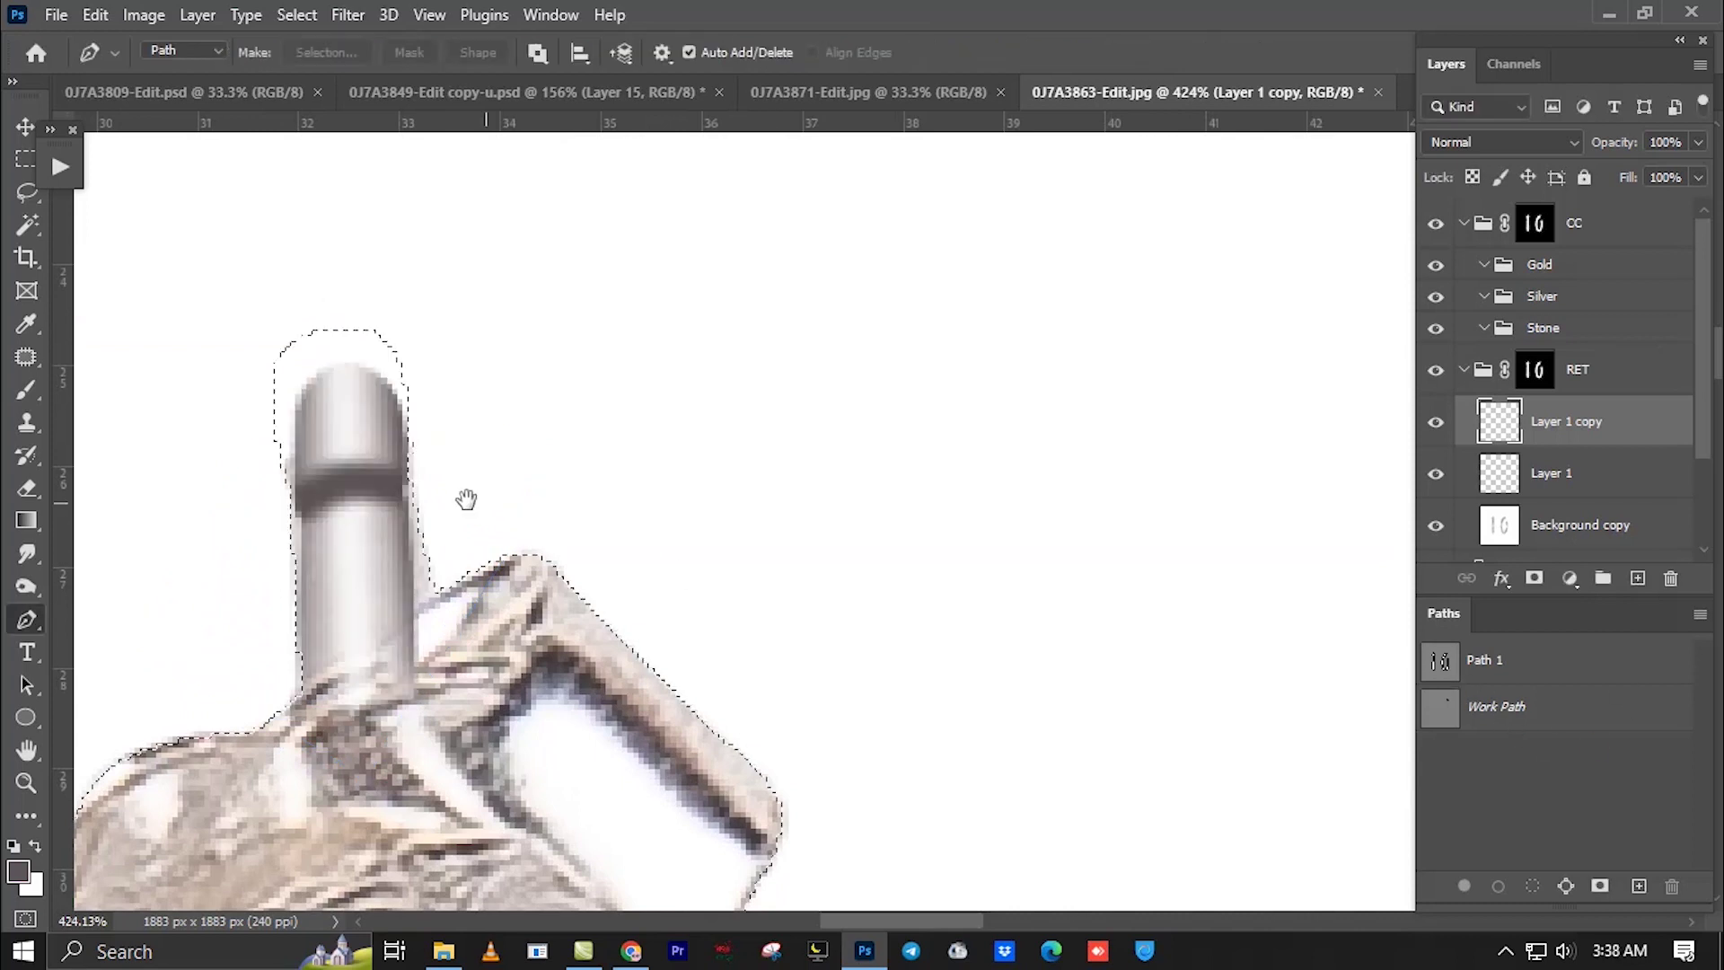
# Widen, stretch taller and skew the copied post to fit the left earring.
pyautogui.scroll(1, 572, 464)
pyautogui.hotkey('ctrl', 't')
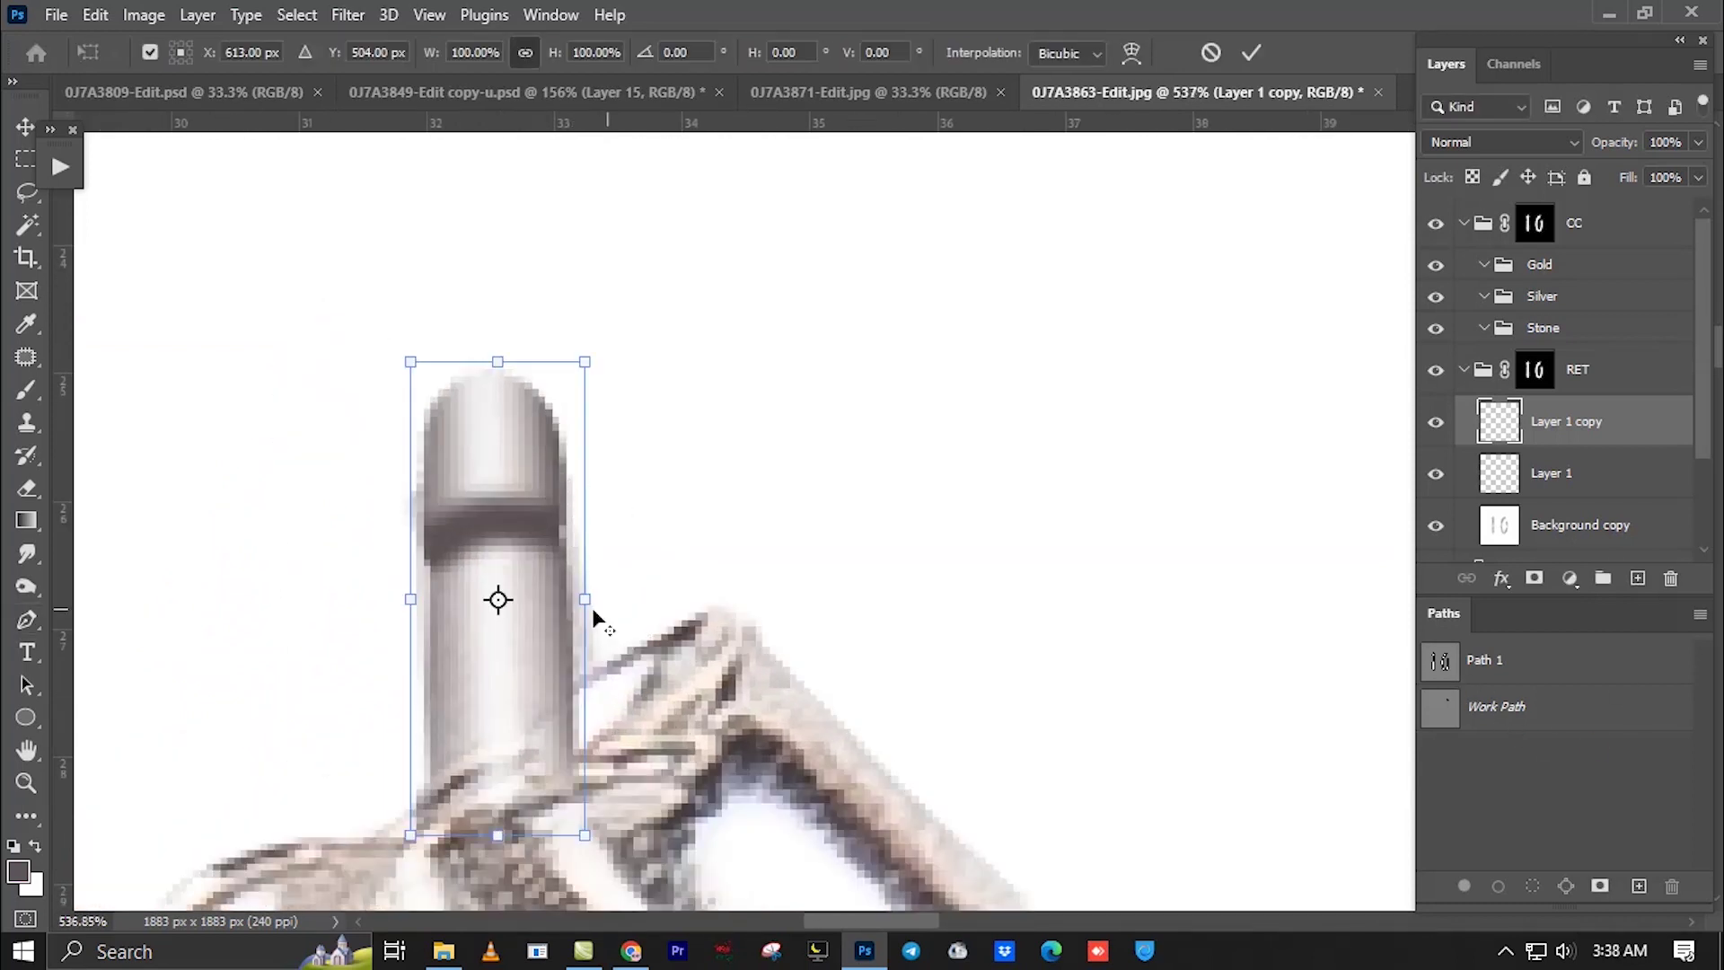
pyautogui.moveTo(589, 598); pyautogui.dragTo(606, 598)
pyautogui.moveTo(478, 342); pyautogui.dragTo(490, 296)
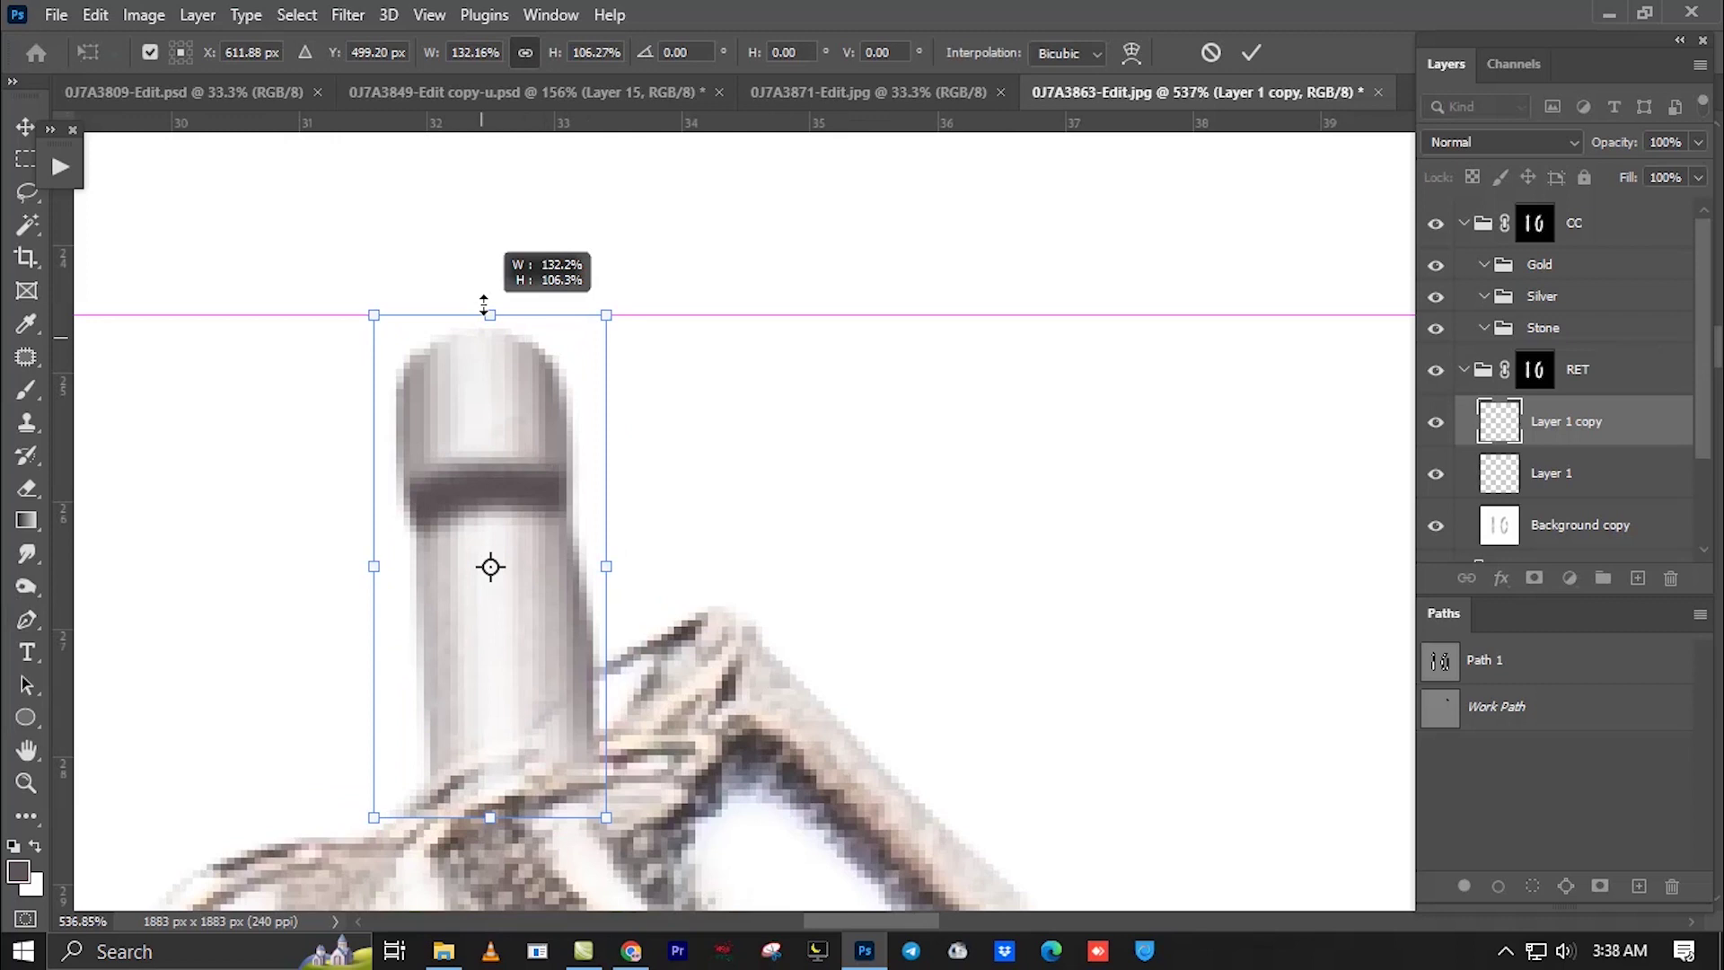
pyautogui.moveTo(496, 824)
pyautogui.mouseDown()
pyautogui.moveTo(506, 799)
pyautogui.moveTo(515, 833)
pyautogui.mouseUp()
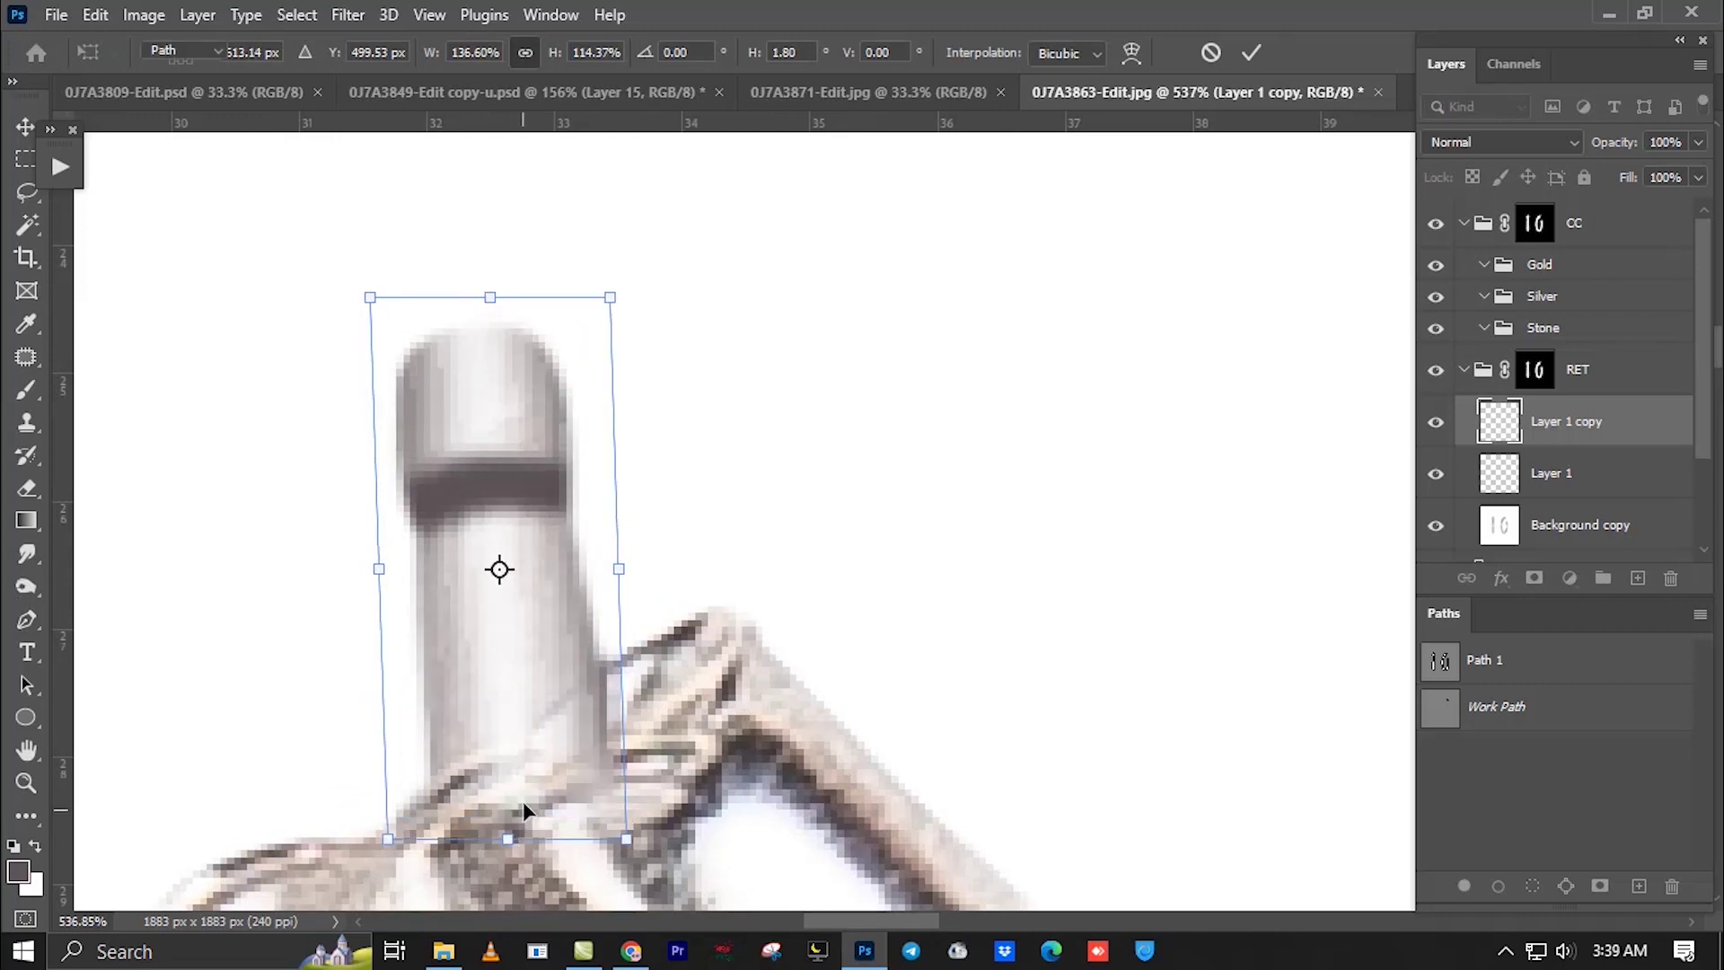
pyautogui.press('Return')
# Adjust the length of the copied post's base with another transform.
pyautogui.press('p')
pyautogui.scroll(-3, 503, 718)
pyautogui.scroll(-1, 485, 662)
pyautogui.scroll(3, 435, 643)
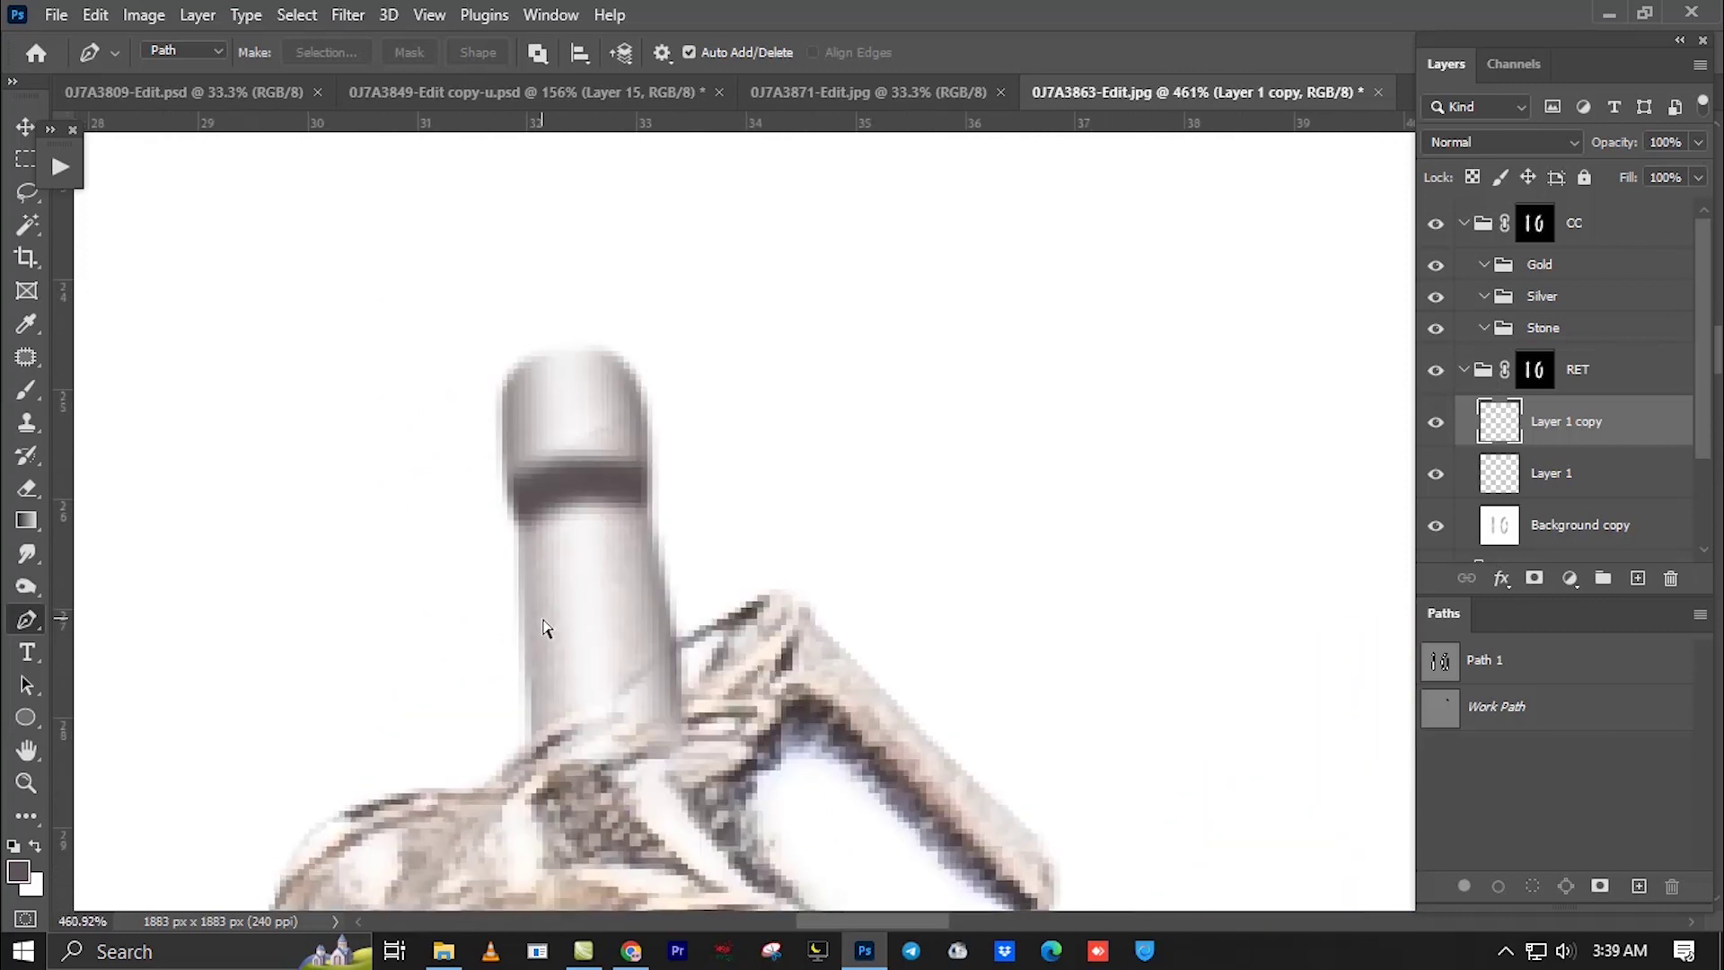
pyautogui.hotkey('ctrl', 't')
pyautogui.moveTo(591, 795); pyautogui.dragTo(593, 773)
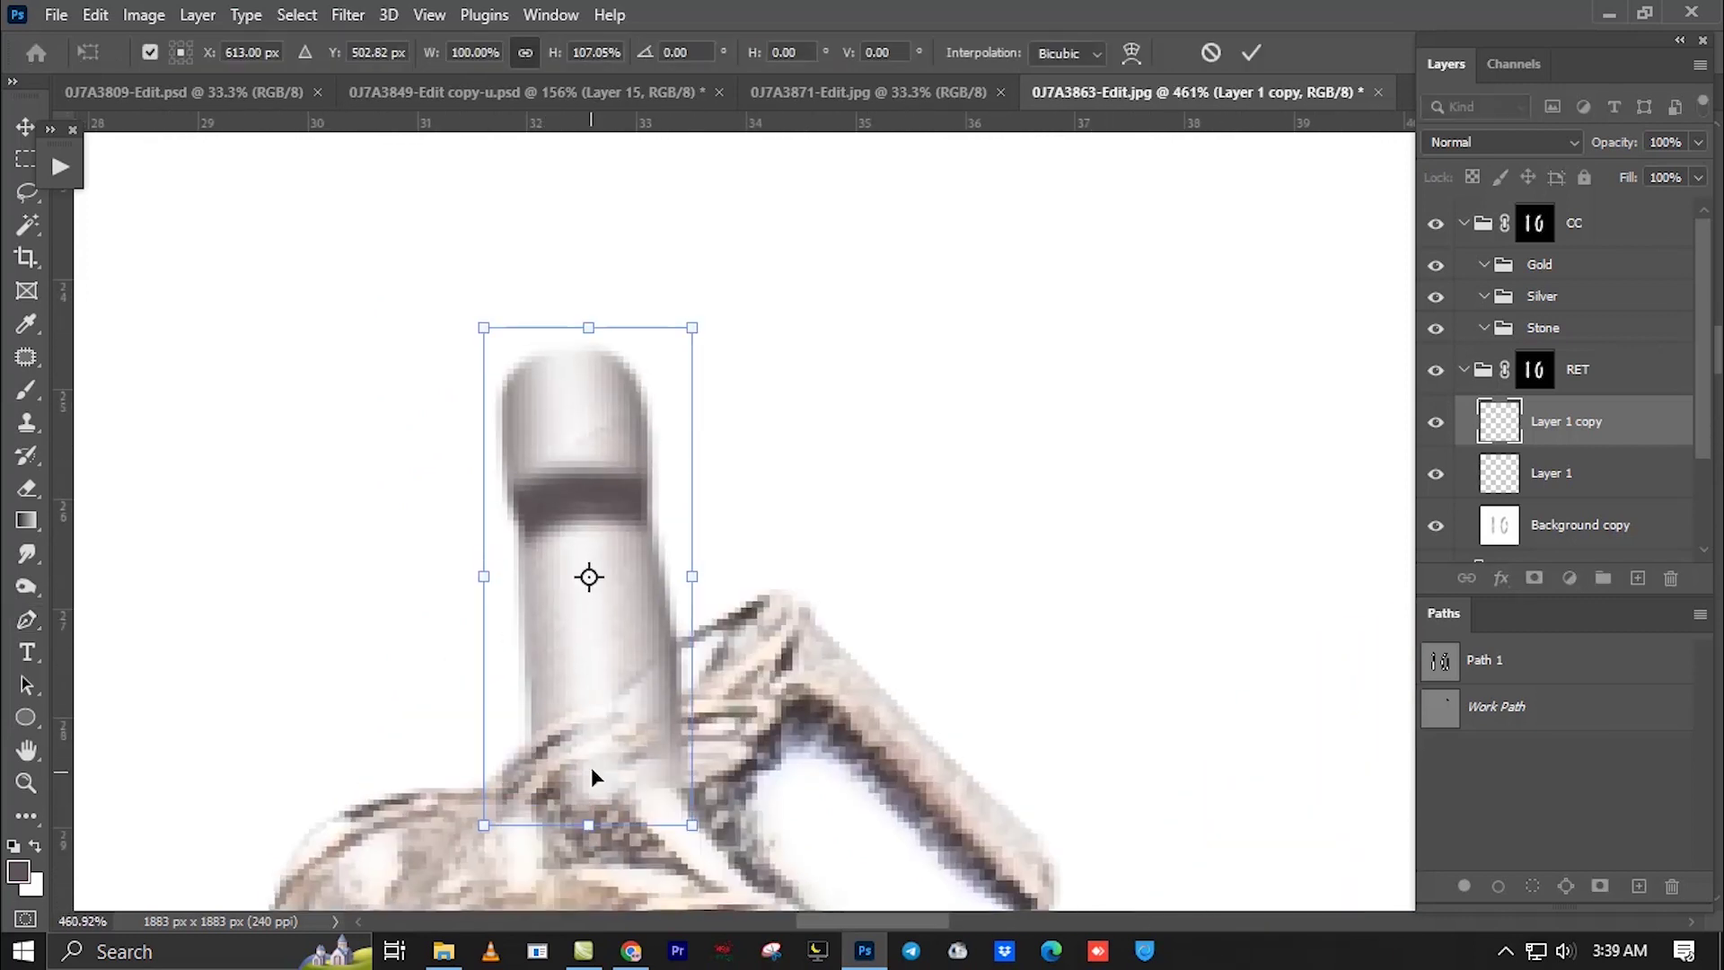
pyautogui.press('Return')
pyautogui.press('p')
pyautogui.scroll(-3, 578, 628)
pyautogui.scroll(1, 626, 526)
pyautogui.scroll(3, 626, 525)
# Lasso-select the plate area below the post, then pan to the right earring.
pyautogui.press('l')
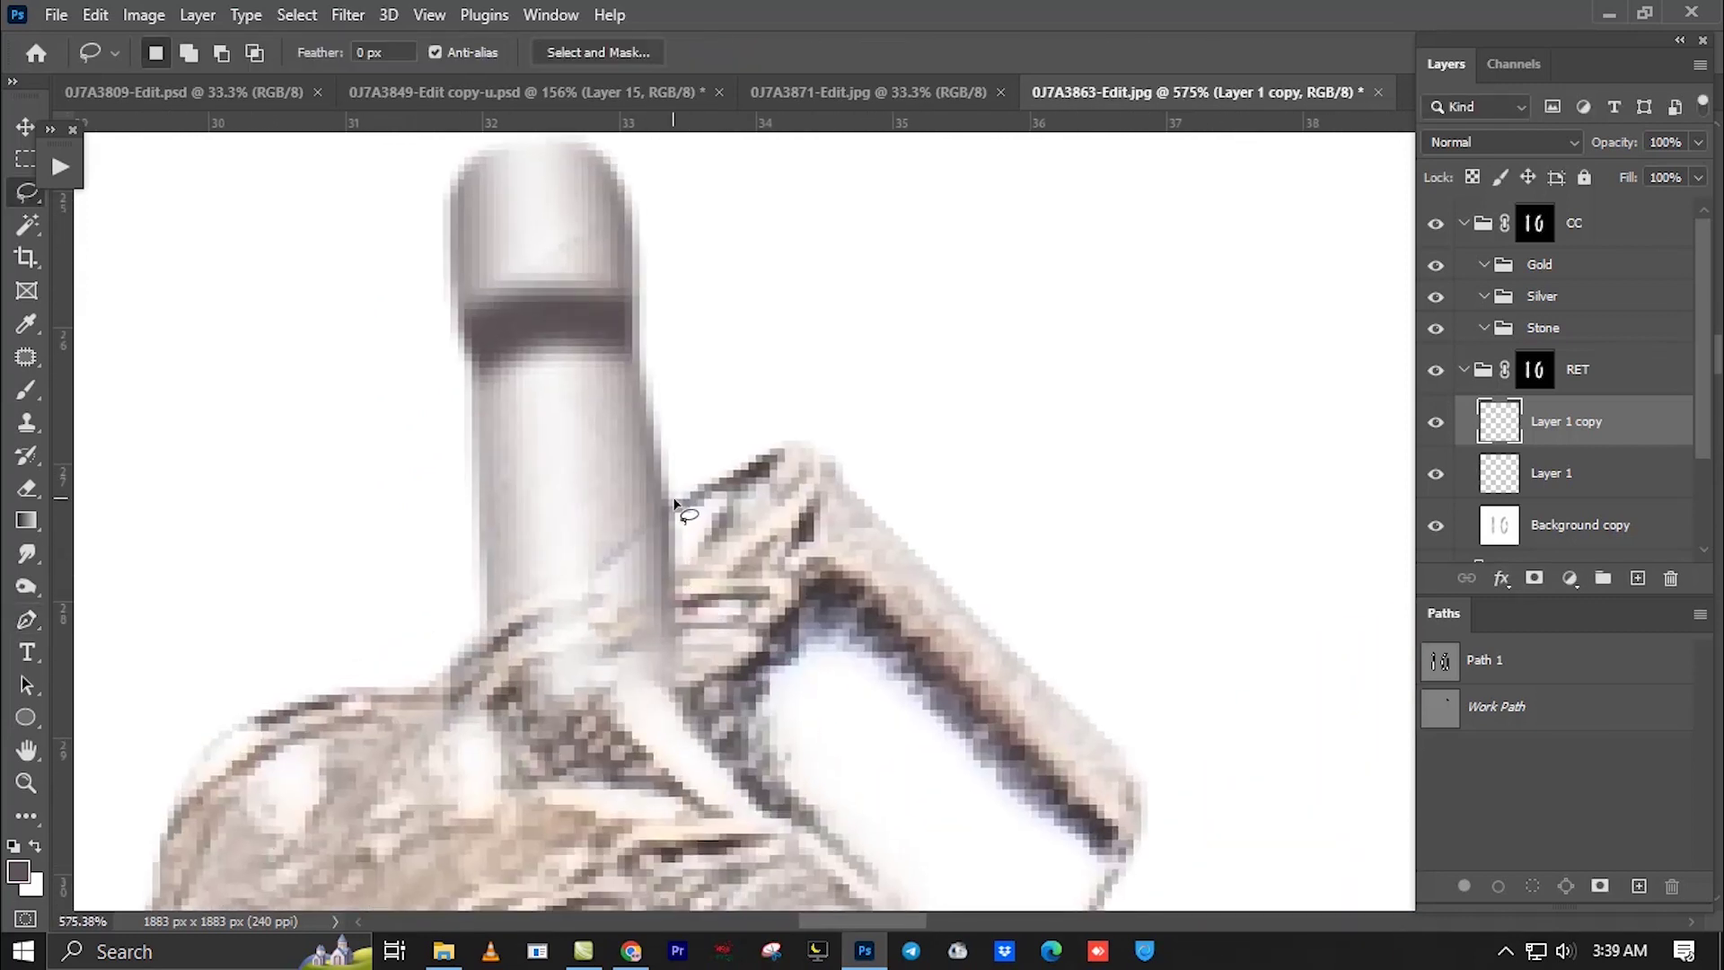
pyautogui.moveTo(536, 607); pyautogui.dragTo(801, 385)
pyautogui.scroll(-4, 791, 435)
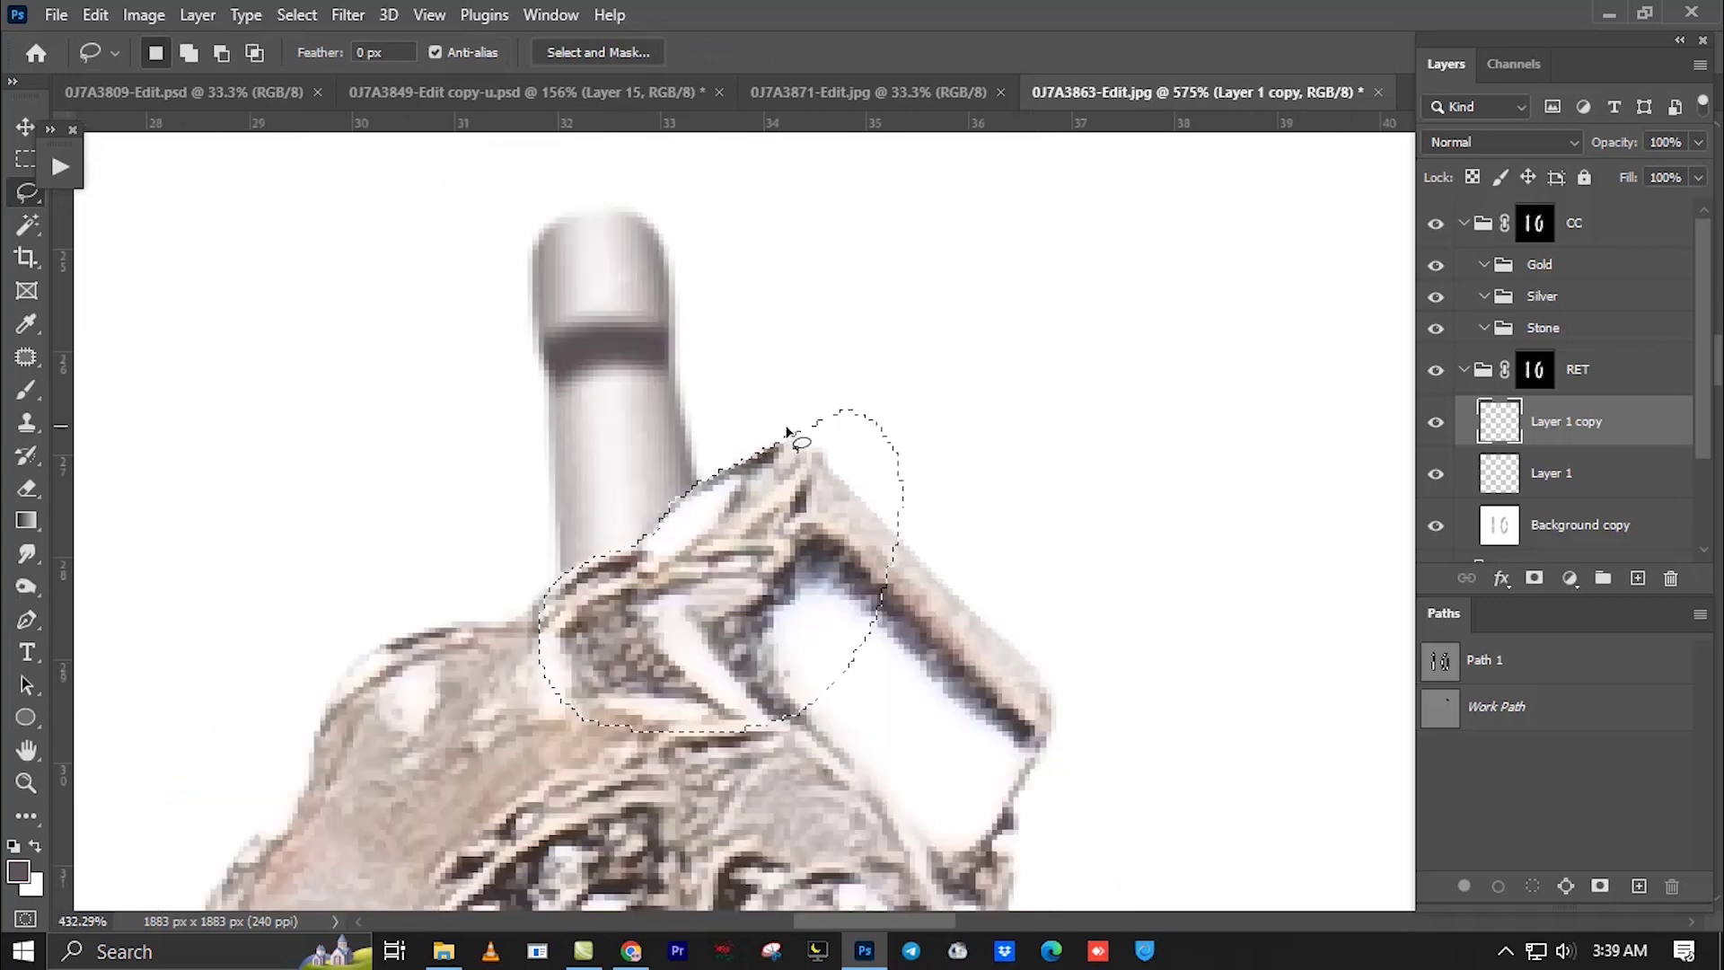
pyautogui.scroll(-3, 751, 436)
pyautogui.scroll(-2, 596, 540)
pyautogui.press('p')
pyautogui.moveTo(978, 562); pyautogui.dragTo(523, 558)
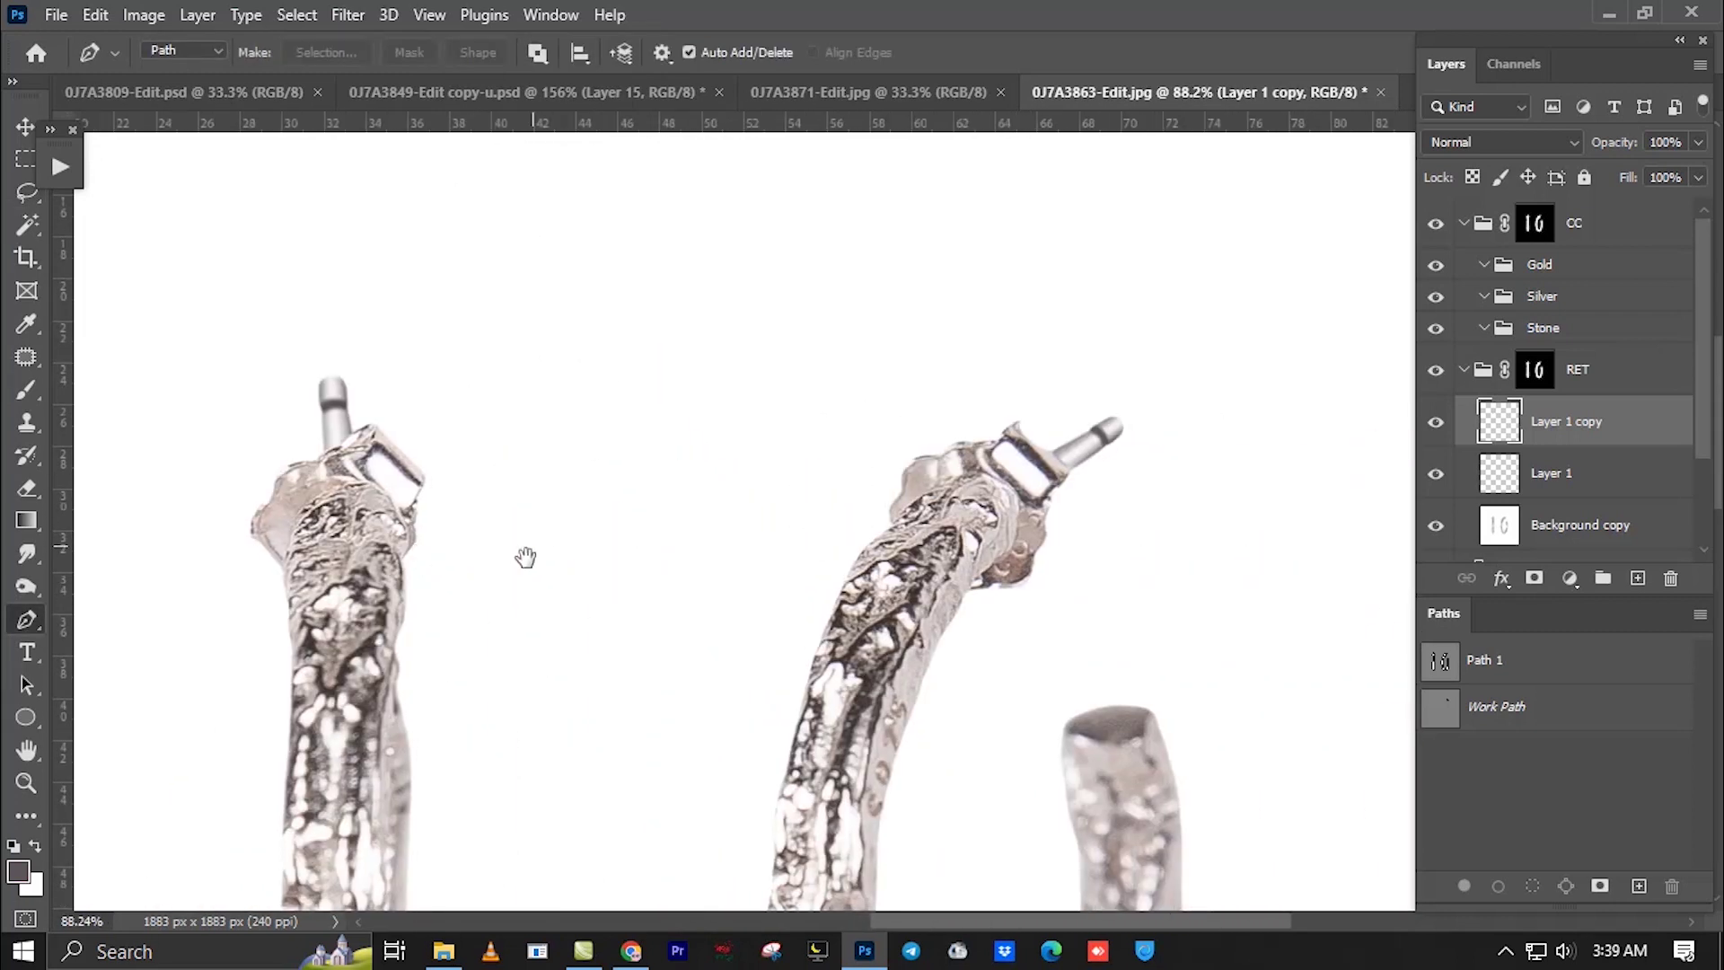
pyautogui.scroll(3, 988, 557)
pyautogui.scroll(2, 925, 571)
# Load Path 1 as a selection and paint light grey along the plate's upper edge on a new layer.
pyautogui.keyDown('ctrl'); pyautogui.click(1441, 662); pyautogui.keyUp('ctrl')
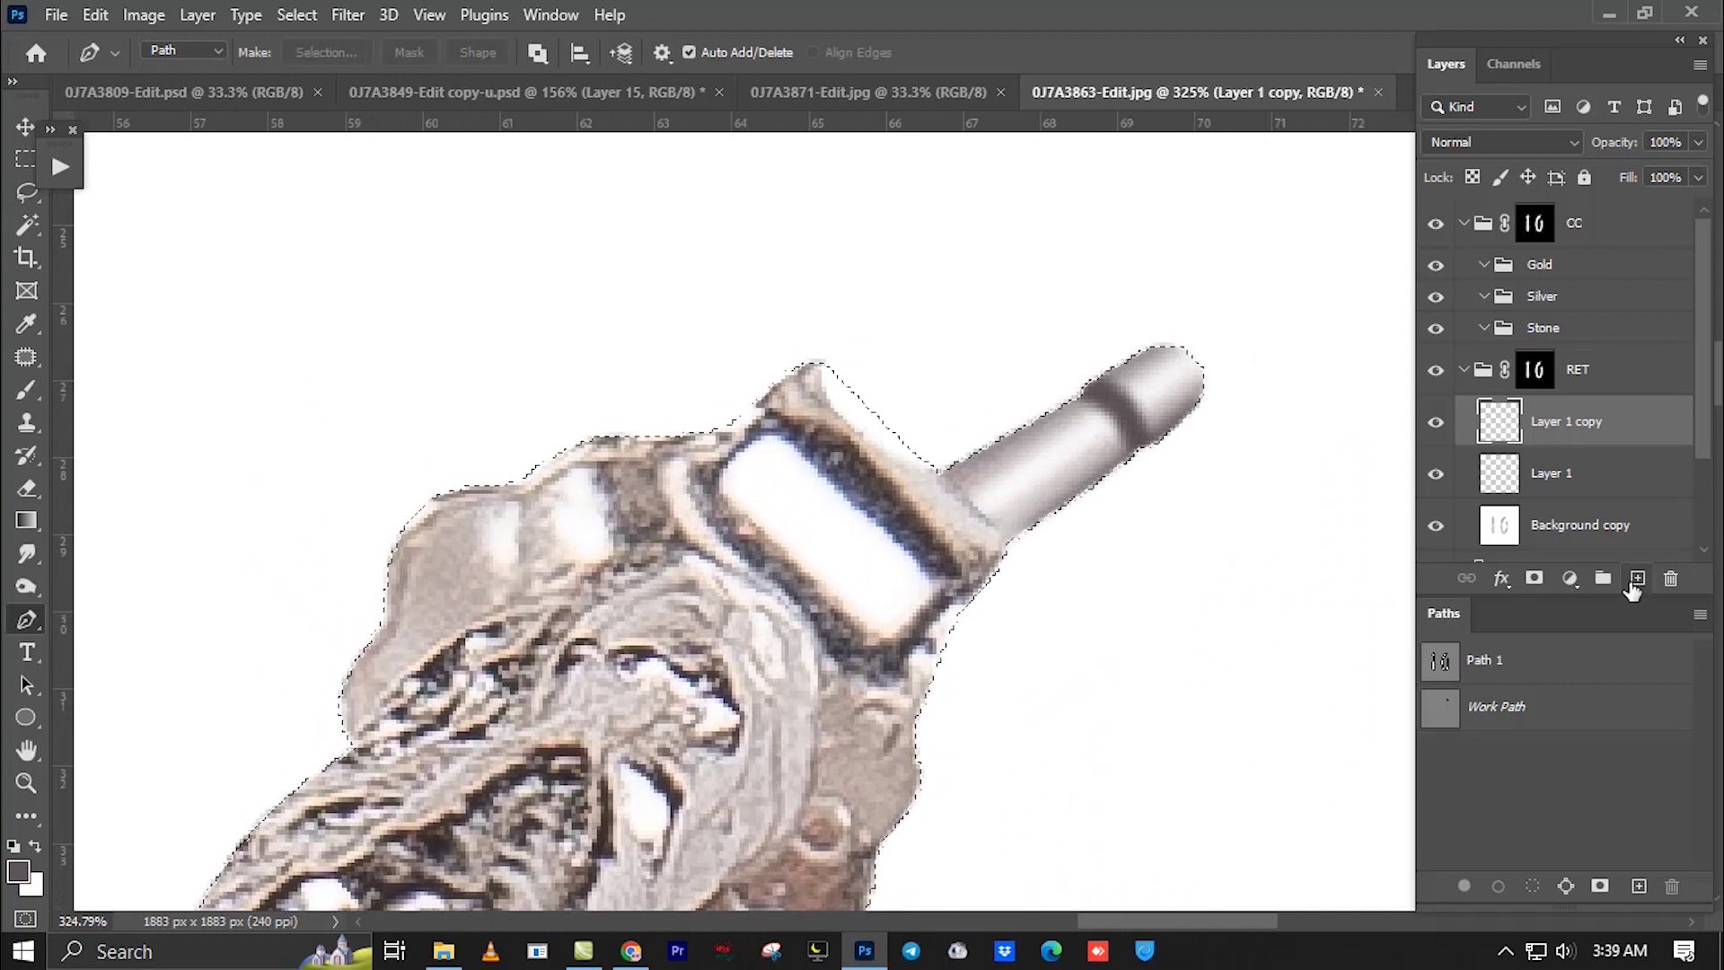
pyautogui.click(1638, 577)
pyautogui.scroll(2, 986, 500)
pyautogui.press('b')
pyautogui.moveTo(842, 393)
pyautogui.mouseDown()
pyautogui.moveTo(1026, 497)
pyautogui.moveTo(1037, 599)
pyautogui.mouseUp()
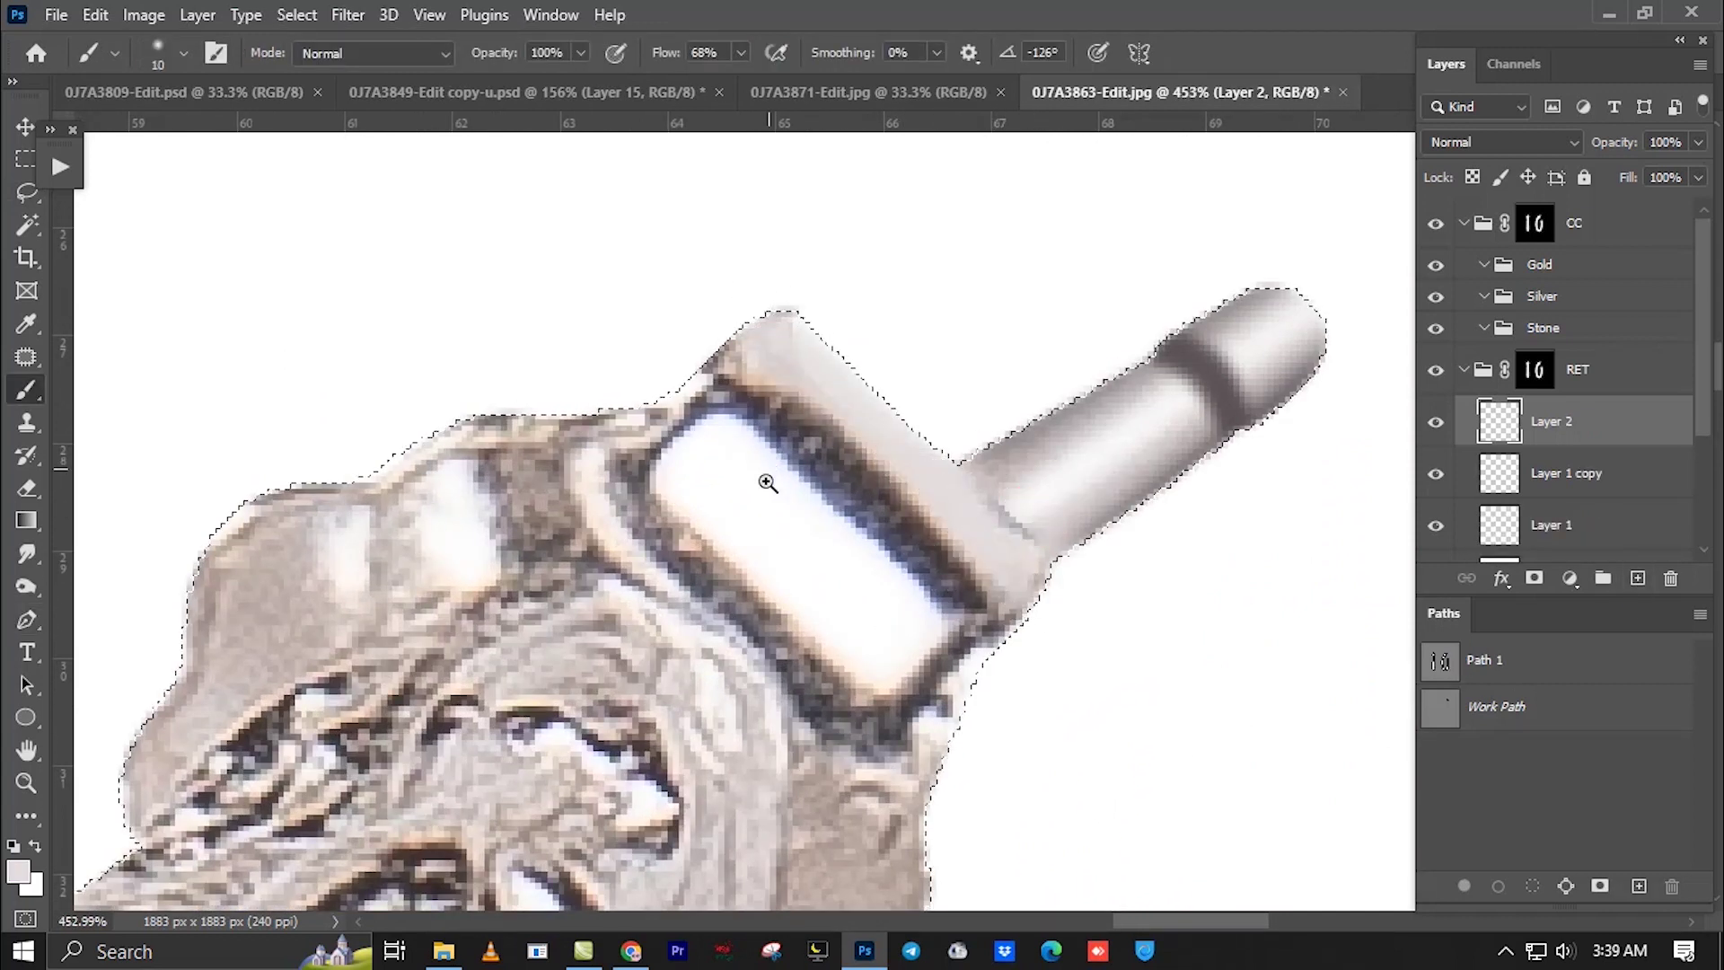
pyautogui.scroll(-2, 768, 483)
pyautogui.moveTo(683, 611); pyautogui.dragTo(672, 543)
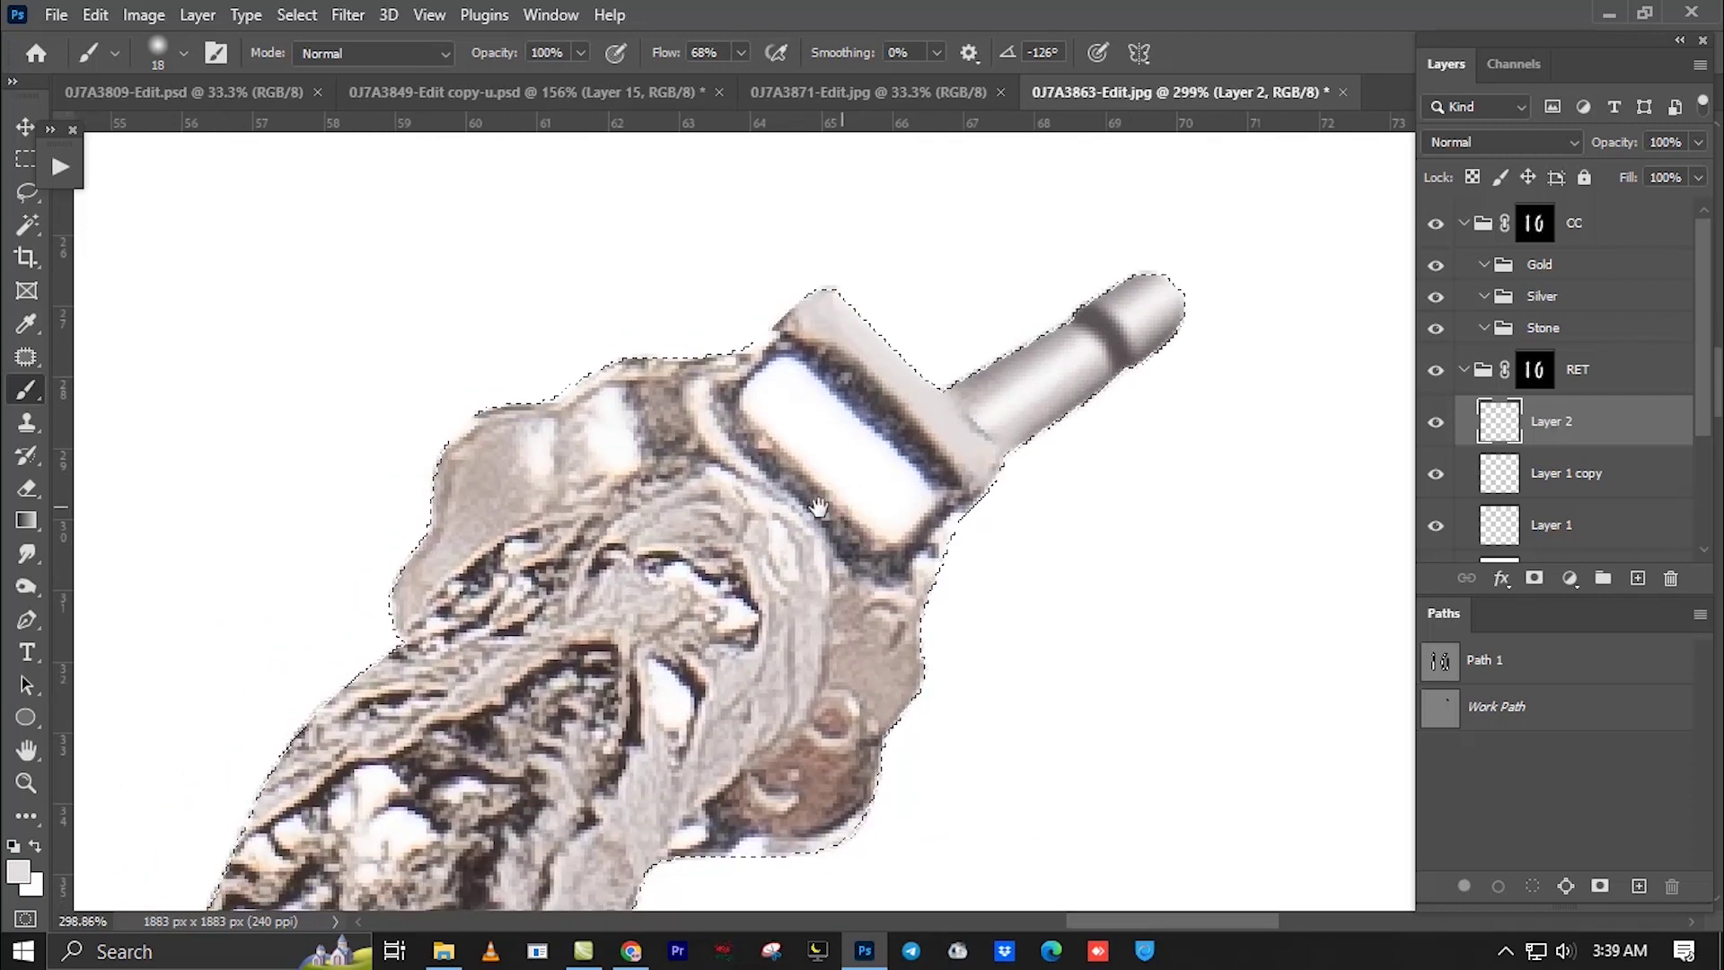
pyautogui.scroll(3, 818, 508)
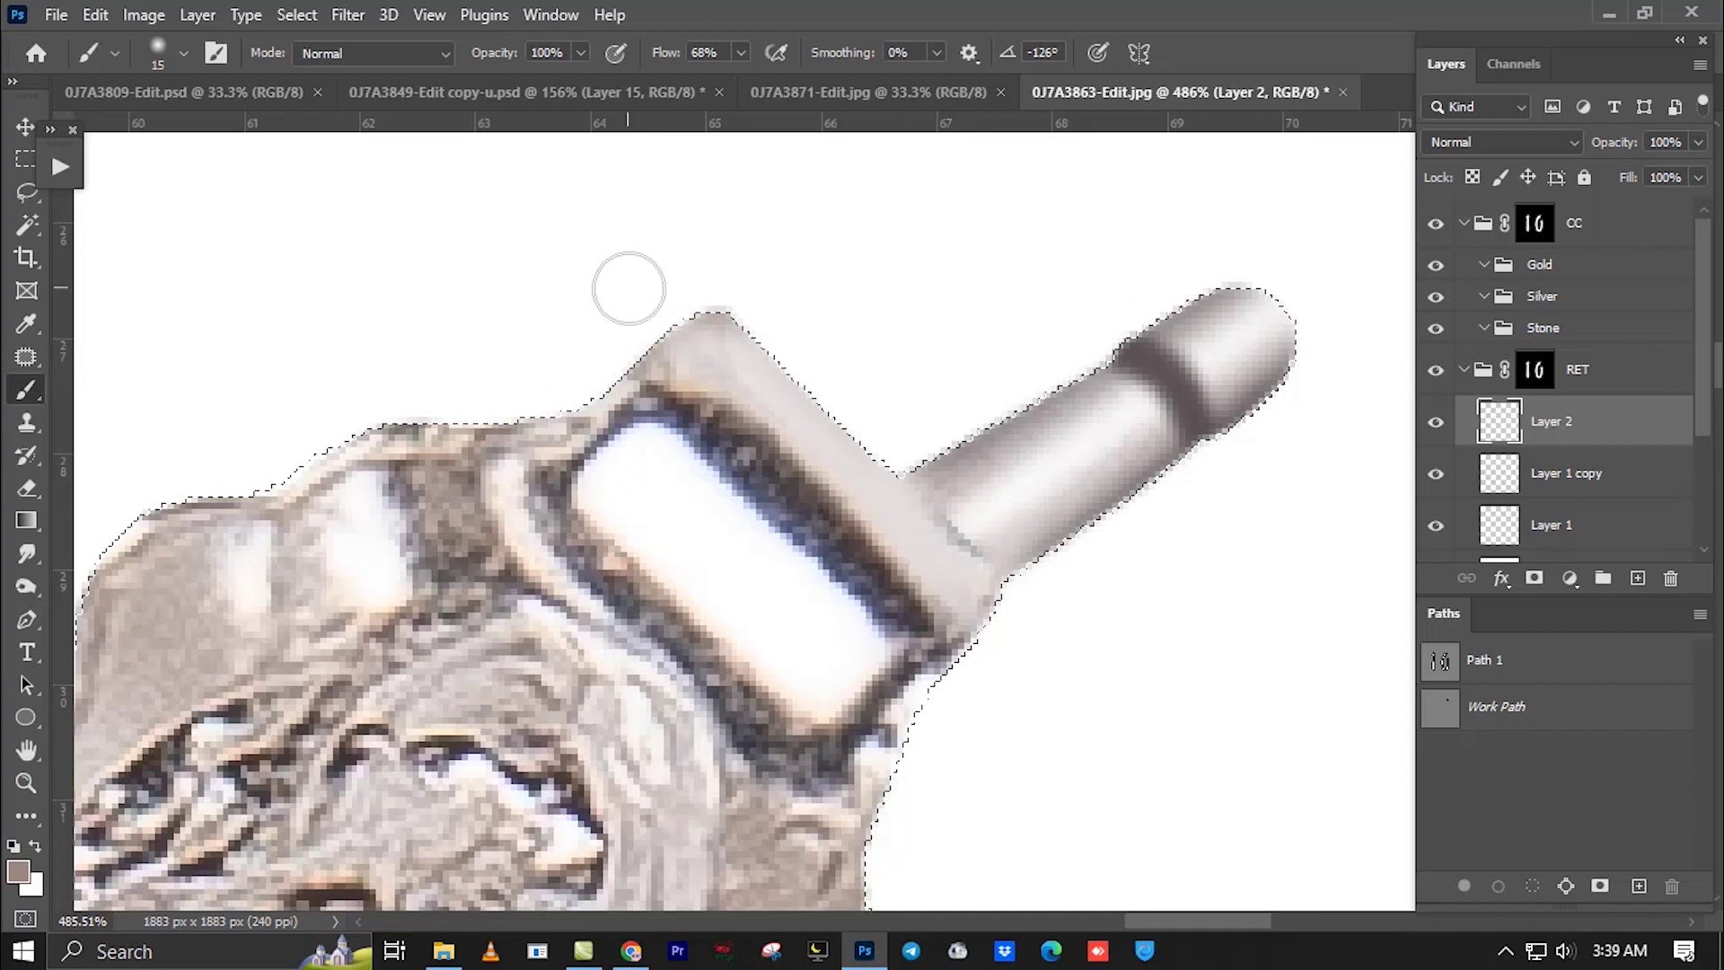
pyautogui.moveTo(1005, 545); pyautogui.dragTo(808, 500)
pyautogui.scroll(1, 808, 500)
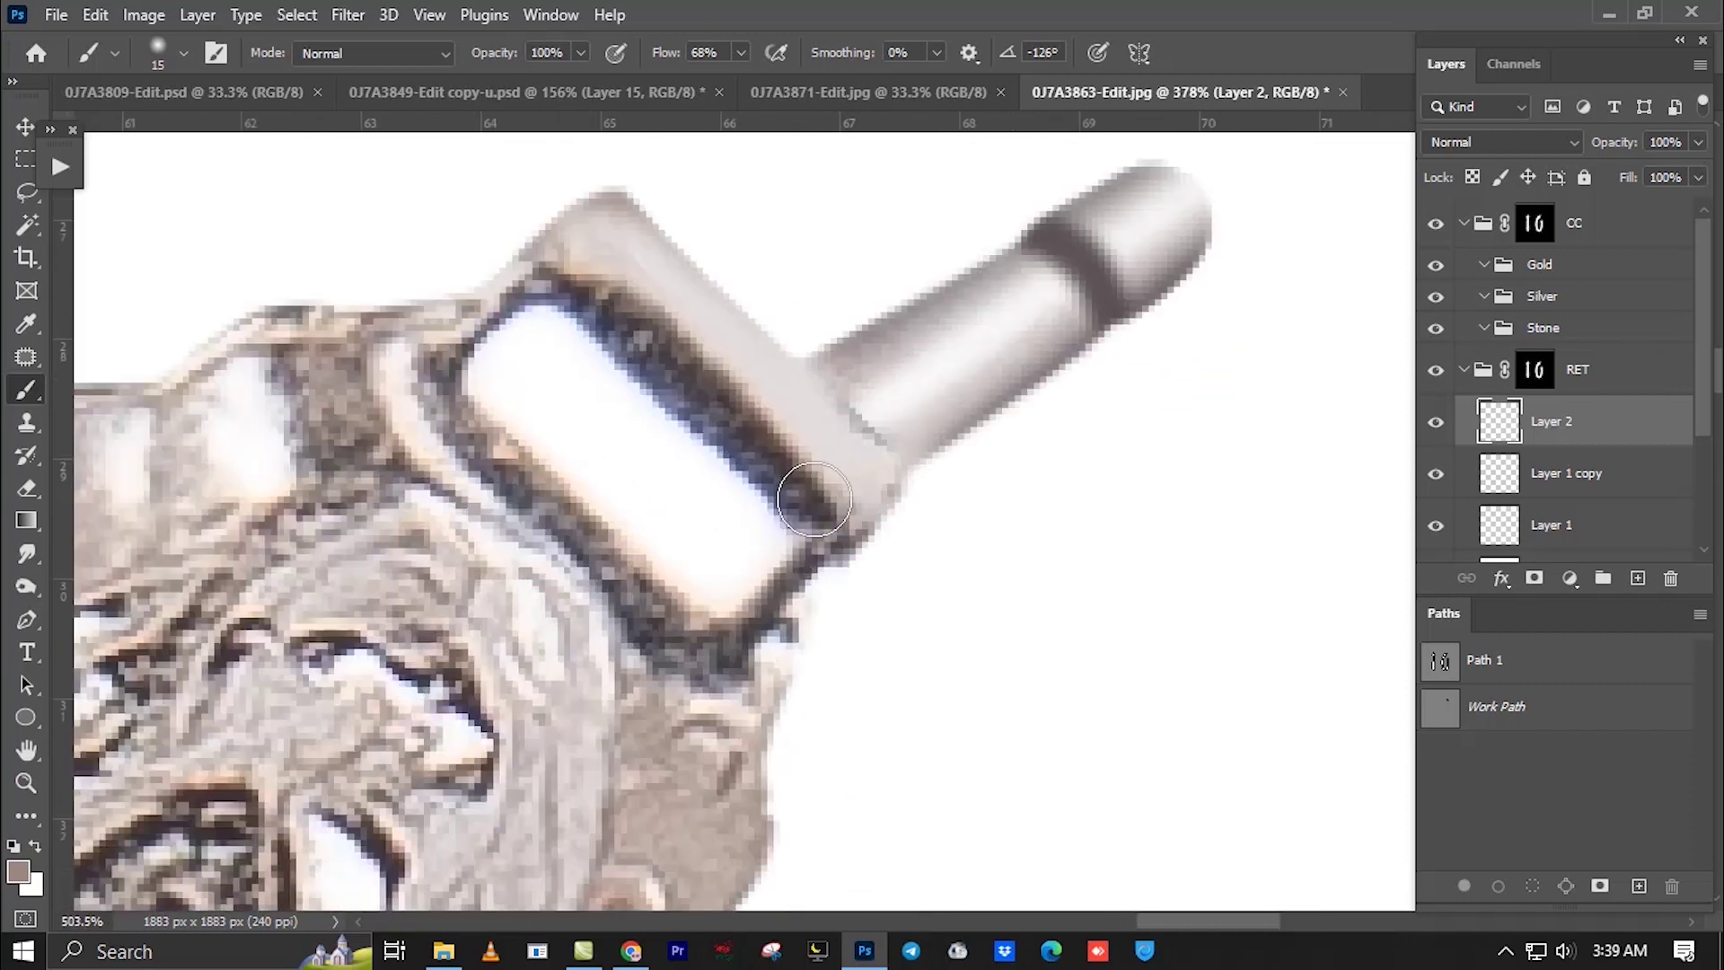
pyautogui.scroll(-1, 808, 500)
# Trace the plate's right edge, feather it 1 px and darken that edge.
pyautogui.press('p')
pyautogui.moveTo(912, 468); pyautogui.dragTo(928, 500)
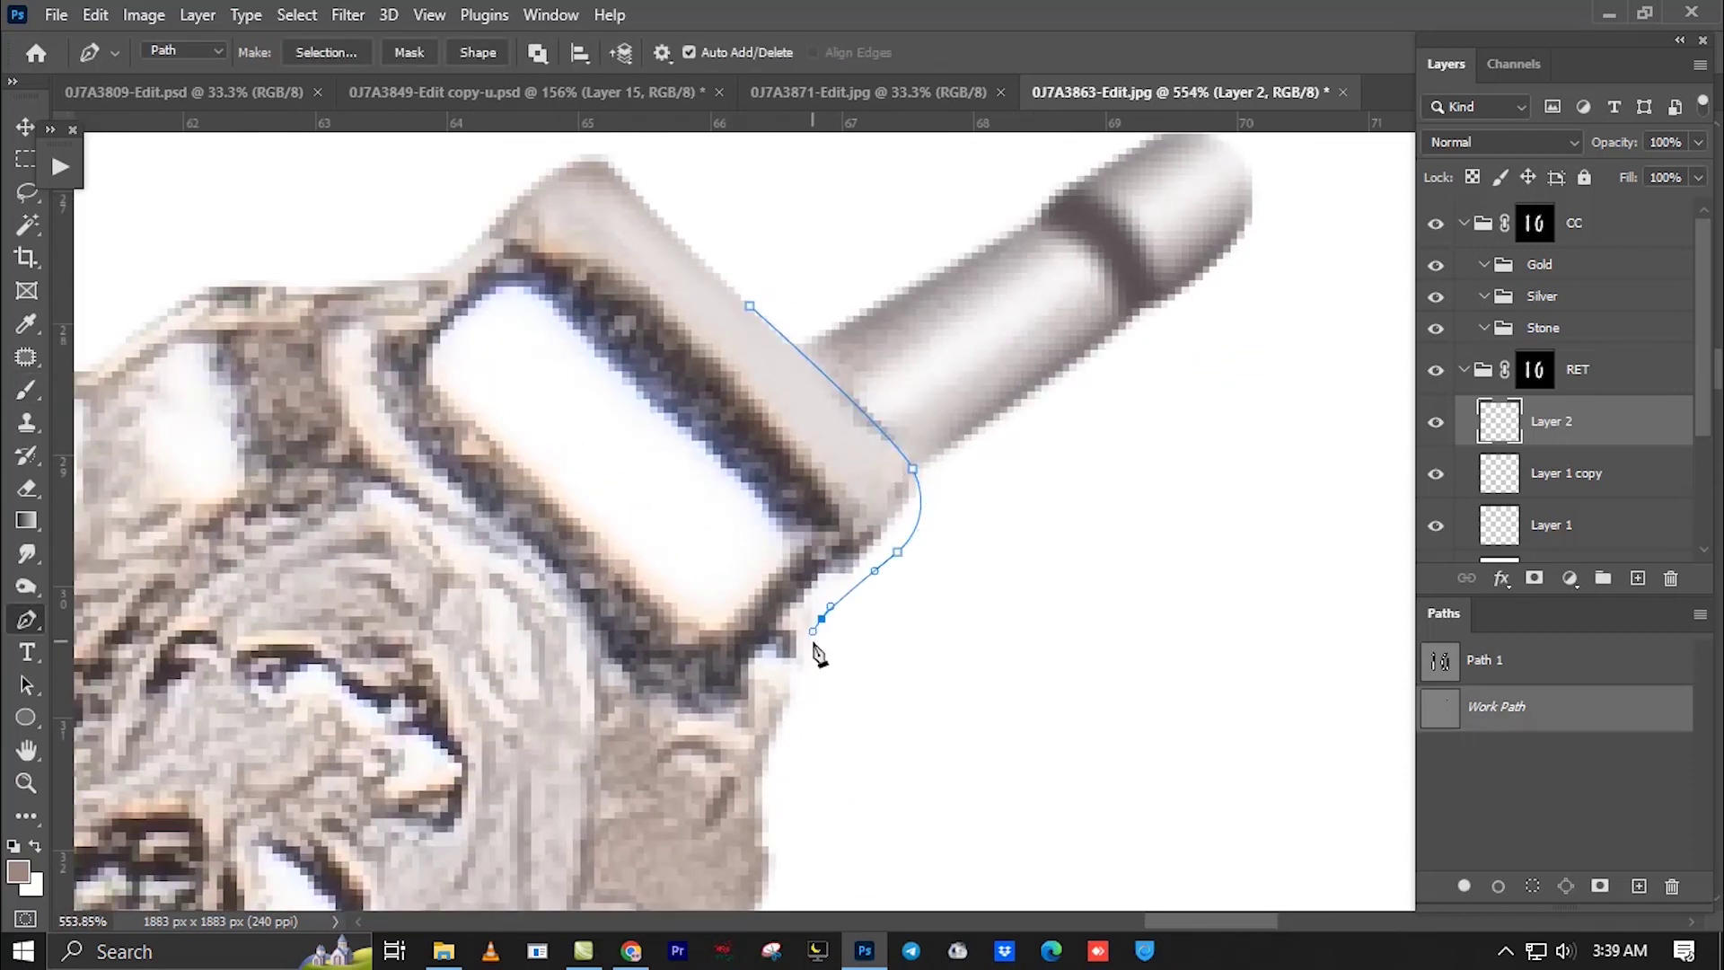
pyautogui.scroll(-3, 819, 654)
pyautogui.click(603, 255)
pyautogui.hotkey('ctrl', 'Return')
pyautogui.hotkey('shift', 'F6')
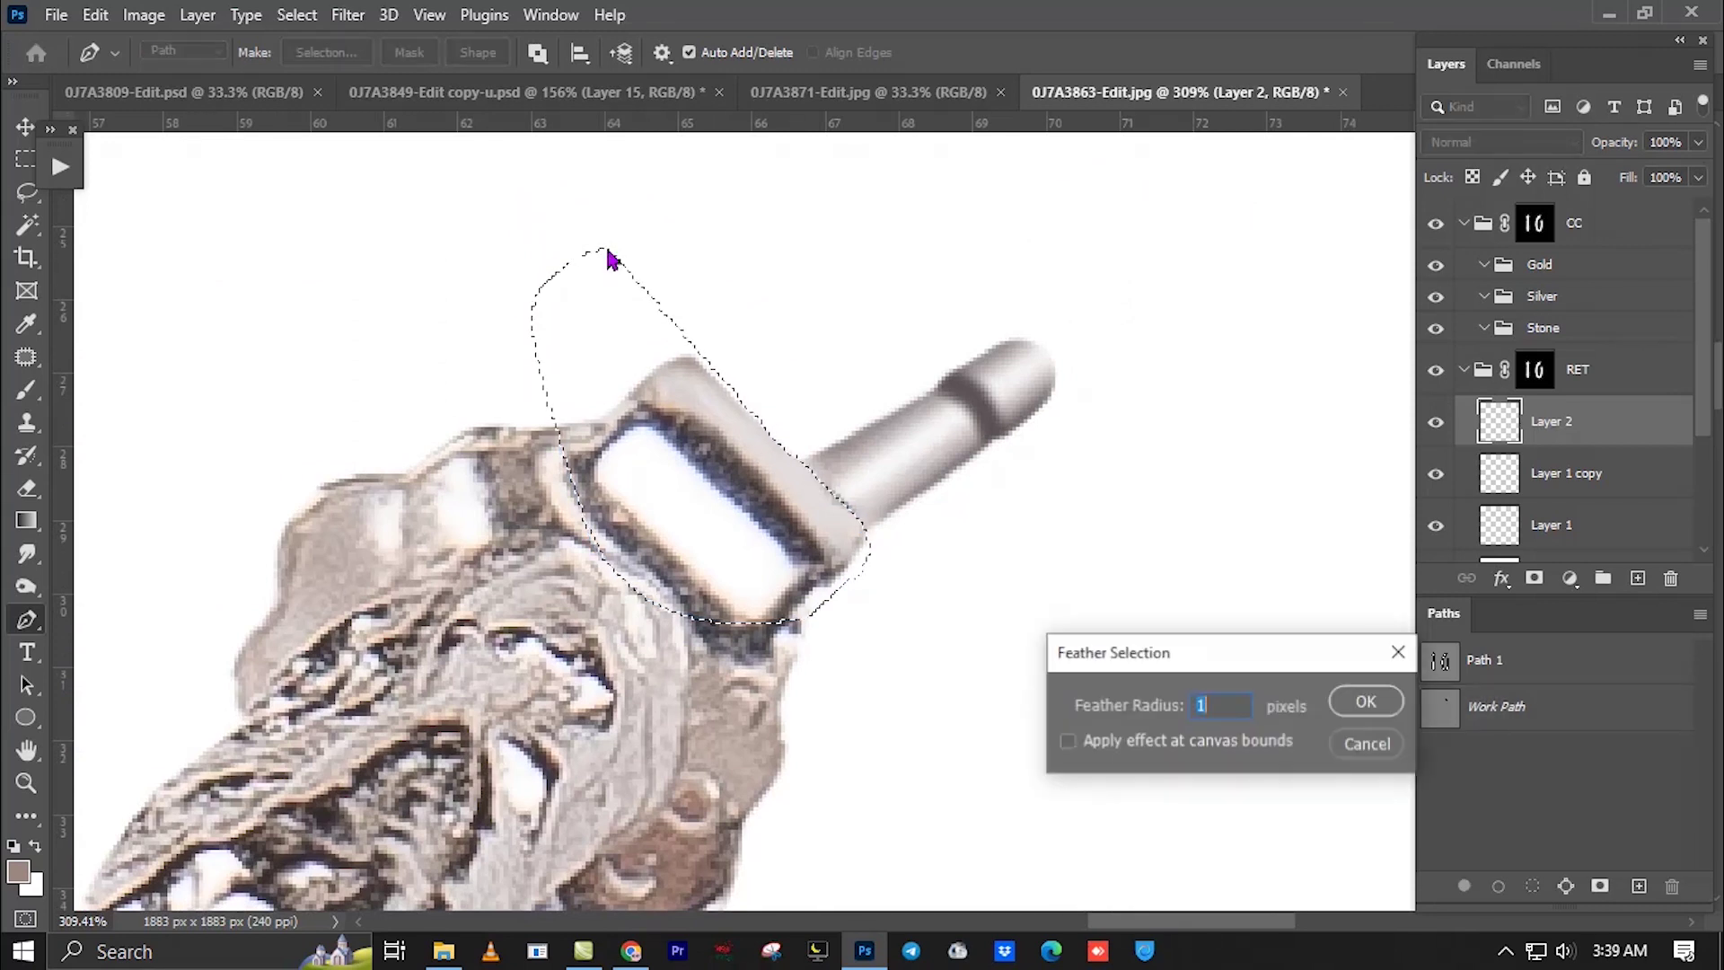
pyautogui.press('Return')
pyautogui.press('b')
pyautogui.keyDown('alt'); pyautogui.click(697, 355); pyautogui.keyUp('alt')
pyautogui.moveTo(697, 355); pyautogui.dragTo(886, 575)
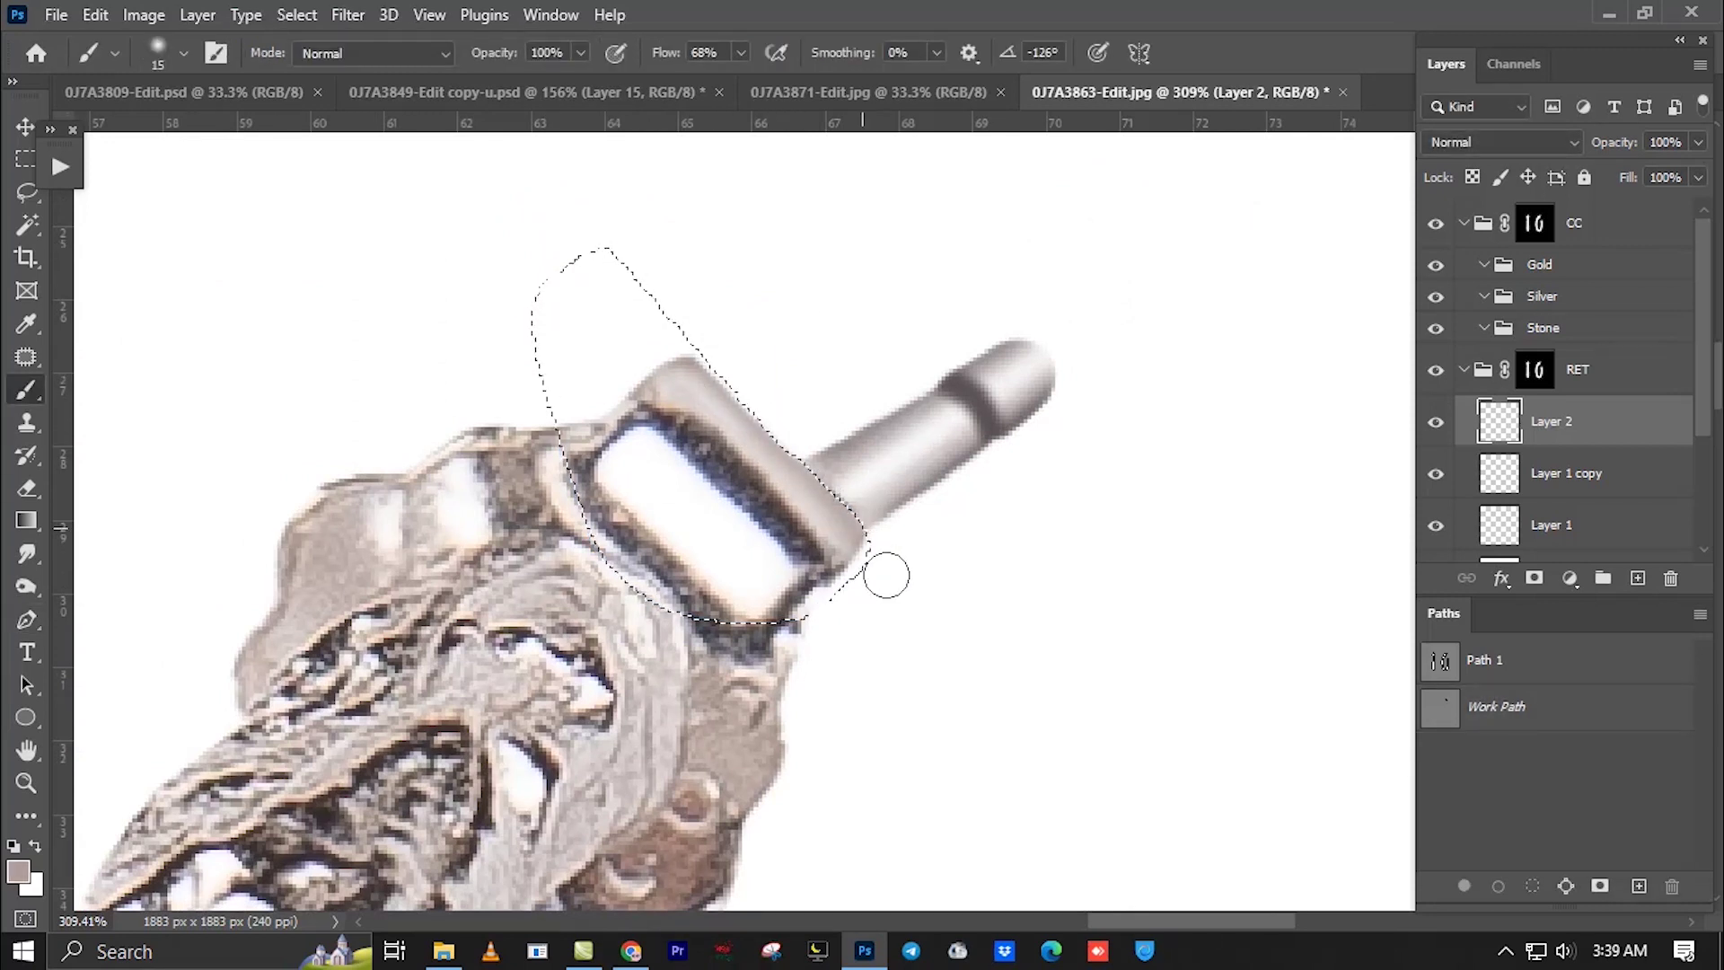
pyautogui.moveTo(839, 437); pyautogui.dragTo(902, 323)
pyautogui.hotkey('ctrl', 'd')
# Reload Path 1 as a selection, sample a plate colour and hide the selection outline.
pyautogui.keyDown('ctrl'); pyautogui.click(1440, 669); pyautogui.keyUp('ctrl')
pyautogui.keyDown('alt'); pyautogui.click(892, 471); pyautogui.keyUp('alt')
pyautogui.scroll(-2, 884, 580)
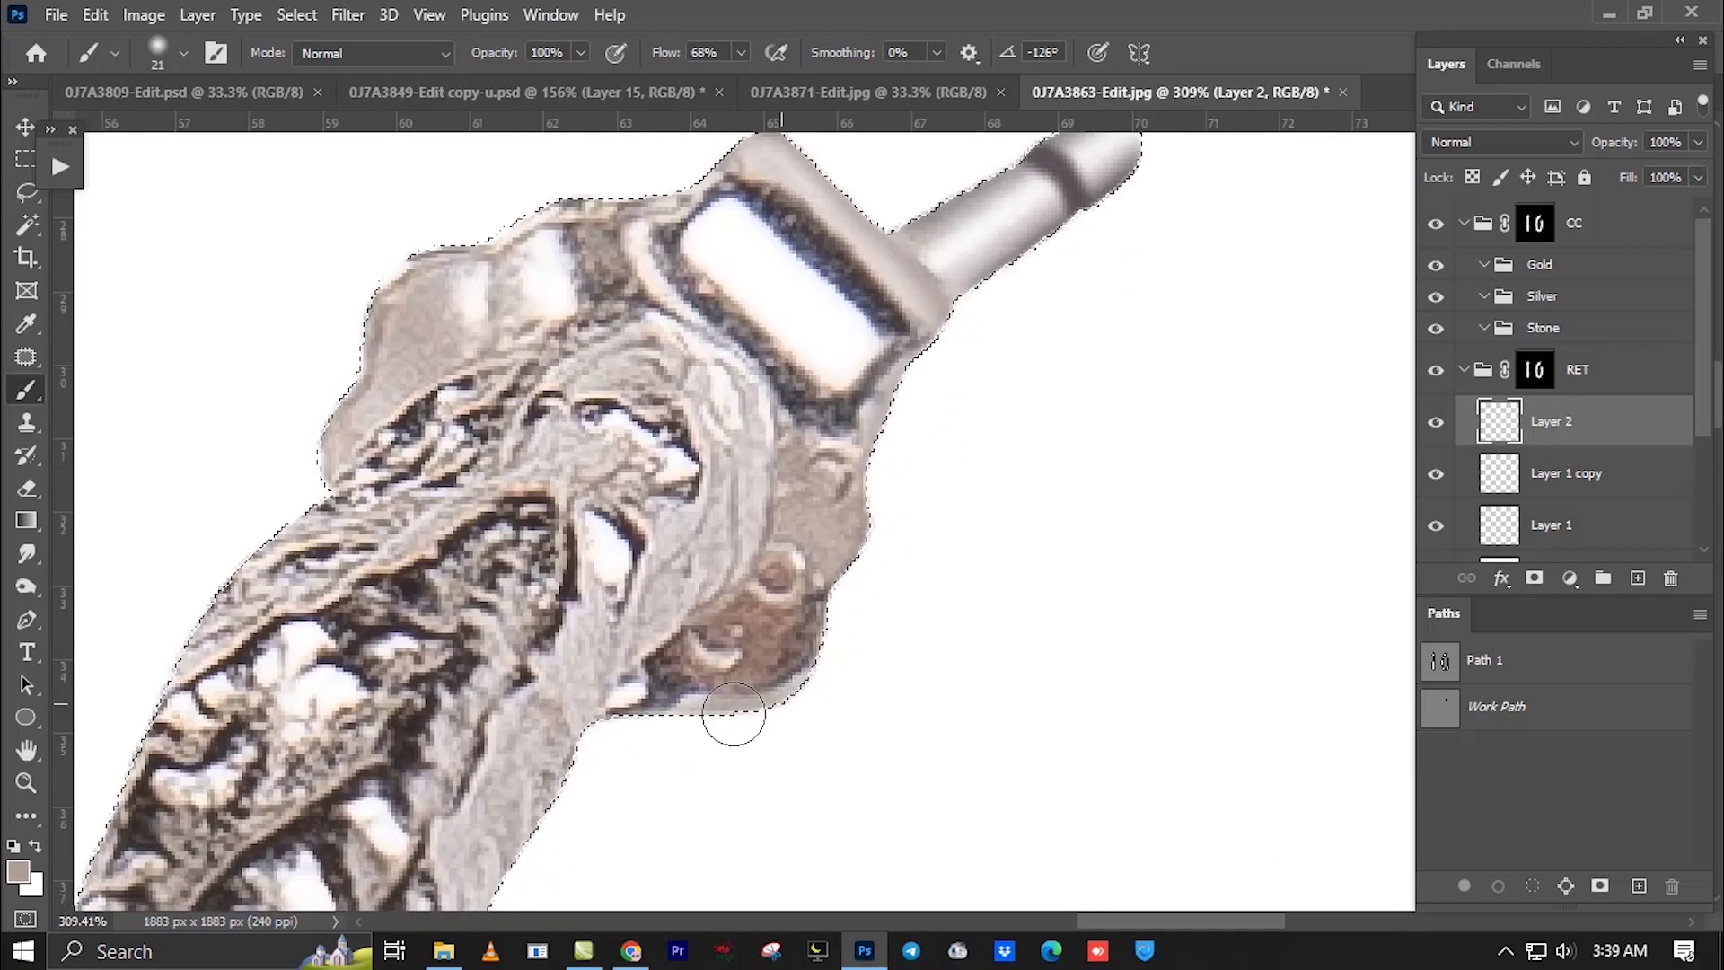
pyautogui.scroll(2, 610, 628)
pyautogui.hotkey('ctrl', 'd')
# Pen-trace around the backing plate along the hoop's upper edge and convert it to a selection.
pyautogui.press('p')
pyautogui.scroll(2, 377, 575)
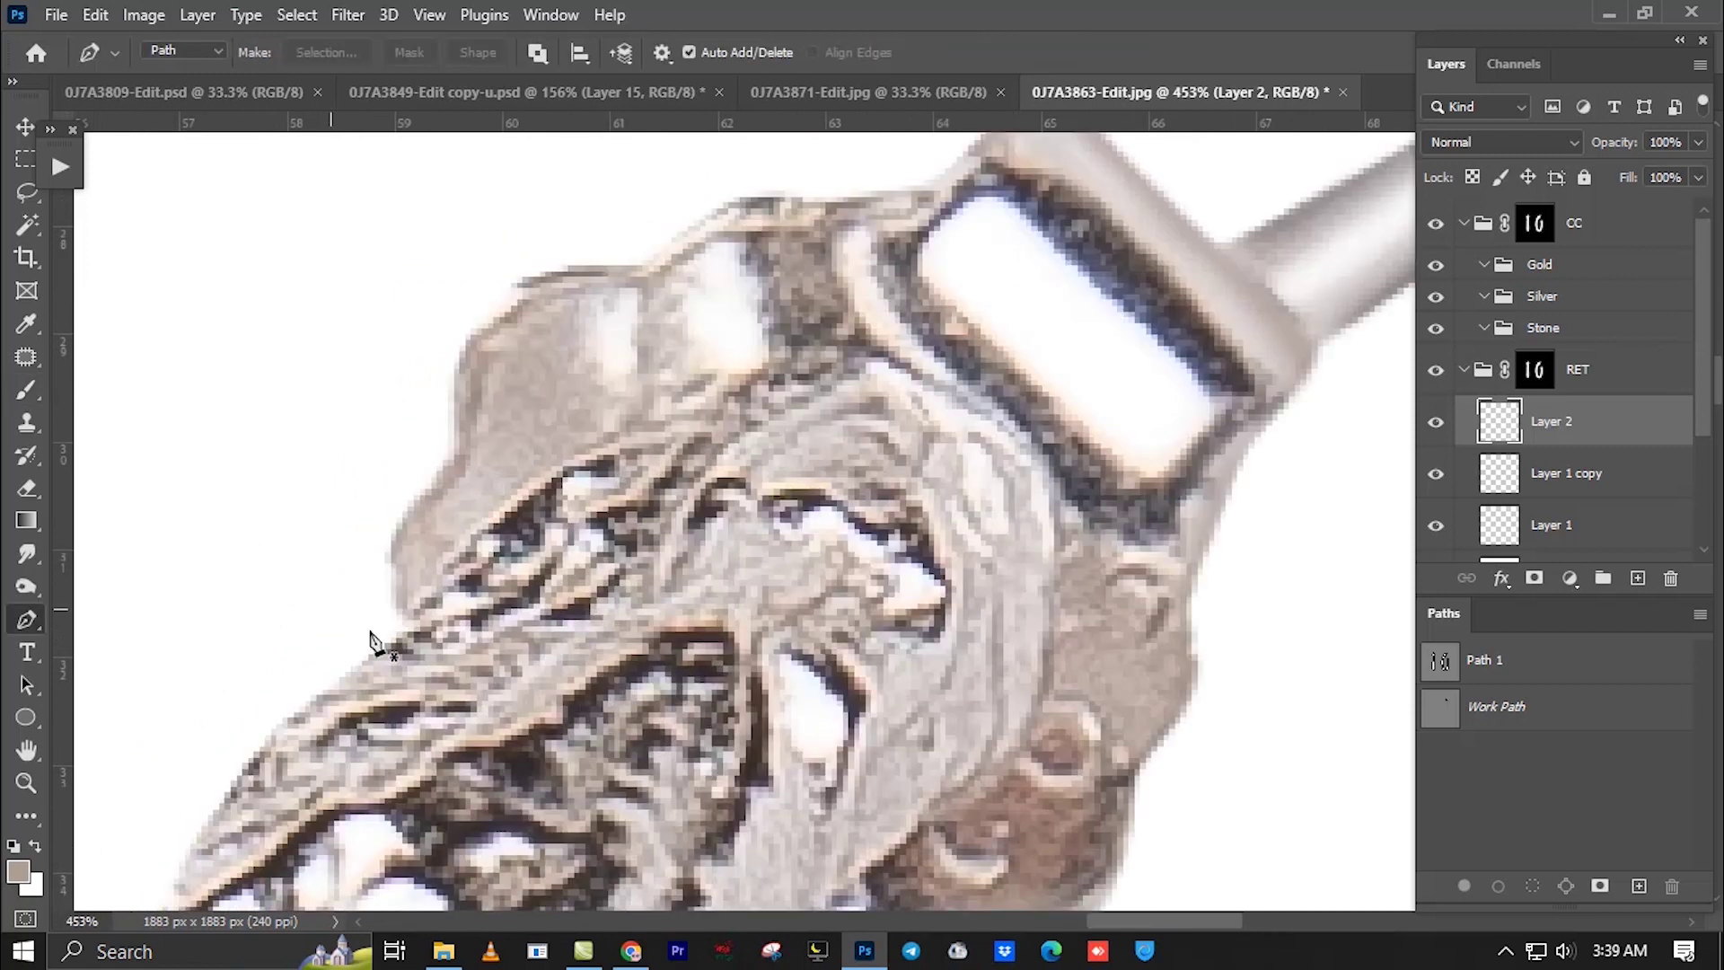
pyautogui.moveTo(564, 466); pyautogui.dragTo(671, 395)
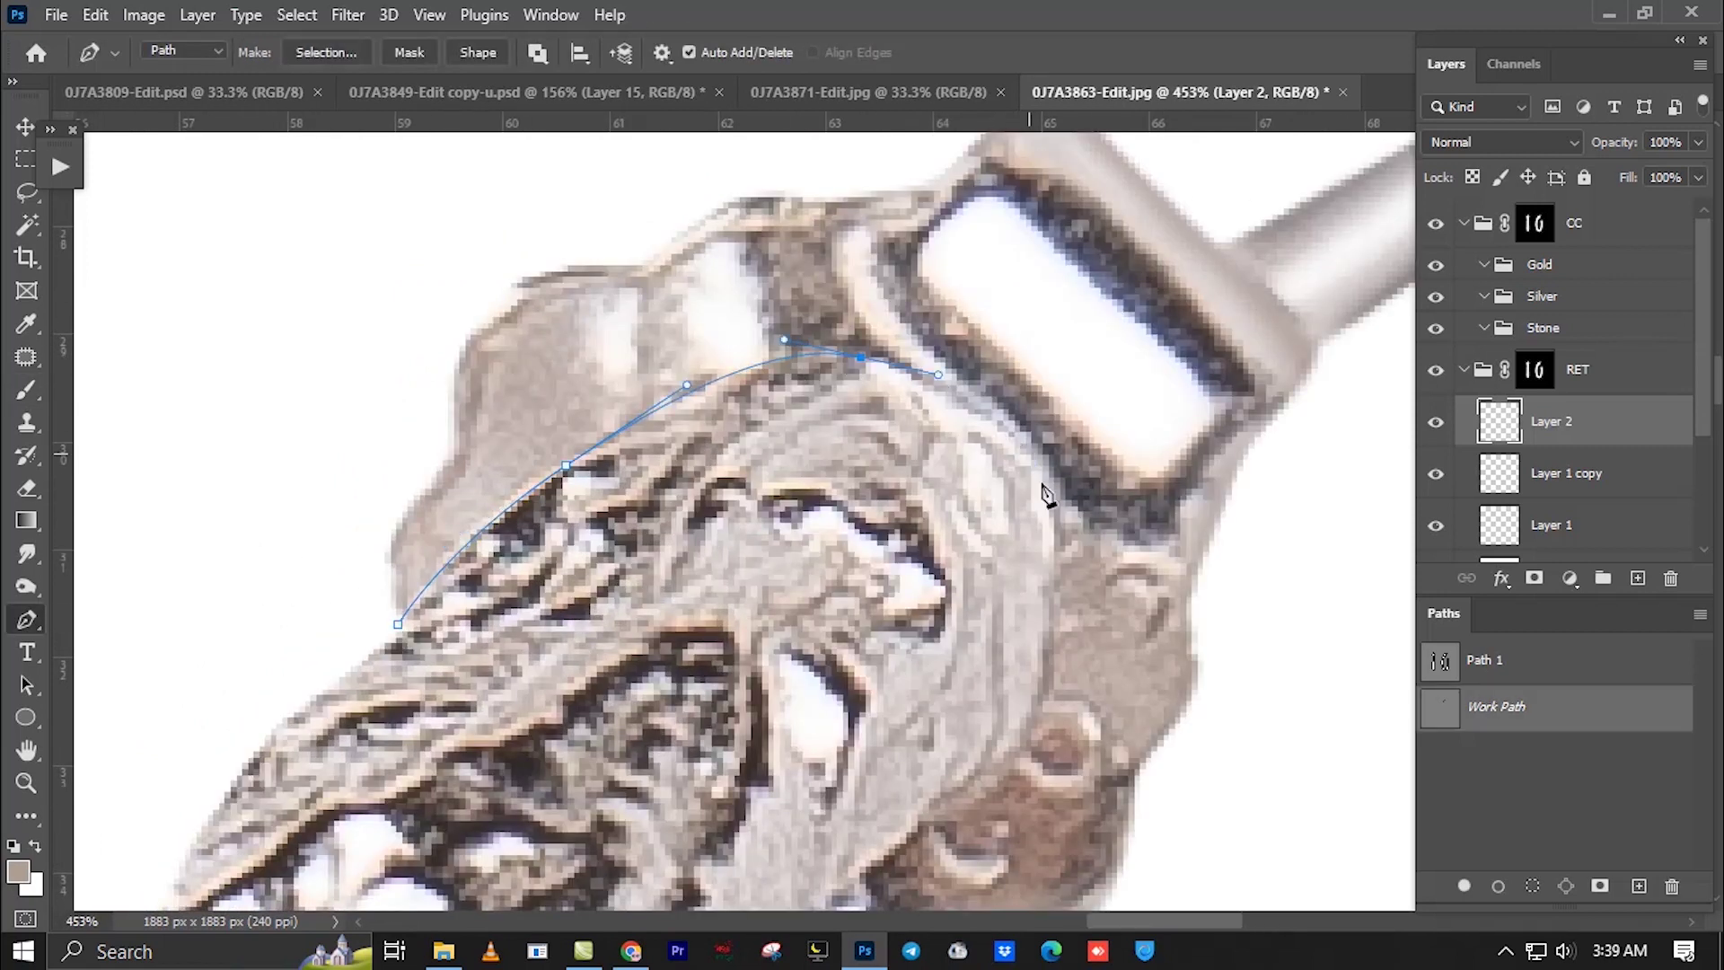
pyautogui.moveTo(1026, 453); pyautogui.dragTo(1046, 491)
pyautogui.scroll(-2, 1049, 485)
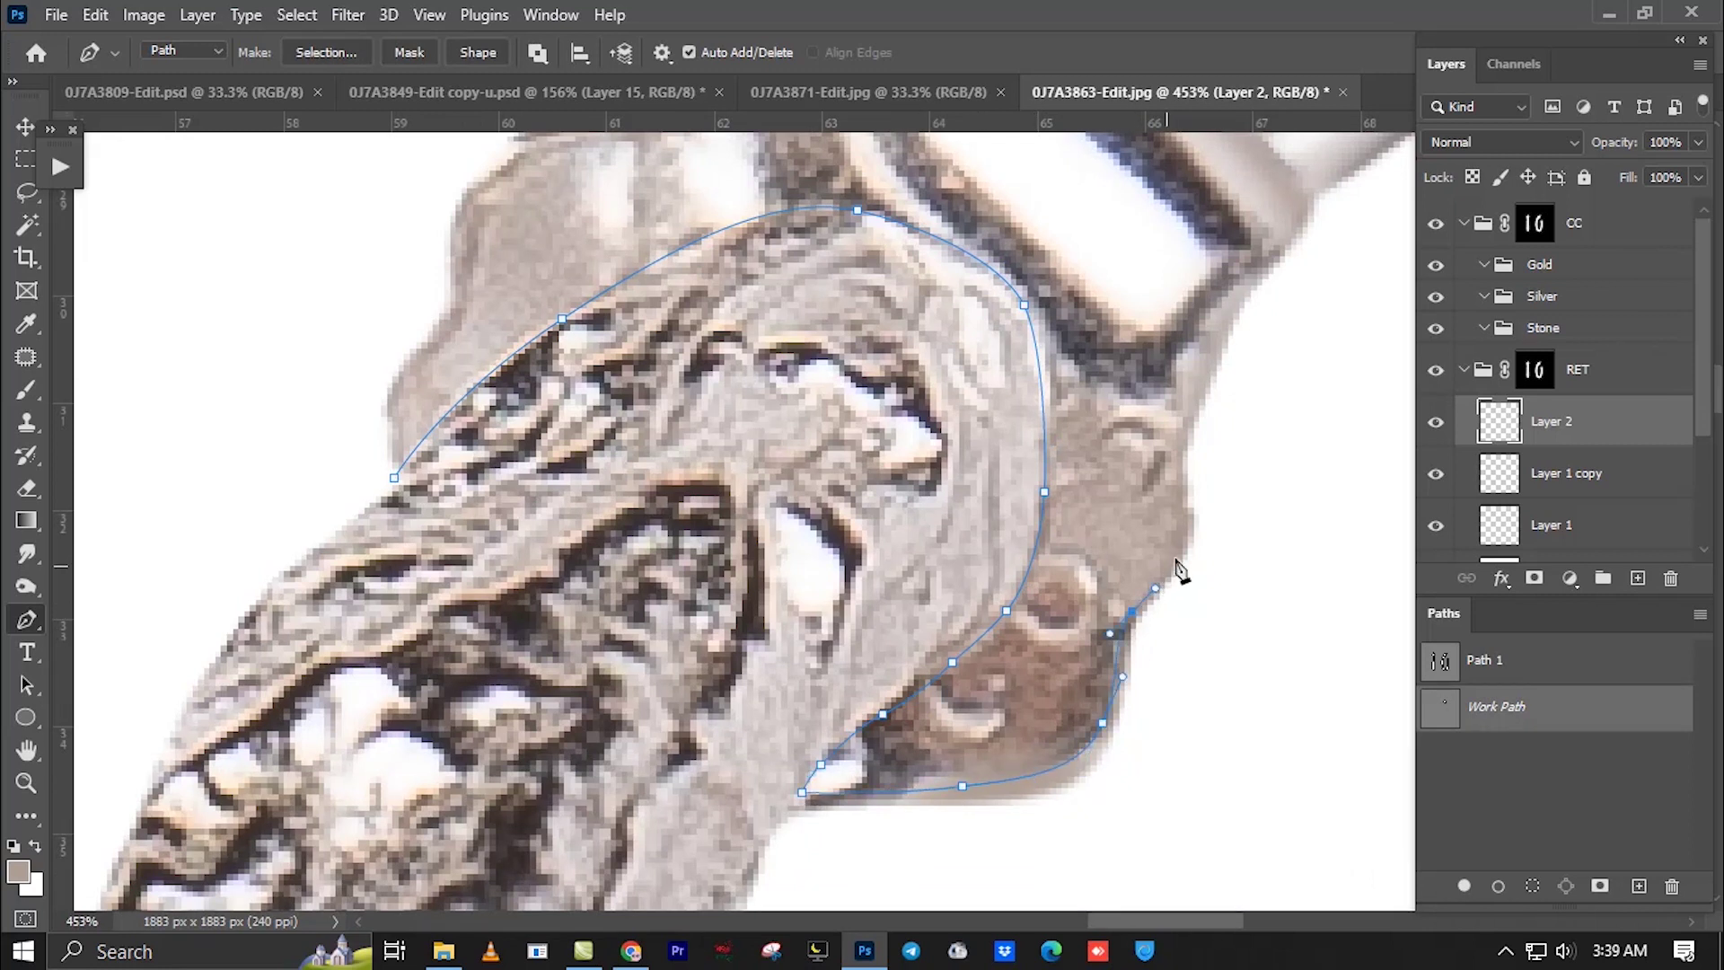
pyautogui.scroll(3, 1167, 476)
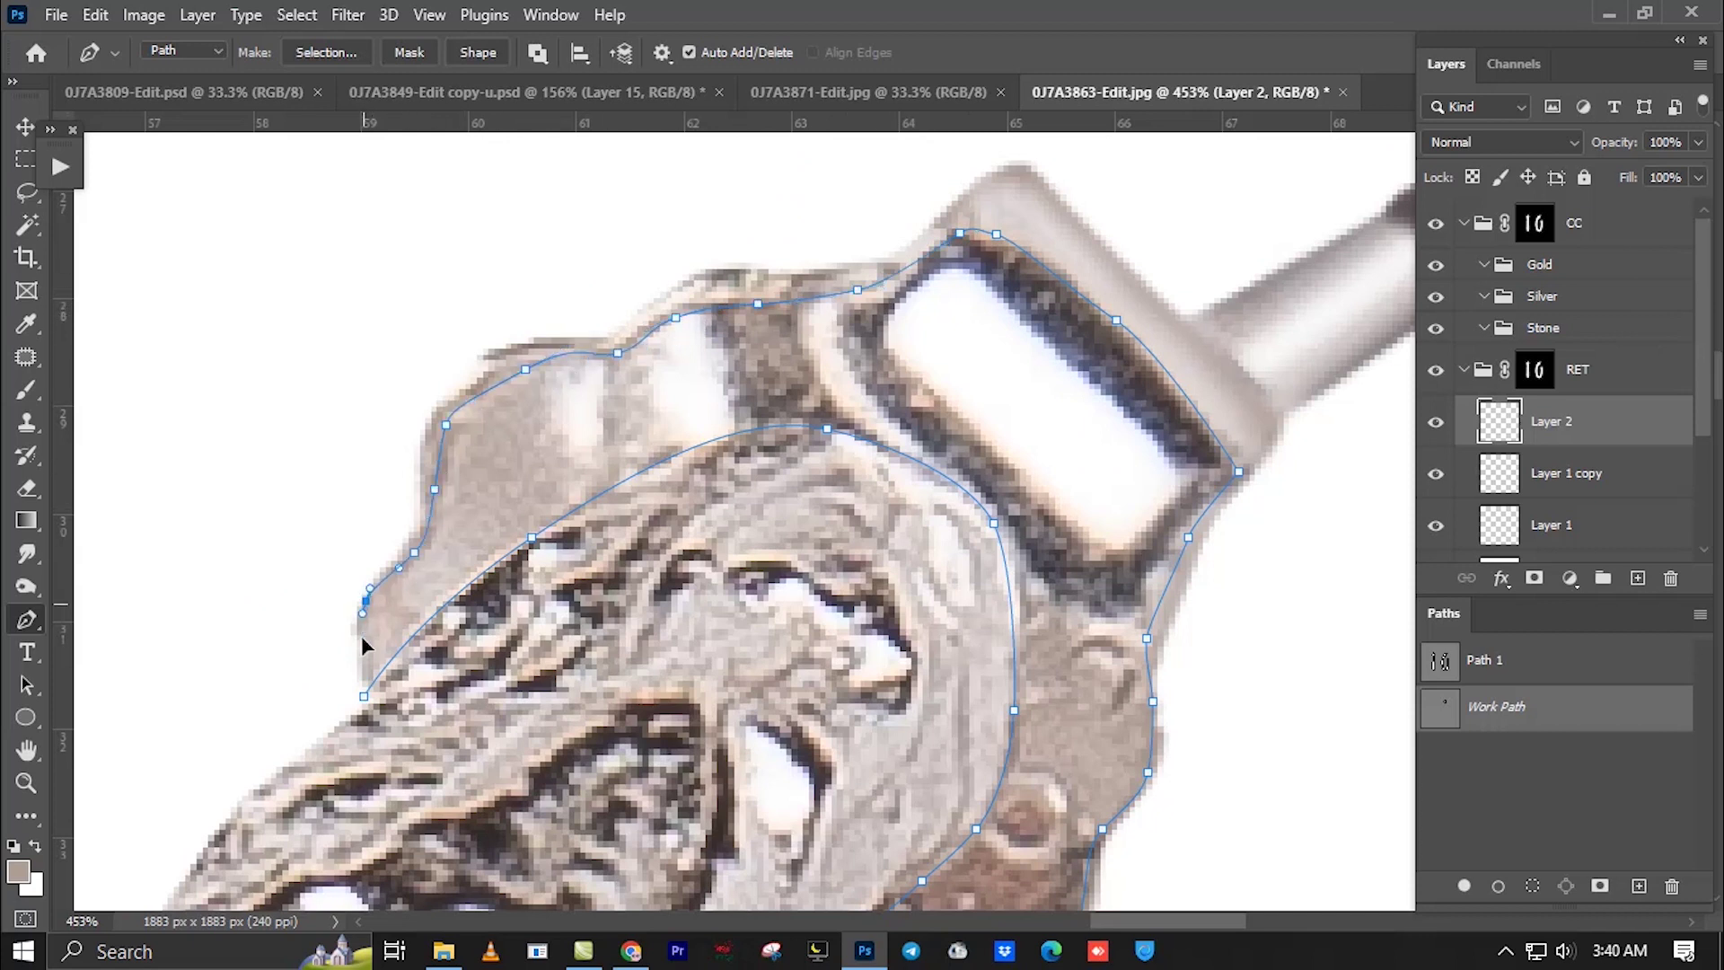
pyautogui.hotkey('ctrl', 'Return')
pyautogui.keyDown('alt'); pyautogui.scroll(-3, 934, 593); pyautogui.keyUp('alt')
pyautogui.press('b')
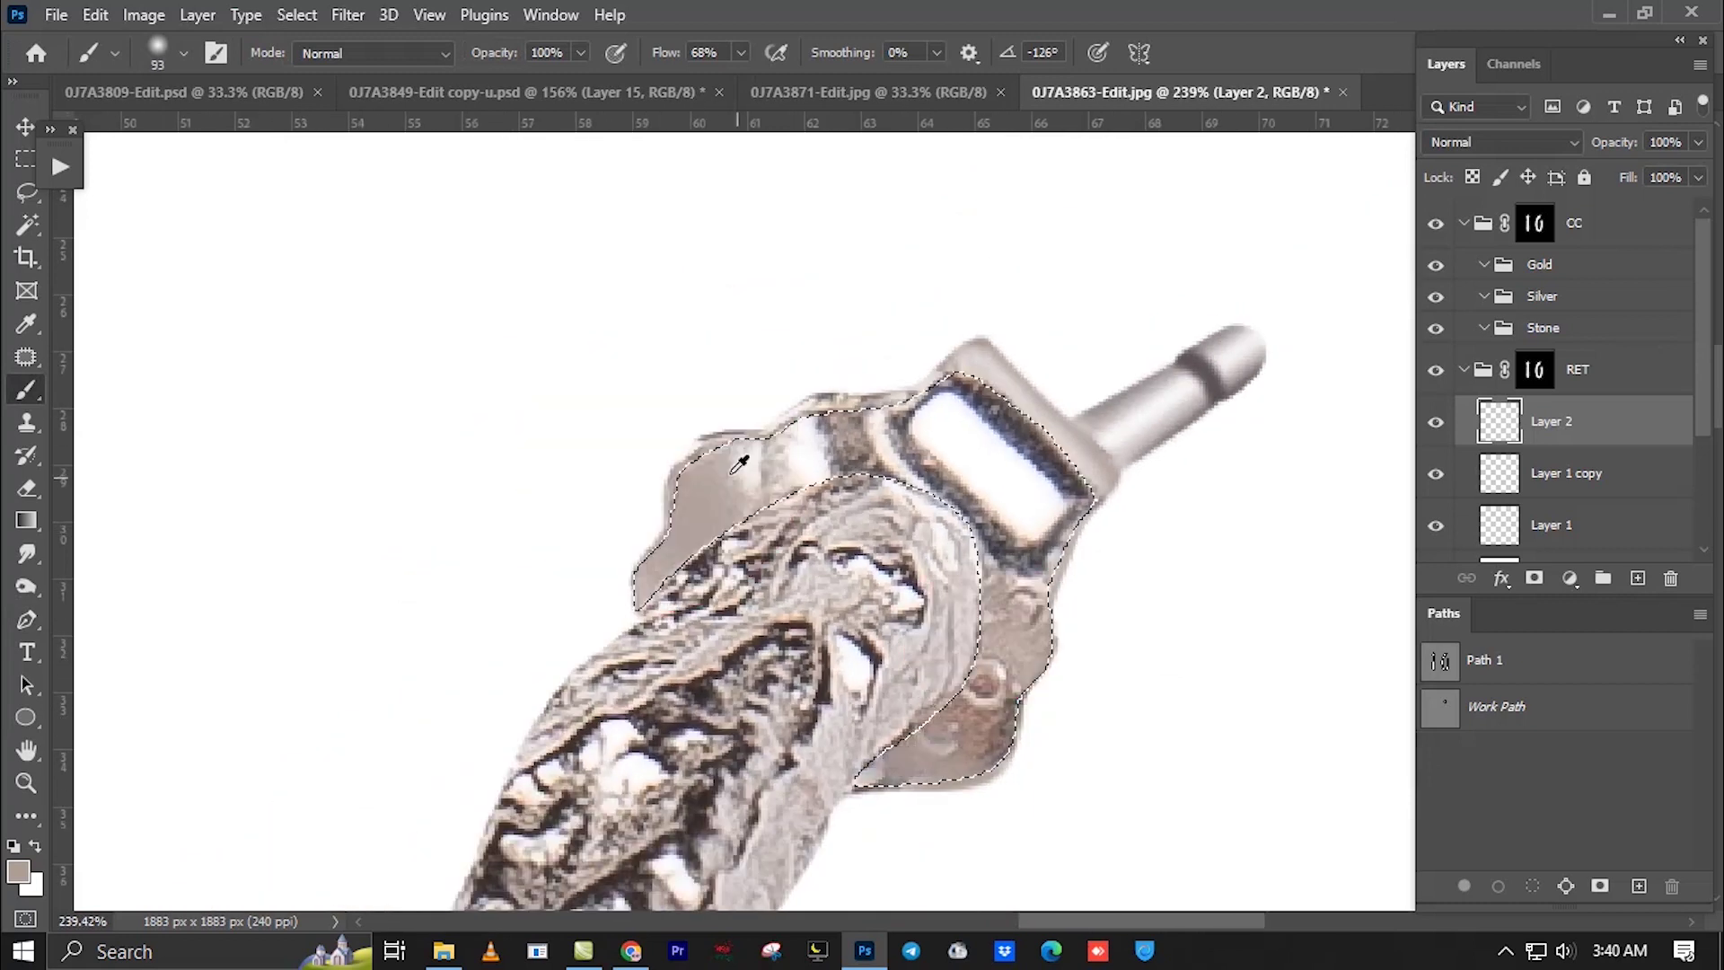
# Paint the right earring's backing plate smooth grey with a near-white highlight.
pyautogui.moveTo(683, 467); pyautogui.dragTo(1011, 756)
pyautogui.keyDown('alt'); pyautogui.click(957, 399); pyautogui.keyUp('alt')
pyautogui.moveTo(635, 366)
pyautogui.mouseDown()
pyautogui.moveTo(1057, 790)
pyautogui.moveTo(623, 385)
pyautogui.mouseUp()
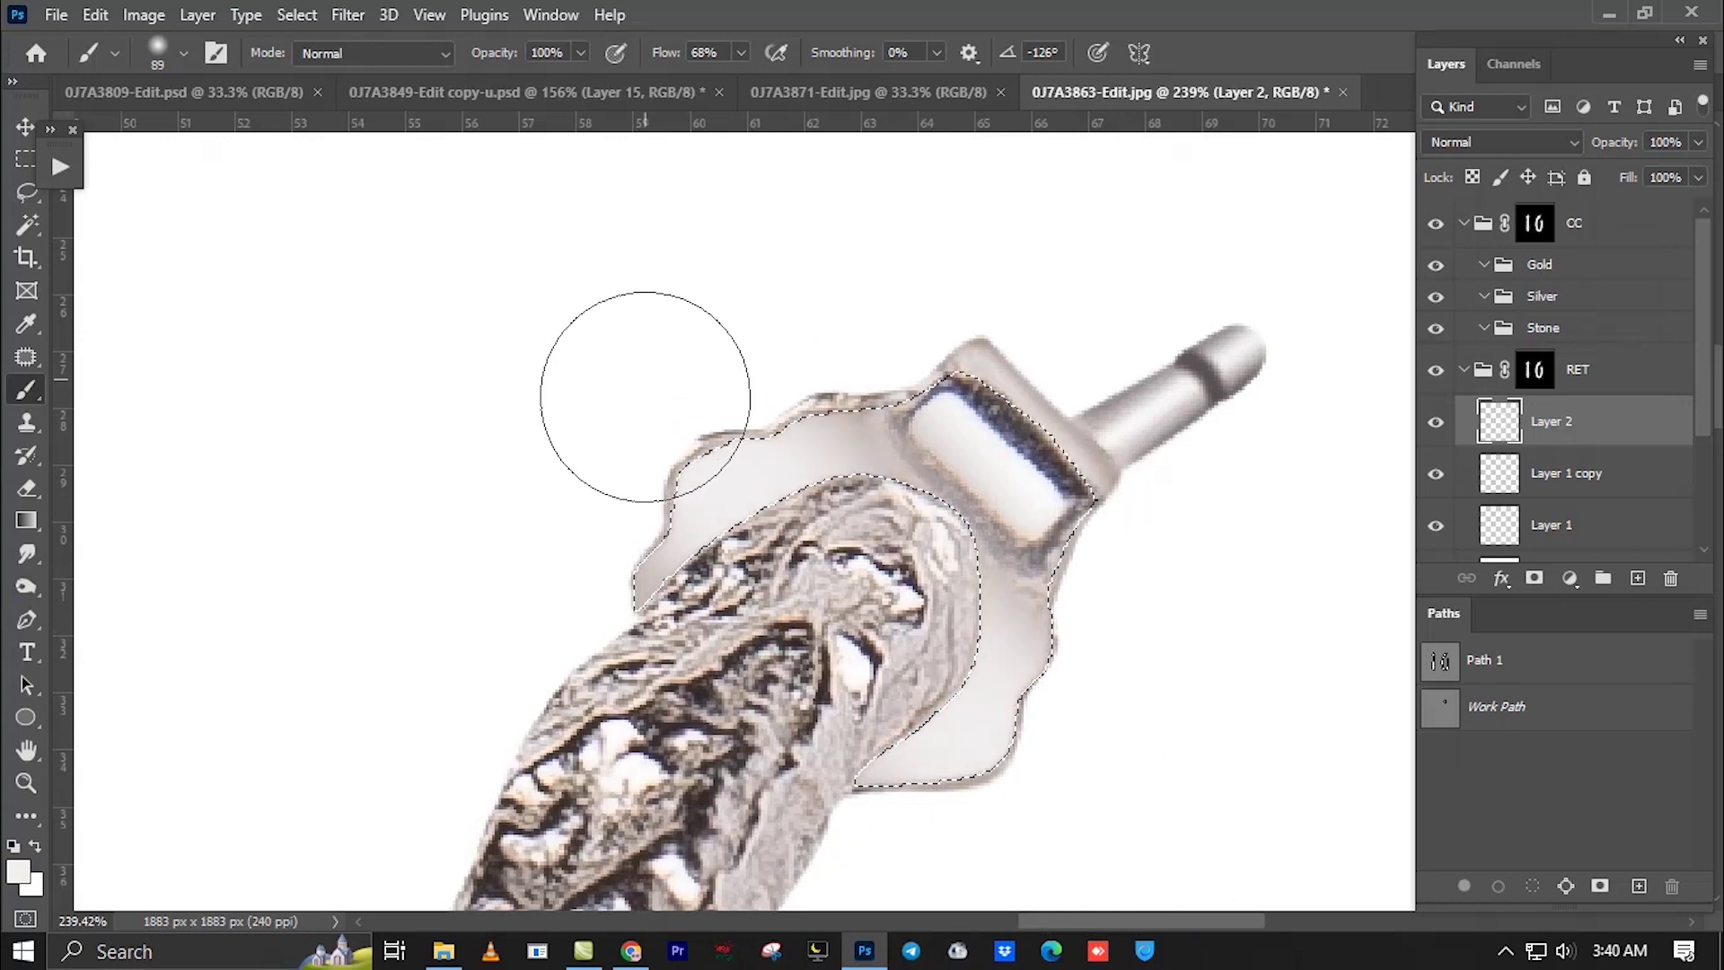
pyautogui.hotkey('ctrl', 'd')
pyautogui.scroll(-2, 808, 538)
pyautogui.scroll(3, 898, 602)
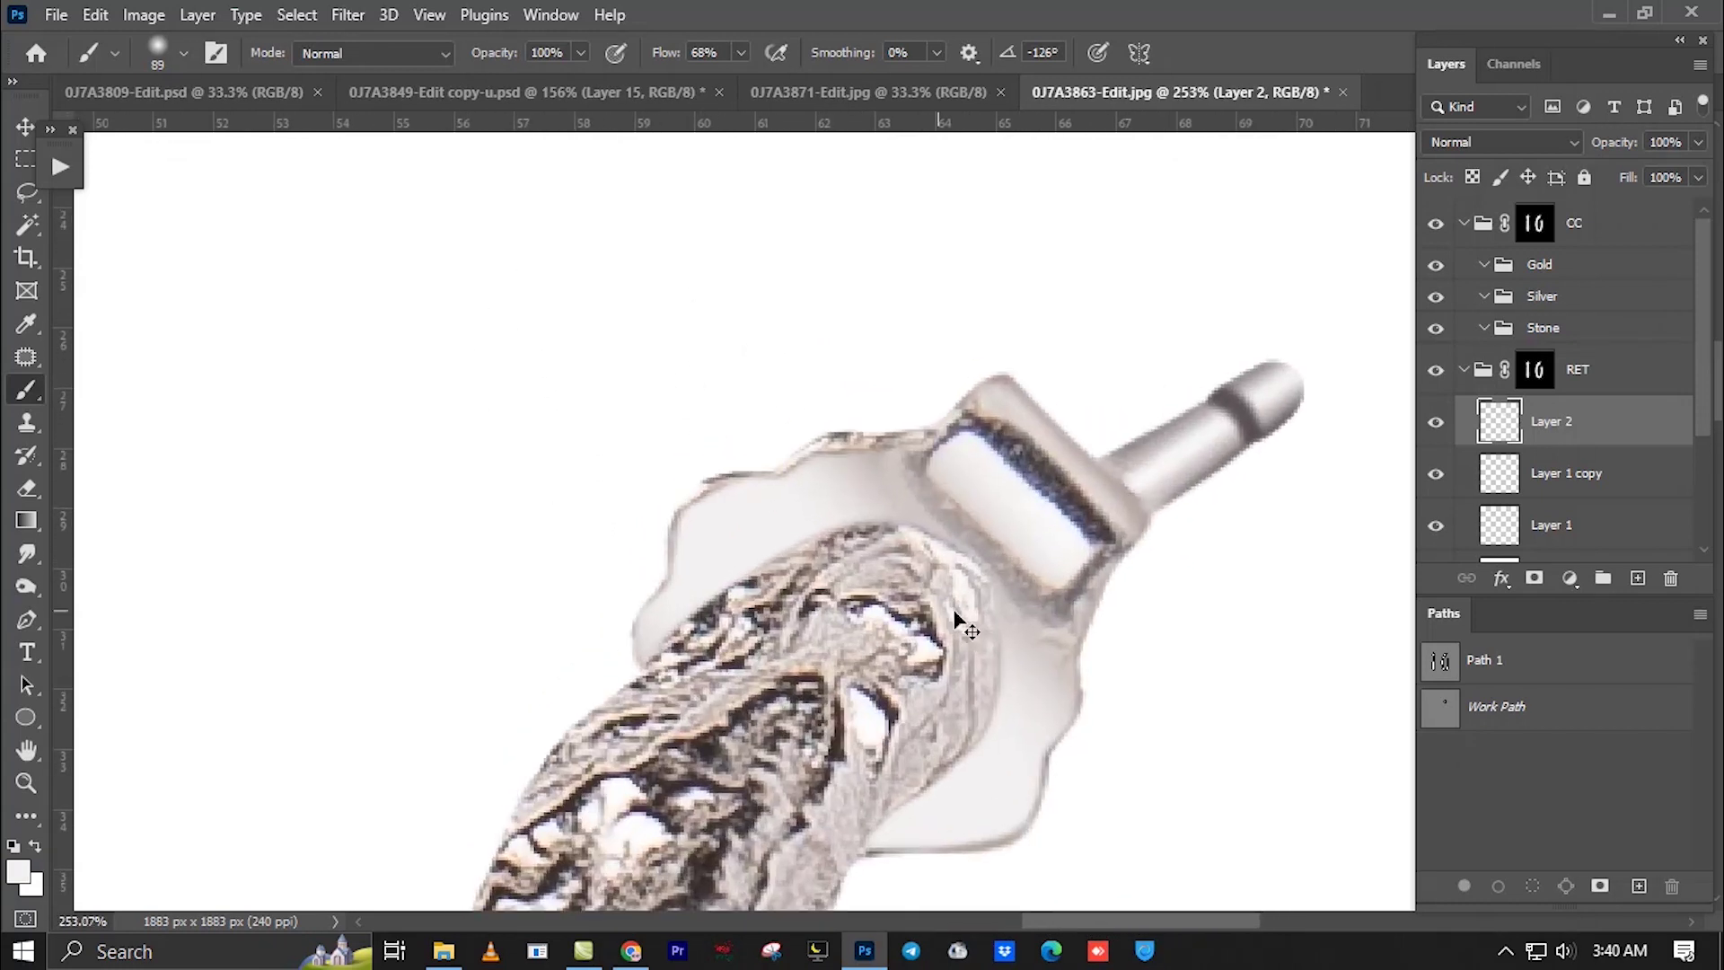
pyautogui.hotkey('ctrl', 'shift', 'd')
# Select the whole earring outline, then place the first path anchors along the left plate's edge.
pyautogui.keyDown('ctrl'); pyautogui.click(1440, 662); pyautogui.keyUp('ctrl')
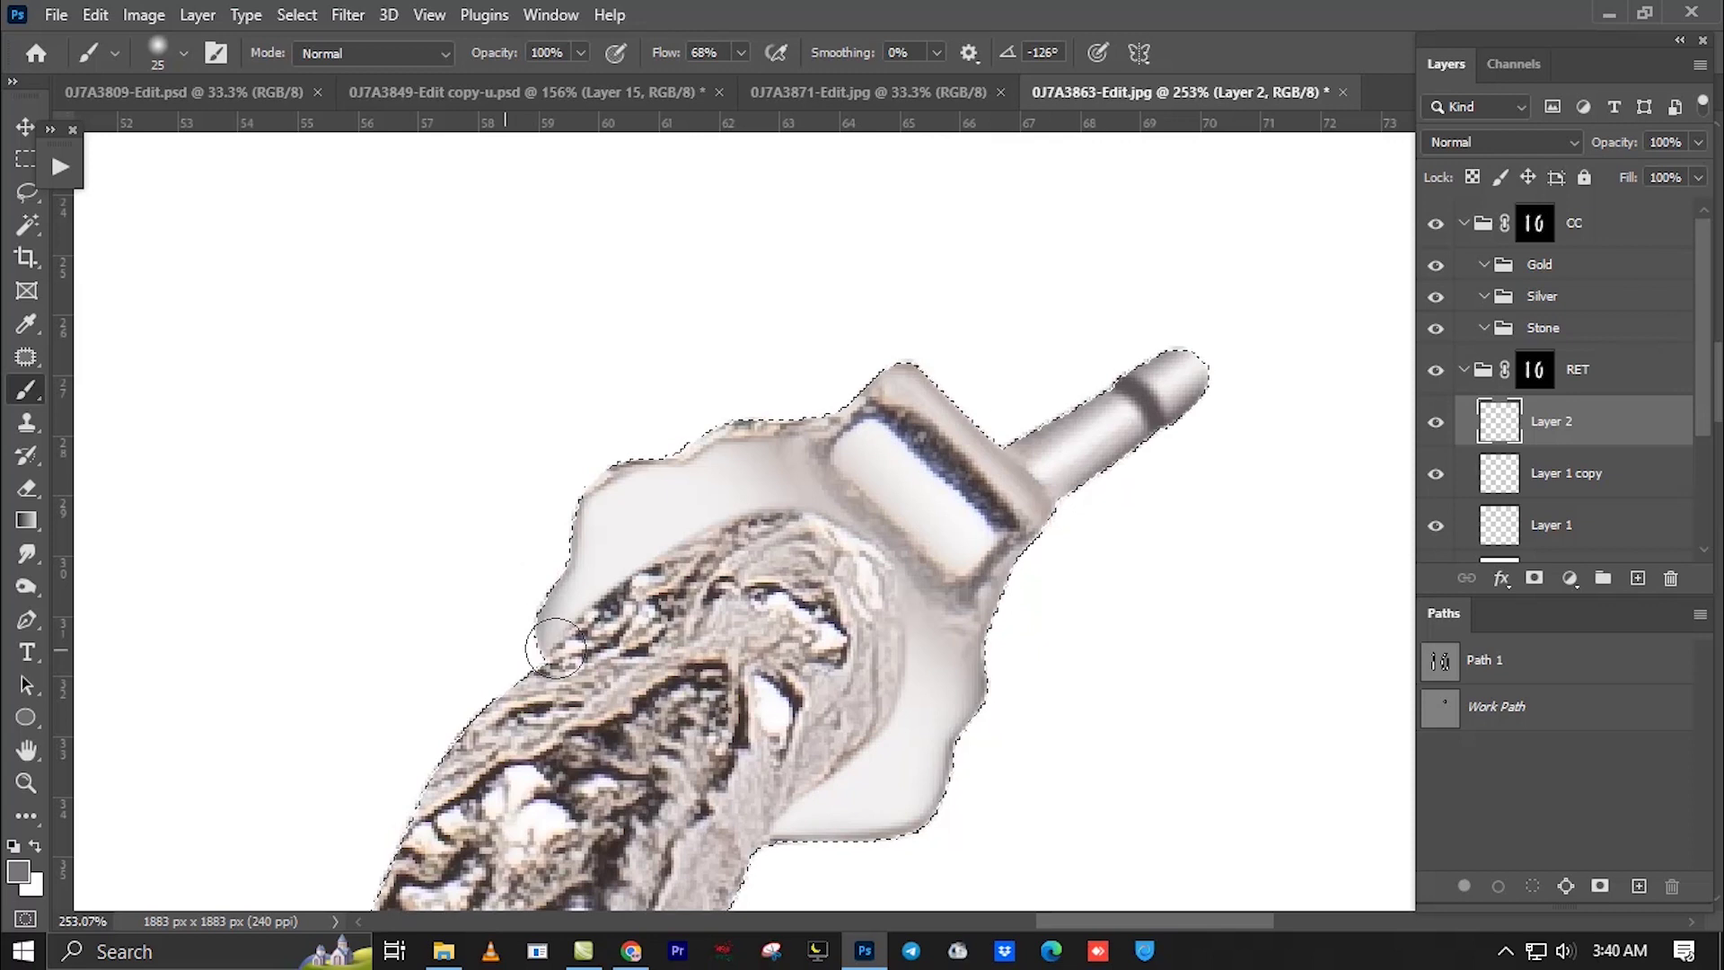
pyautogui.scroll(-5, 773, 623)
pyautogui.moveTo(386, 478)
pyautogui.mouseDown()
pyautogui.moveTo(660, 562)
pyautogui.moveTo(701, 454)
pyautogui.mouseUp()
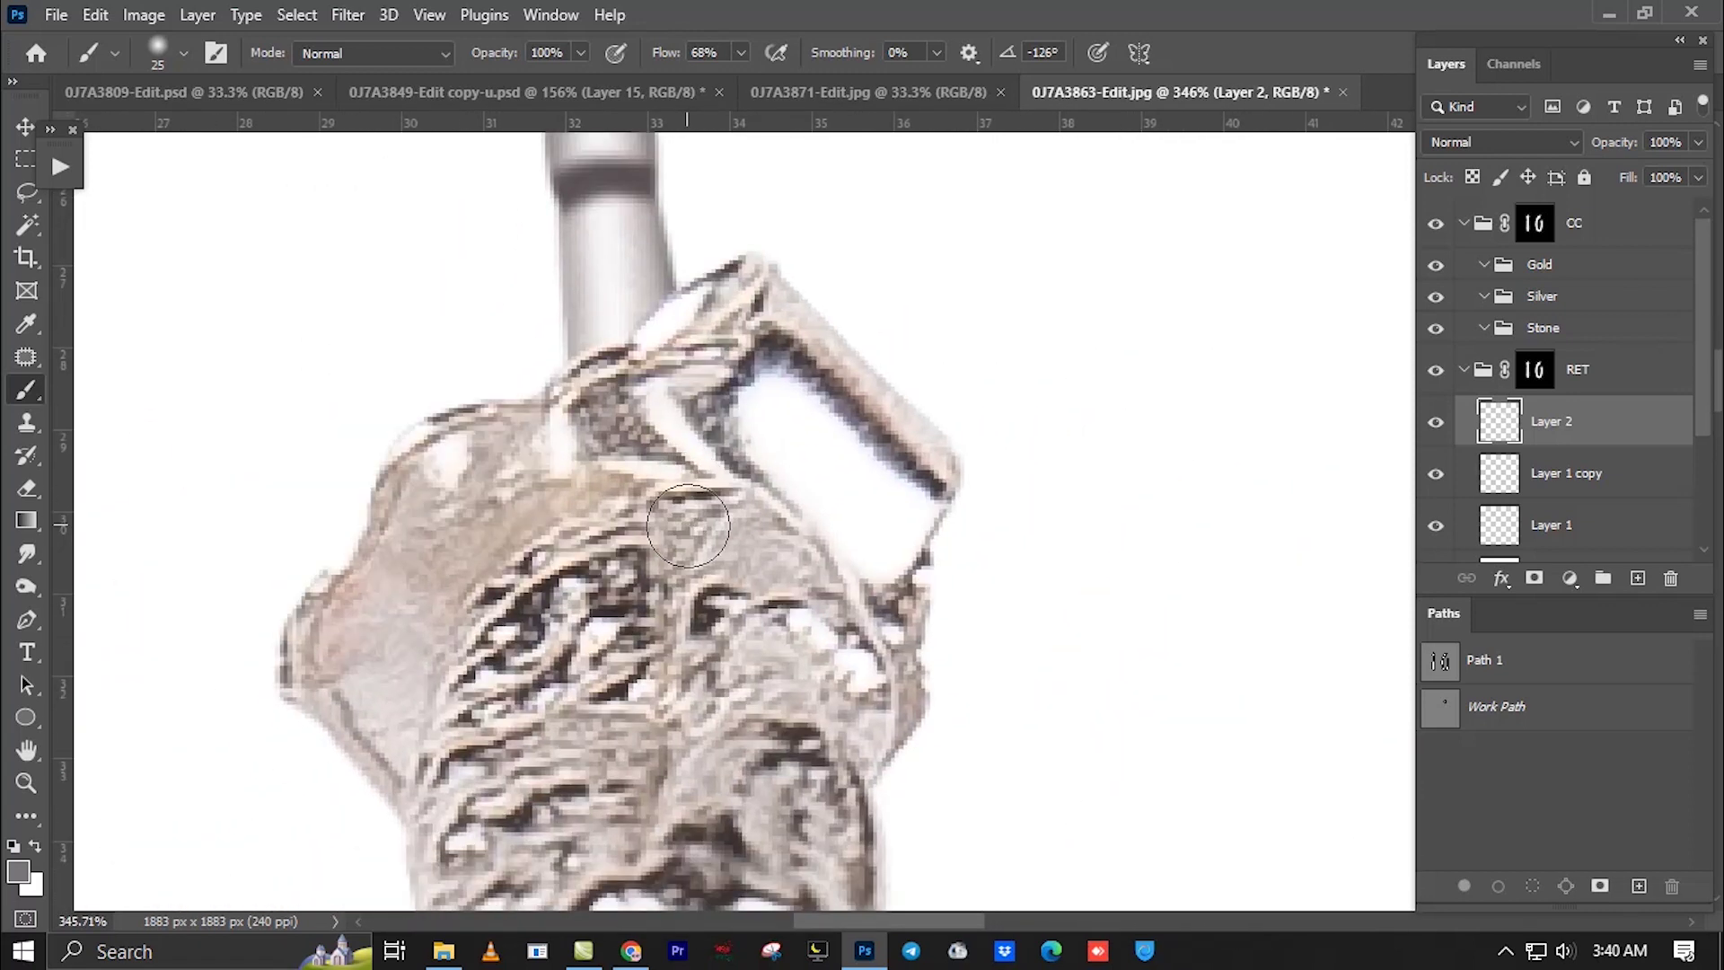
pyautogui.click(399, 789)
pyautogui.moveTo(314, 662); pyautogui.dragTo(308, 644)
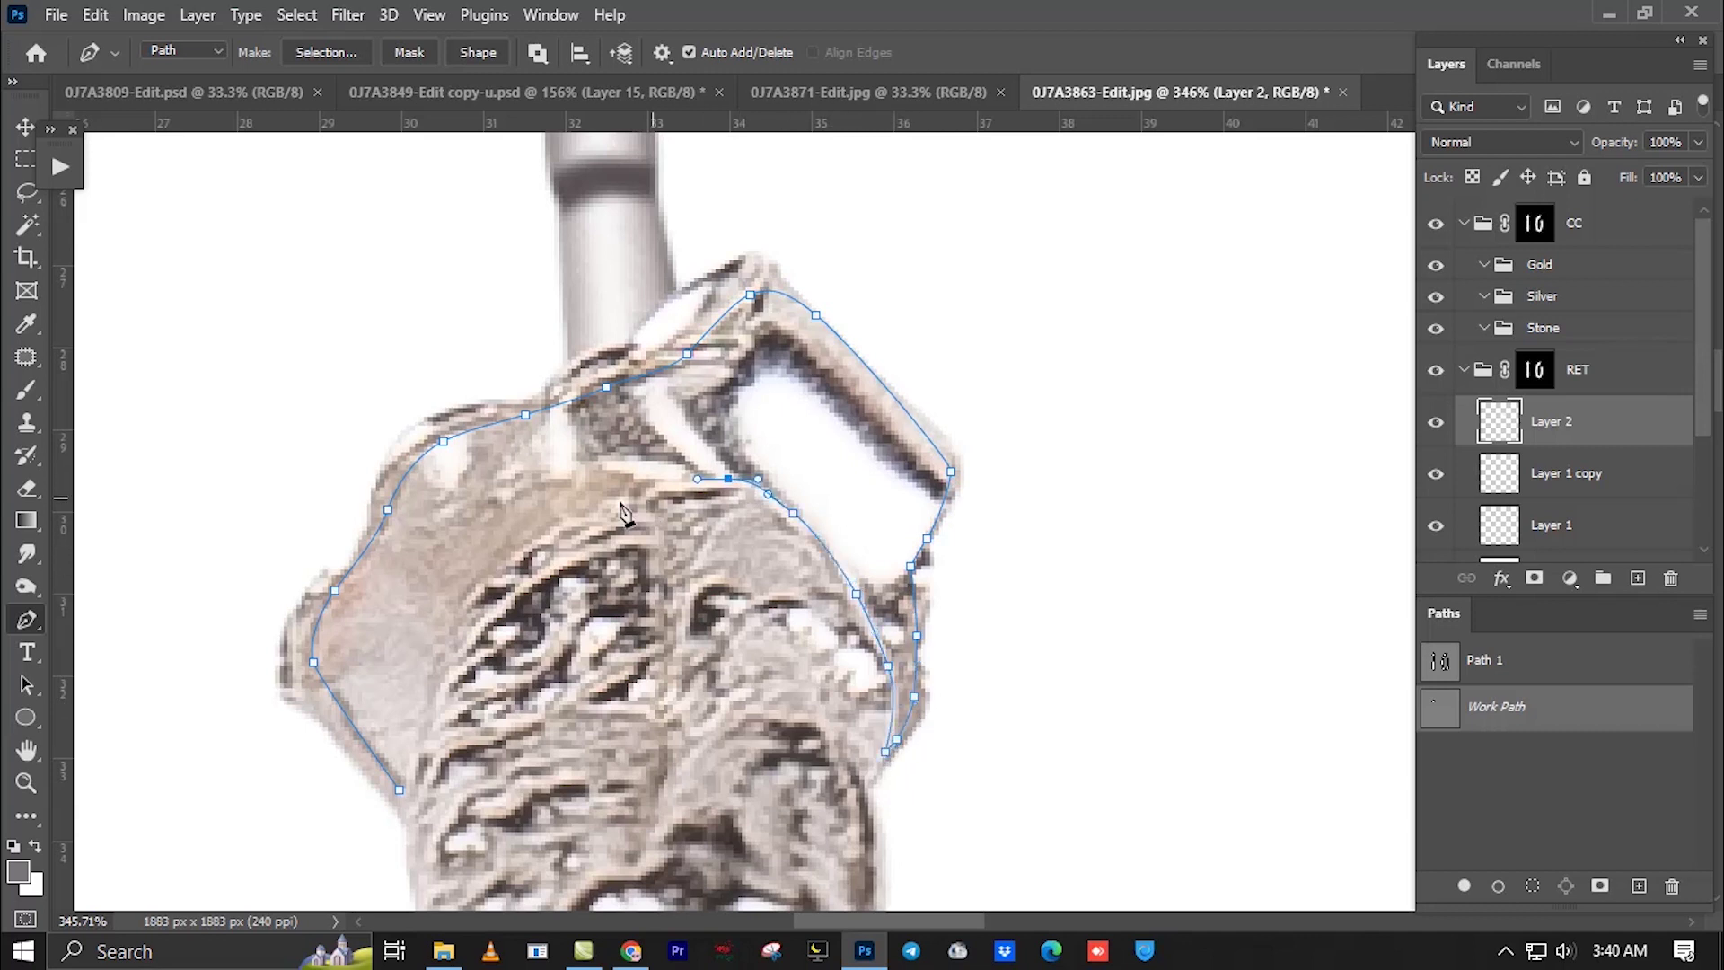
# Turn the closed back-plate outline into a selection and paint it white with sampled grey shading.
pyautogui.click(399, 790)
pyautogui.hotkey('ctrl', '-')
pyautogui.hotkey('ctrl', 'Return')
pyautogui.press('b')
pyautogui.keyDown('alt'); pyautogui.click(626, 456); pyautogui.keyUp('alt')
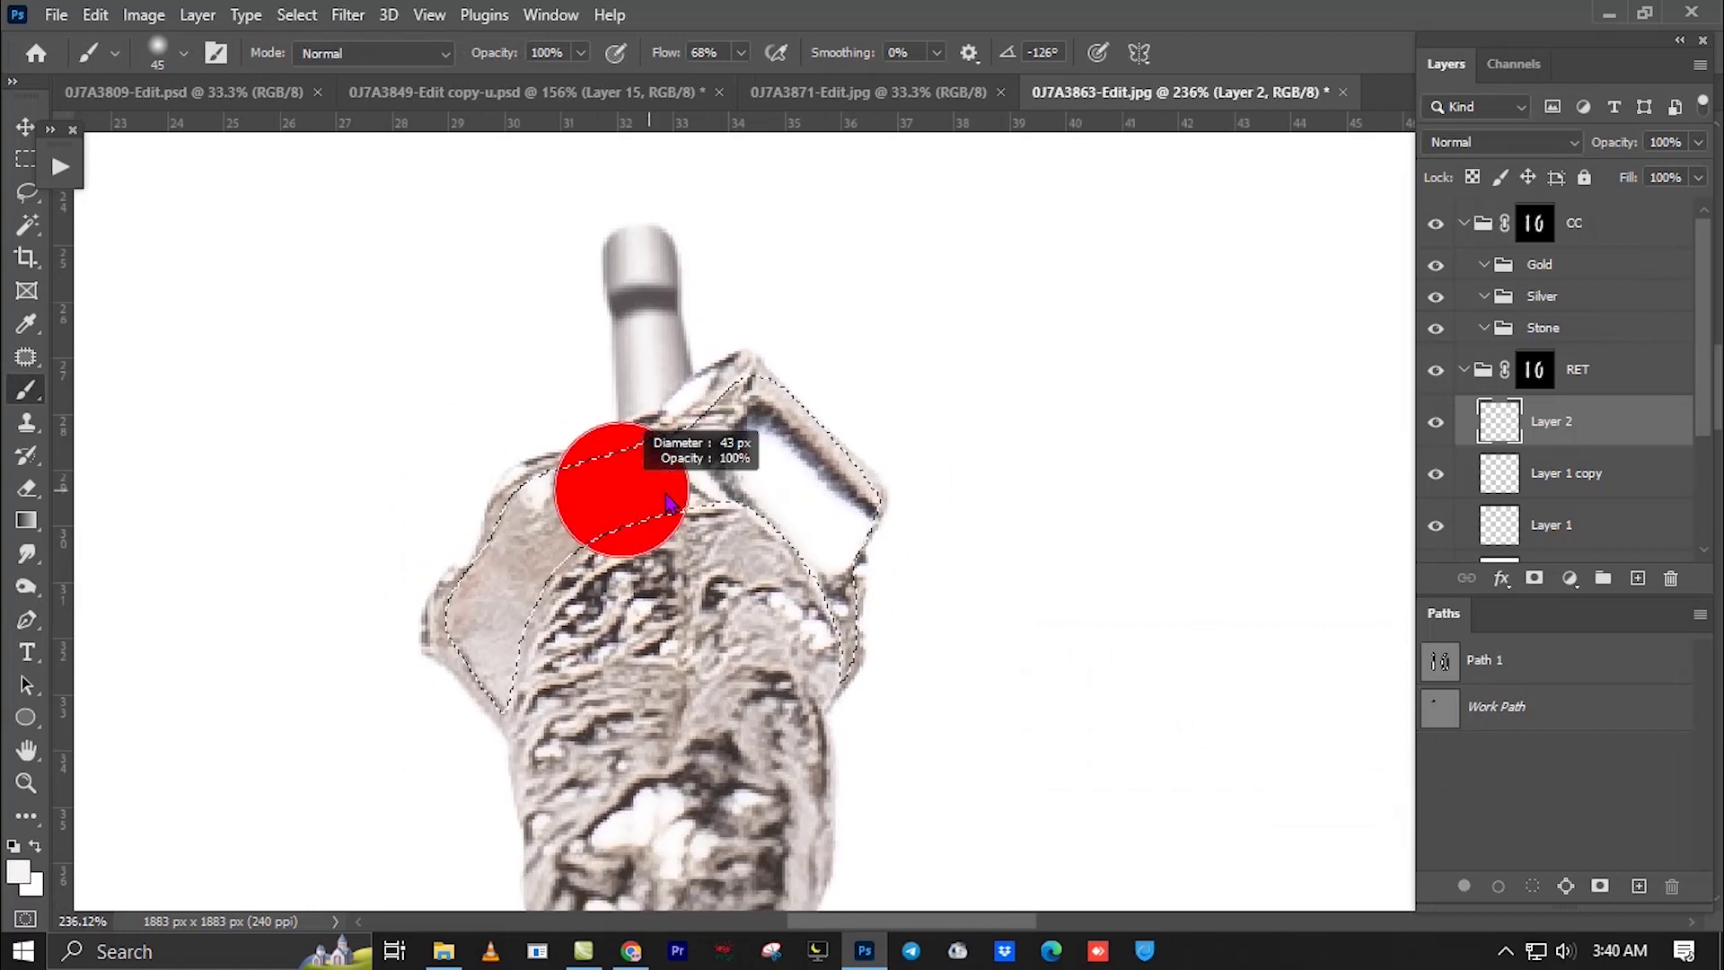
pyautogui.moveTo(538, 635); pyautogui.dragTo(619, 485)
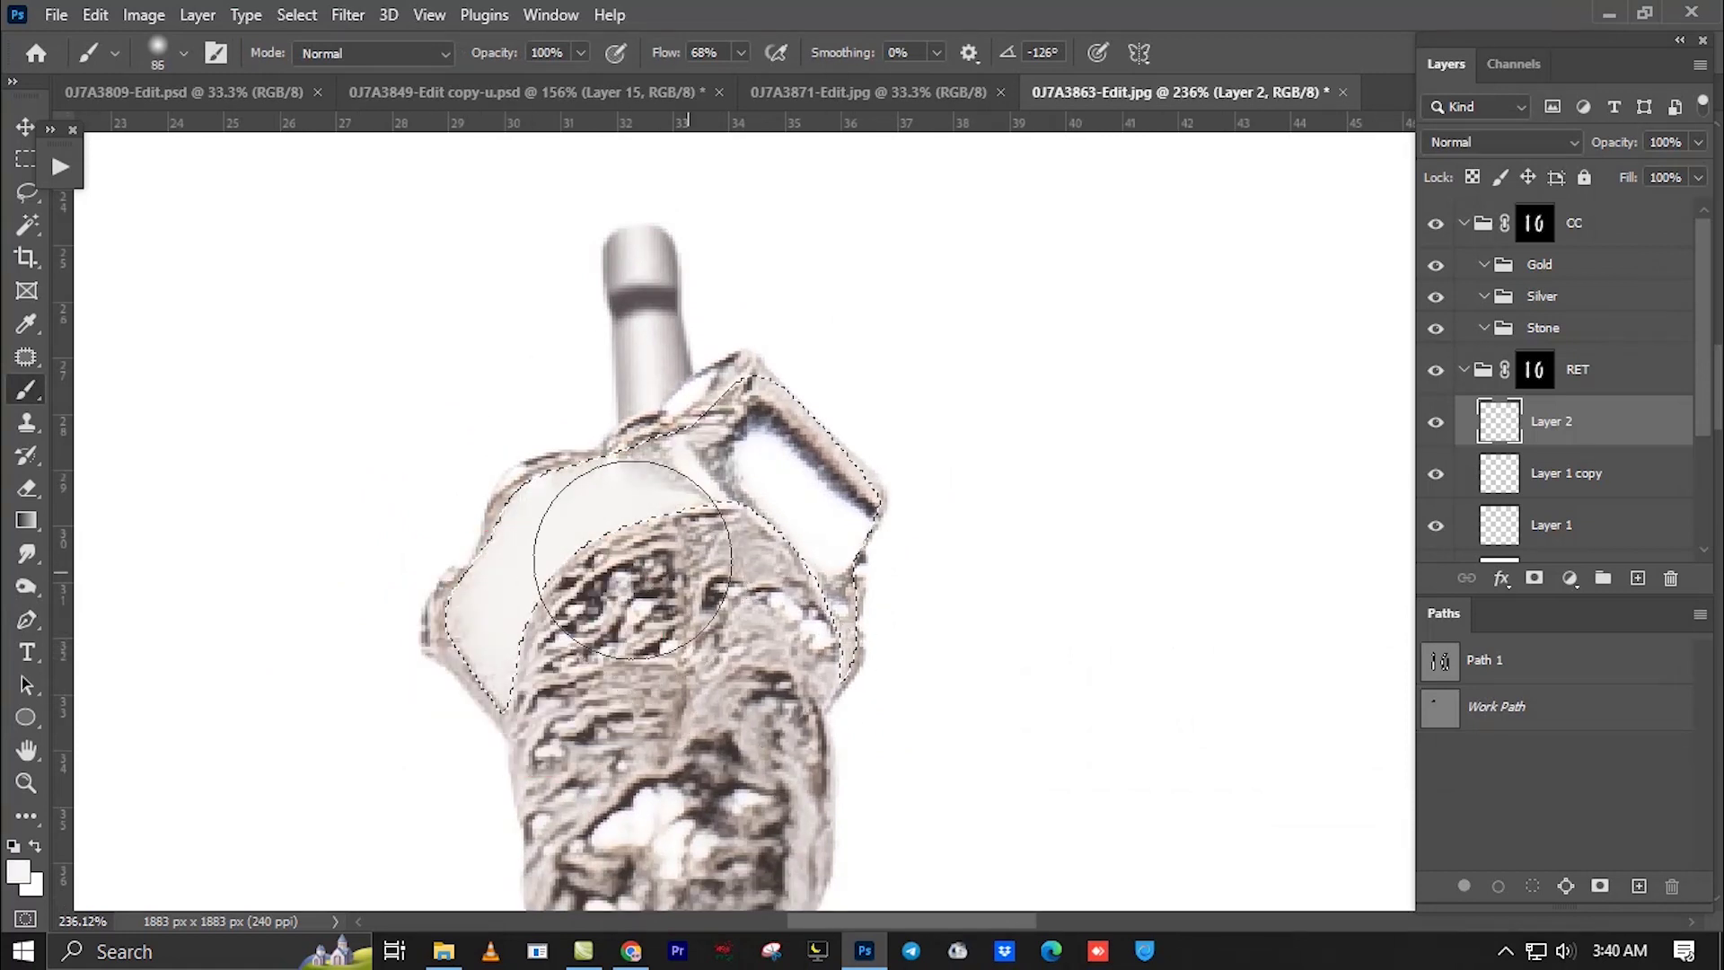
pyautogui.moveTo(597, 422); pyautogui.dragTo(714, 485)
pyautogui.keyDown('alt'); pyautogui.click(787, 391); pyautogui.keyUp('alt')
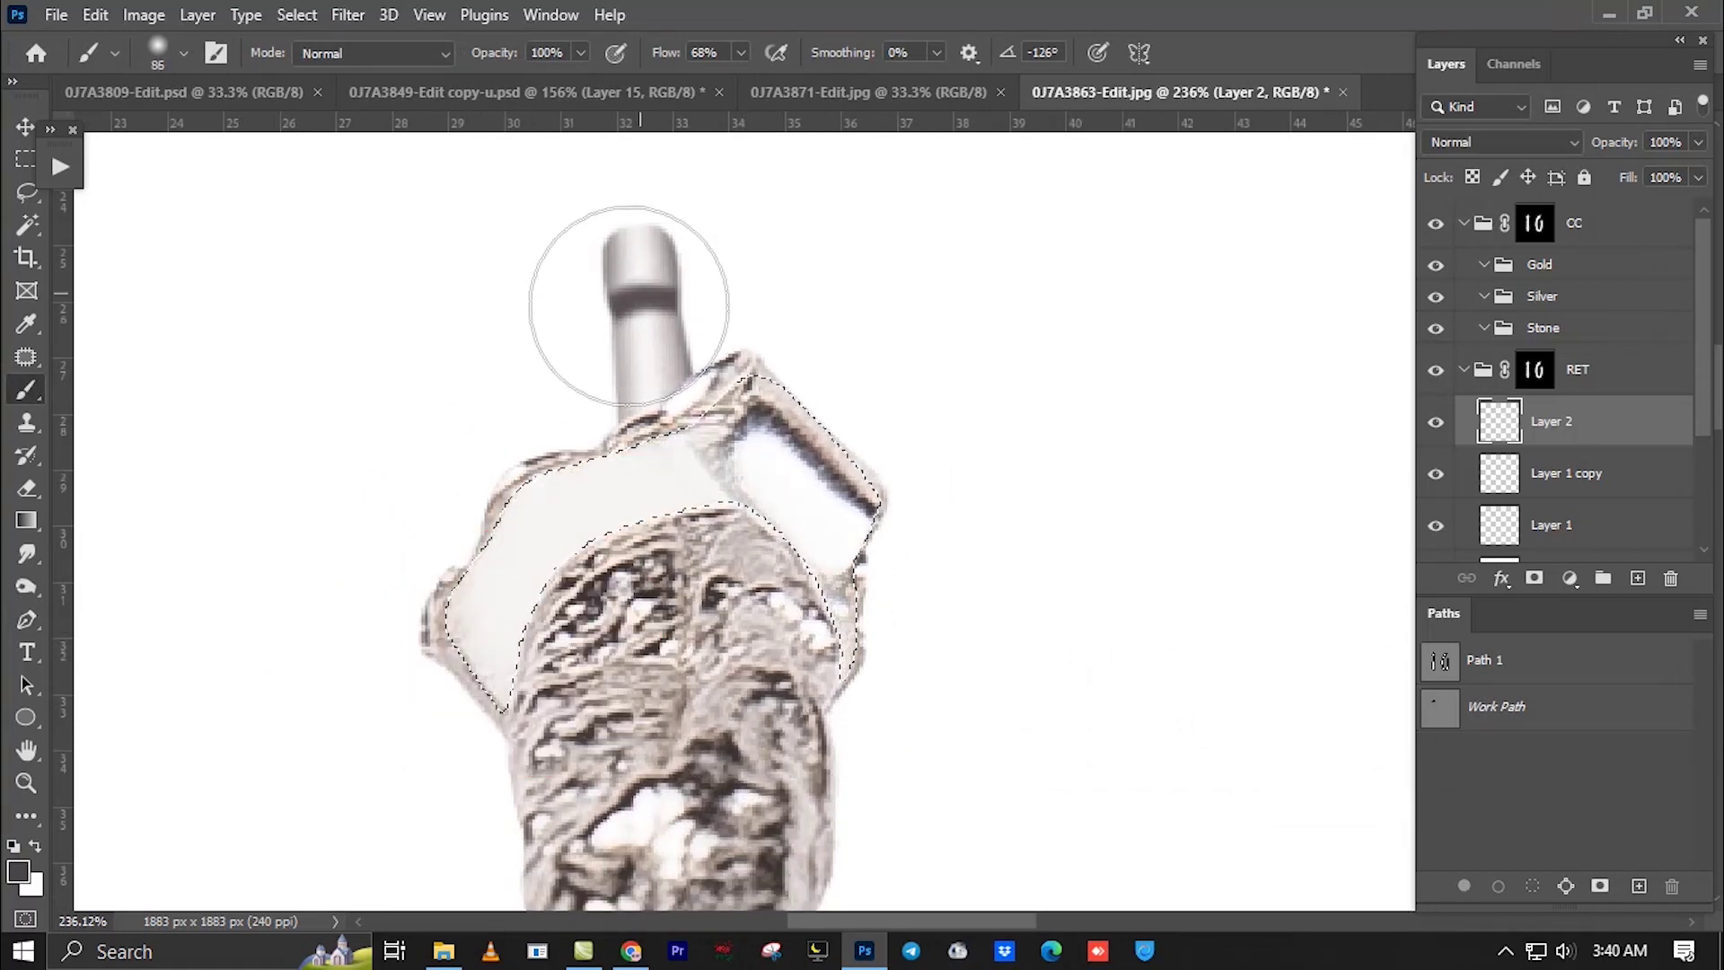
pyautogui.moveTo(353, 616)
pyautogui.mouseDown()
pyautogui.moveTo(454, 423)
pyautogui.moveTo(636, 304)
pyautogui.mouseUp()
pyautogui.hotkey('ctrl', 'd')
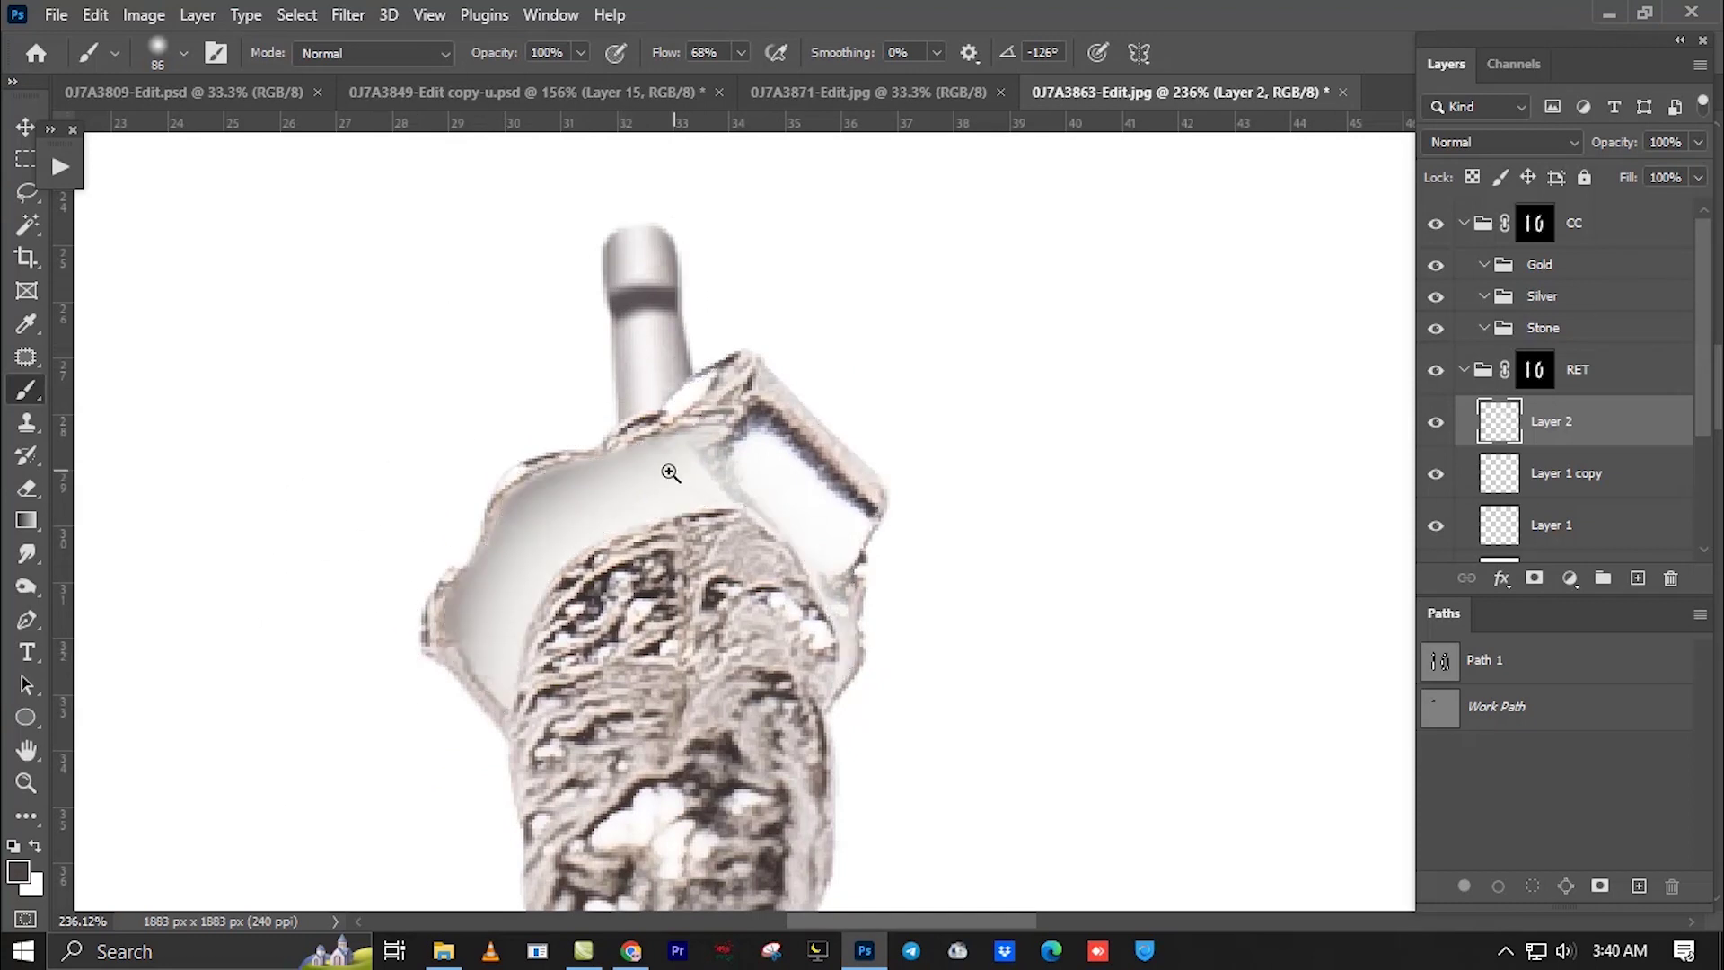
# Load the saved plate path as a selection and shrink the brush for edge work.
pyautogui.scroll(-3, 670, 473)
pyautogui.scroll(3, 898, 539)
pyautogui.scroll(2, 1019, 563)
pyautogui.scroll(-2, 751, 365)
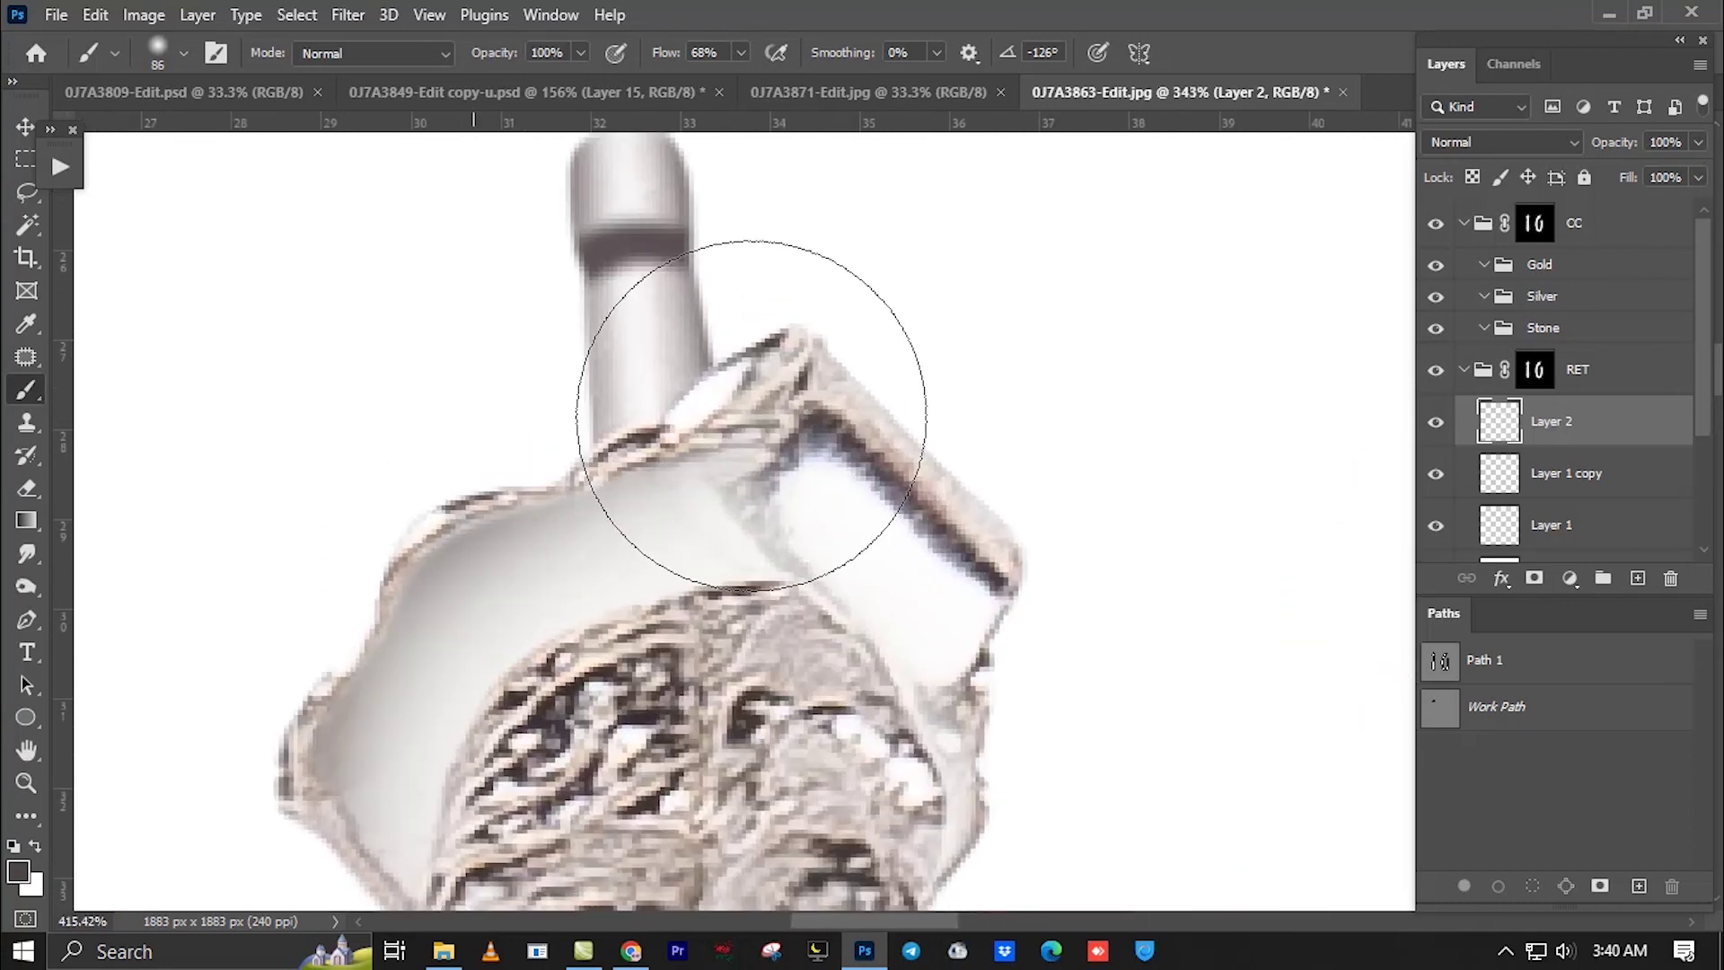
pyautogui.scroll(2, 764, 431)
pyautogui.scroll(-1, 782, 501)
pyautogui.keyDown('ctrl'); pyautogui.click(1434, 664); pyautogui.keyUp('ctrl')
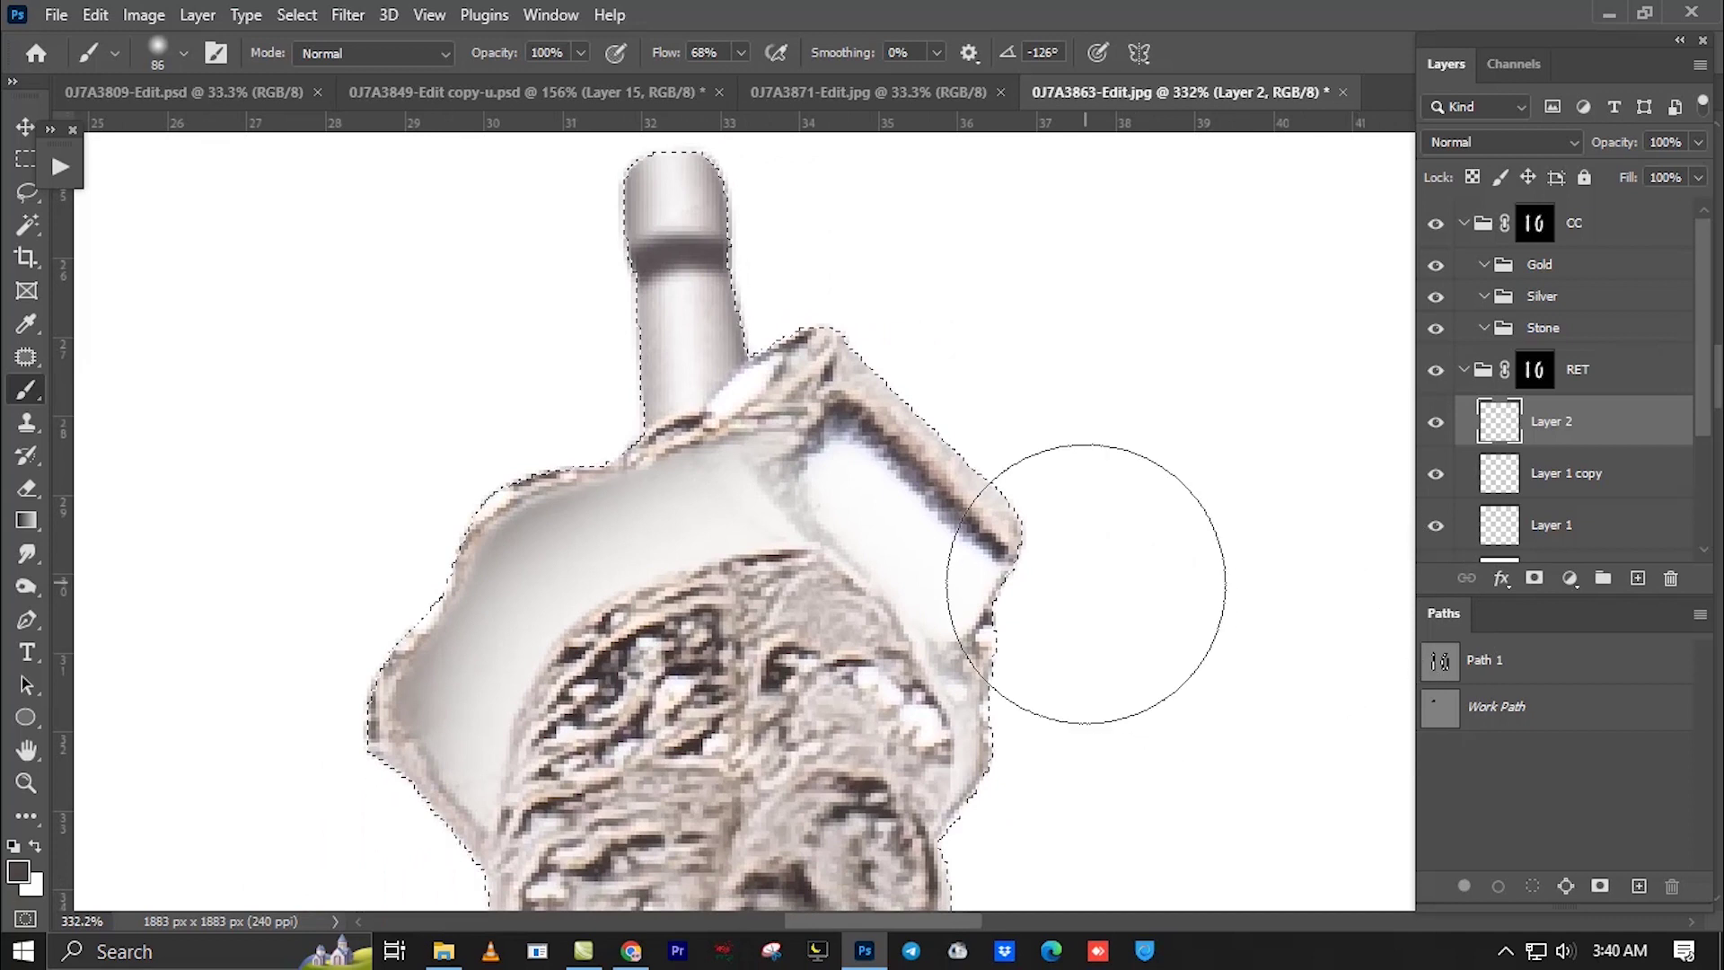
pyautogui.press('[')
pyautogui.press('[')
pyautogui.press('[')
pyautogui.press('[')
pyautogui.press('[')
pyautogui.press('[')
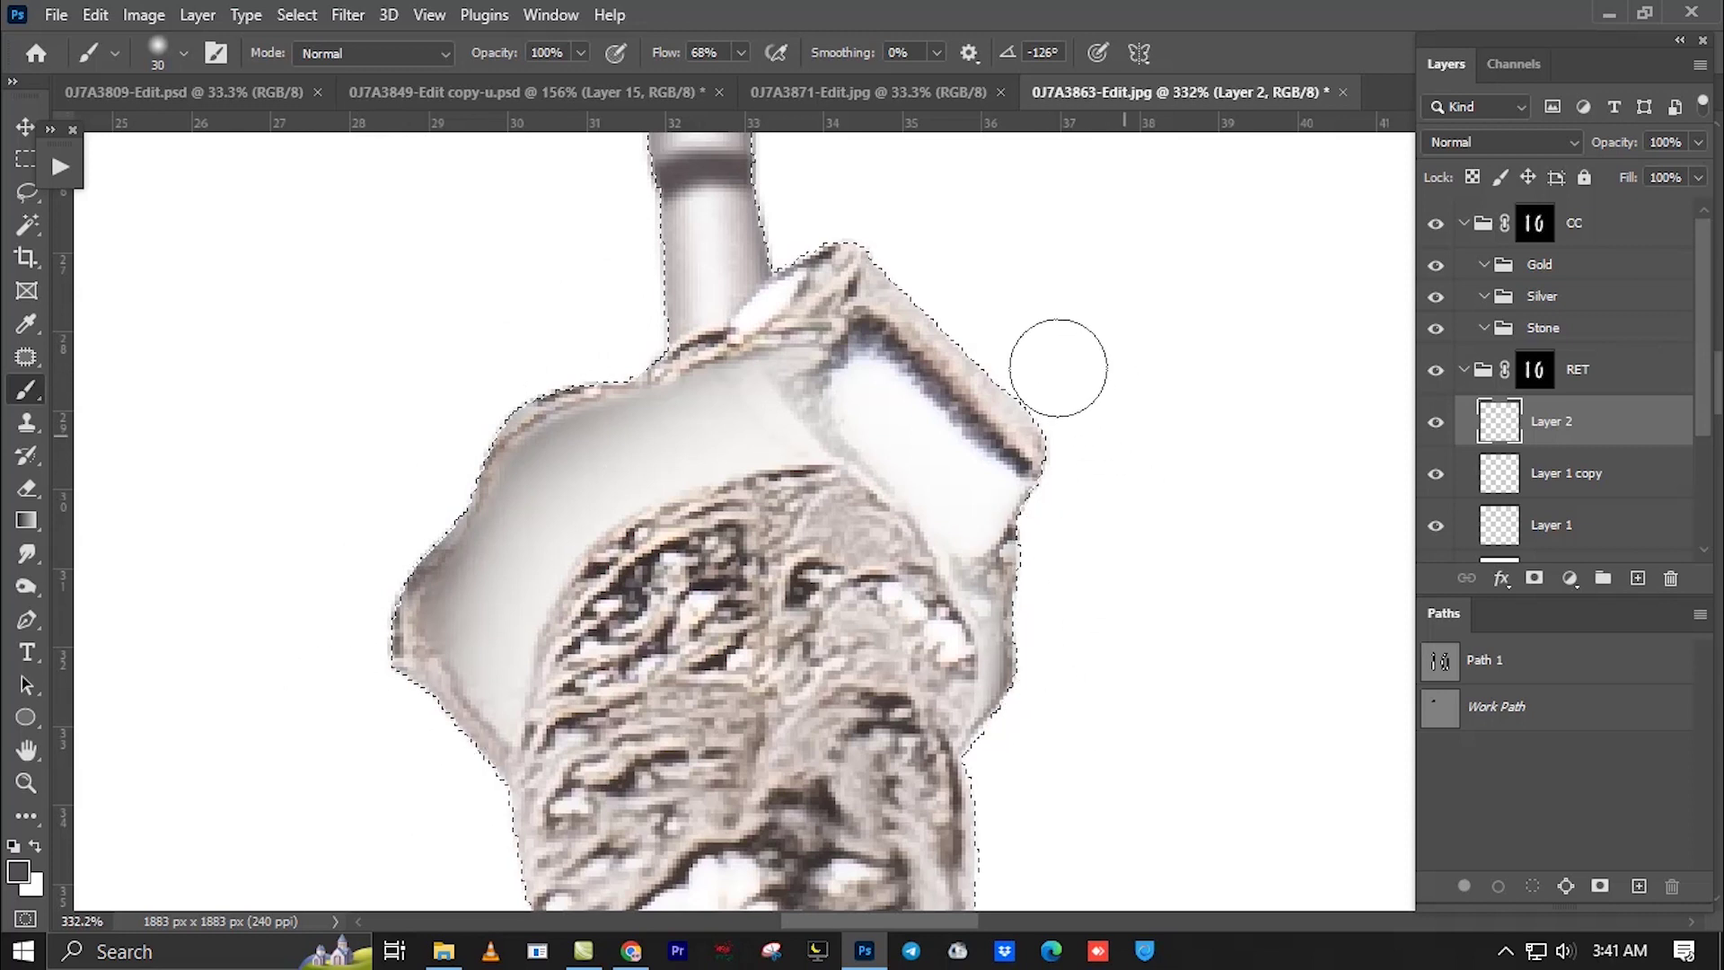
pyautogui.scroll(-5, 1058, 367)
pyautogui.moveTo(310, 416); pyautogui.dragTo(503, 512)
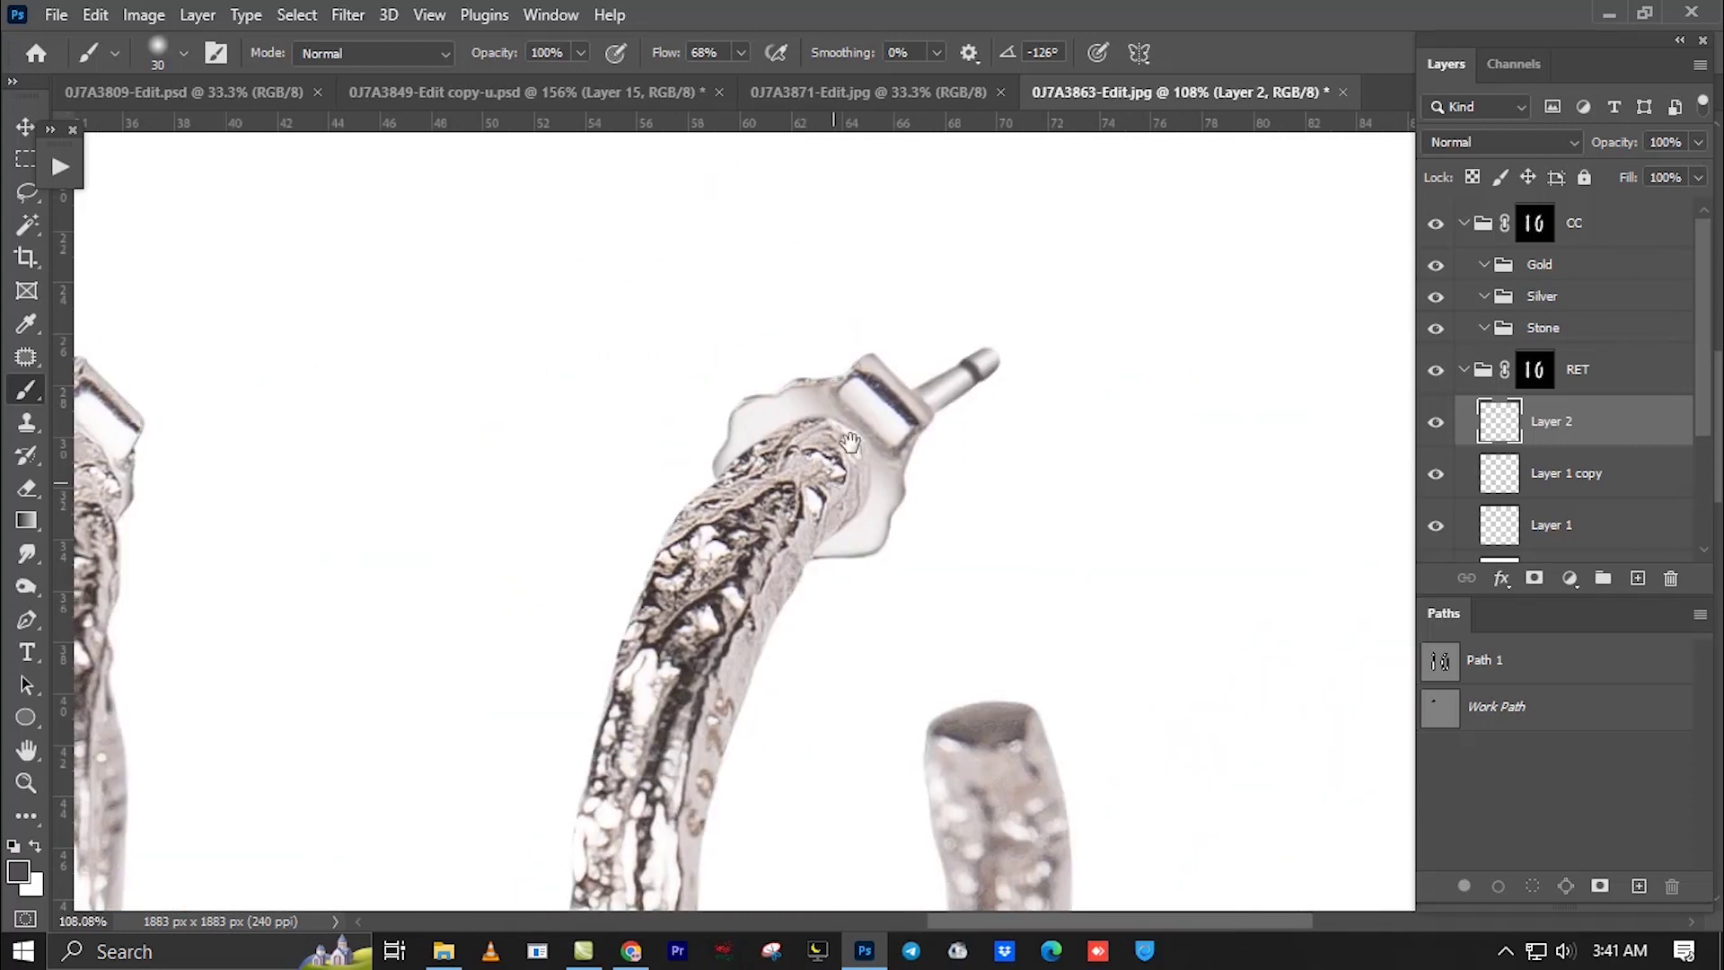
# Stamp all visible layers into a merged layer and apply the Oil Paint filter.
pyautogui.scroll(2, 851, 442)
pyautogui.hotkey('ctrl', 'shift', 'alt', 'e')
pyautogui.scroll(2, 1136, 409)
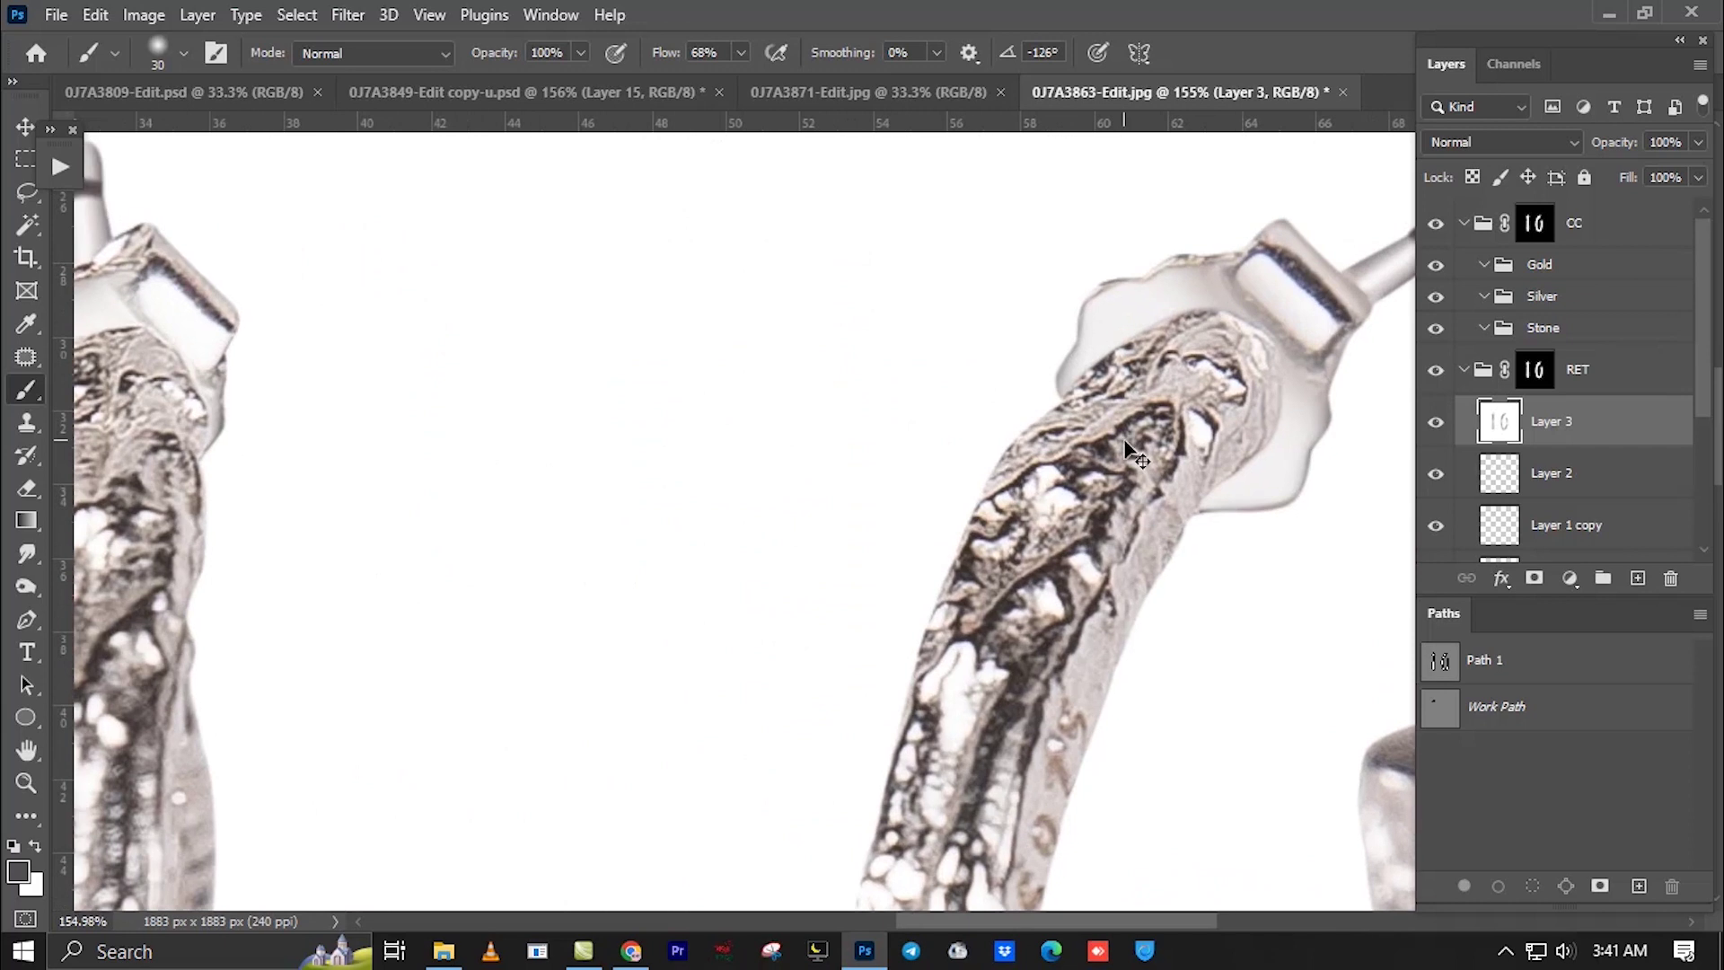
pyautogui.hotkey('ctrl', 'alt', 'f')
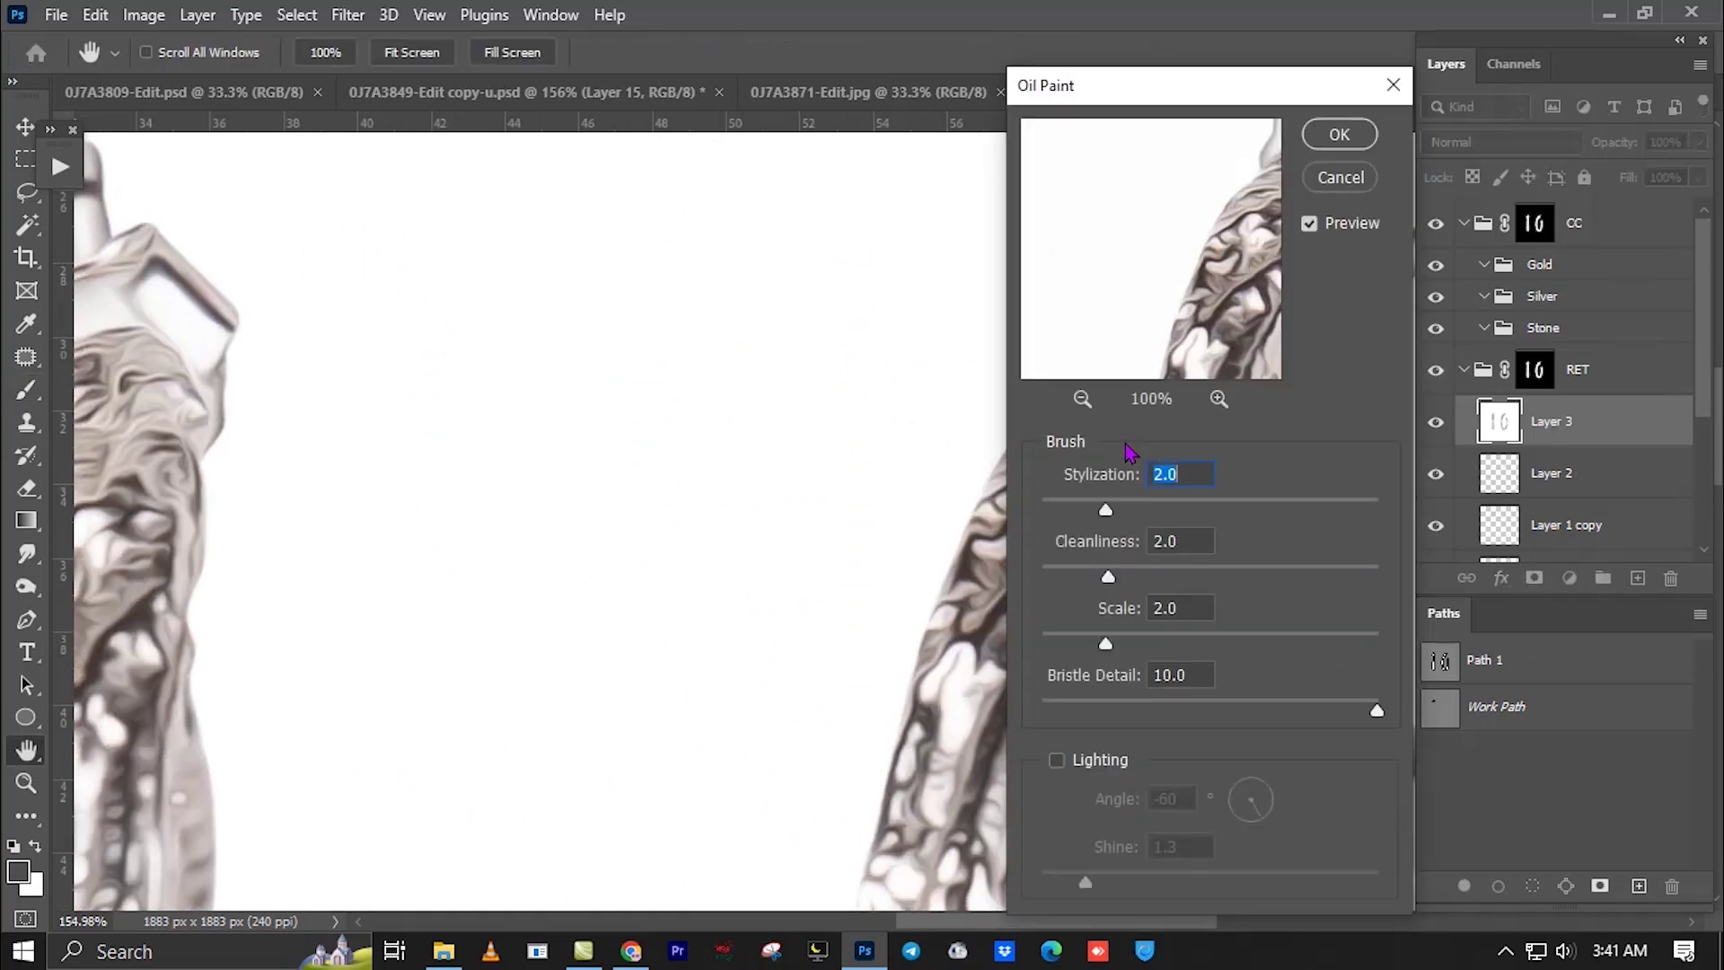
pyautogui.press('Return')
# Give the merged layer a black hiding mask and load Path 1 as a selection.
pyautogui.keyDown('alt'); pyautogui.click(1533, 577); pyautogui.keyUp('alt')
pyautogui.press('b')
pyautogui.scroll(2, 1160, 545)
pyautogui.scroll(1, 1160, 545)
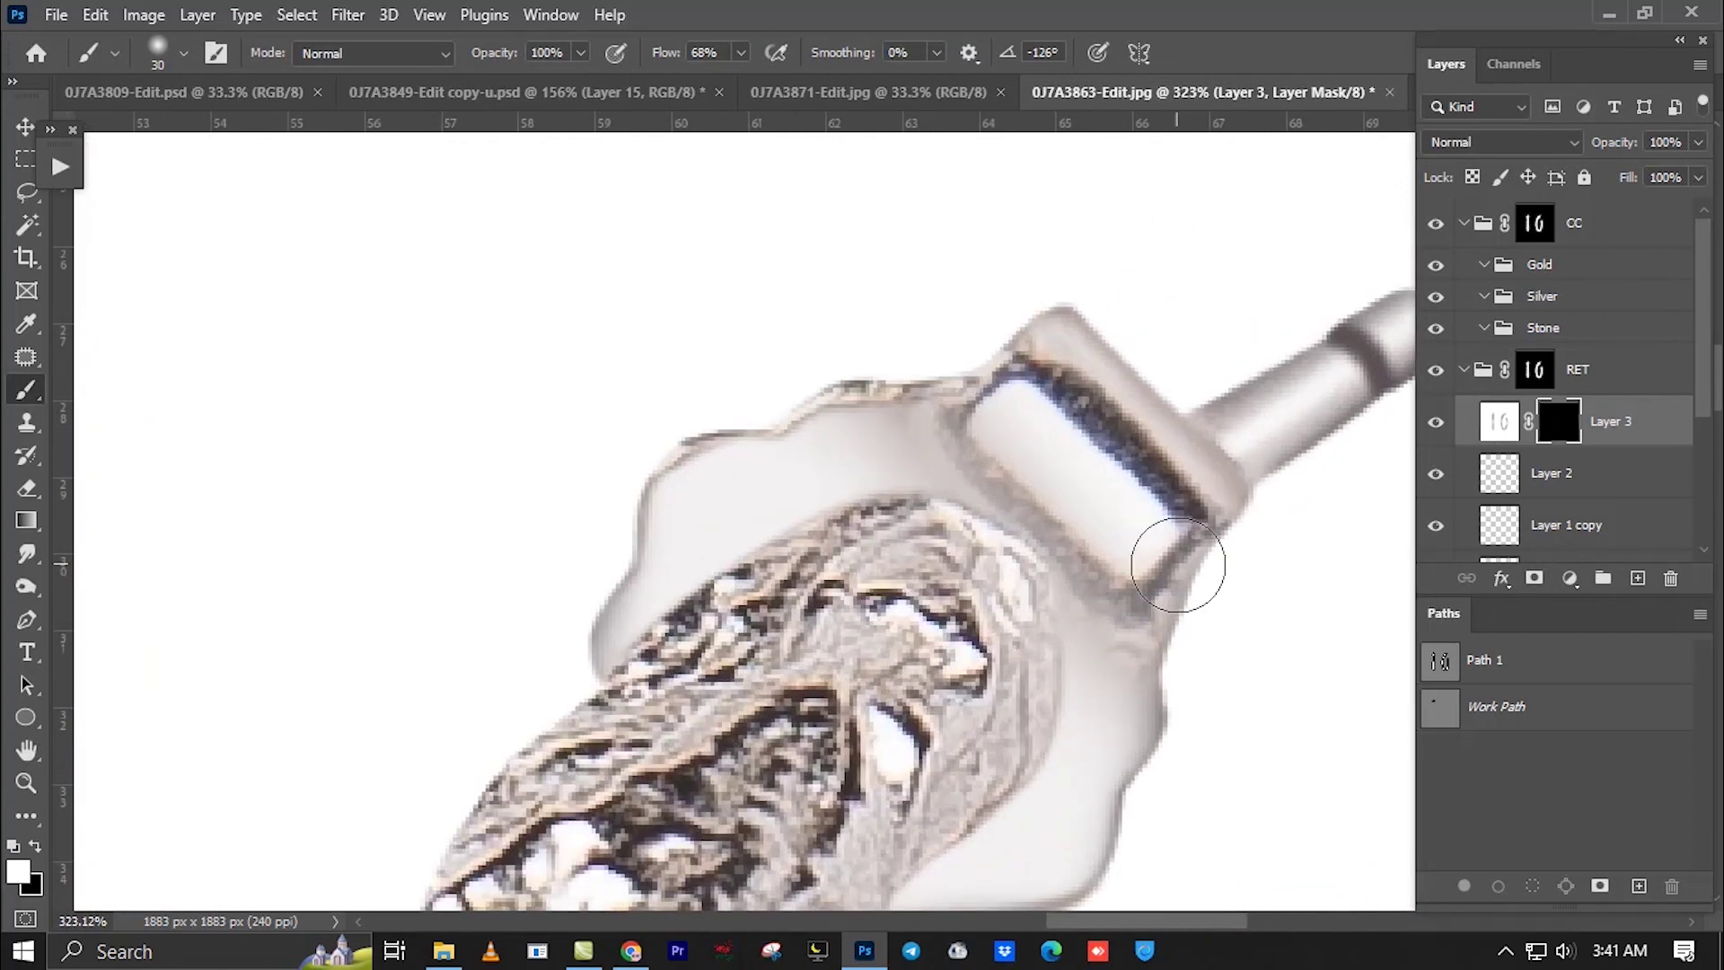
pyautogui.keyDown('ctrl'); pyautogui.click(1436, 663); pyautogui.keyUp('ctrl')
pyautogui.moveTo(1194, 431); pyautogui.dragTo(1033, 458)
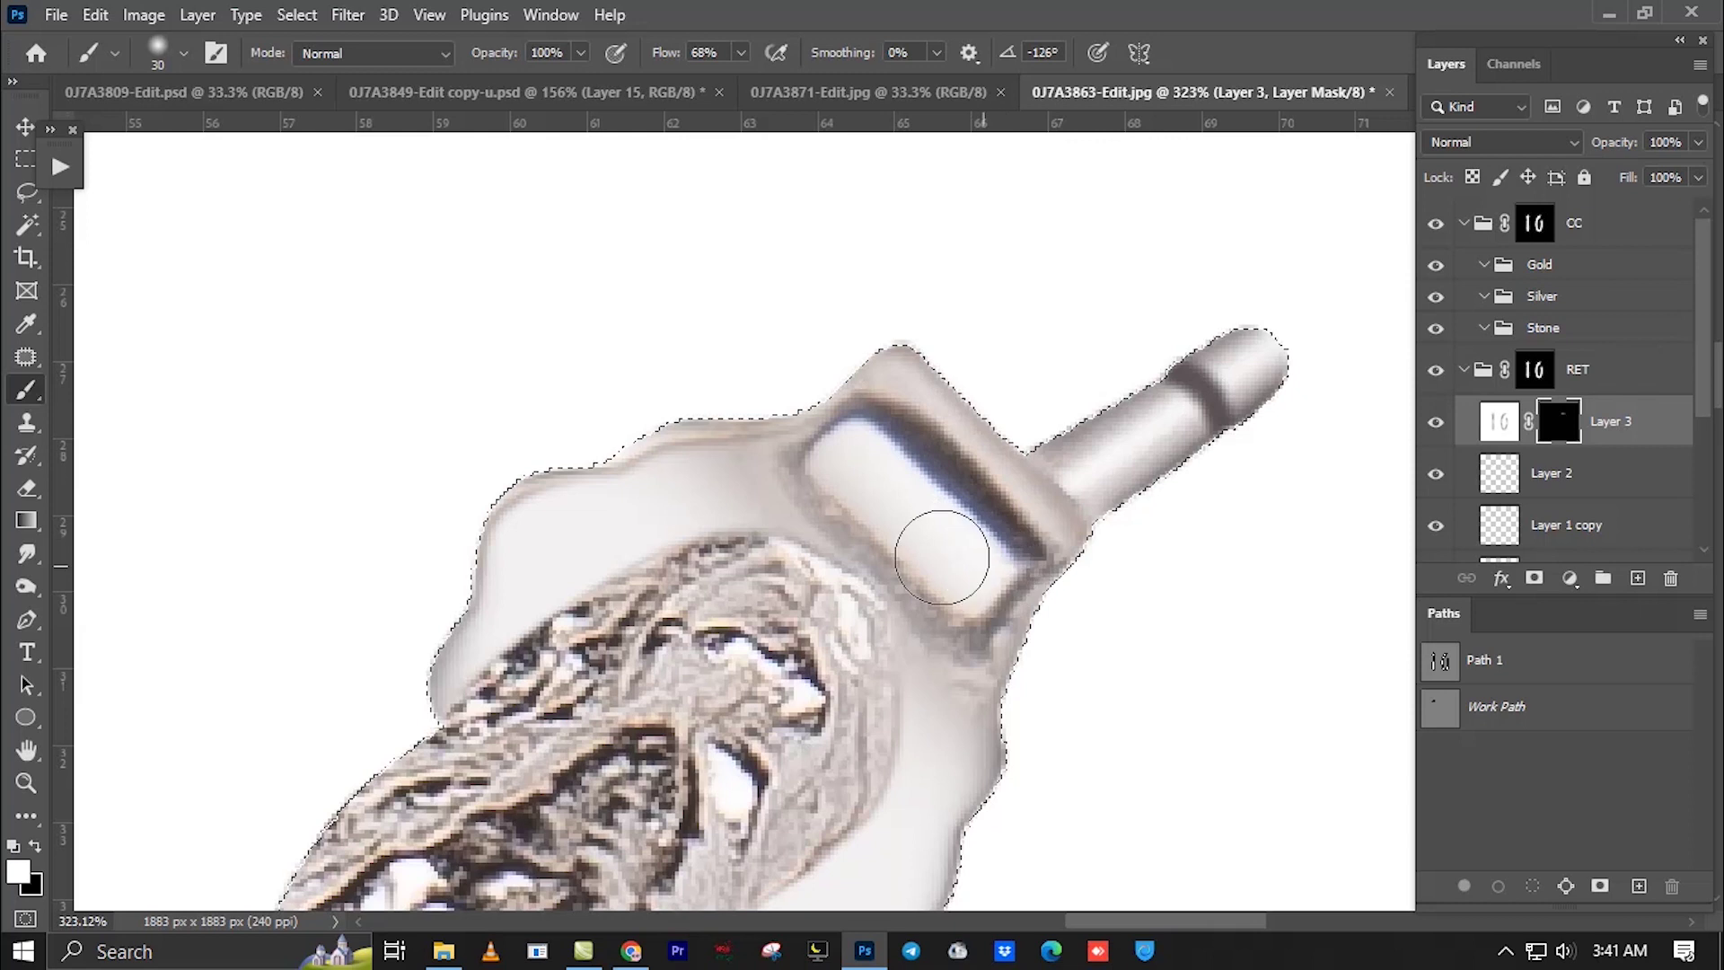
pyautogui.scroll(-2, 943, 575)
pyautogui.scroll(-1, 948, 458)
pyautogui.scroll(-1, 898, 584)
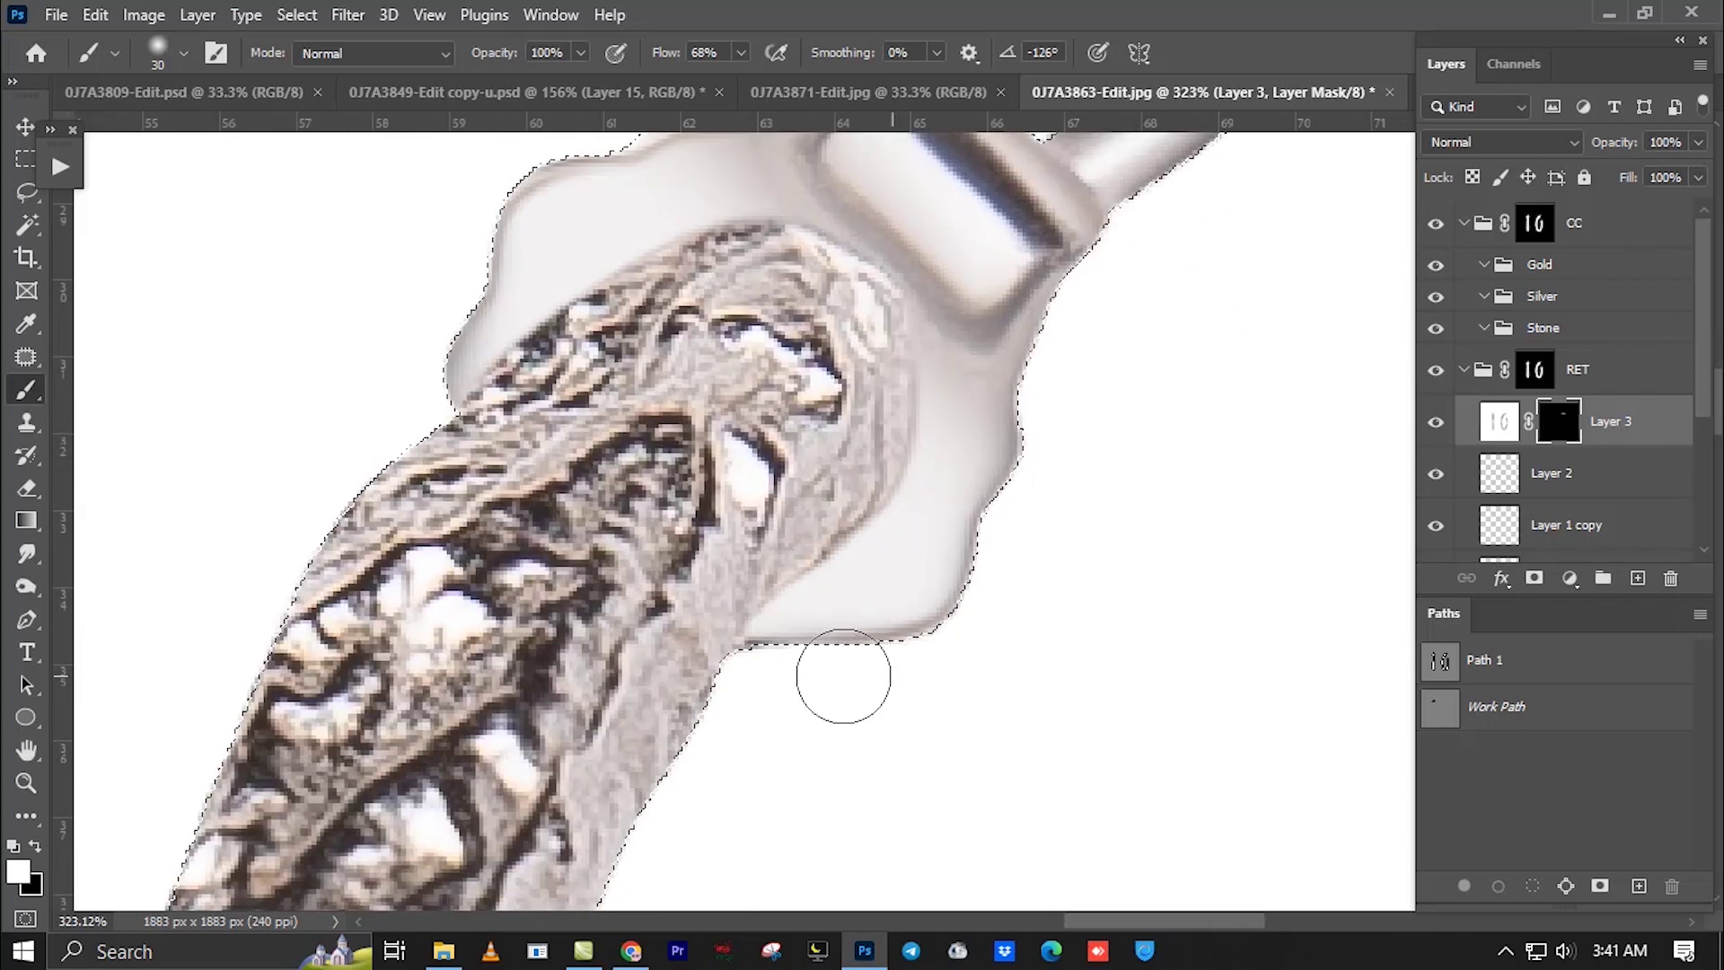
# Paint the mask white to reveal smoothing along the plate's right, lower and top edges.
pyautogui.moveTo(843, 676); pyautogui.dragTo(662, 548)
pyautogui.moveTo(1165, 594); pyautogui.dragTo(964, 415)
pyautogui.moveTo(884, 478)
pyautogui.mouseDown()
pyautogui.moveTo(697, 527)
pyautogui.moveTo(542, 734)
pyautogui.moveTo(617, 835)
pyautogui.mouseUp()
pyautogui.moveTo(1058, 461); pyautogui.dragTo(1022, 384)
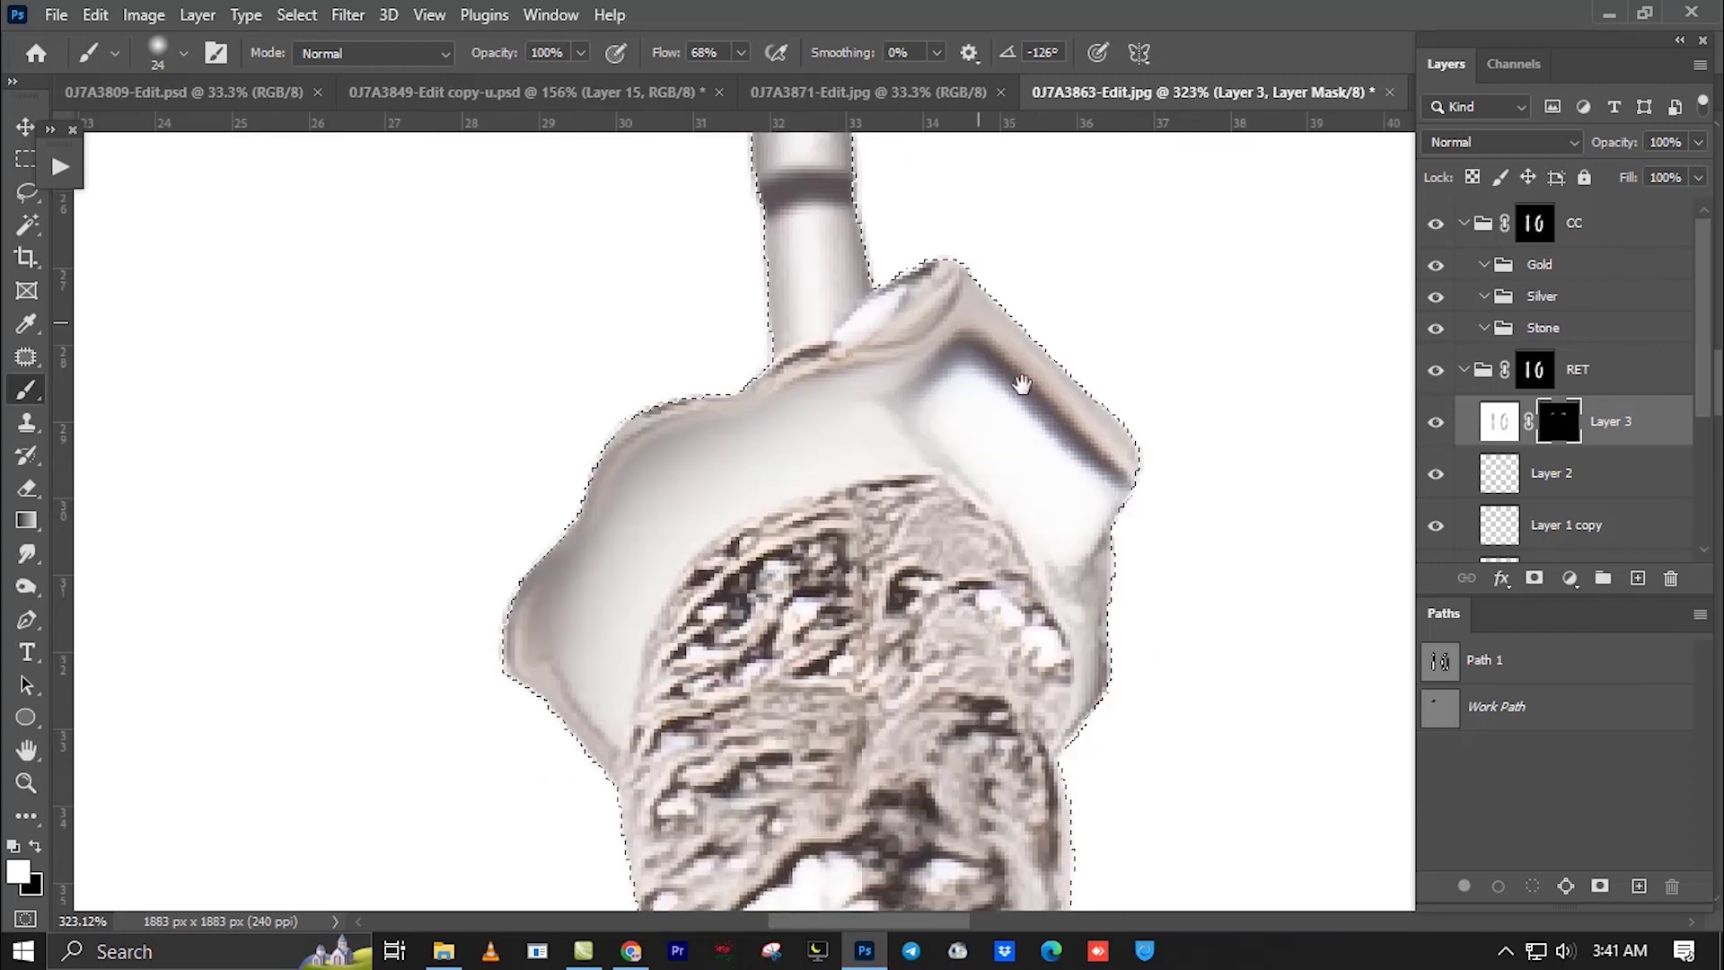
pyautogui.scroll(1, 628, 578)
pyautogui.scroll(-1, 601, 578)
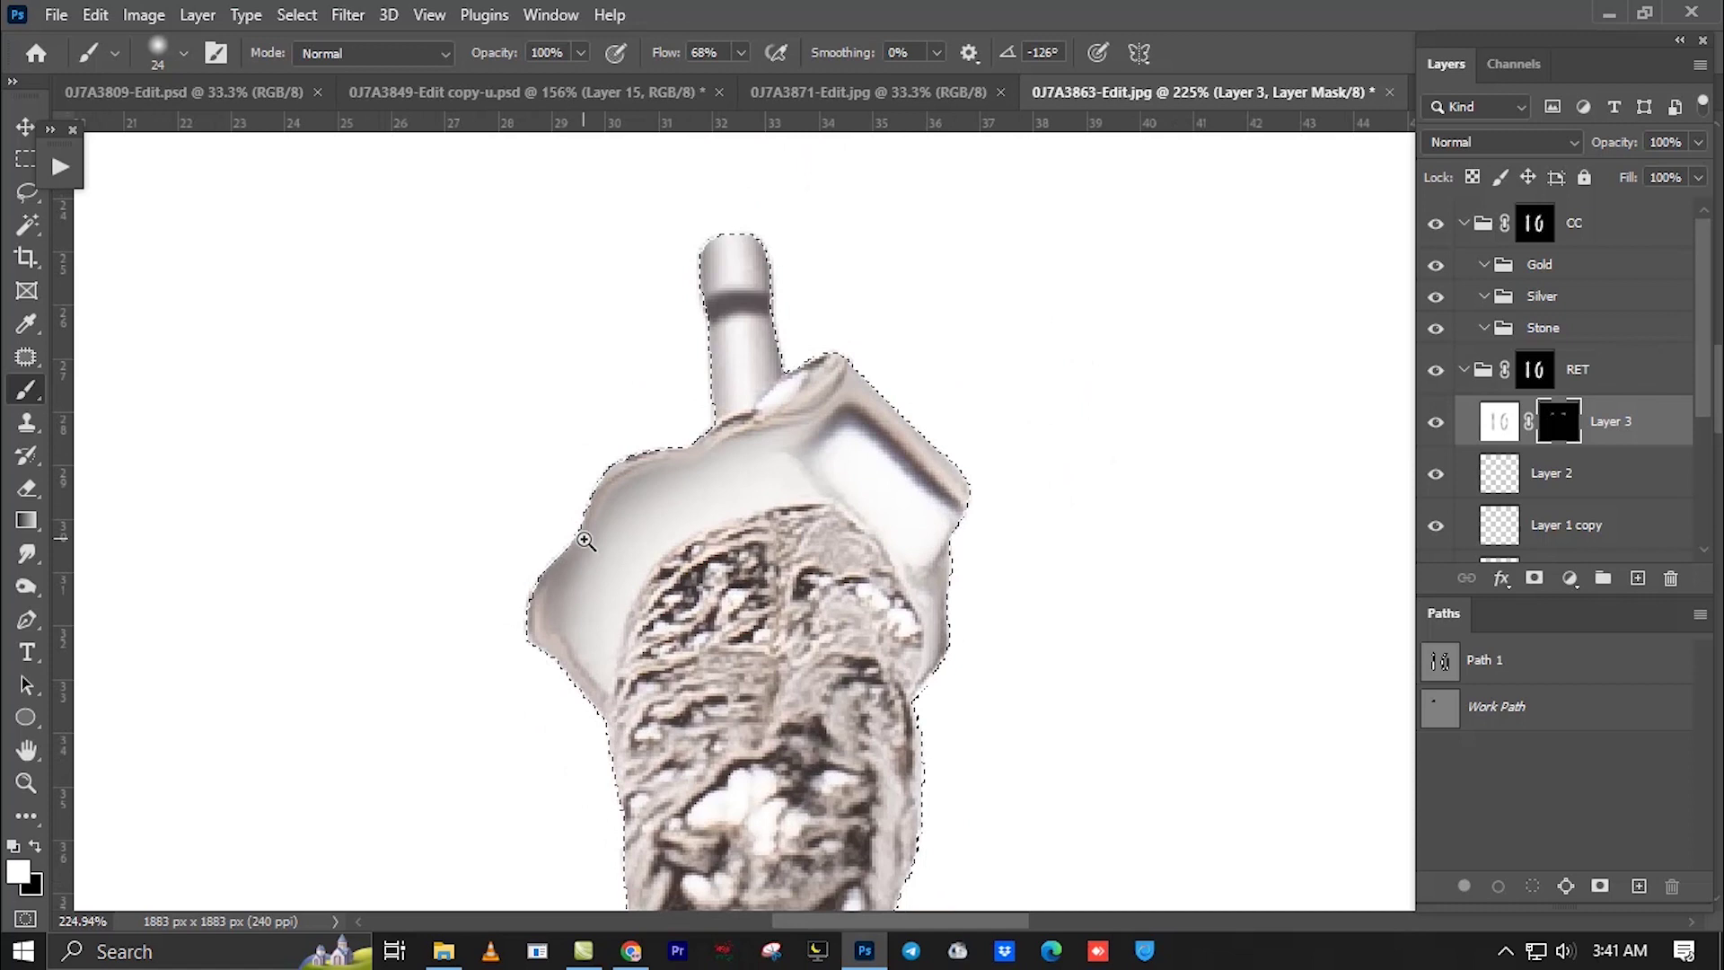
pyautogui.scroll(2, 665, 574)
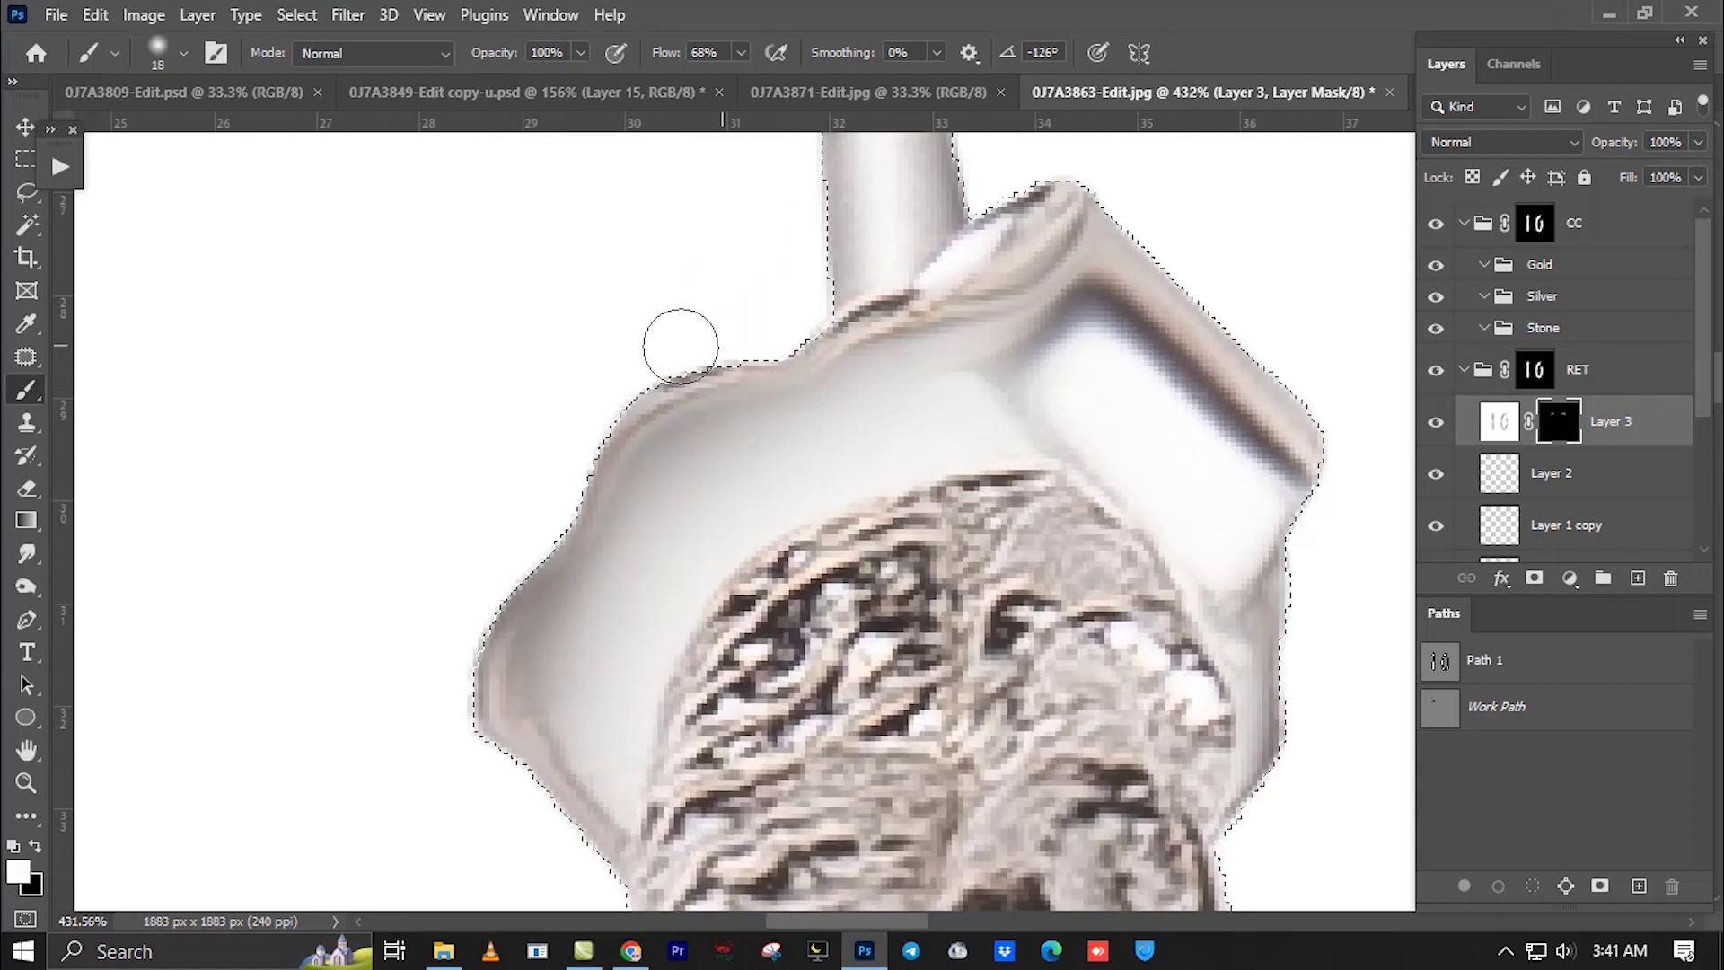
# On a new layer, lighten the plate's left and upper-left edges with sampled near-white at 98% opacity.
pyautogui.click(1637, 577)
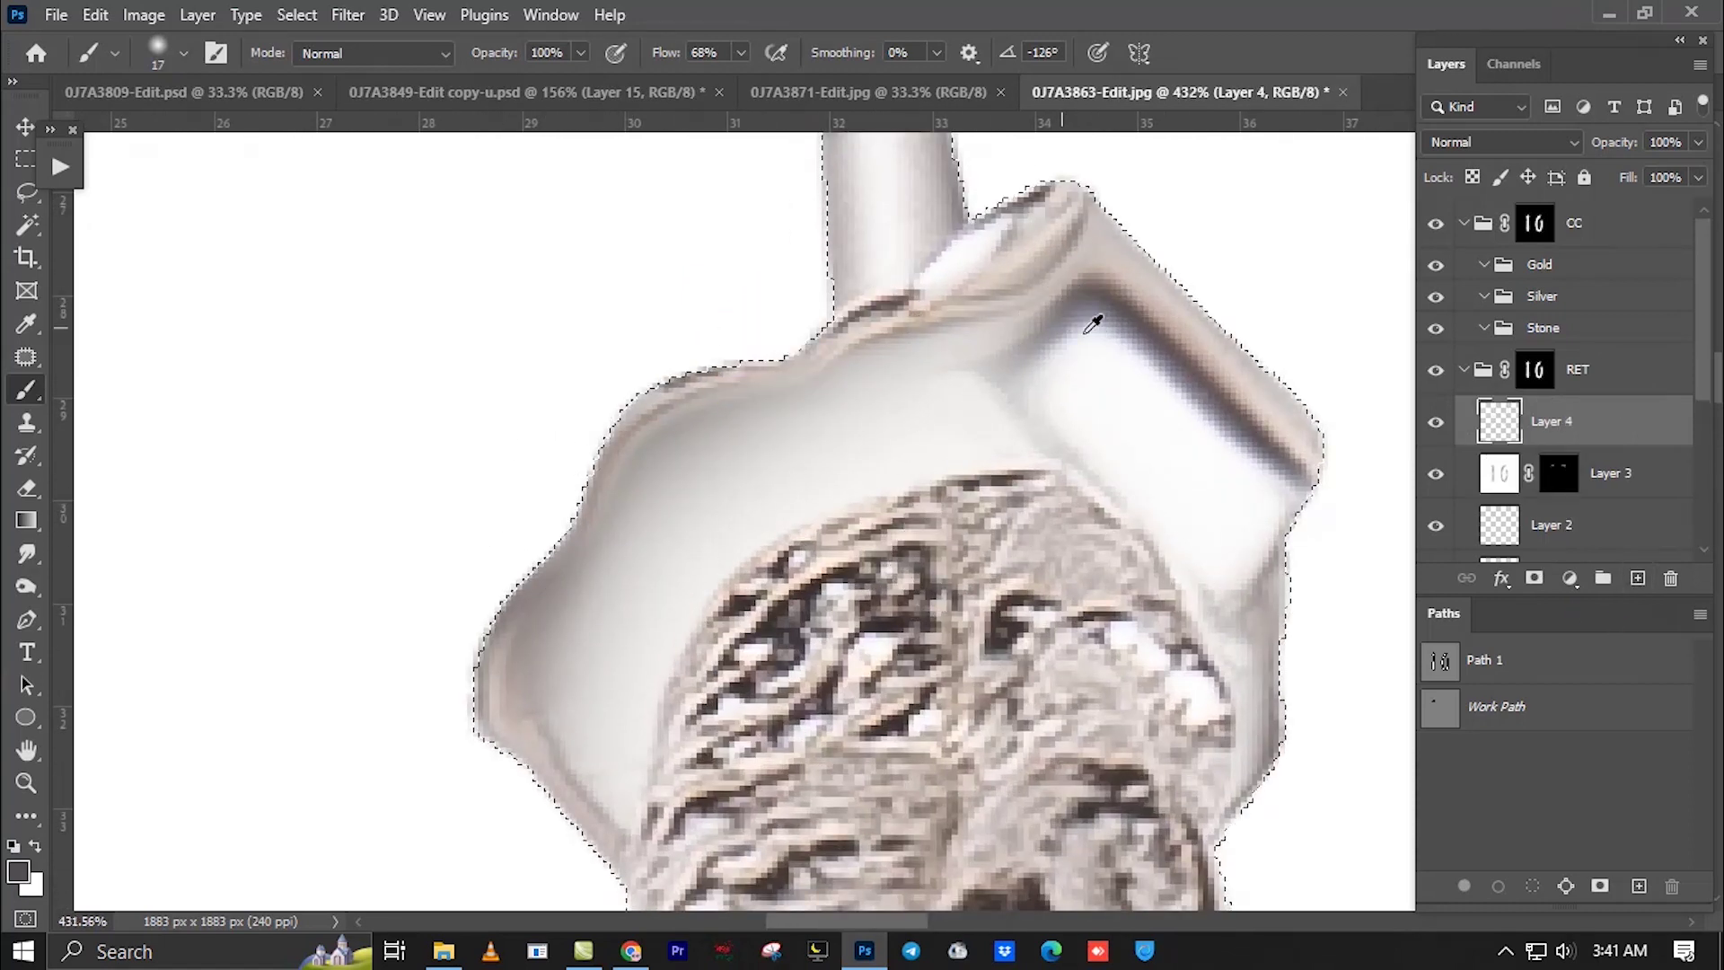
pyautogui.press('x')
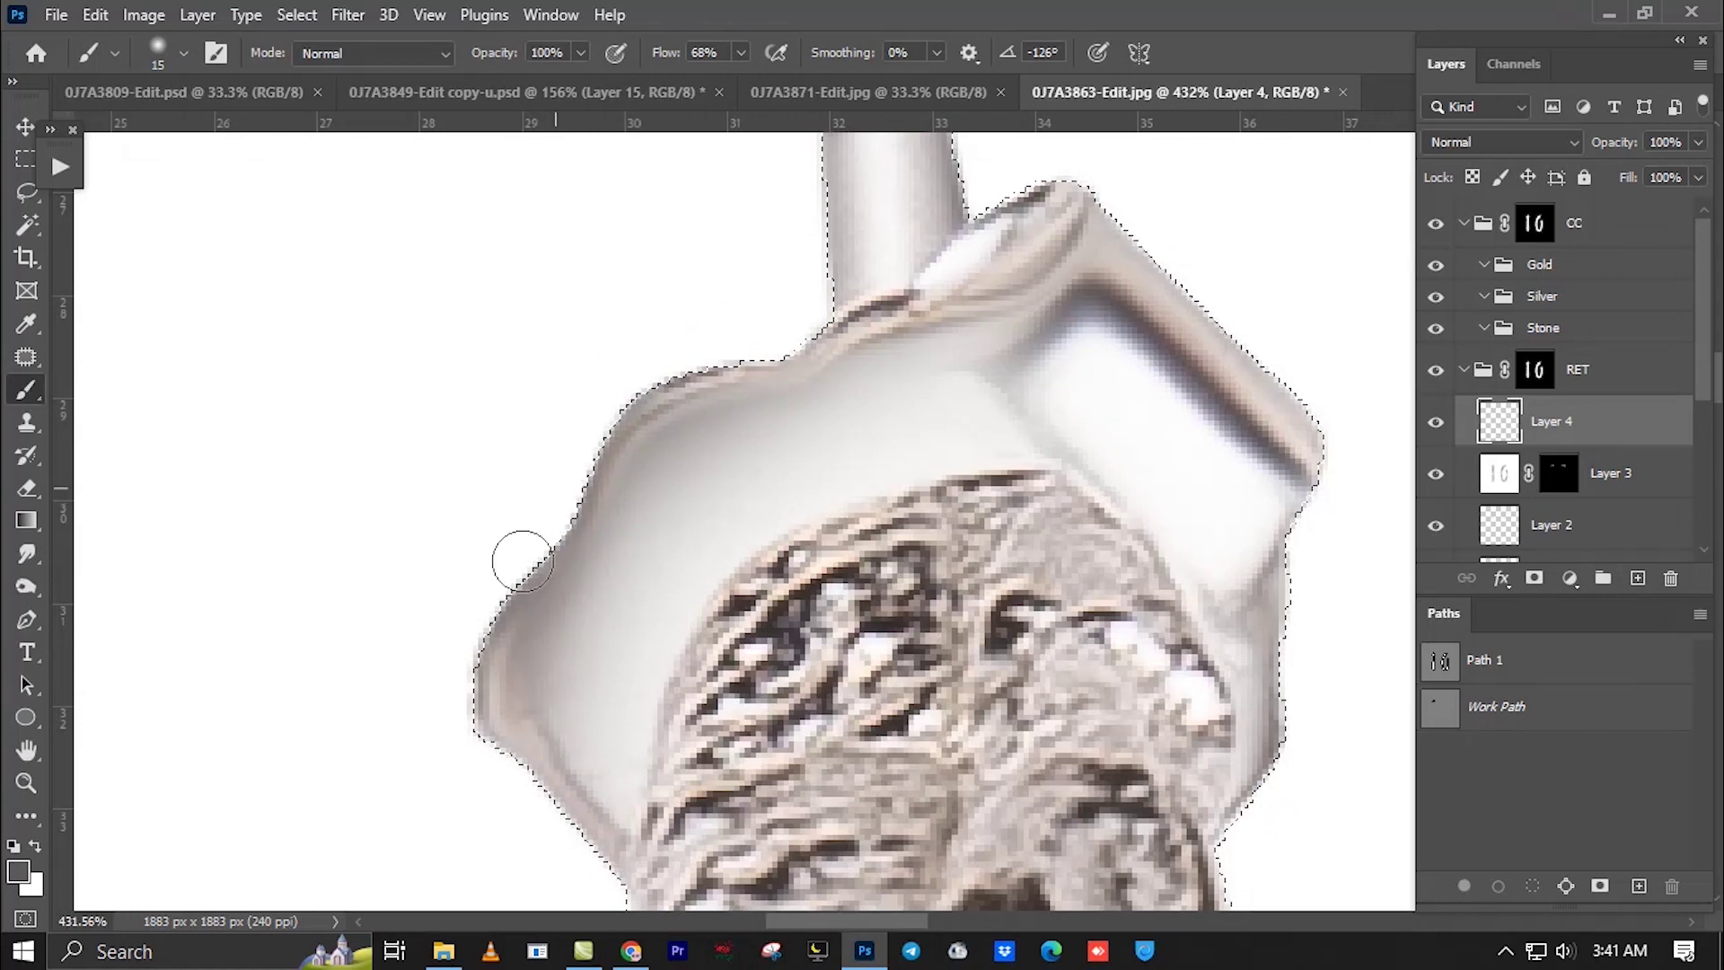
pyautogui.keyDown('alt'); pyautogui.click(943, 302); pyautogui.keyUp('alt')
pyautogui.press('9')
pyautogui.press('8')
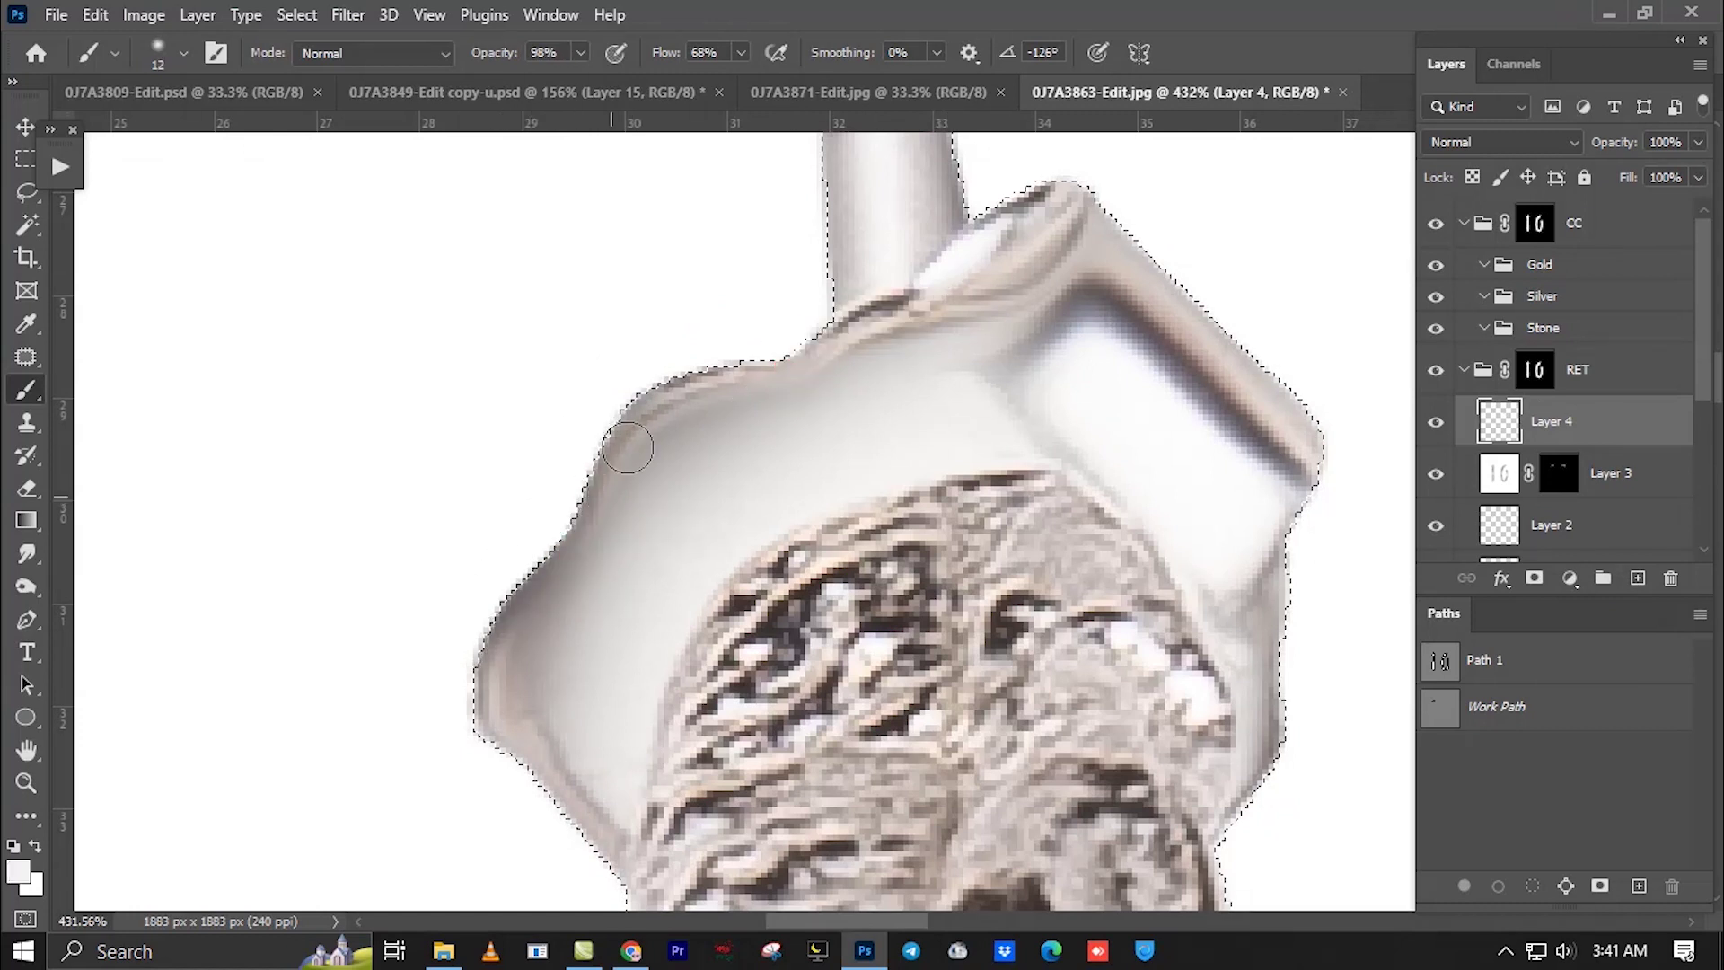
pyautogui.moveTo(650, 339); pyautogui.dragTo(557, 503)
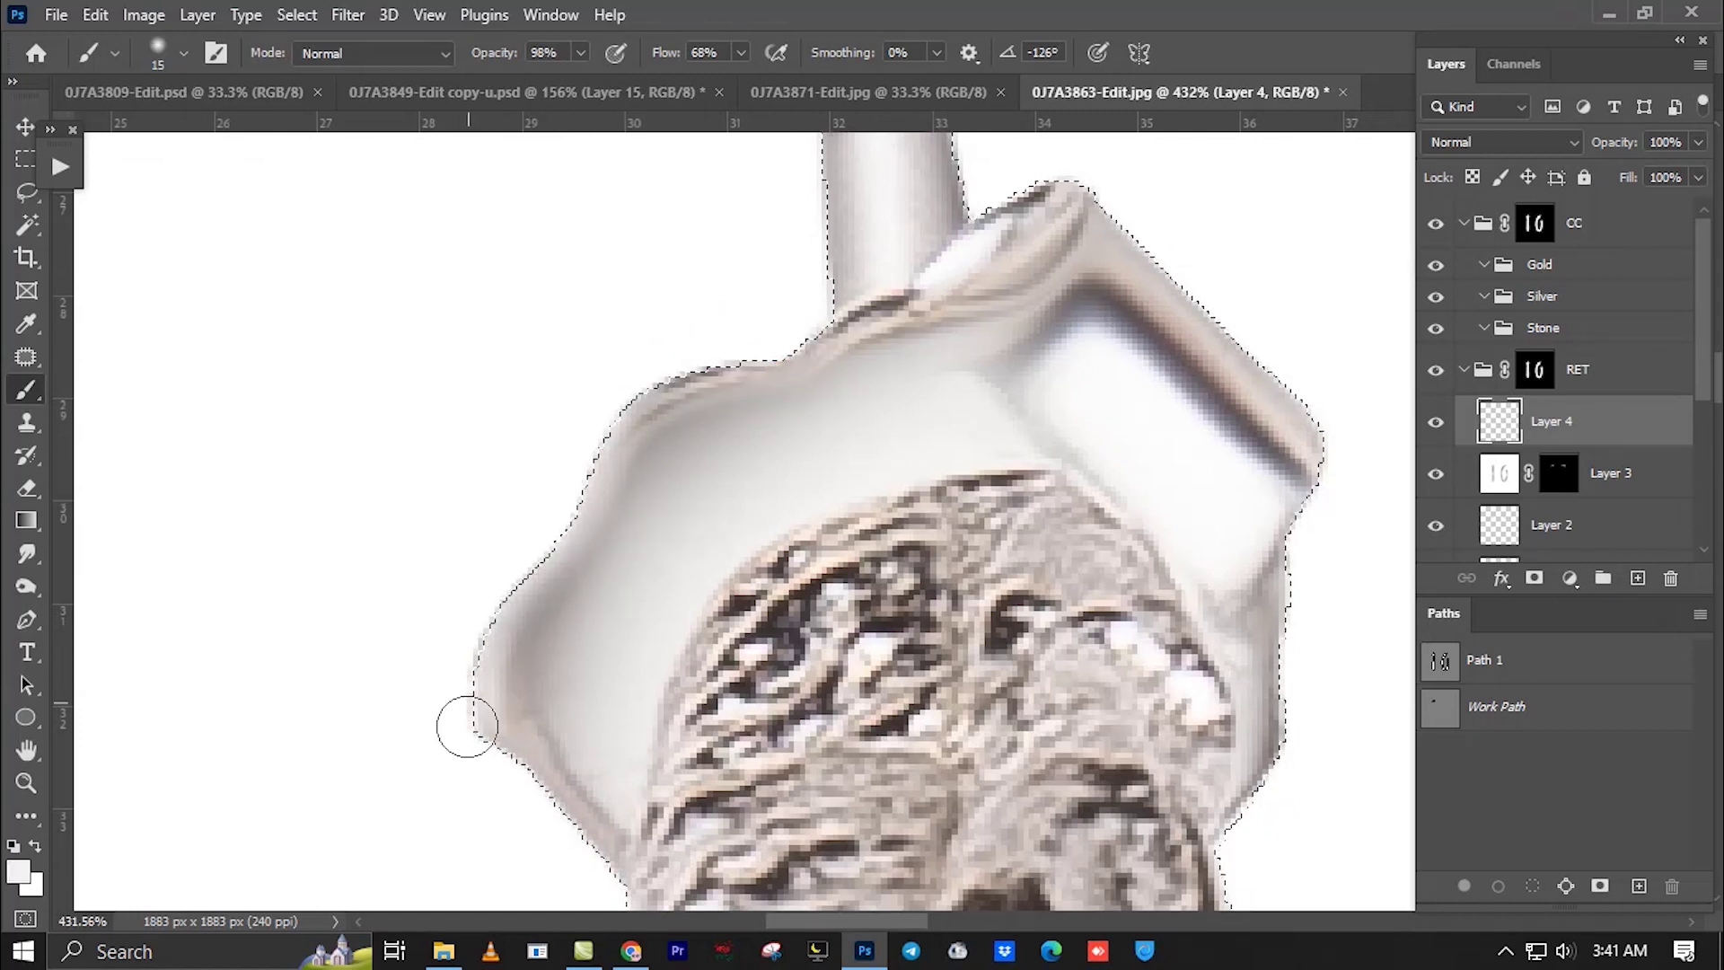
pyautogui.moveTo(627, 396); pyautogui.dragTo(789, 327)
# Darken the plate's left and lower-left edges with sampled grey, then deselect.
pyautogui.keyDown('alt'); pyautogui.click(1107, 297); pyautogui.keyUp('alt')
pyautogui.moveTo(605, 395); pyautogui.dragTo(529, 544)
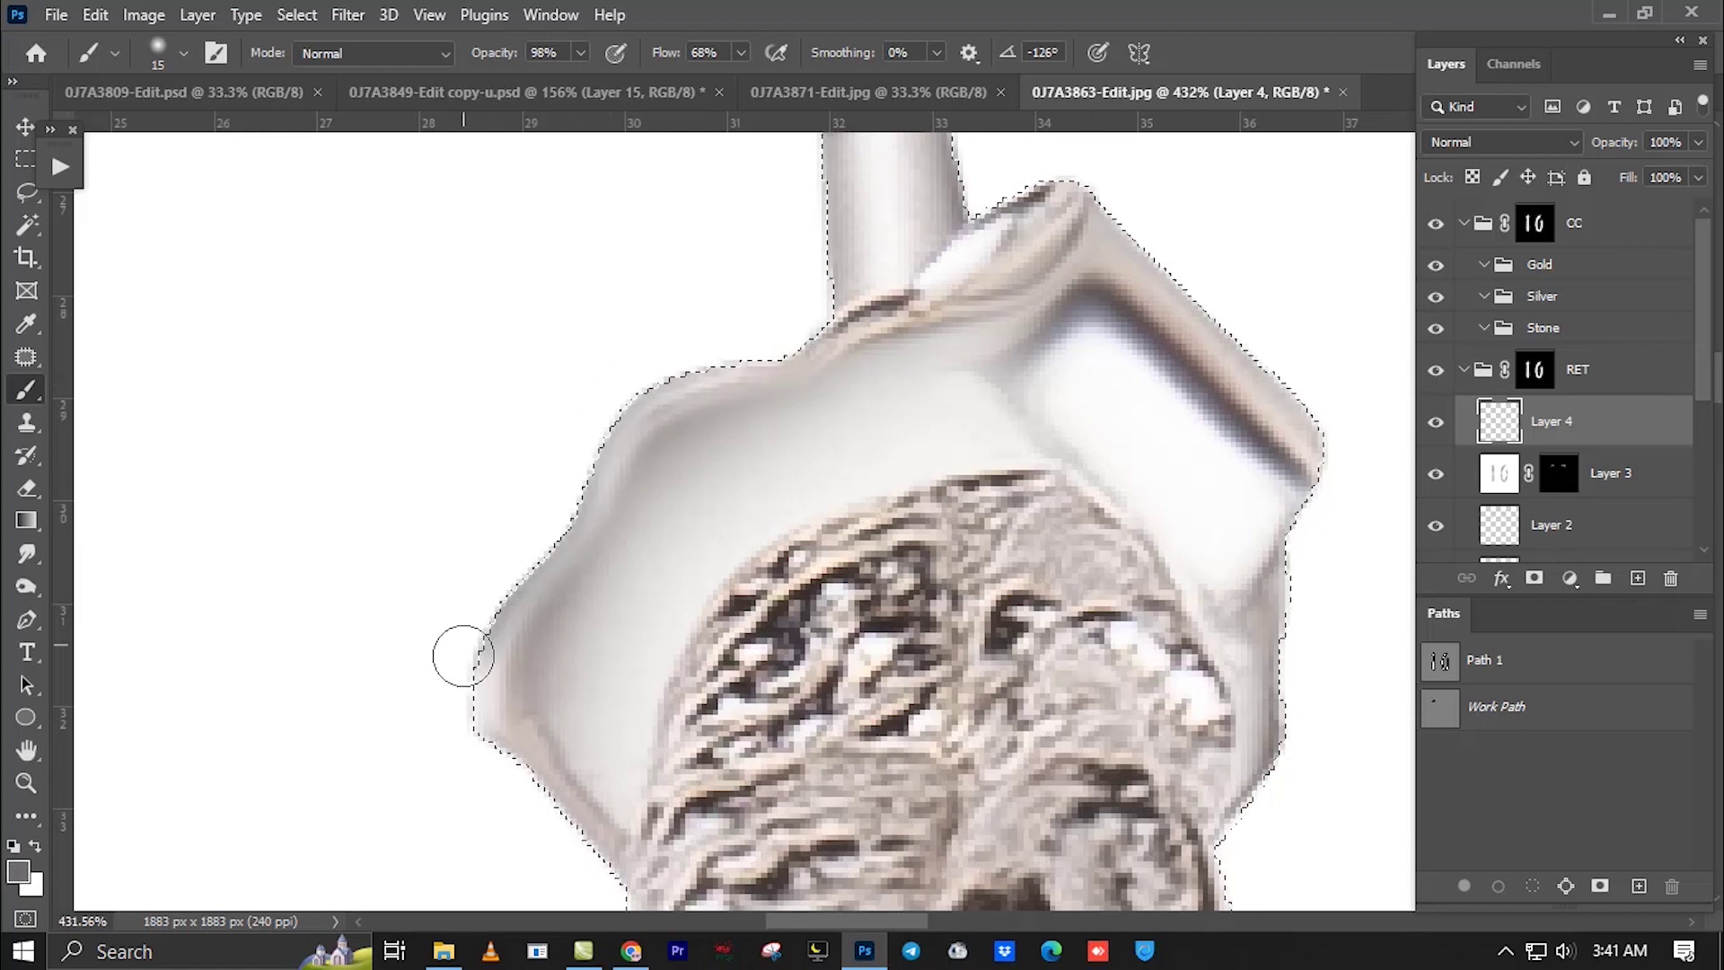
pyautogui.moveTo(464, 655); pyautogui.dragTo(449, 646)
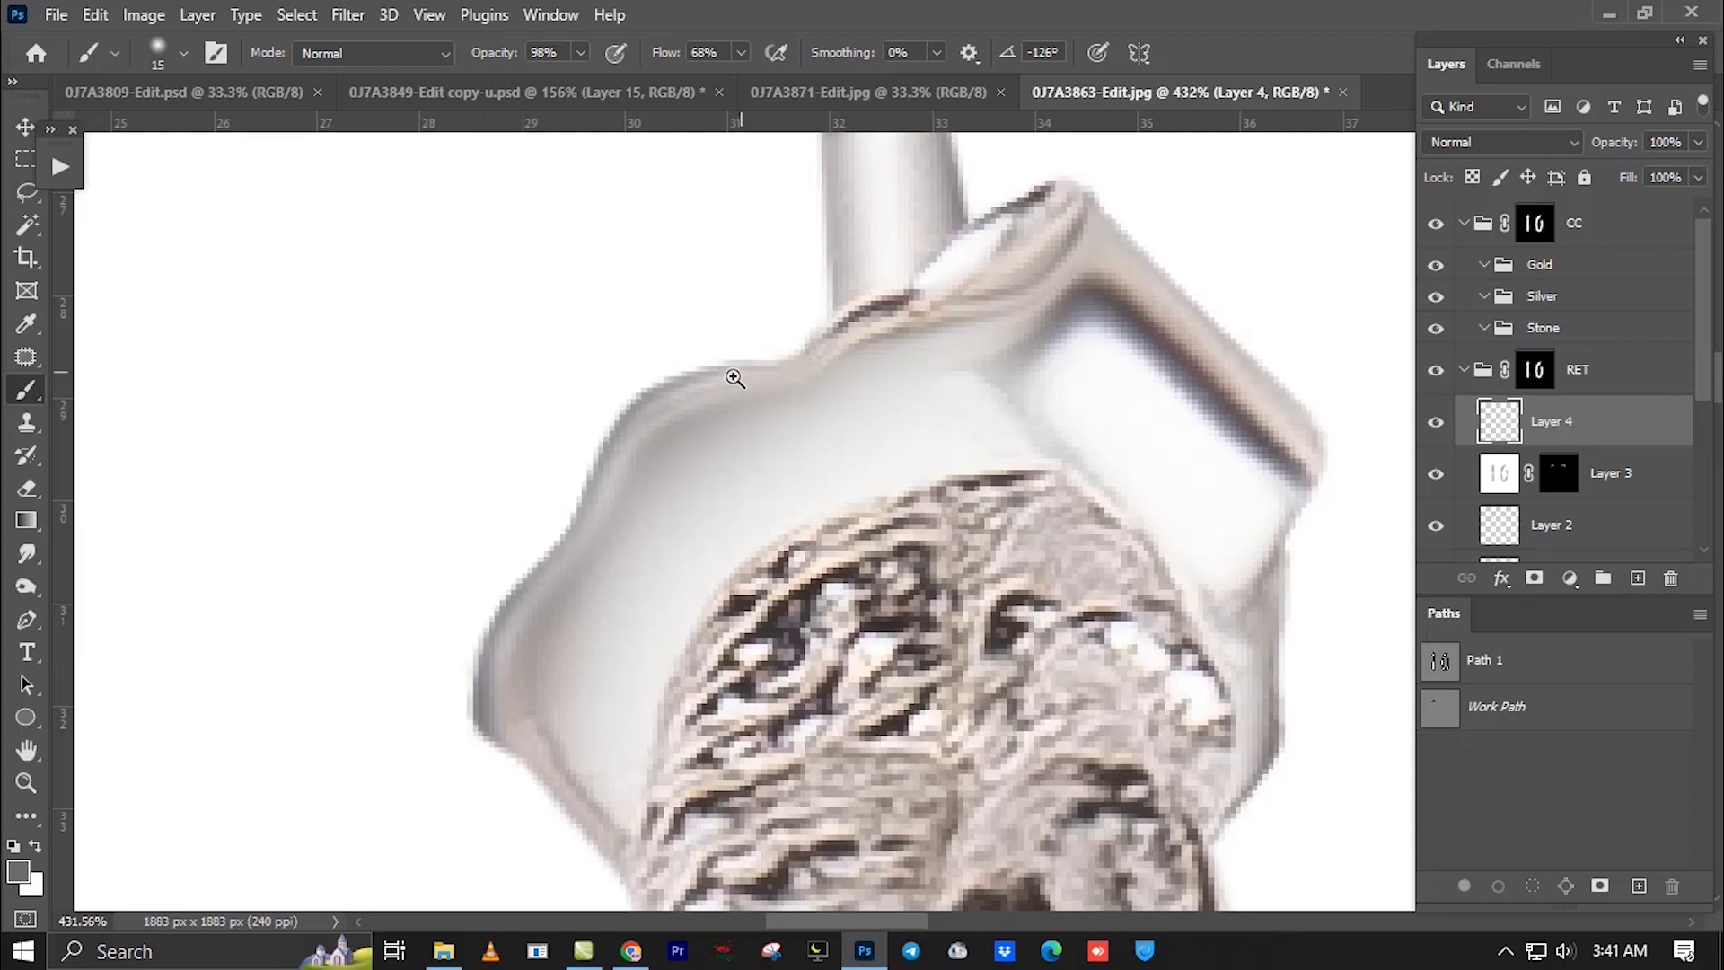
pyautogui.scroll(-3, 730, 373)
pyautogui.scroll(1, 662, 539)
pyautogui.scroll(5, 618, 551)
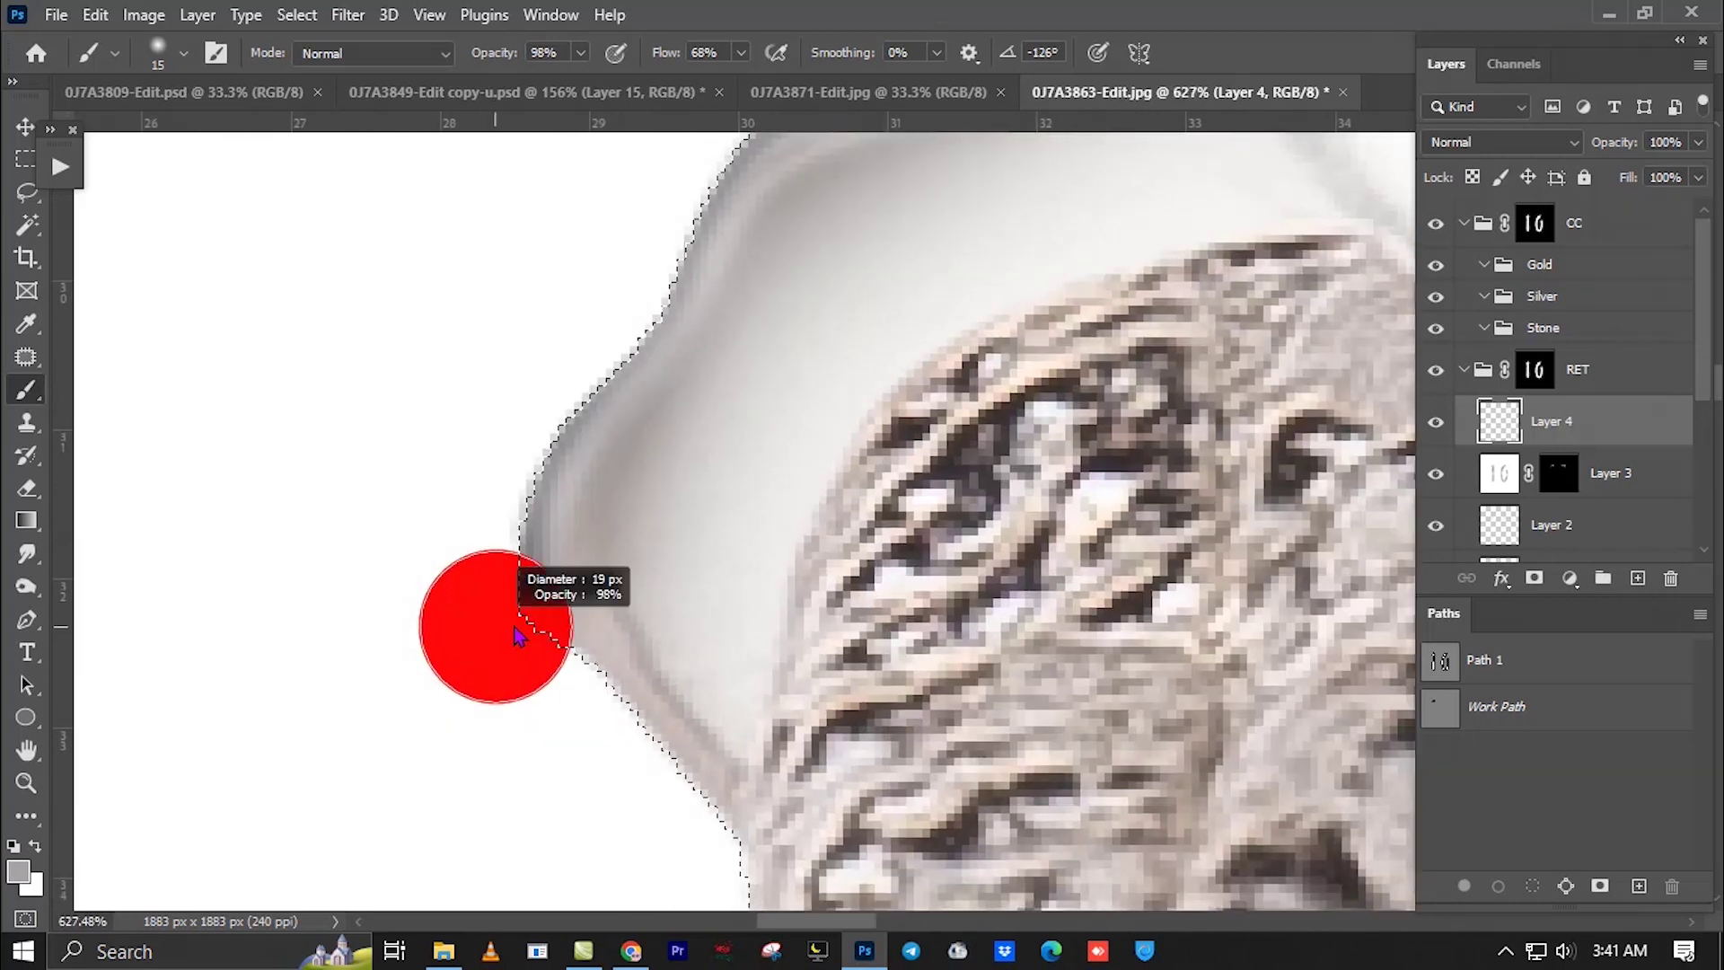
pyautogui.hotkey('ctrl', 'd')
pyautogui.scroll(-4, 539, 656)
pyautogui.scroll(2, 569, 704)
pyautogui.scroll(2, 629, 714)
# Pen-trace the area left of the plate and make it a selection feathered 0.3.
pyautogui.press('p')
pyautogui.click(604, 664)
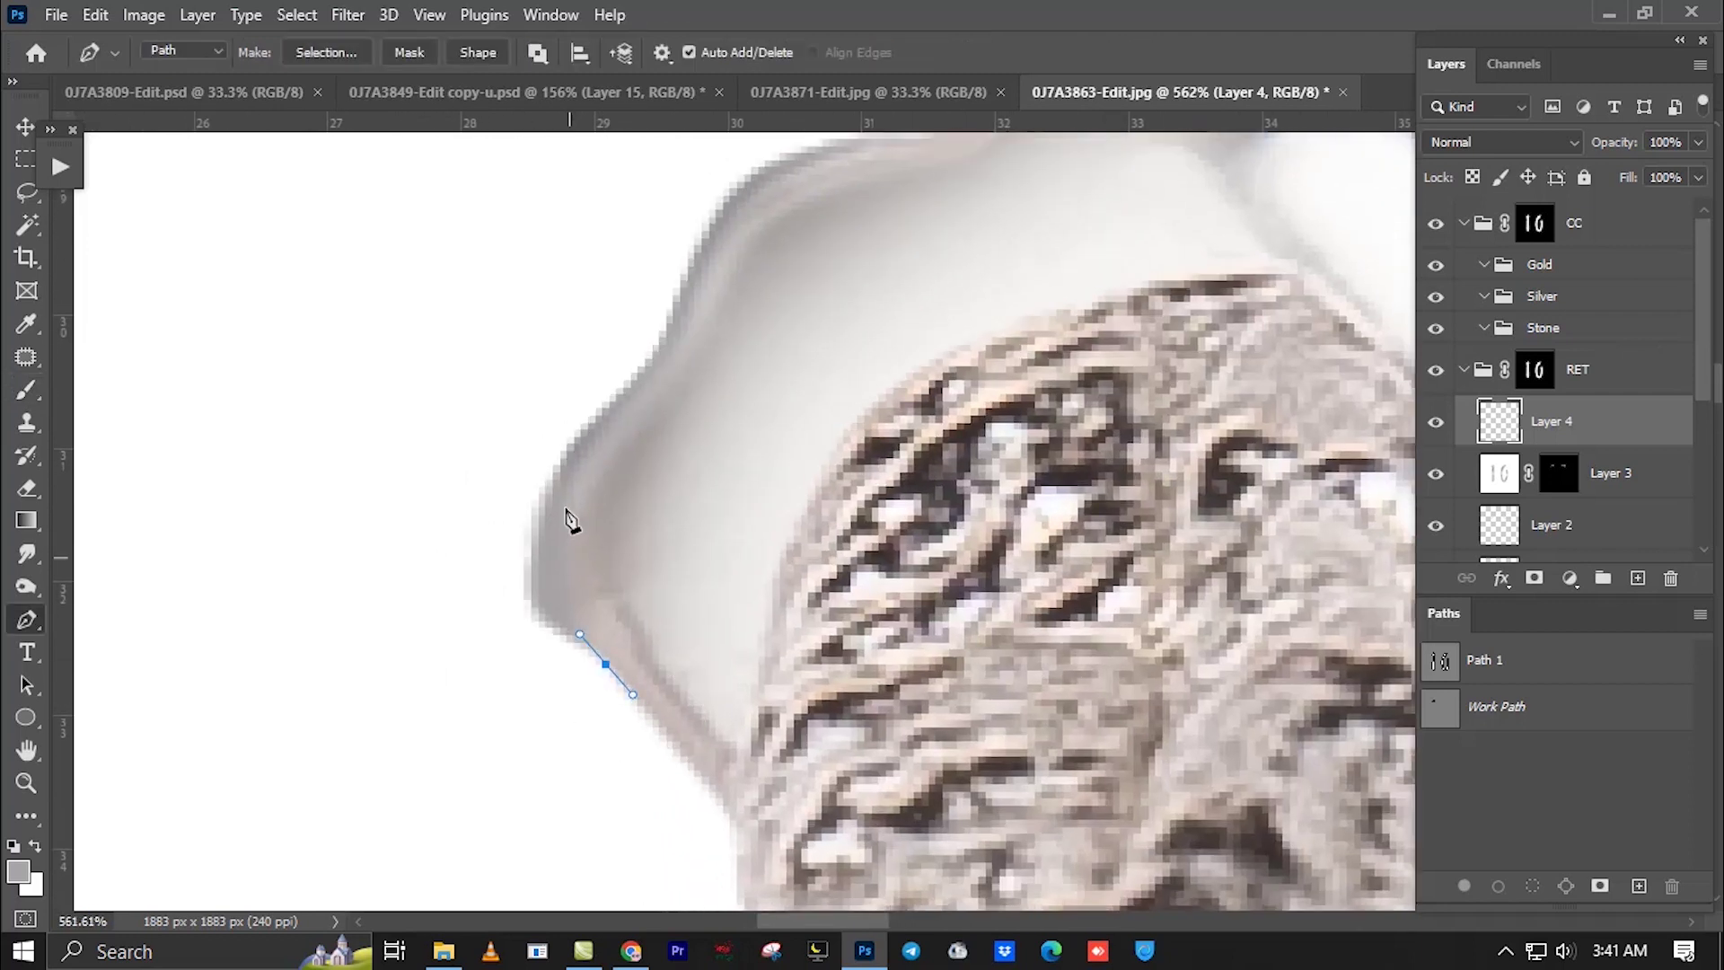
pyautogui.moveTo(578, 437); pyautogui.dragTo(643, 334)
pyautogui.moveTo(310, 620); pyautogui.dragTo(316, 685)
pyautogui.moveTo(481, 773); pyautogui.dragTo(500, 728)
pyautogui.hotkey('ctrl', 'Return')
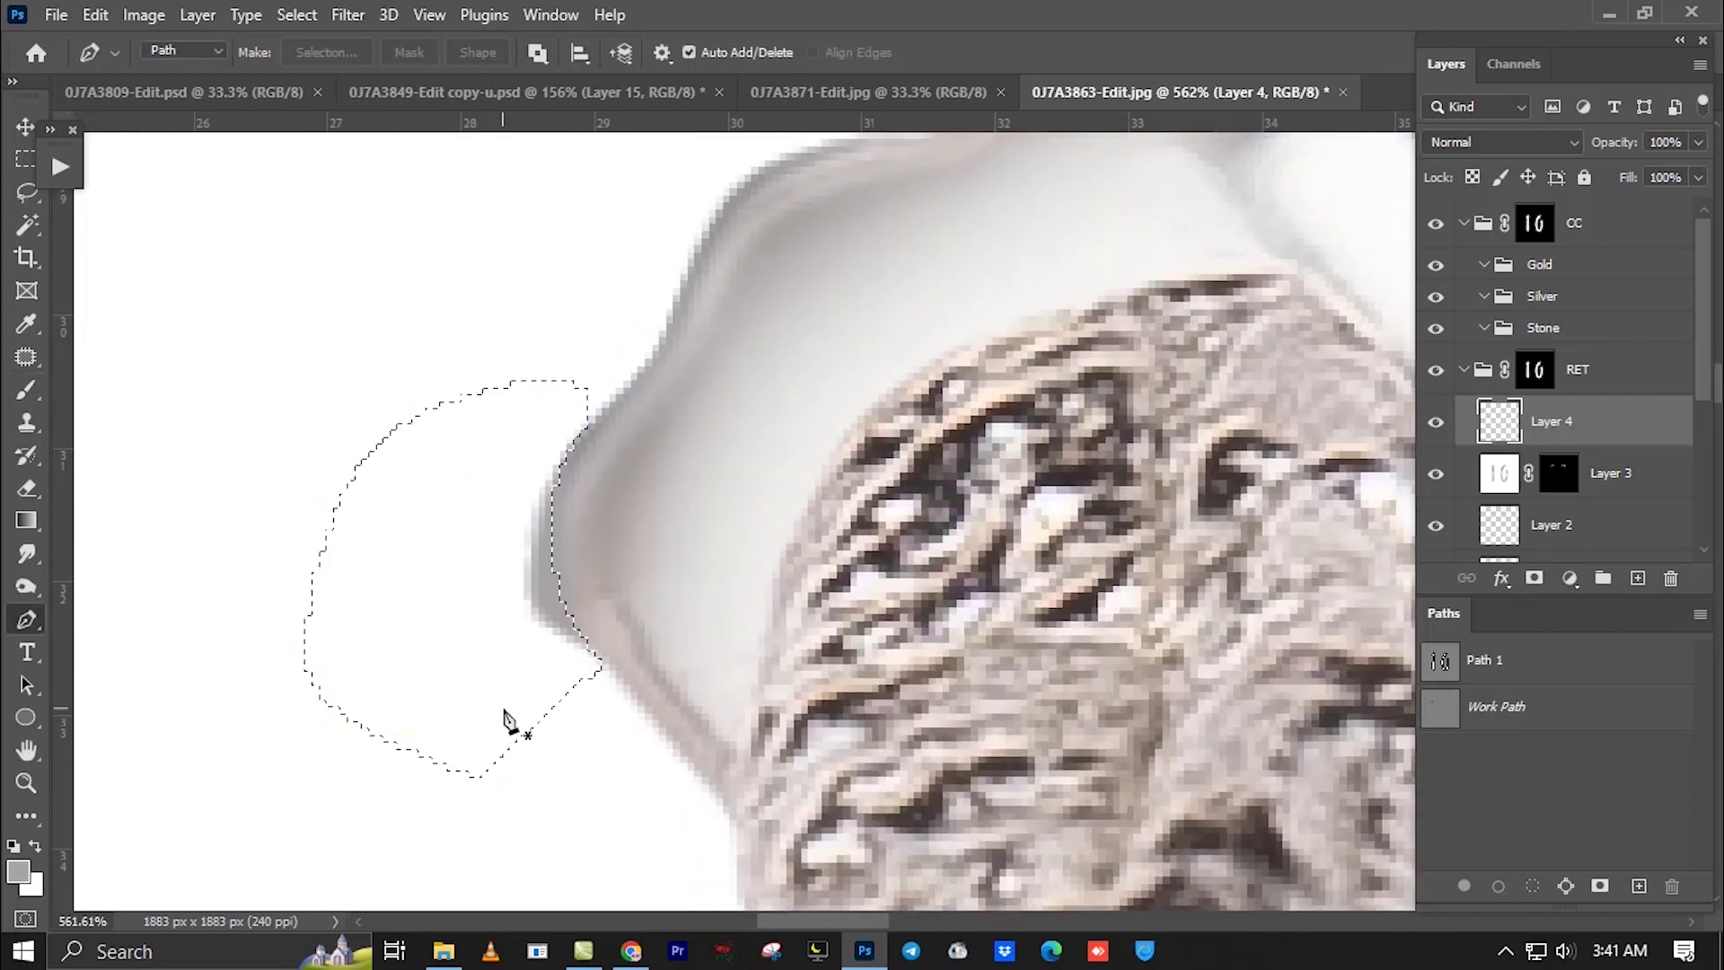
pyautogui.hotkey('shift', 'F6')
pyautogui.write('0.3')
pyautogui.press('Return')
# Target the RET group's mask, reset colours, and delete the Gold, Silver and Stone groups.
pyautogui.click(1534, 369)
pyautogui.press('d')
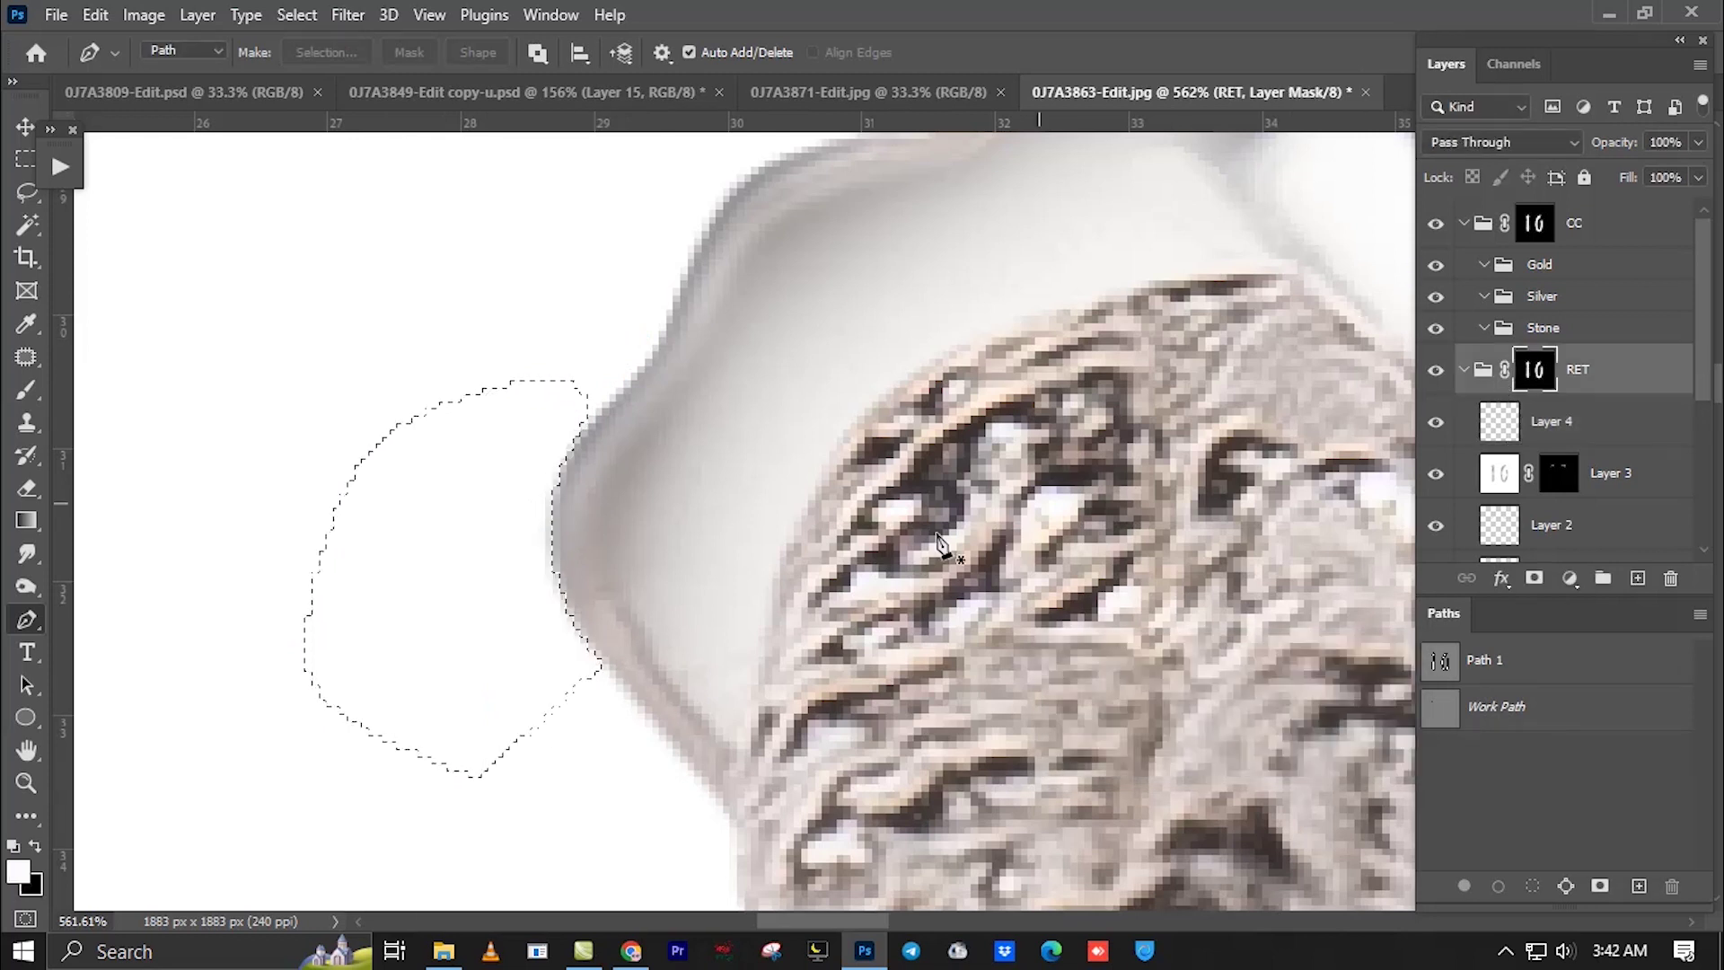
pyautogui.scroll(-3, 866, 505)
pyautogui.scroll(-2, 867, 506)
pyautogui.scroll(-1, 867, 506)
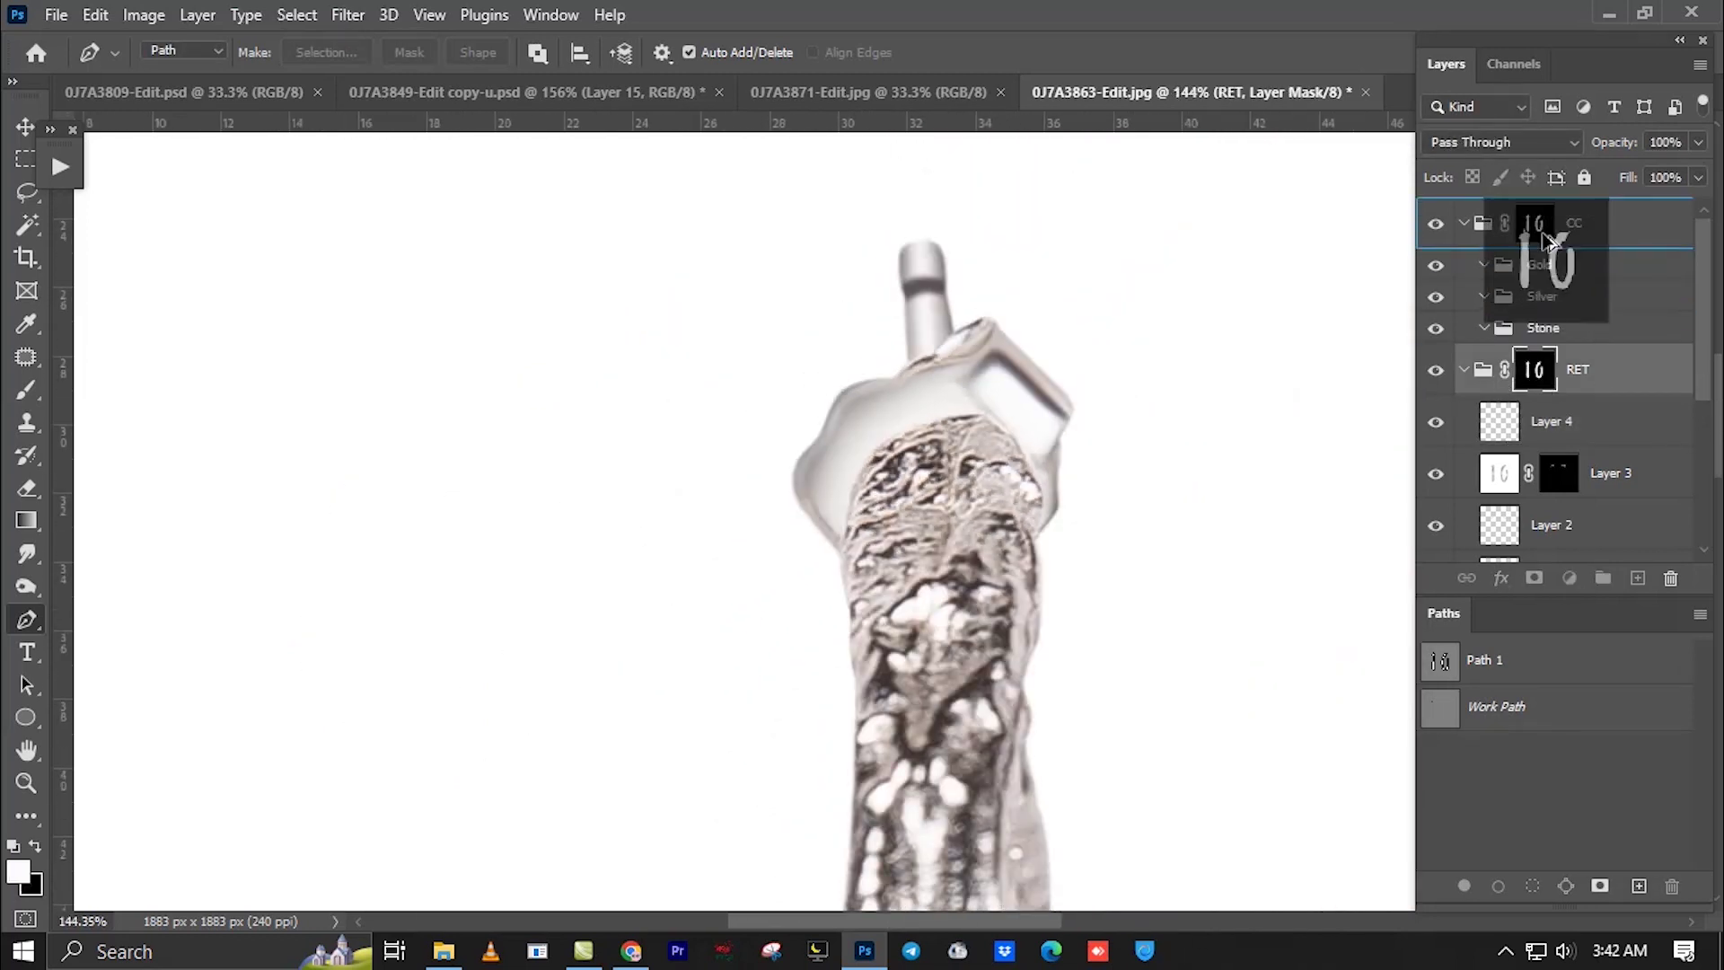
pyautogui.click(1540, 264)
pyautogui.keyDown('shift'); pyautogui.click(1558, 332); pyautogui.keyUp('shift')
pyautogui.press('Delete')
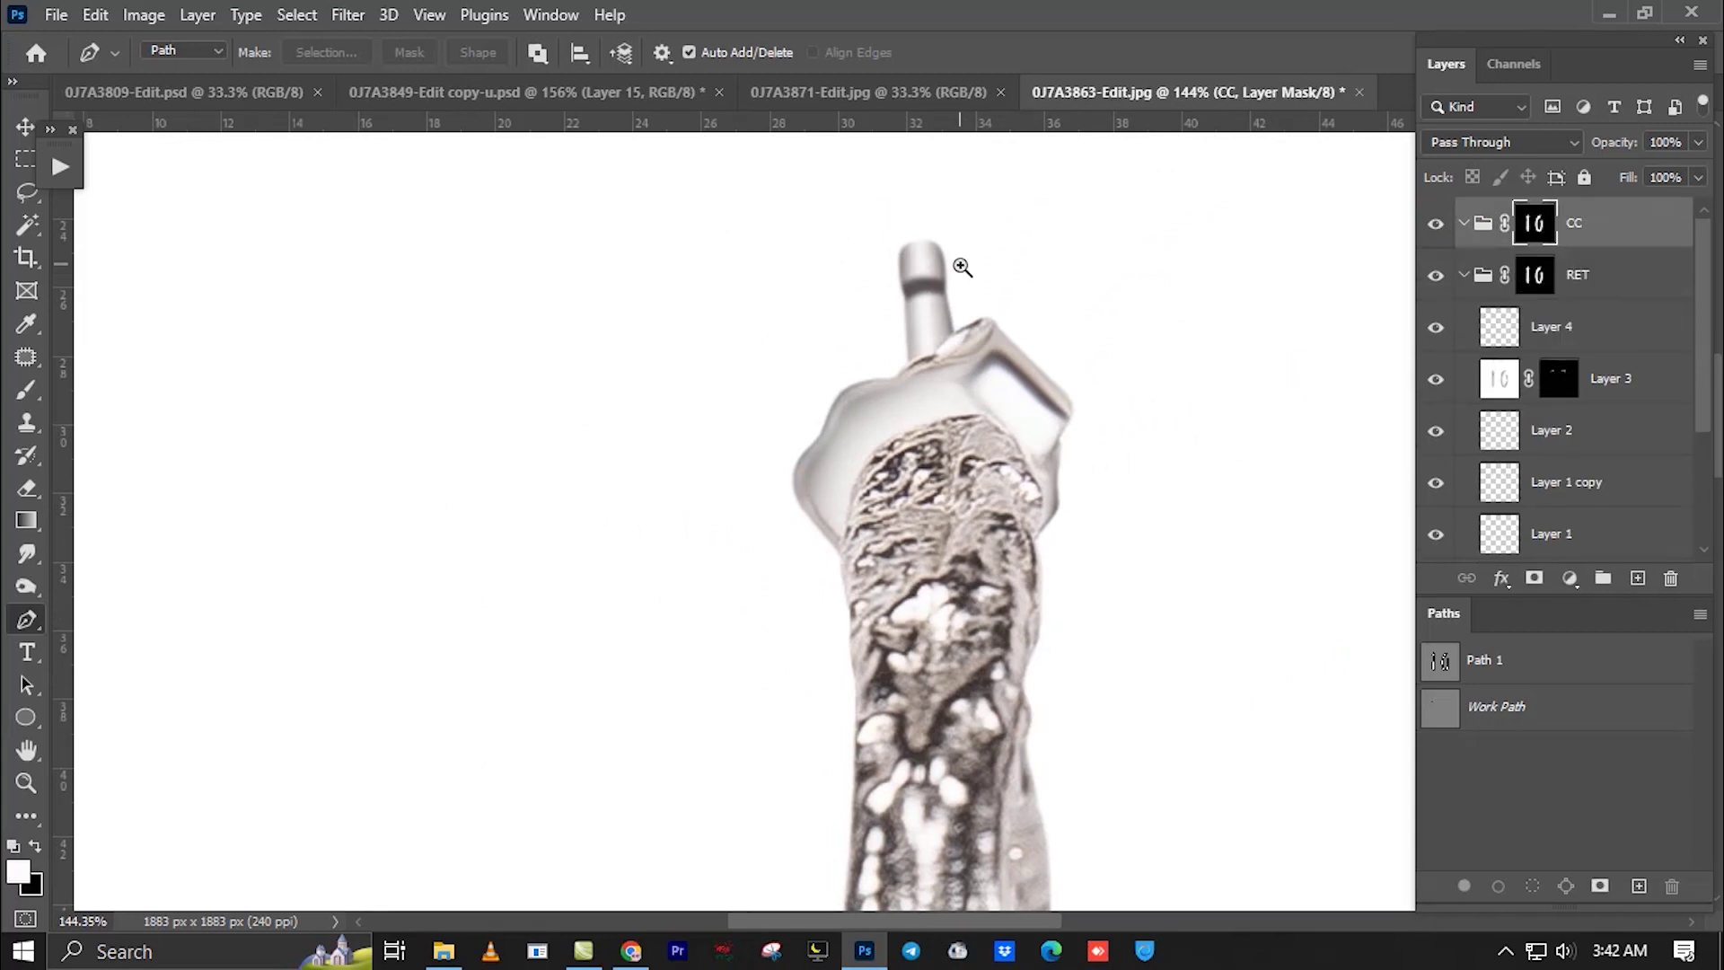
pyautogui.scroll(3, 960, 266)
# Load the earring's outline as a selection and paint the plate on Layer 4.
pyautogui.hotkey('ctrl', 'Return')
pyautogui.click(1552, 326)
pyautogui.press('b')
pyautogui.press('x')
pyautogui.keyDown('alt'); pyautogui.click(870, 307); pyautogui.keyUp('alt')
pyautogui.scroll(-1, 961, 346)
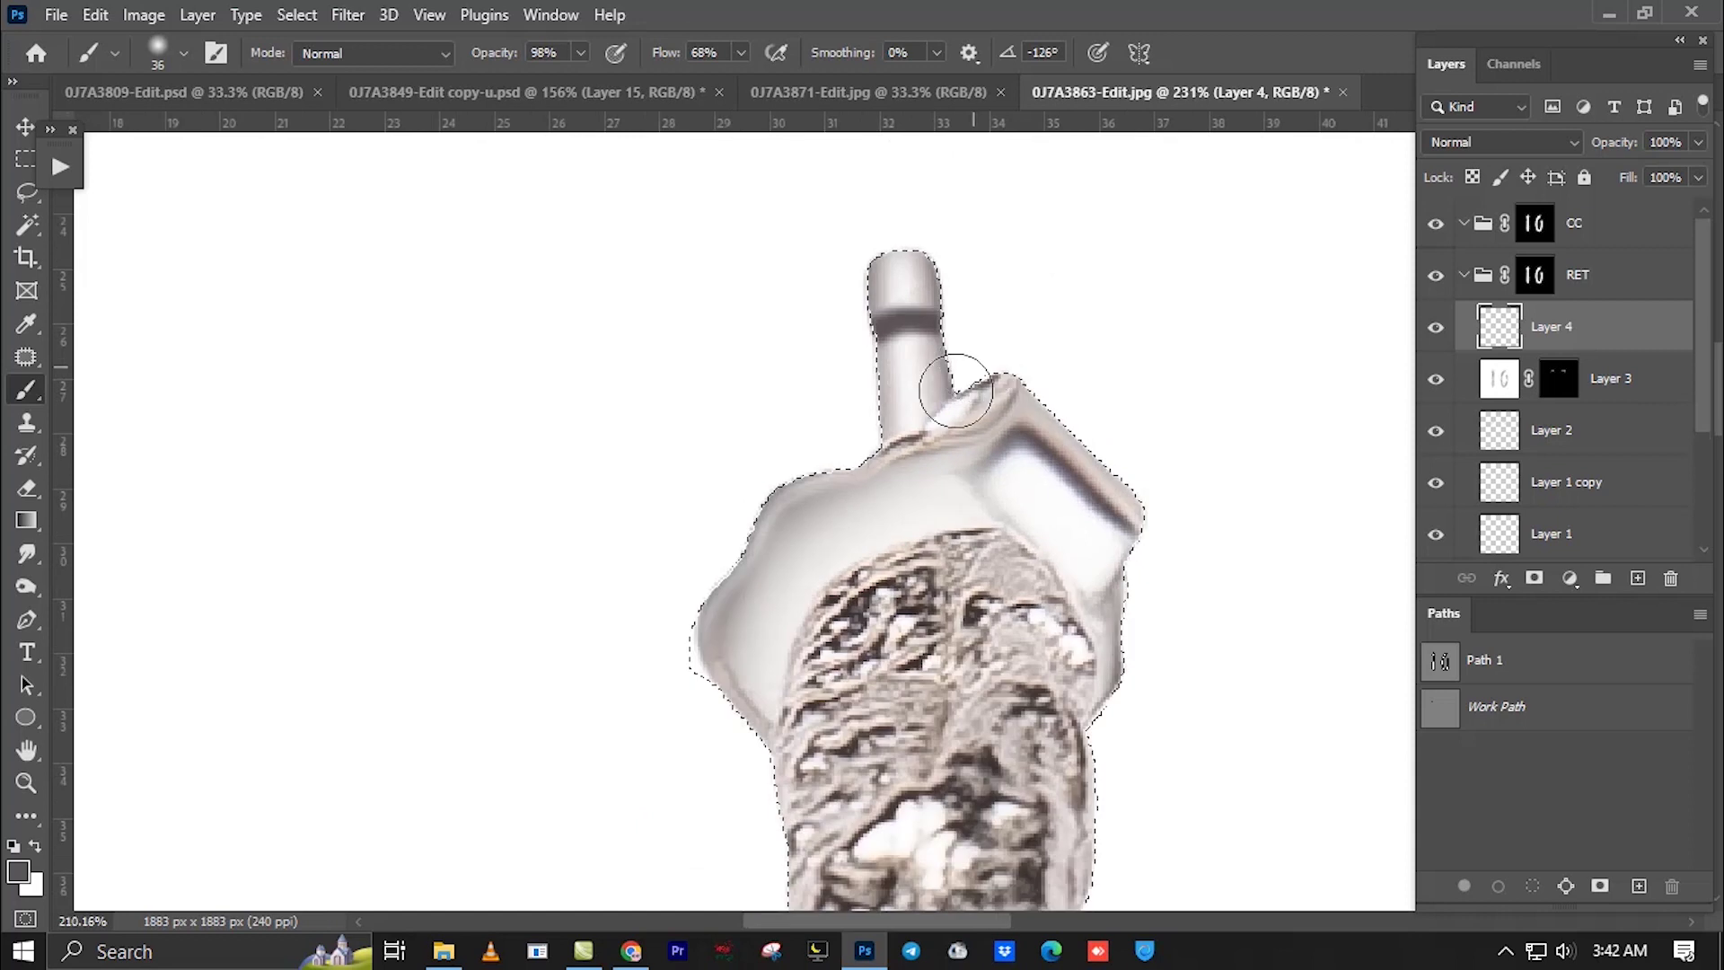
pyautogui.scroll(2, 952, 512)
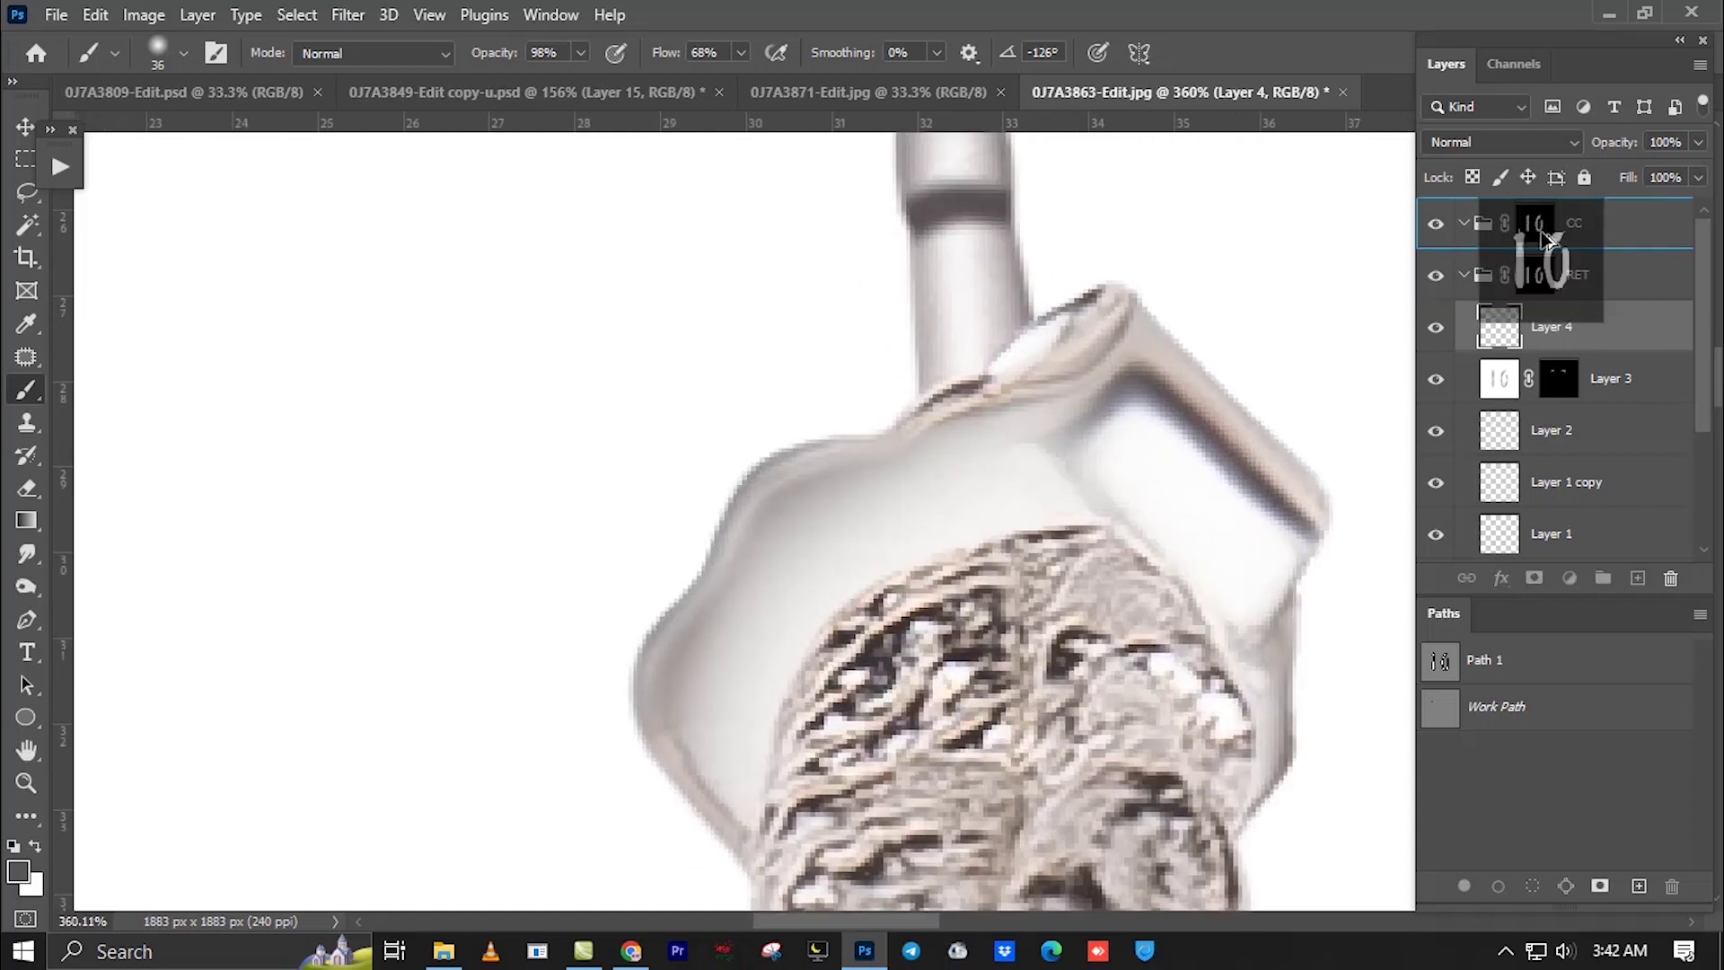
pyautogui.moveTo(874, 493); pyautogui.dragTo(827, 431)
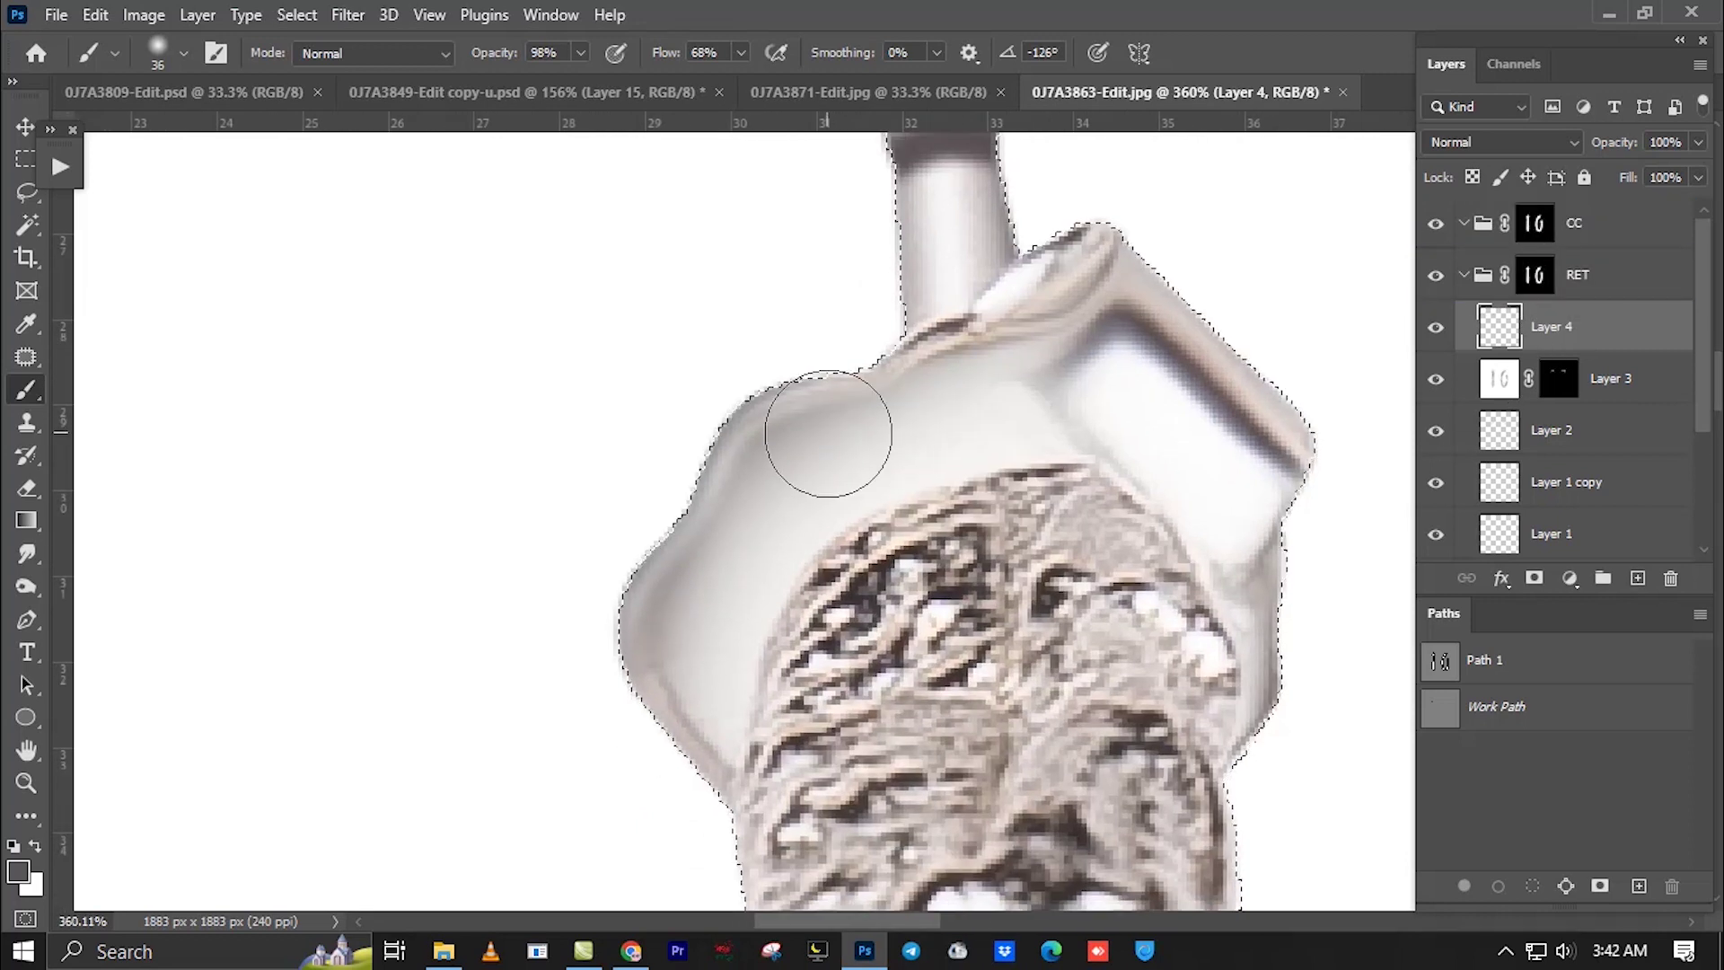
pyautogui.scroll(1, 924, 366)
# Pen-trace a closed path around the post plate and turn it into a selection.
pyautogui.press('p')
pyautogui.moveTo(714, 457); pyautogui.dragTo(693, 502)
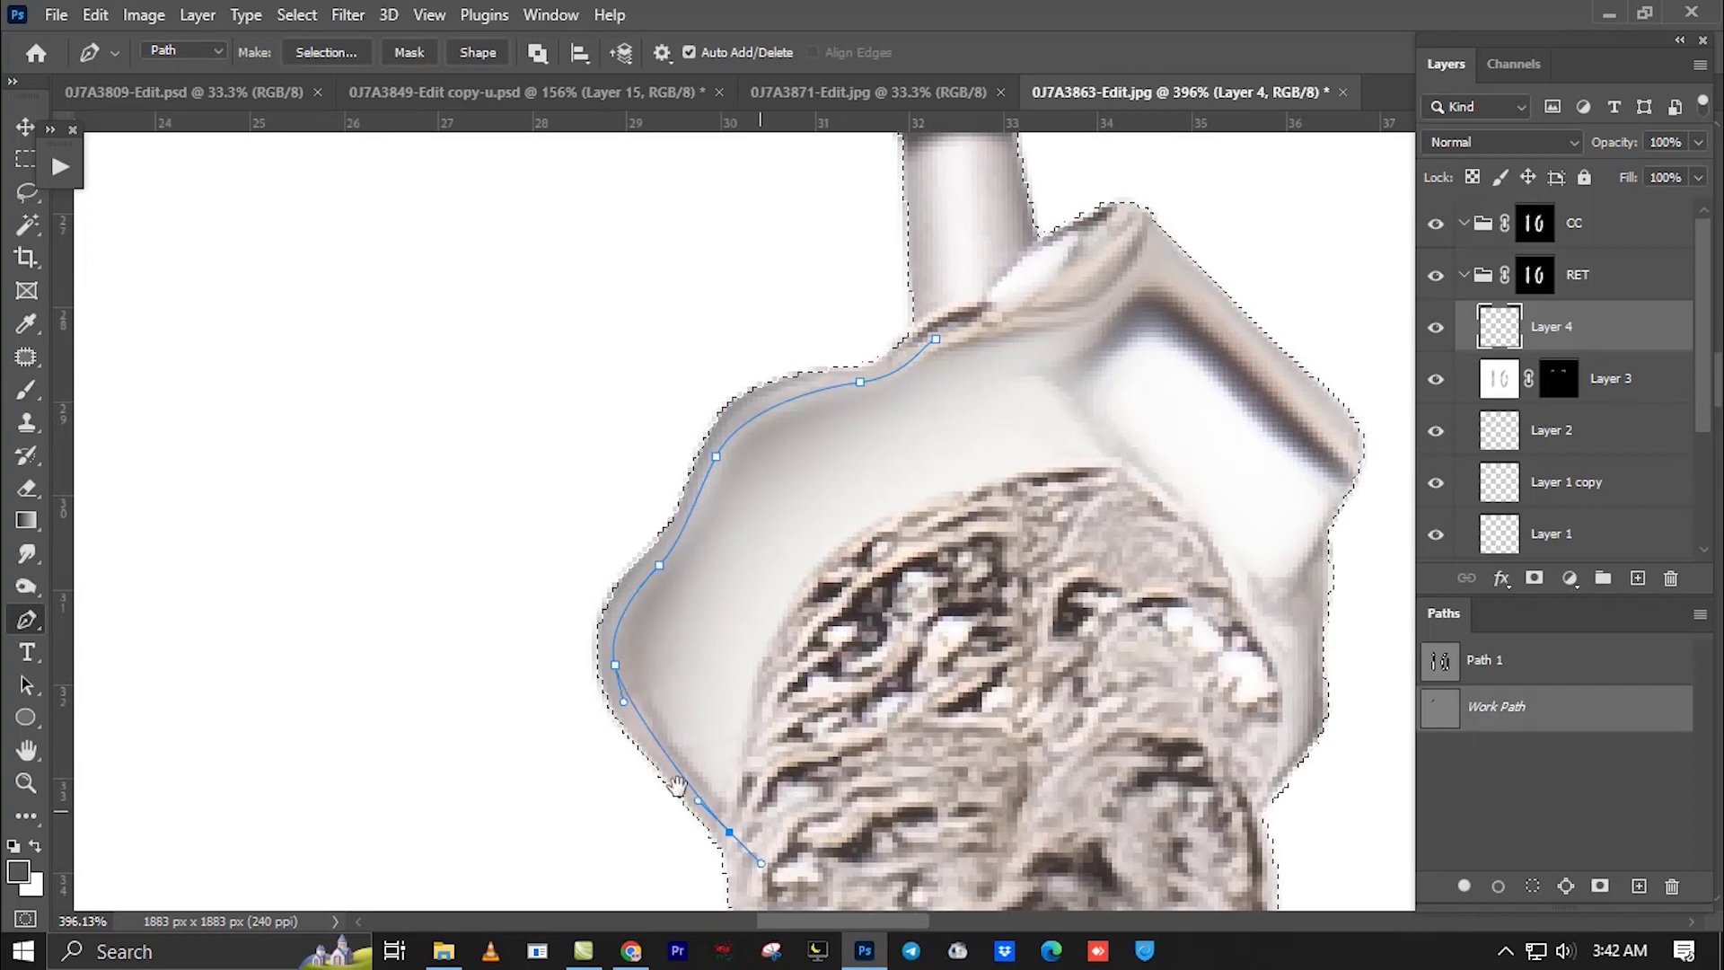
pyautogui.moveTo(676, 787); pyautogui.dragTo(418, 686)
pyautogui.click(914, 736)
pyautogui.moveTo(1006, 699); pyautogui.dragTo(1058, 598)
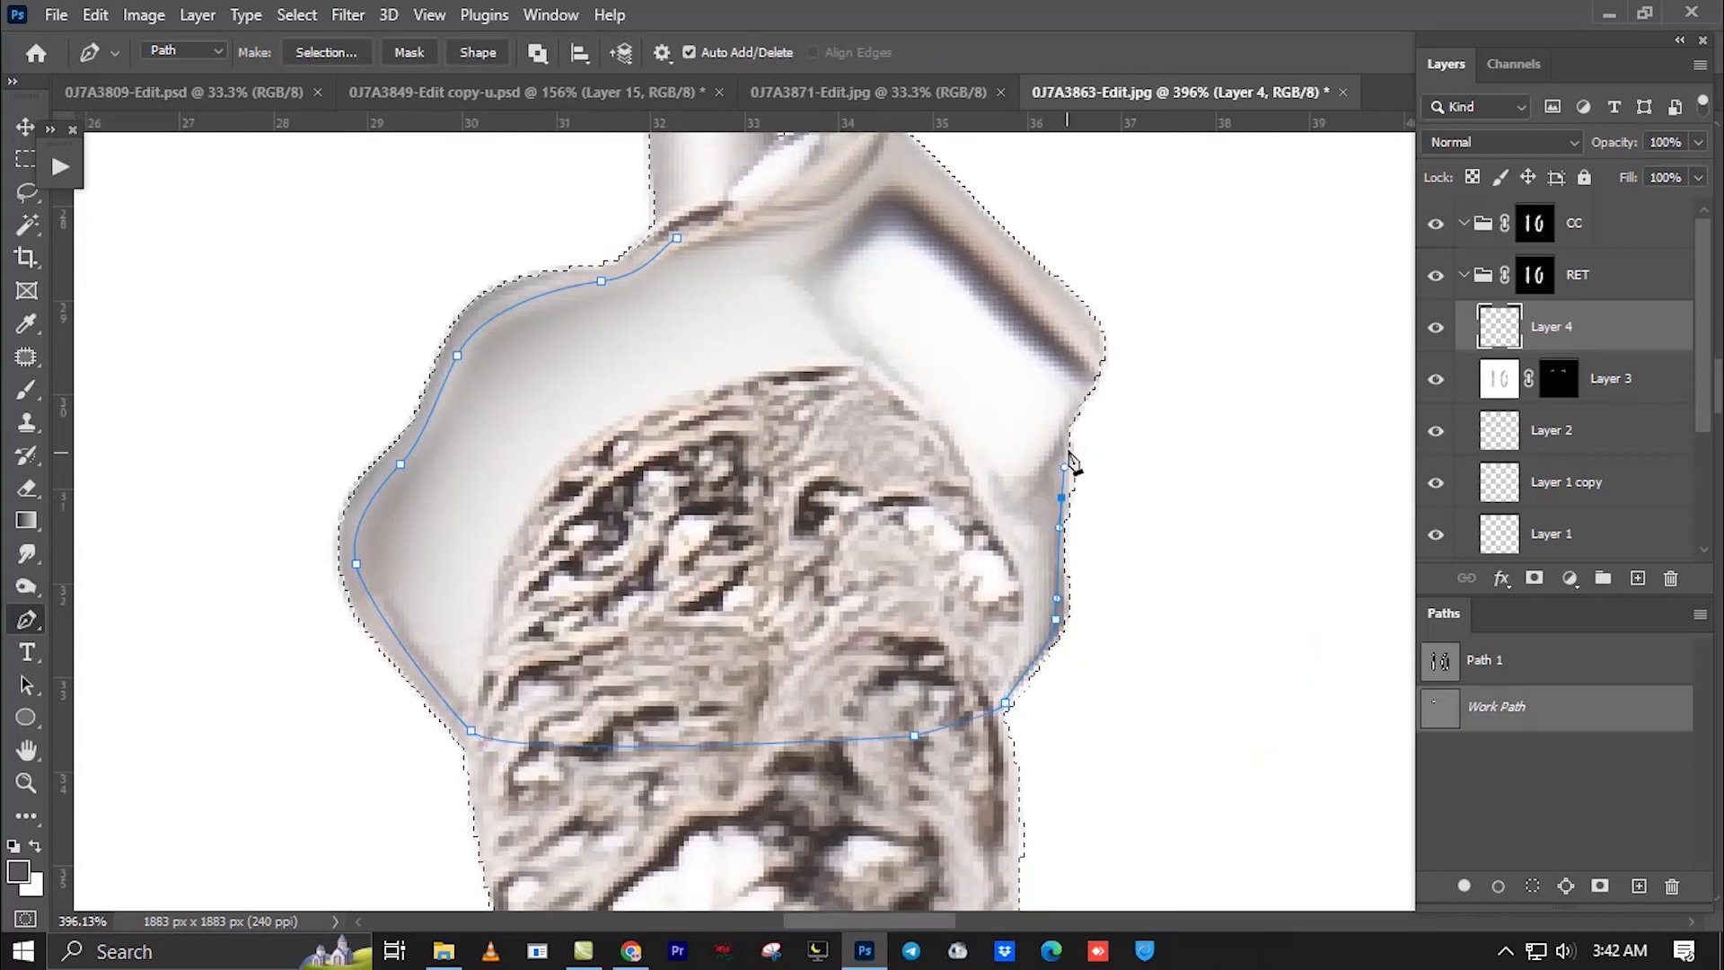
pyautogui.click(1071, 462)
pyautogui.click(1167, 528)
pyautogui.moveTo(1094, 281); pyautogui.dragTo(991, 225)
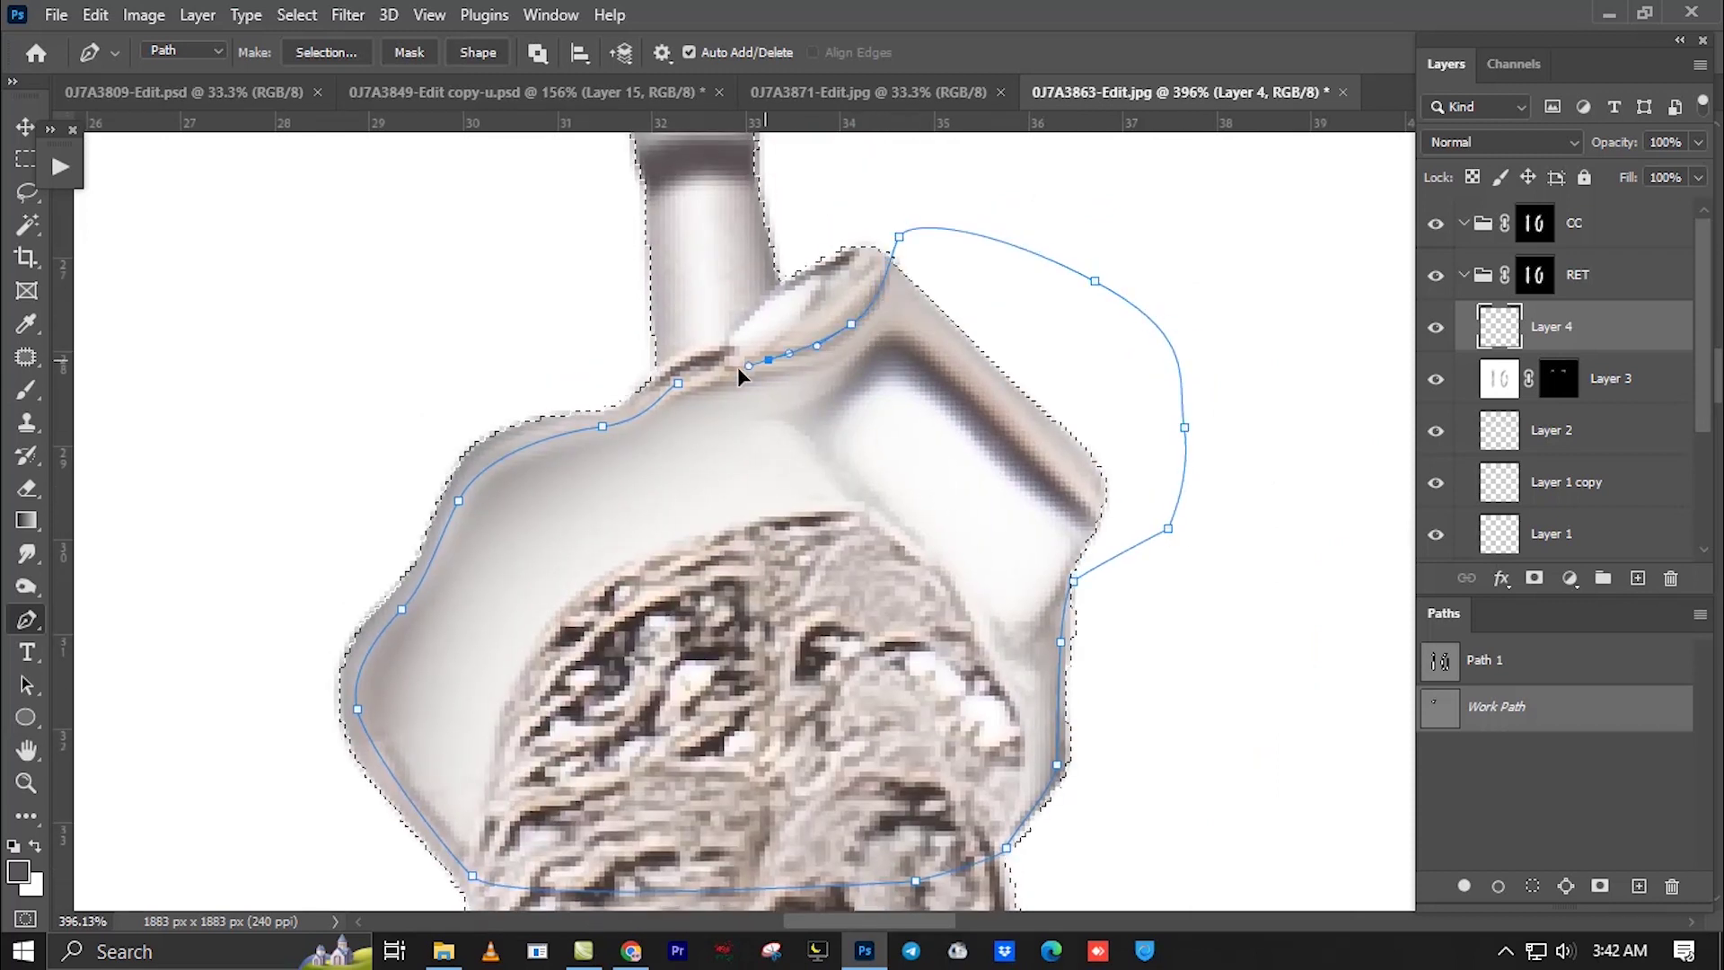
pyautogui.click(678, 386)
pyautogui.hotkey('ctrl', 'Return')
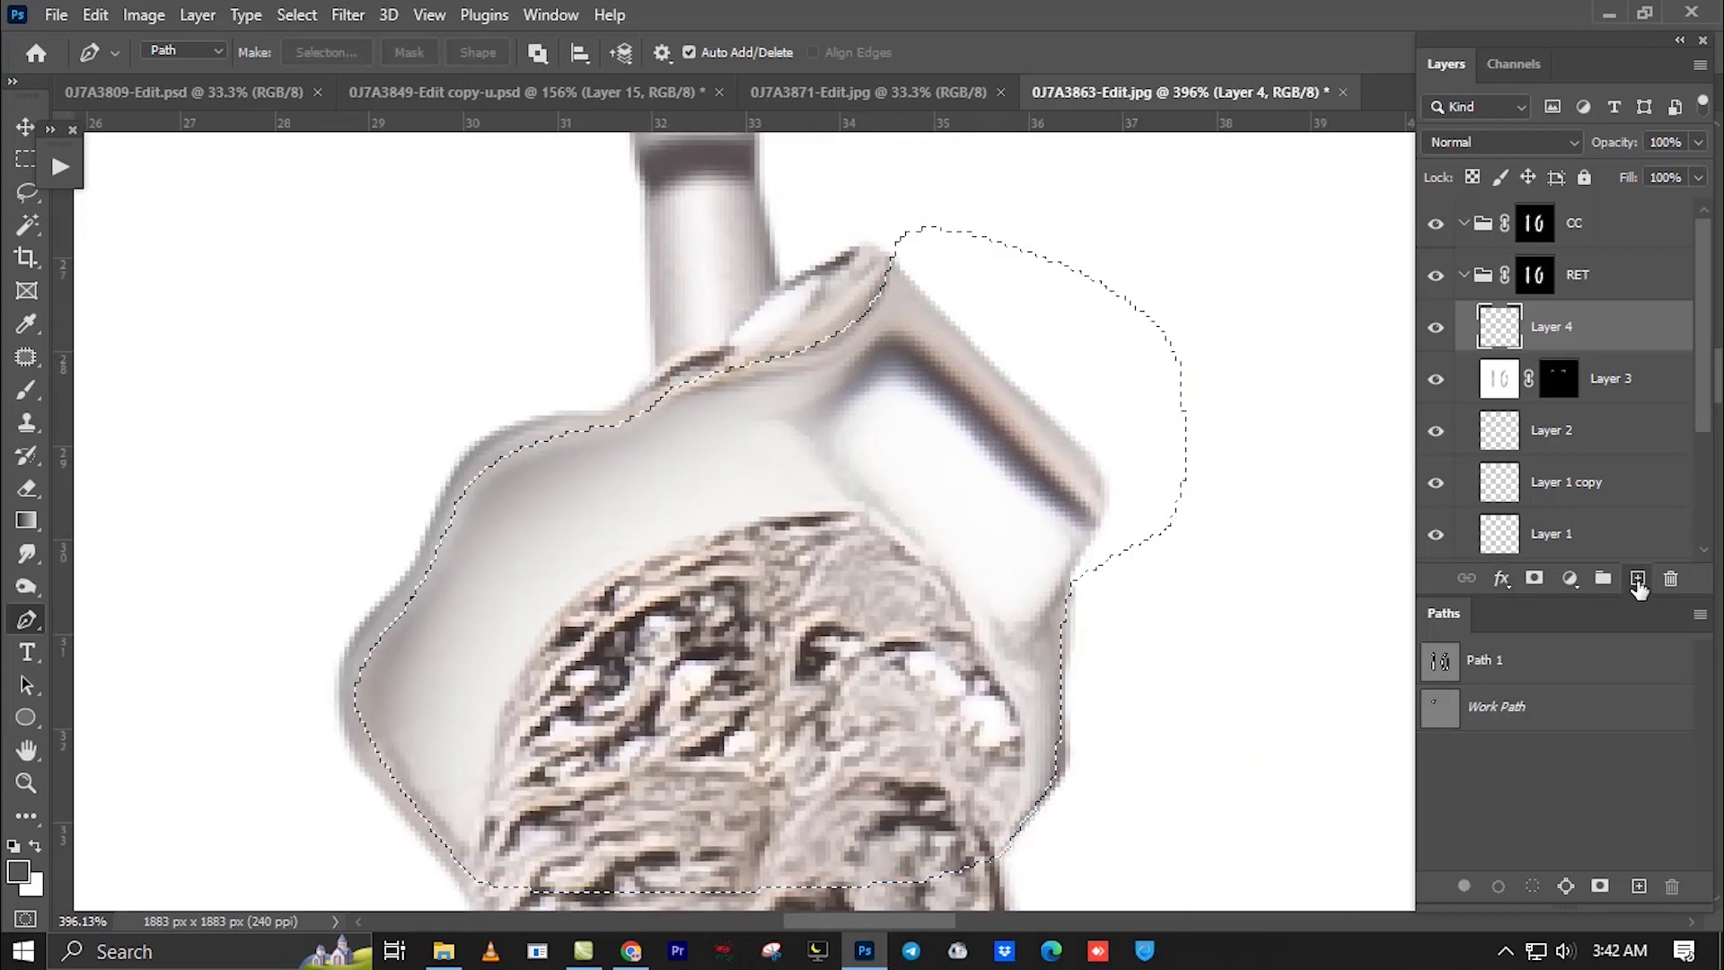
# On new Layer 5, stroke the plate selection with a 2 px centred outline.
pyautogui.click(1638, 577)
pyautogui.press('m')
pyautogui.rightClick(665, 571)
pyautogui.click(669, 363)
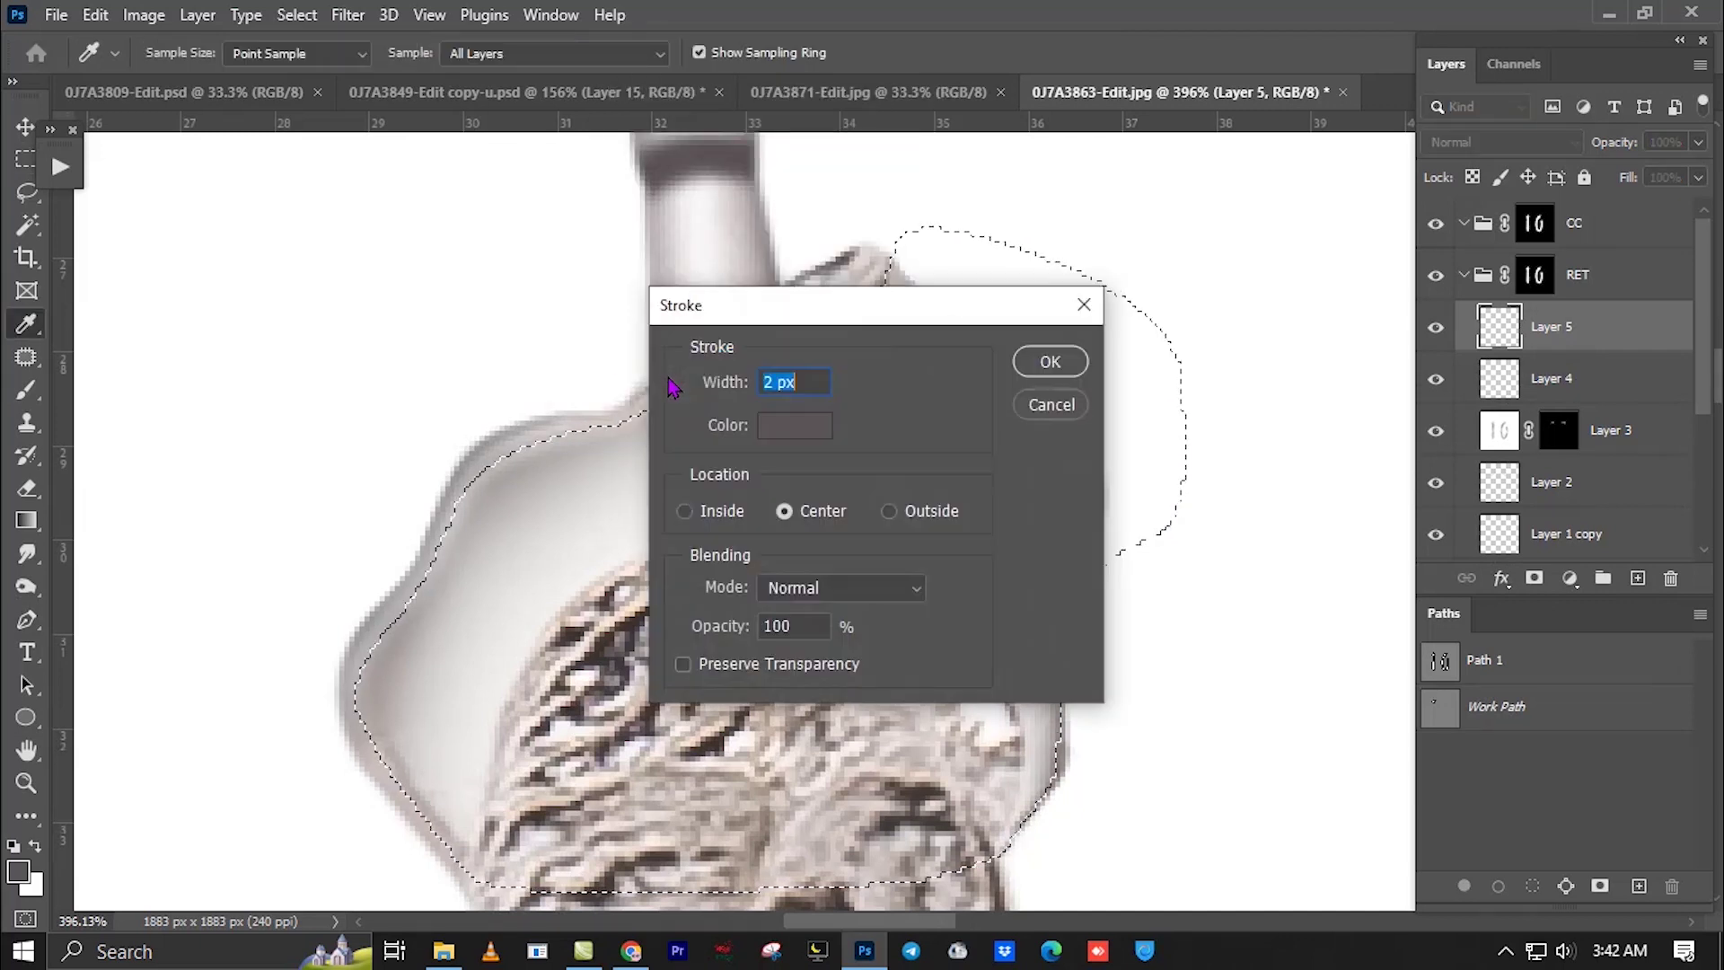
pyautogui.press('Return')
pyautogui.hotkey('ctrl', 'd')
pyautogui.scroll(-3, 697, 489)
pyautogui.scroll(2, 604, 516)
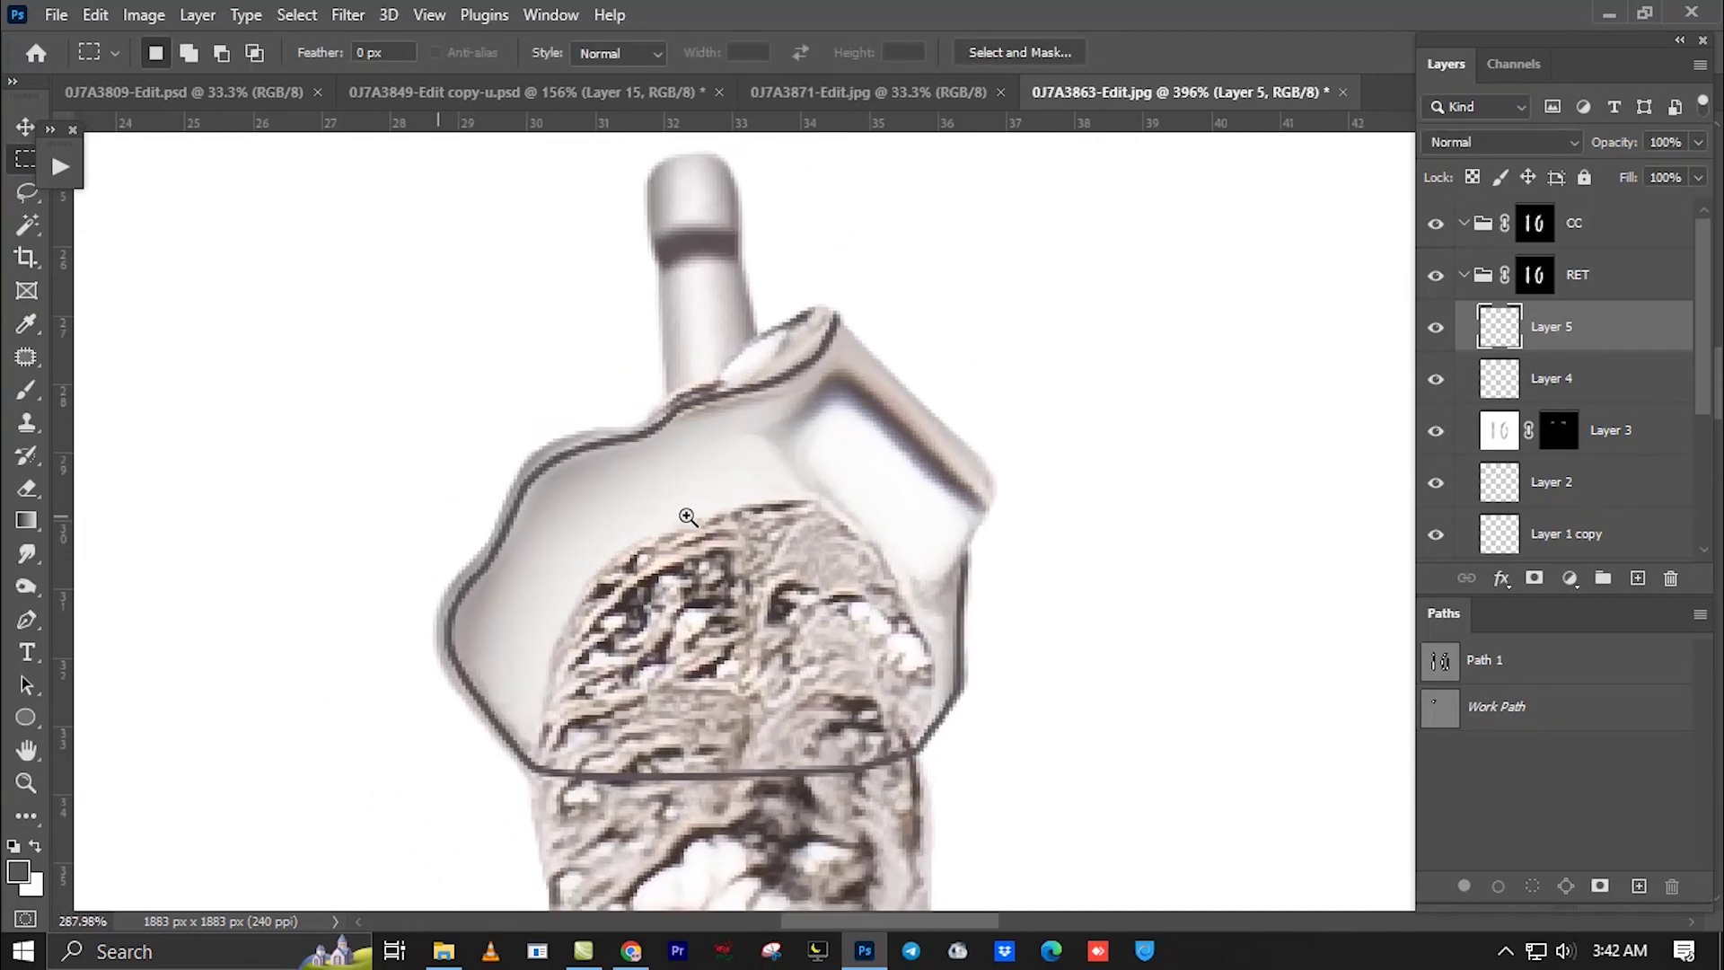
# Mask the stroke to the upper-left edge, blur the mask 1 px, and set opacity 74%.
pyautogui.click(1535, 579)
pyautogui.press('b')
pyautogui.press('d')
pyautogui.press('[')
pyautogui.press('[')
pyautogui.press('[')
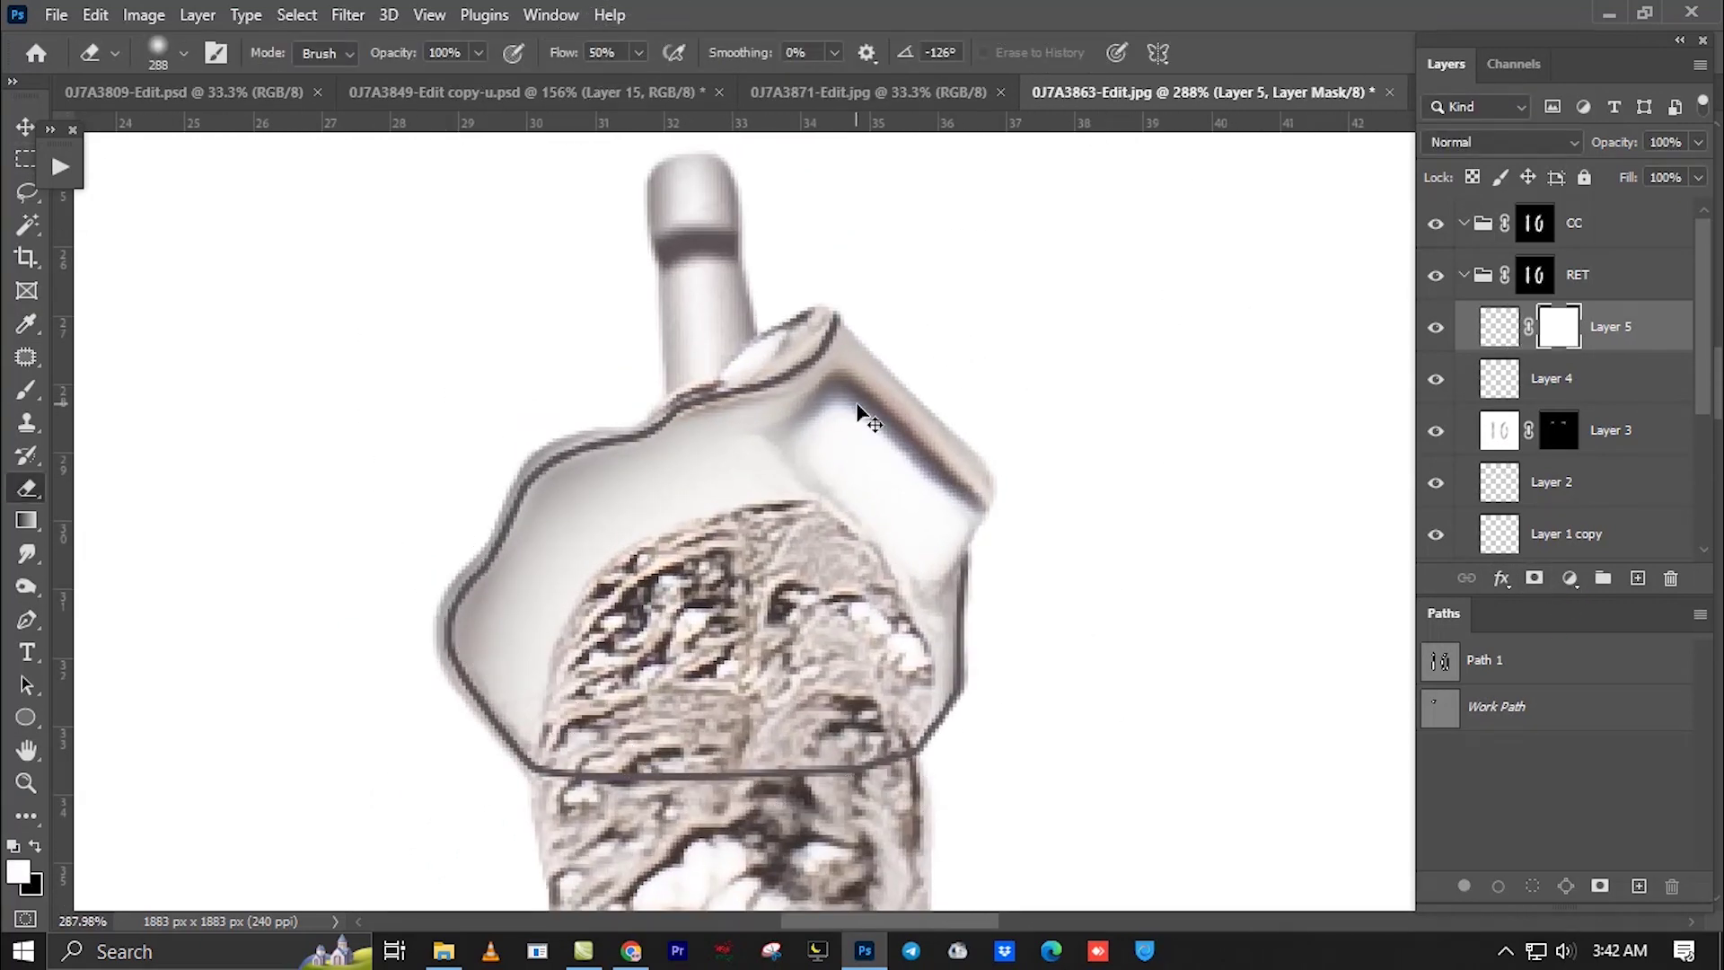
pyautogui.hotkey('ctrl', 'i')
pyautogui.moveTo(723, 402)
pyautogui.mouseDown()
pyautogui.moveTo(520, 520)
pyautogui.moveTo(473, 685)
pyautogui.moveTo(482, 732)
pyautogui.mouseUp()
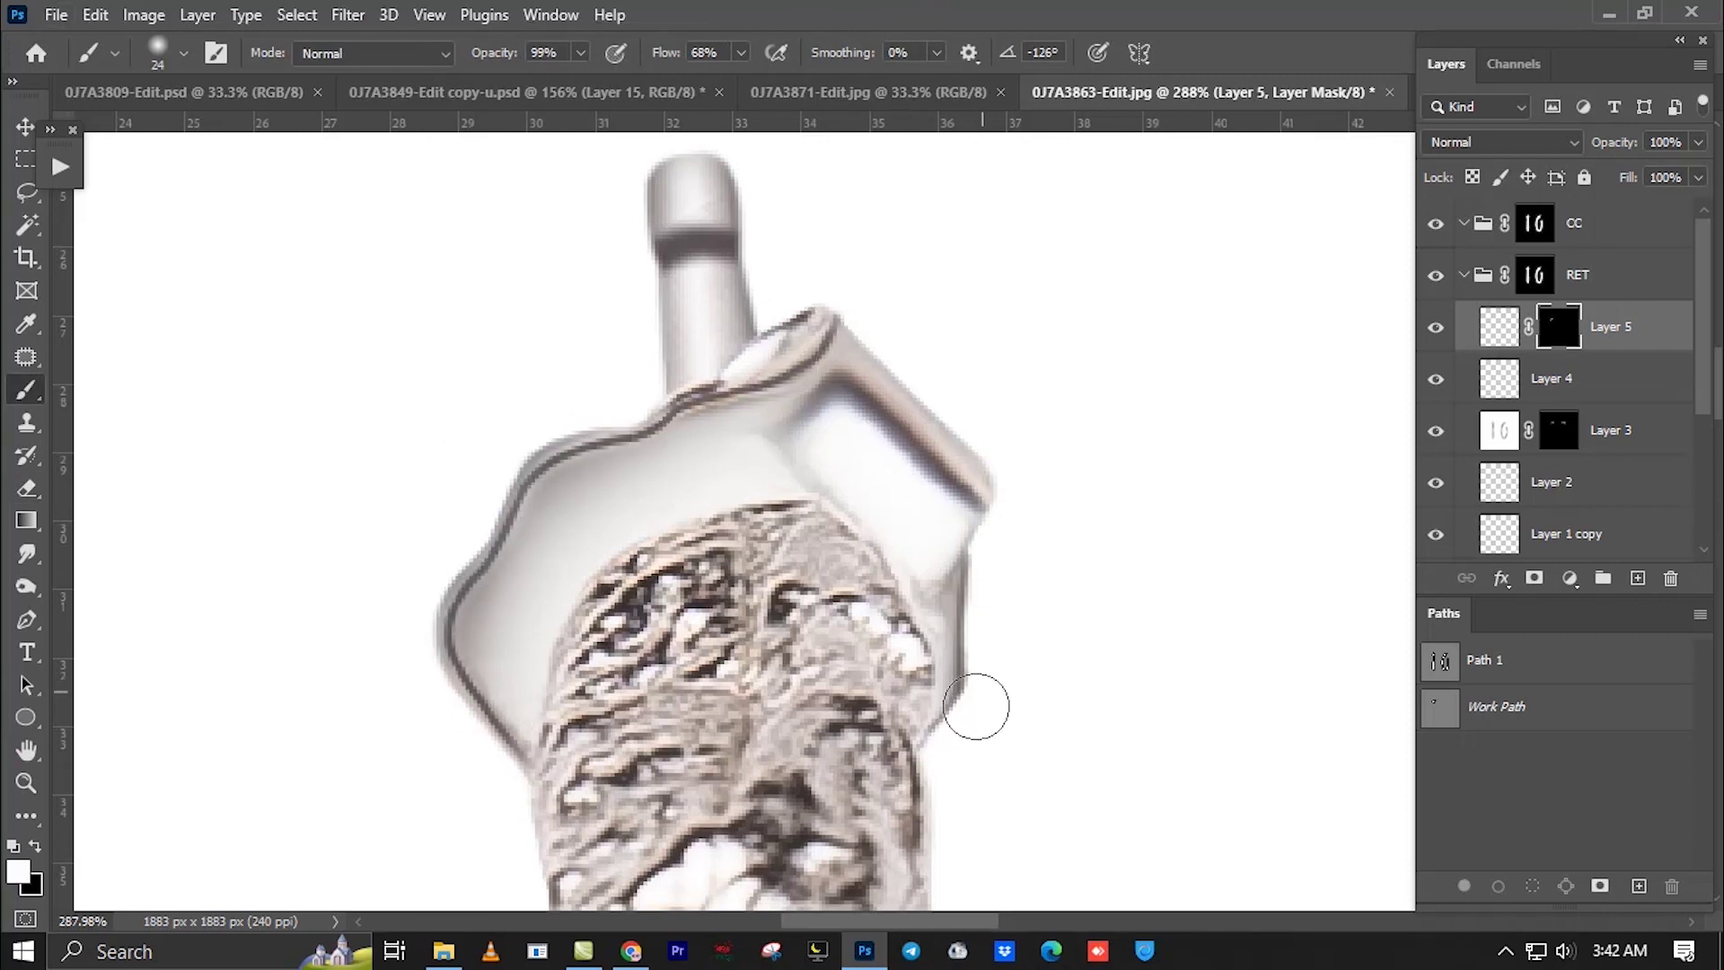
pyautogui.hotkey('ctrl', 'alt', 'f')
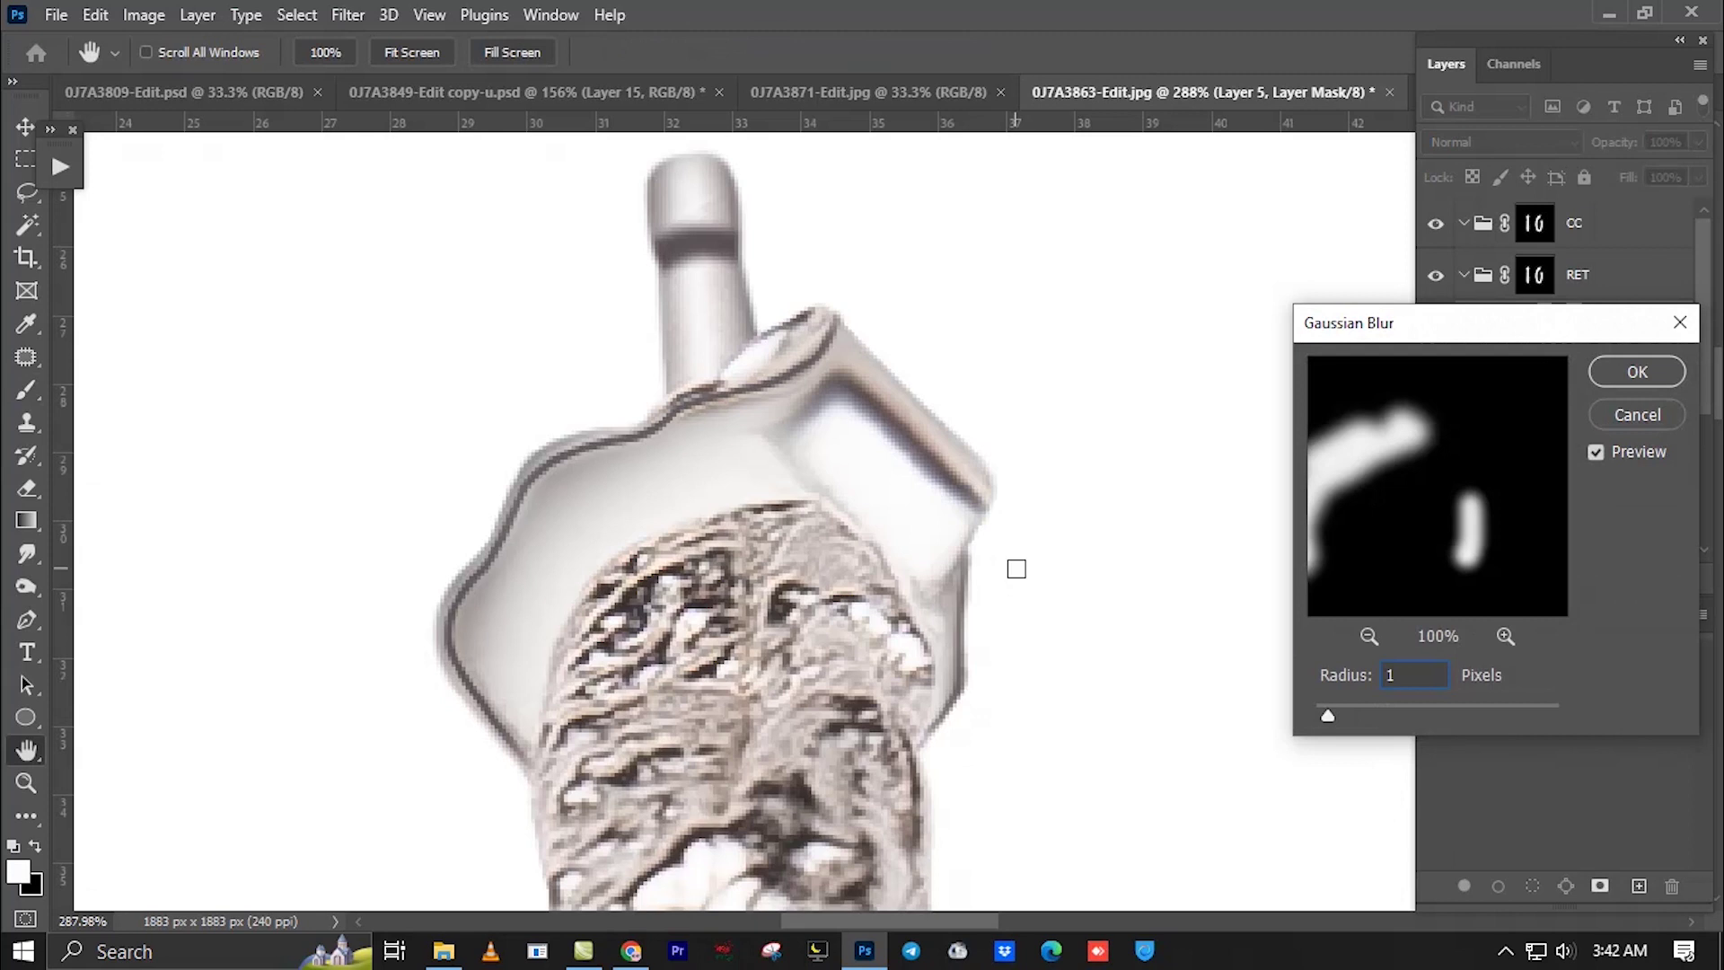
pyautogui.press('Return')
pyautogui.moveTo(1569, 155); pyautogui.dragTo(1564, 155)
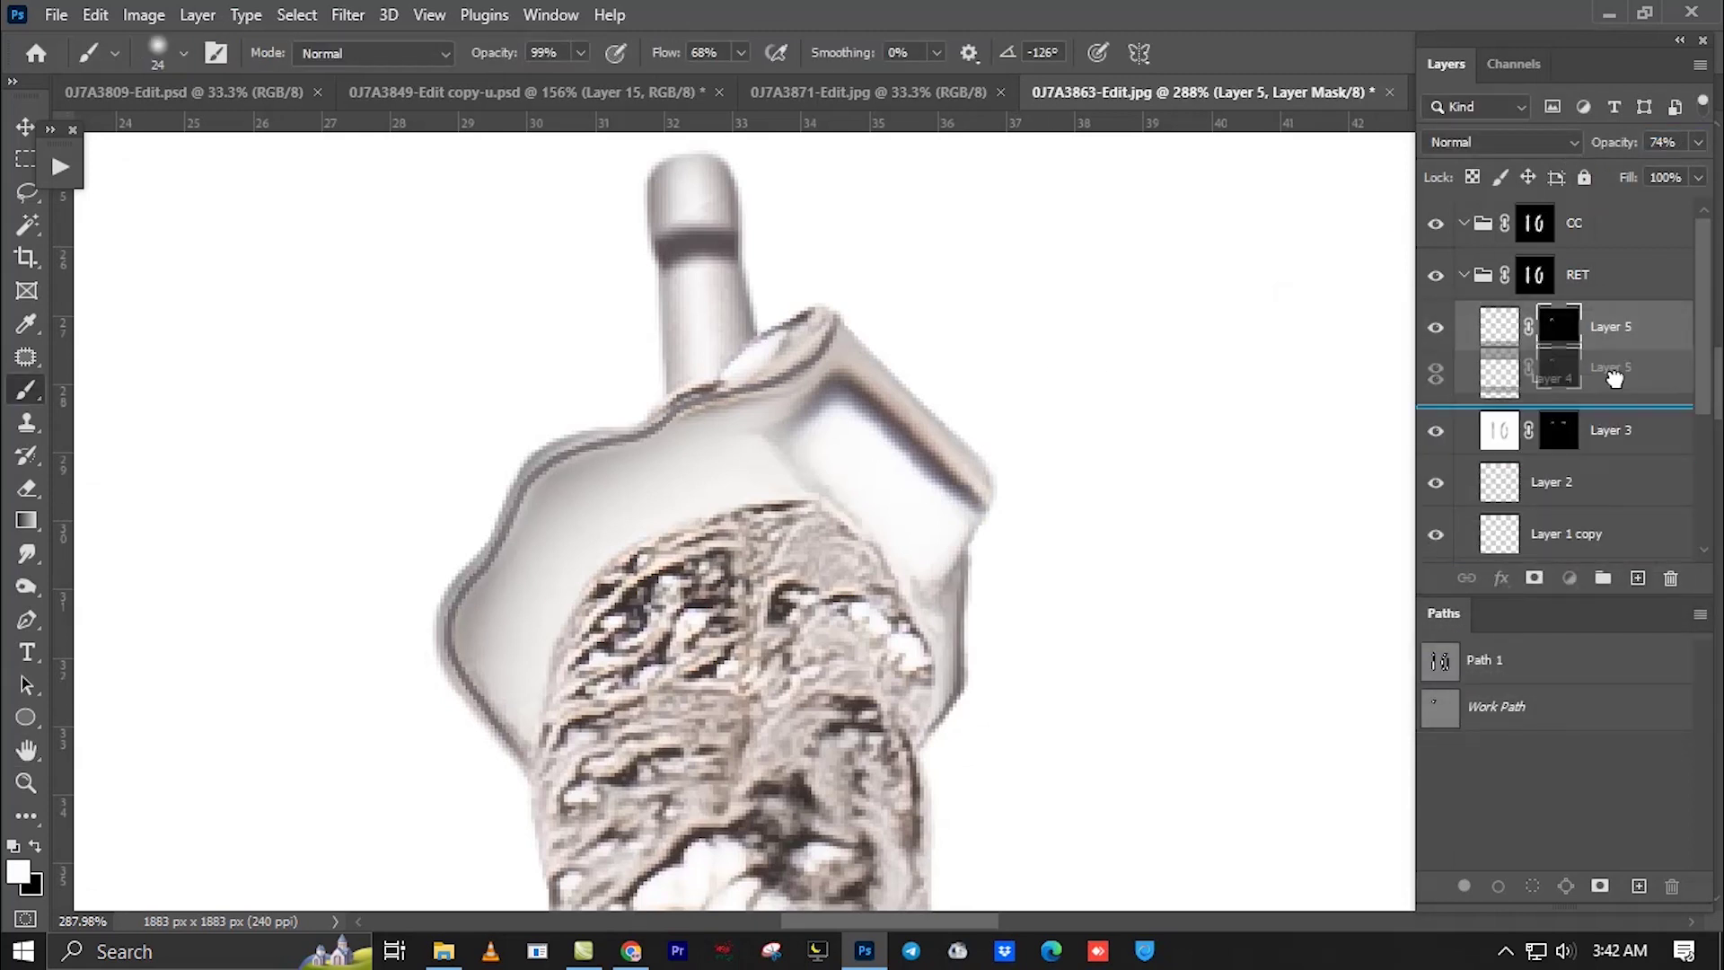
# Apply Layer 5's mask, then merge in an inverted copy nudged down for an embossed edge.
pyautogui.rightClick(1560, 338)
pyautogui.click(1559, 411)
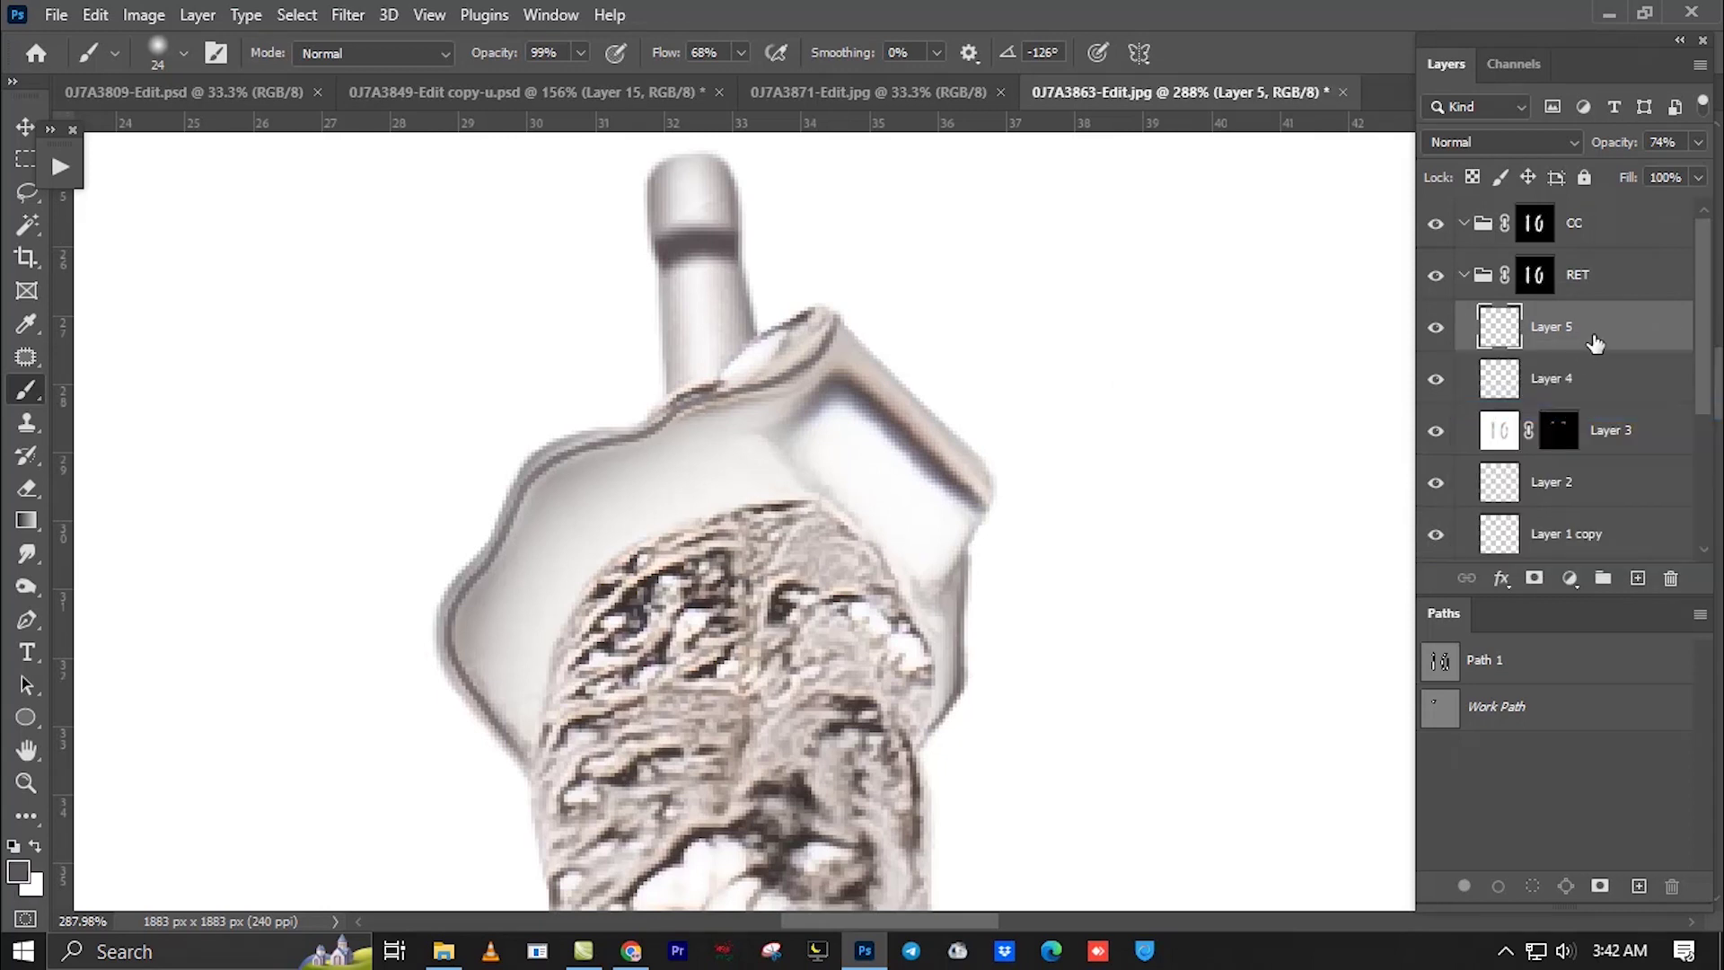
pyautogui.hotkey('ctrl', 'j')
pyautogui.hotkey('ctrl', 'i')
pyautogui.hotkey('ctrl', 't')
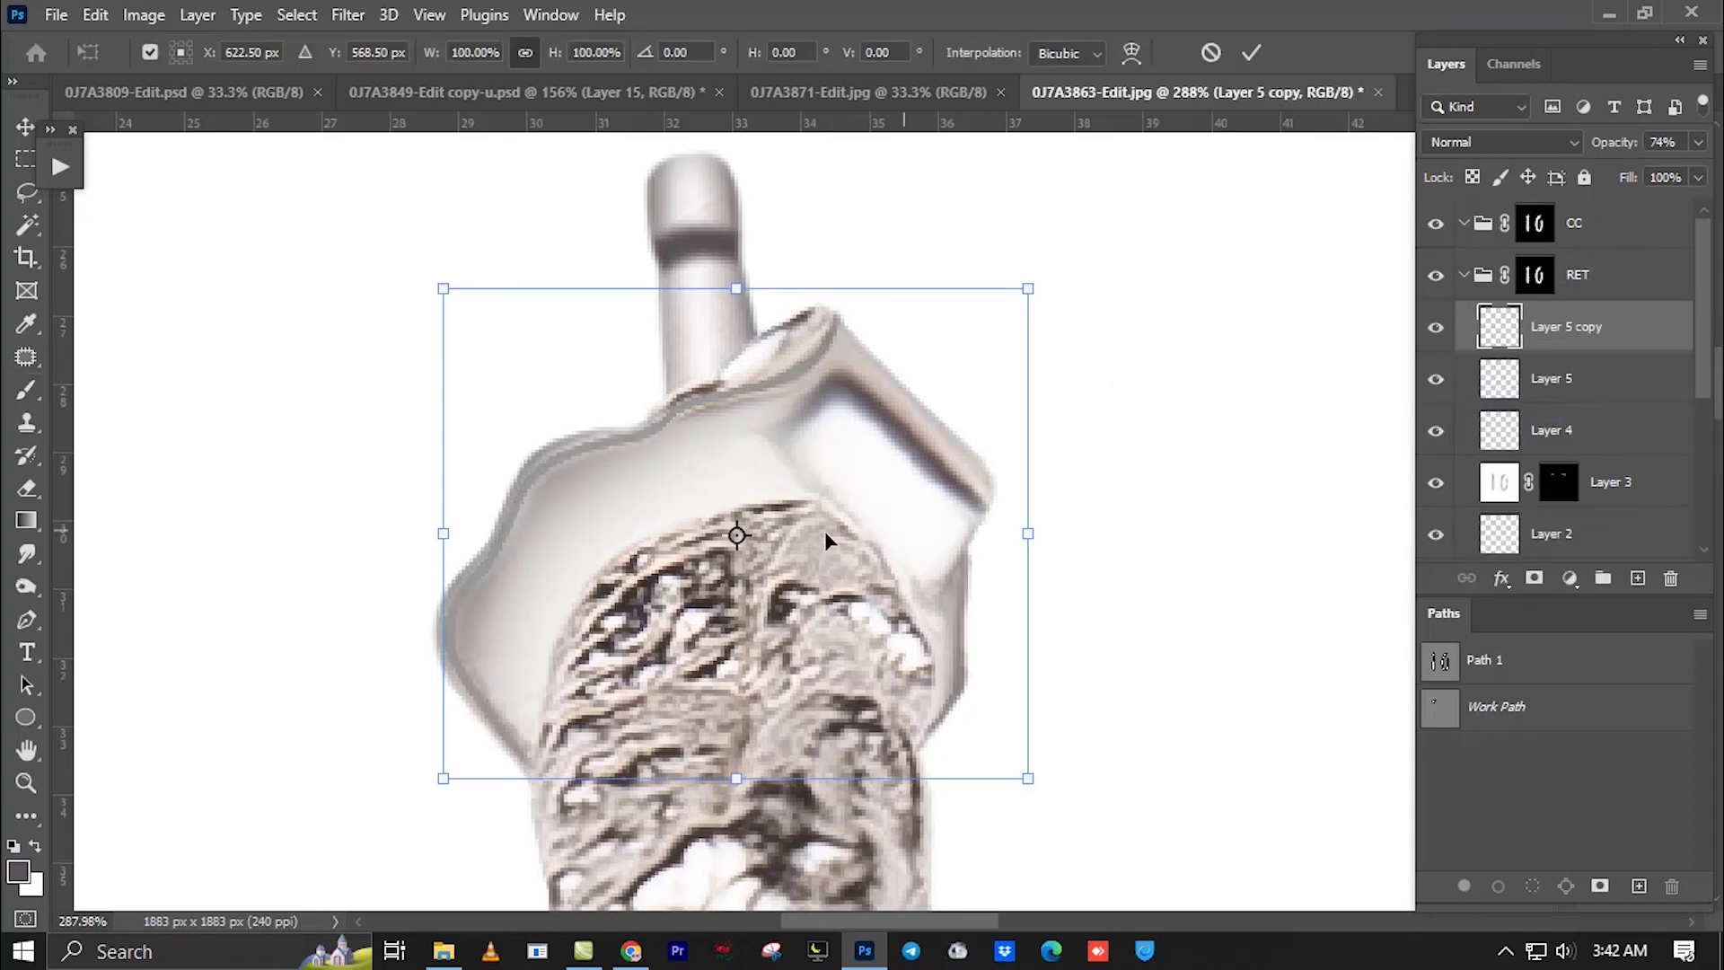
pyautogui.press('Down')
pyautogui.press('Down')
pyautogui.press('Down')
pyautogui.press('Down')
pyautogui.press('Down')
pyautogui.press('Down')
pyautogui.press('Return')
pyautogui.press('b')
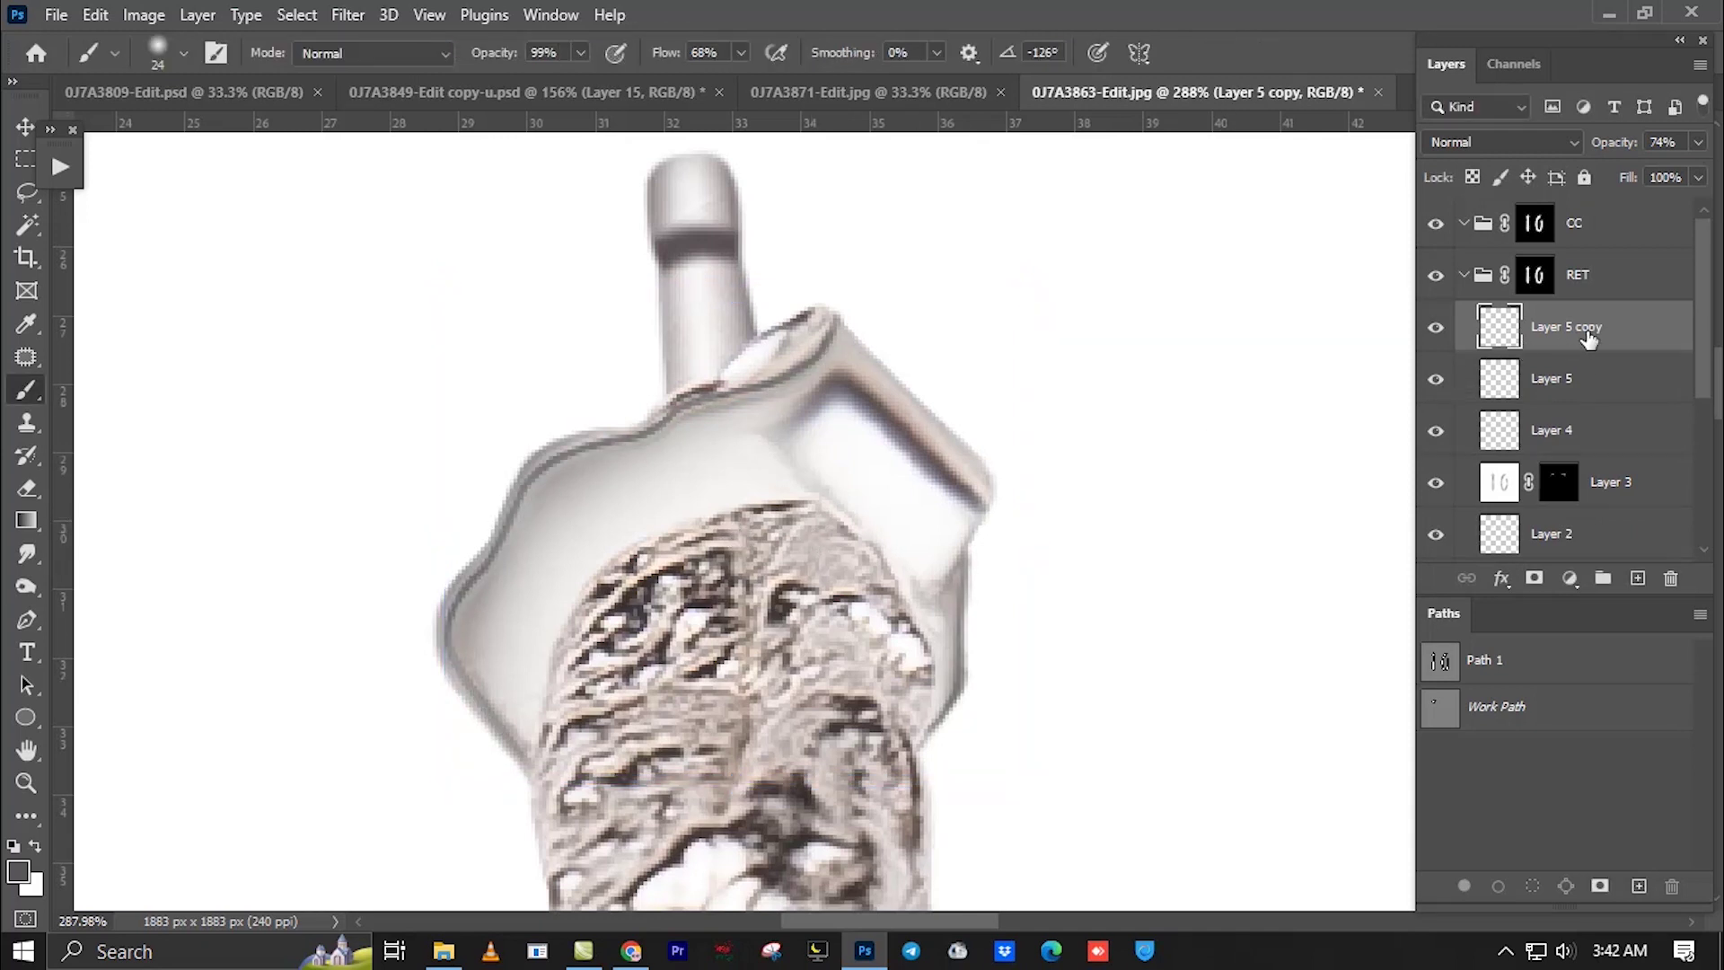
# Load the earrings as a selection and add new Layer 6.
pyautogui.moveTo(1581, 327); pyautogui.dragTo(1672, 577)
pyautogui.moveTo(1035, 527)
pyautogui.mouseDown()
pyautogui.moveTo(714, 568)
pyautogui.moveTo(239, 539)
pyautogui.moveTo(725, 559)
pyautogui.moveTo(704, 692)
pyautogui.moveTo(1007, 543)
pyautogui.moveTo(723, 443)
pyautogui.moveTo(598, 272)
pyautogui.moveTo(556, 89)
pyautogui.moveTo(913, 288)
pyautogui.moveTo(1114, 315)
pyautogui.mouseUp()
pyautogui.keyDown('ctrl'); pyautogui.click(1500, 326); pyautogui.keyUp('ctrl')
pyautogui.click(1637, 578)
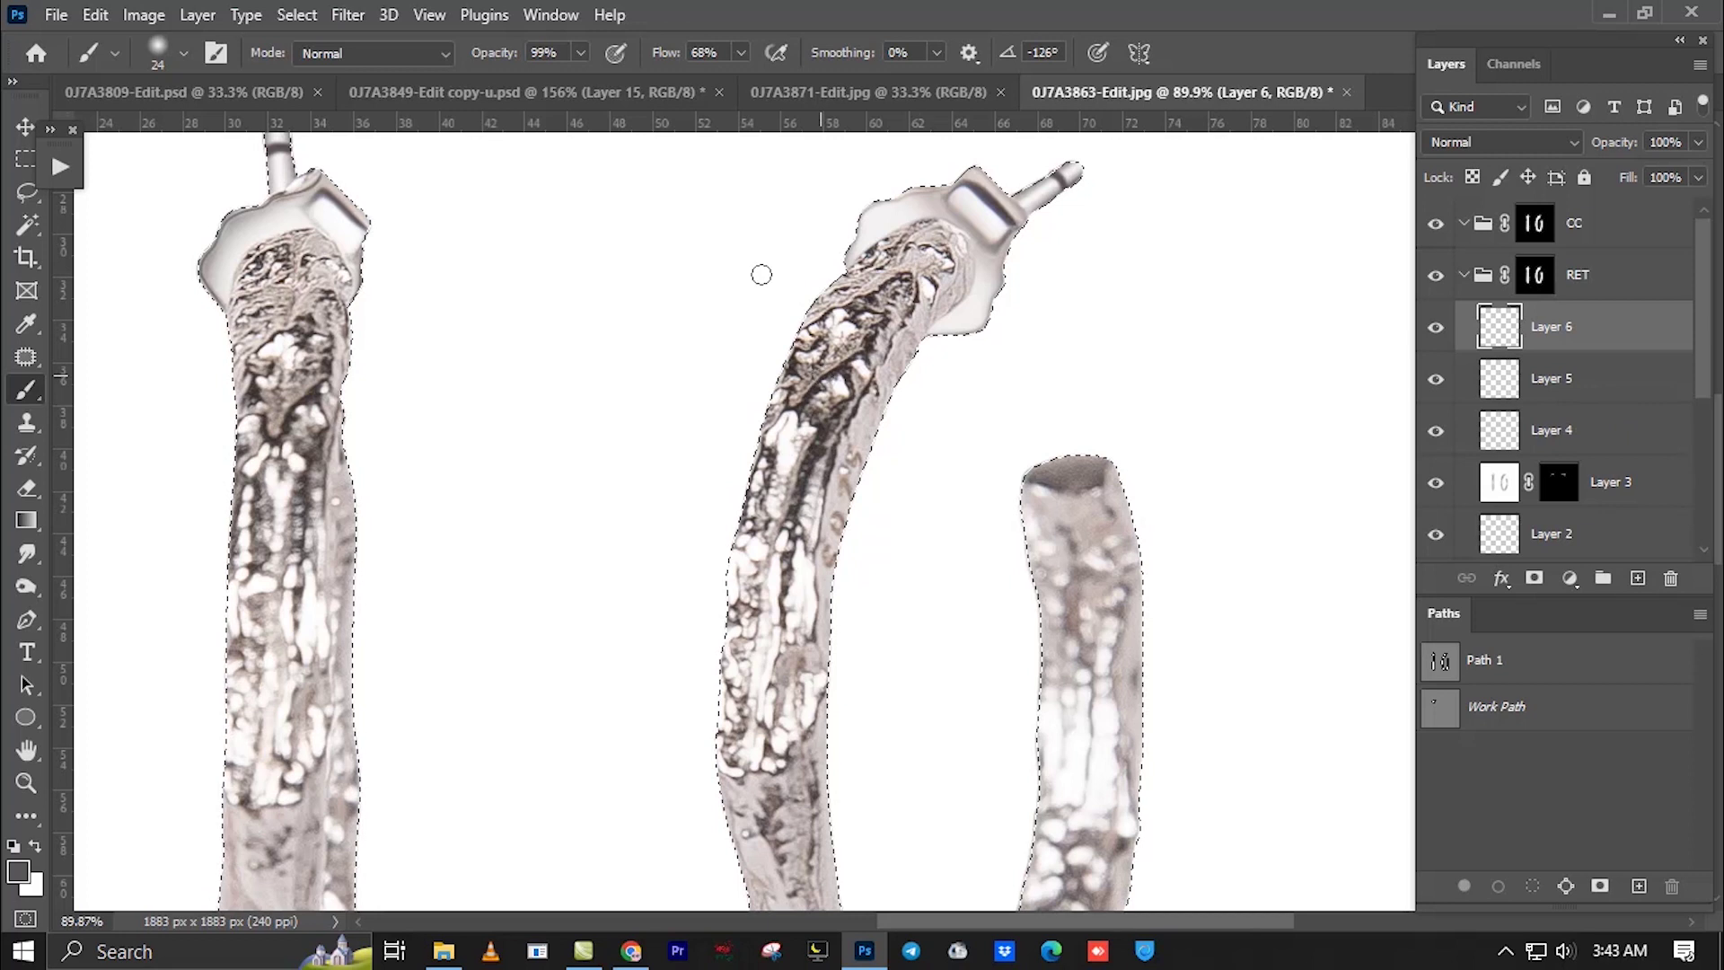
# Set the brush to Lighten mode at 10% flow with a light grey colour.
pyautogui.click(373, 53)
pyautogui.click(349, 291)
pyautogui.write('10')
pyautogui.press('Return')
pyautogui.keyDown('alt'); pyautogui.click(922, 241); pyautogui.keyUp('alt')
# Sample lighter greys from the plate and connector, and make the brush slightly smaller.
pyautogui.scroll(2, 922, 241)
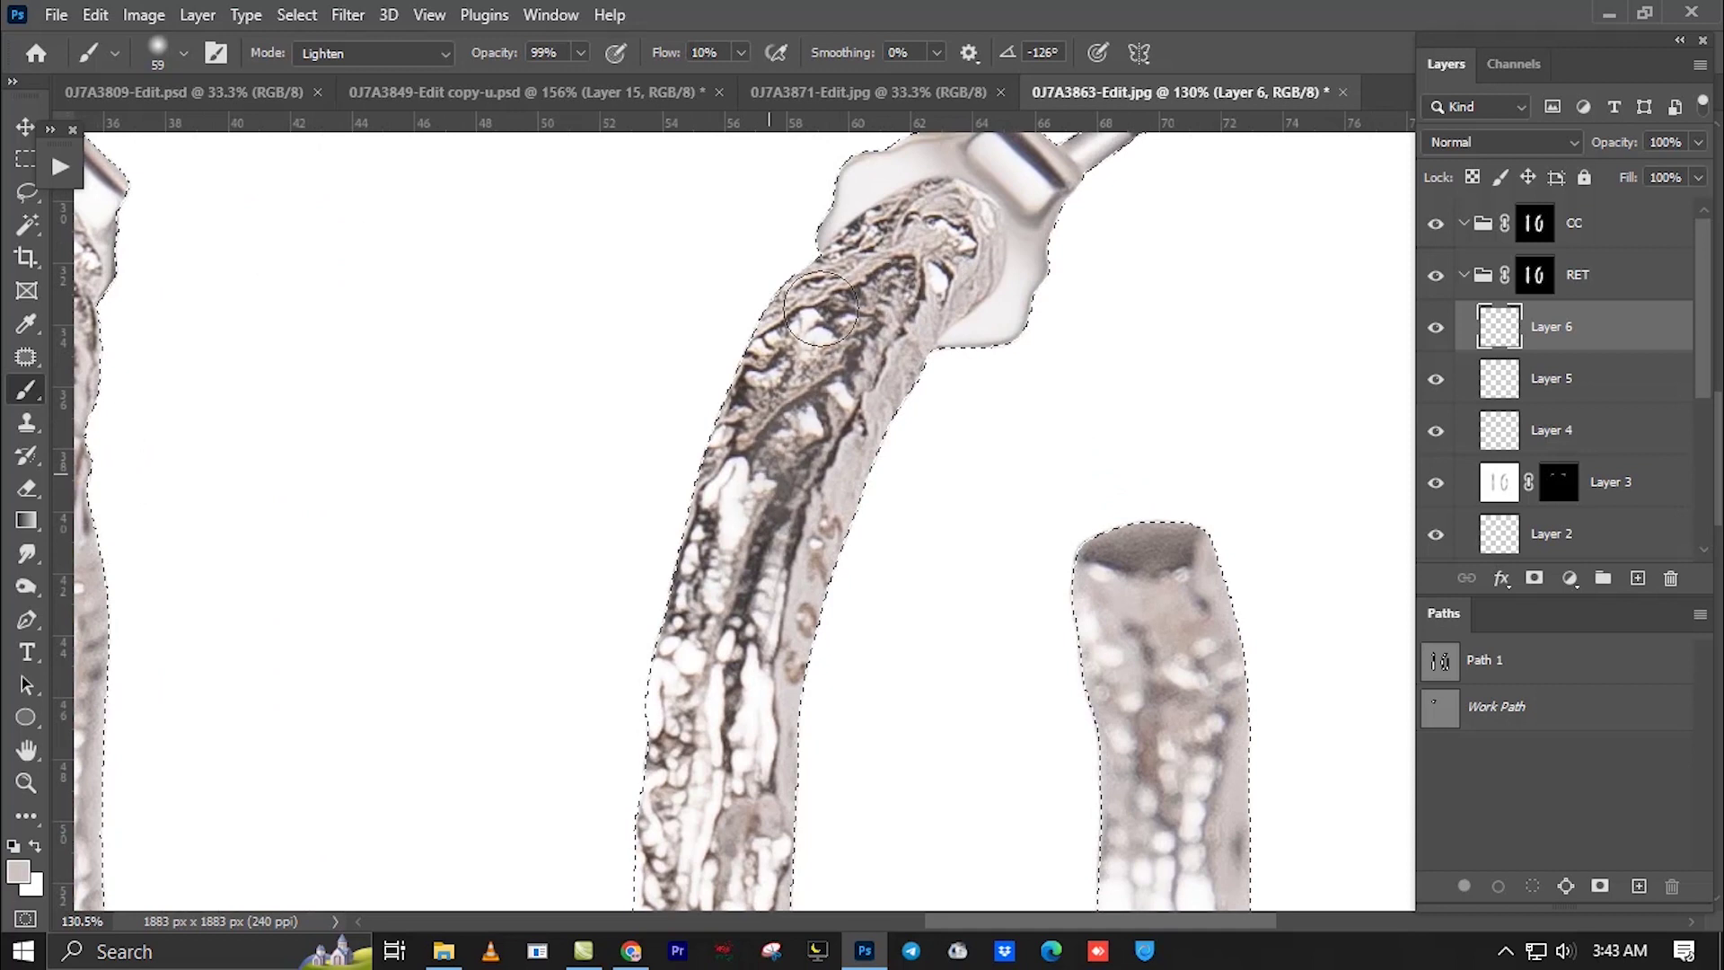
pyautogui.scroll(-2, 819, 308)
pyautogui.scroll(4, 988, 368)
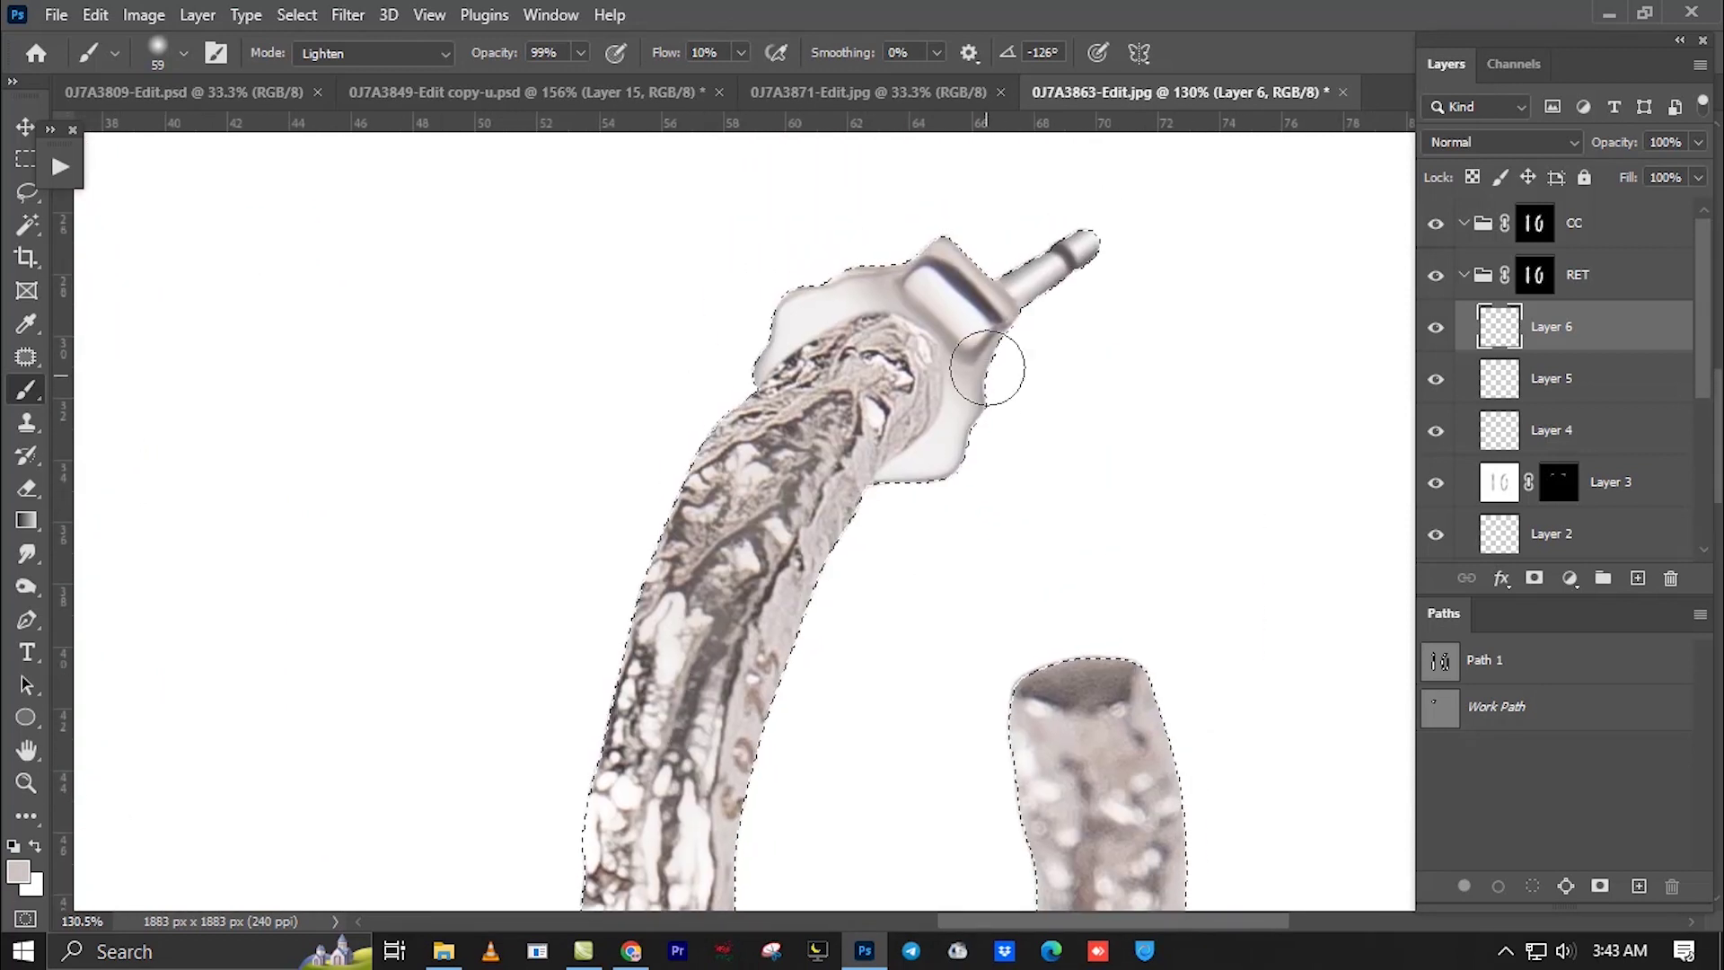
pyautogui.scroll(5, 1022, 338)
pyautogui.keyDown('alt'); pyautogui.click(847, 373); pyautogui.keyUp('alt')
pyautogui.keyDown('alt'); pyautogui.click(754, 366); pyautogui.keyUp('alt')
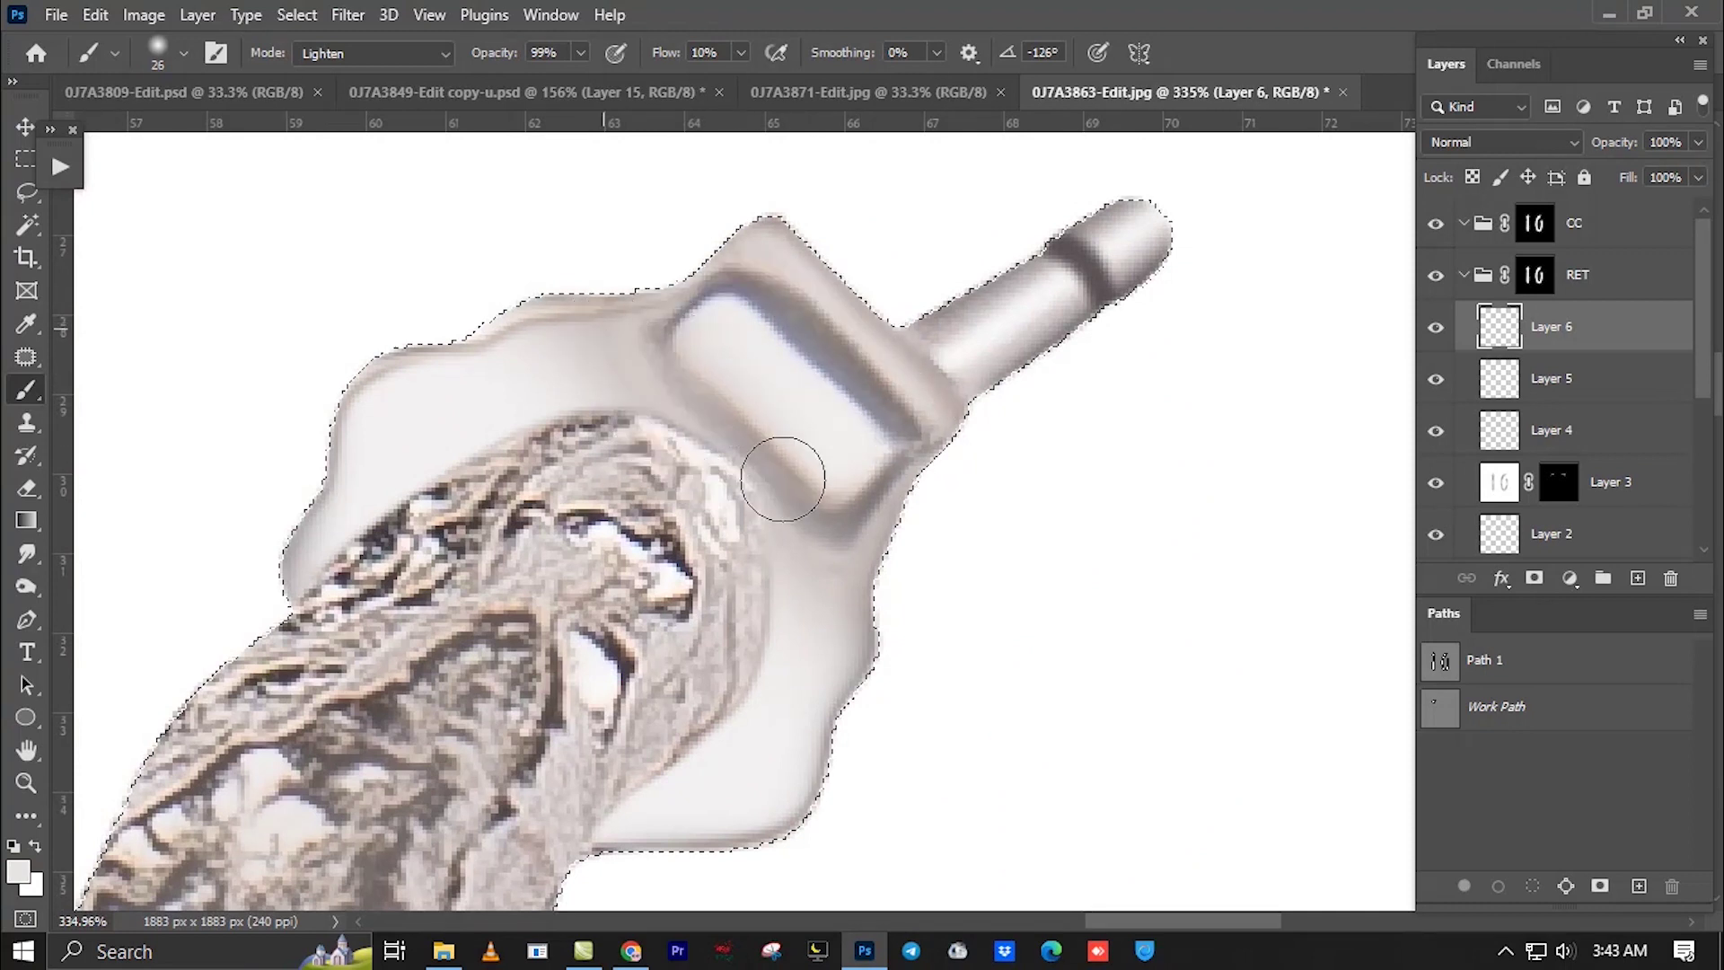
pyautogui.scroll(-3, 559, 413)
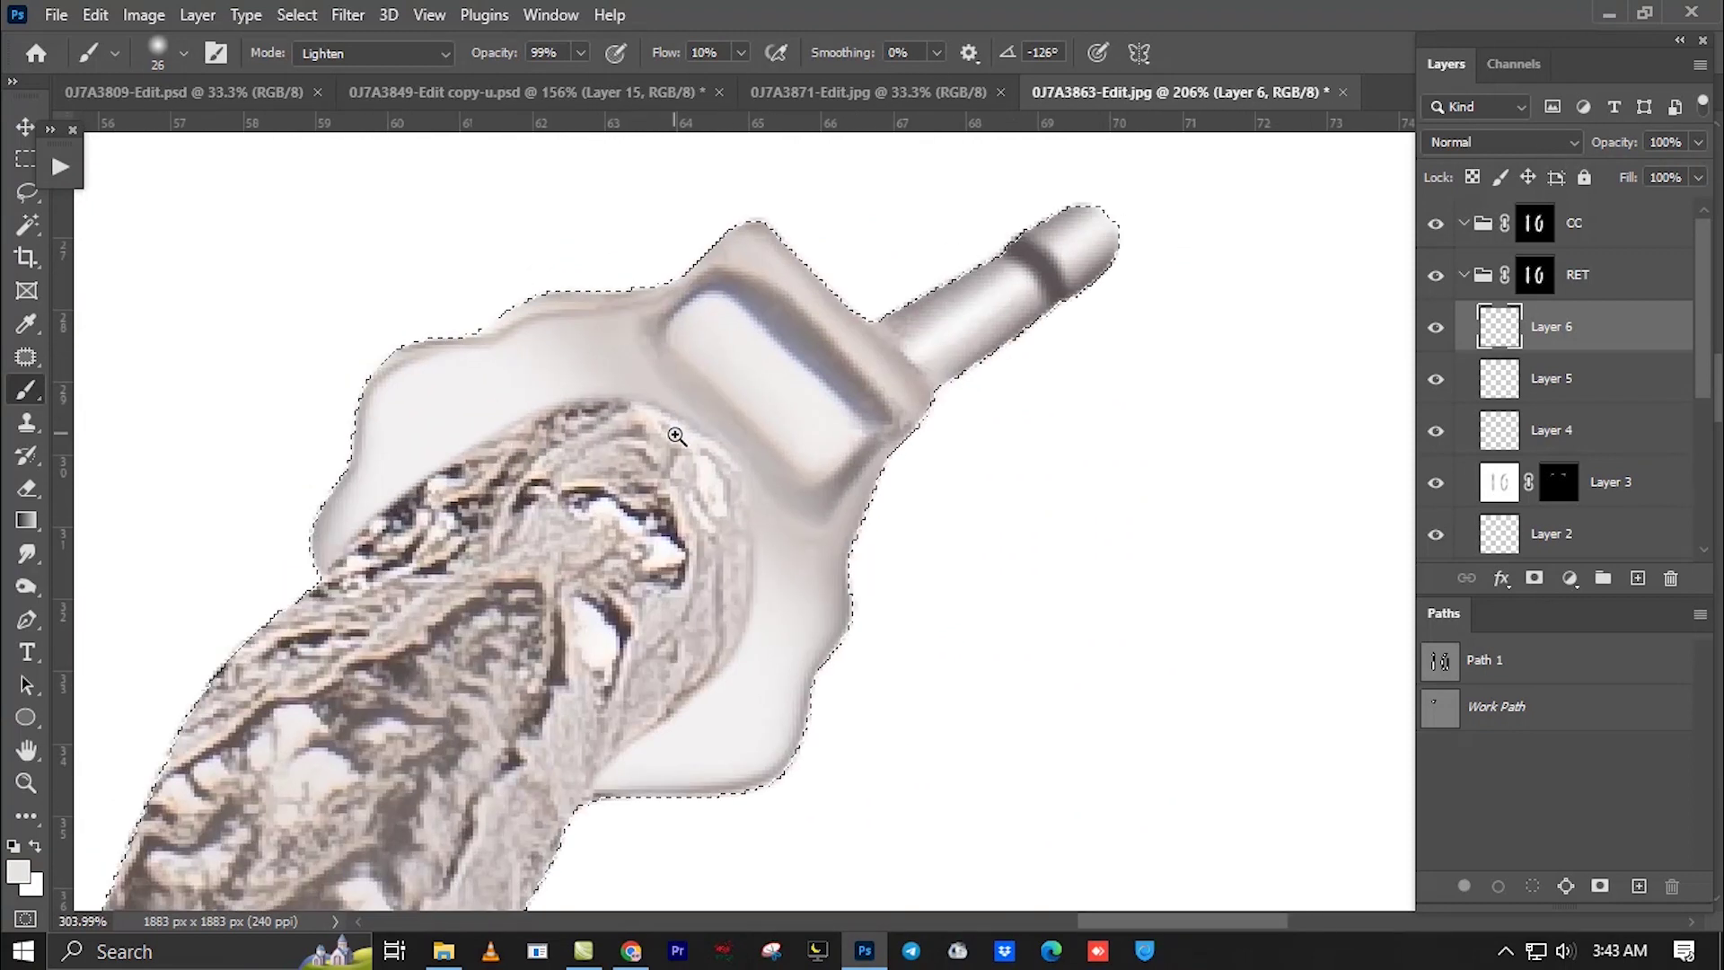
pyautogui.scroll(-3, 570, 449)
pyautogui.scroll(3, 581, 480)
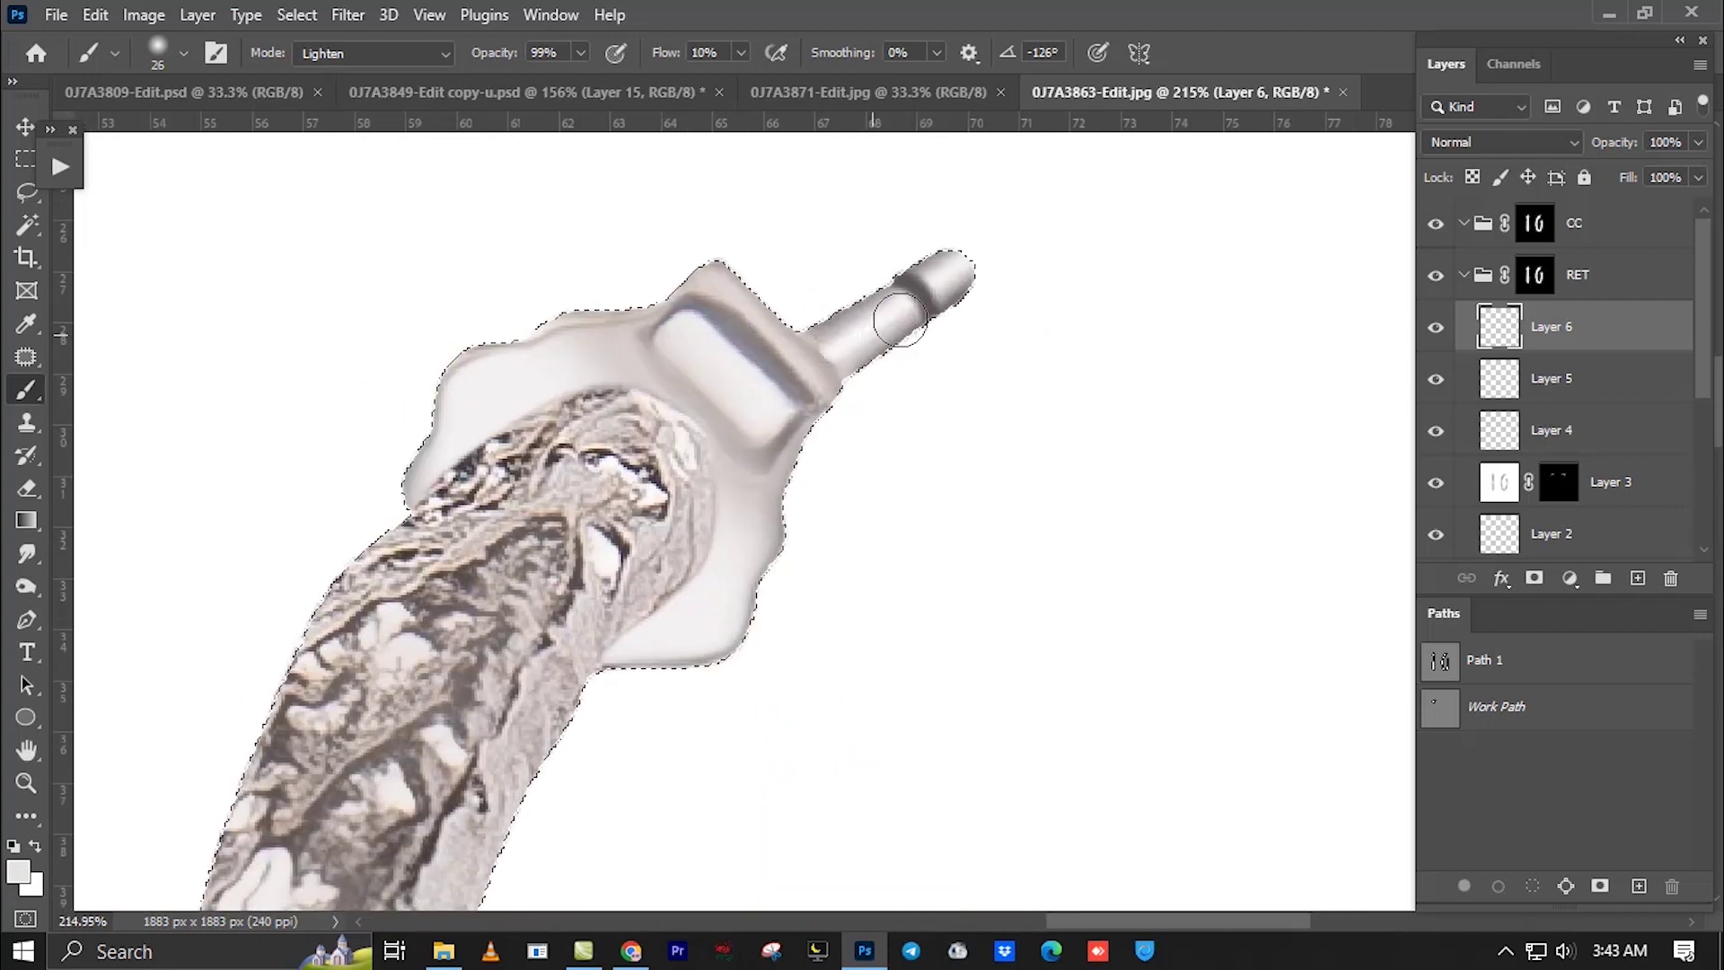
pyautogui.scroll(4, 679, 363)
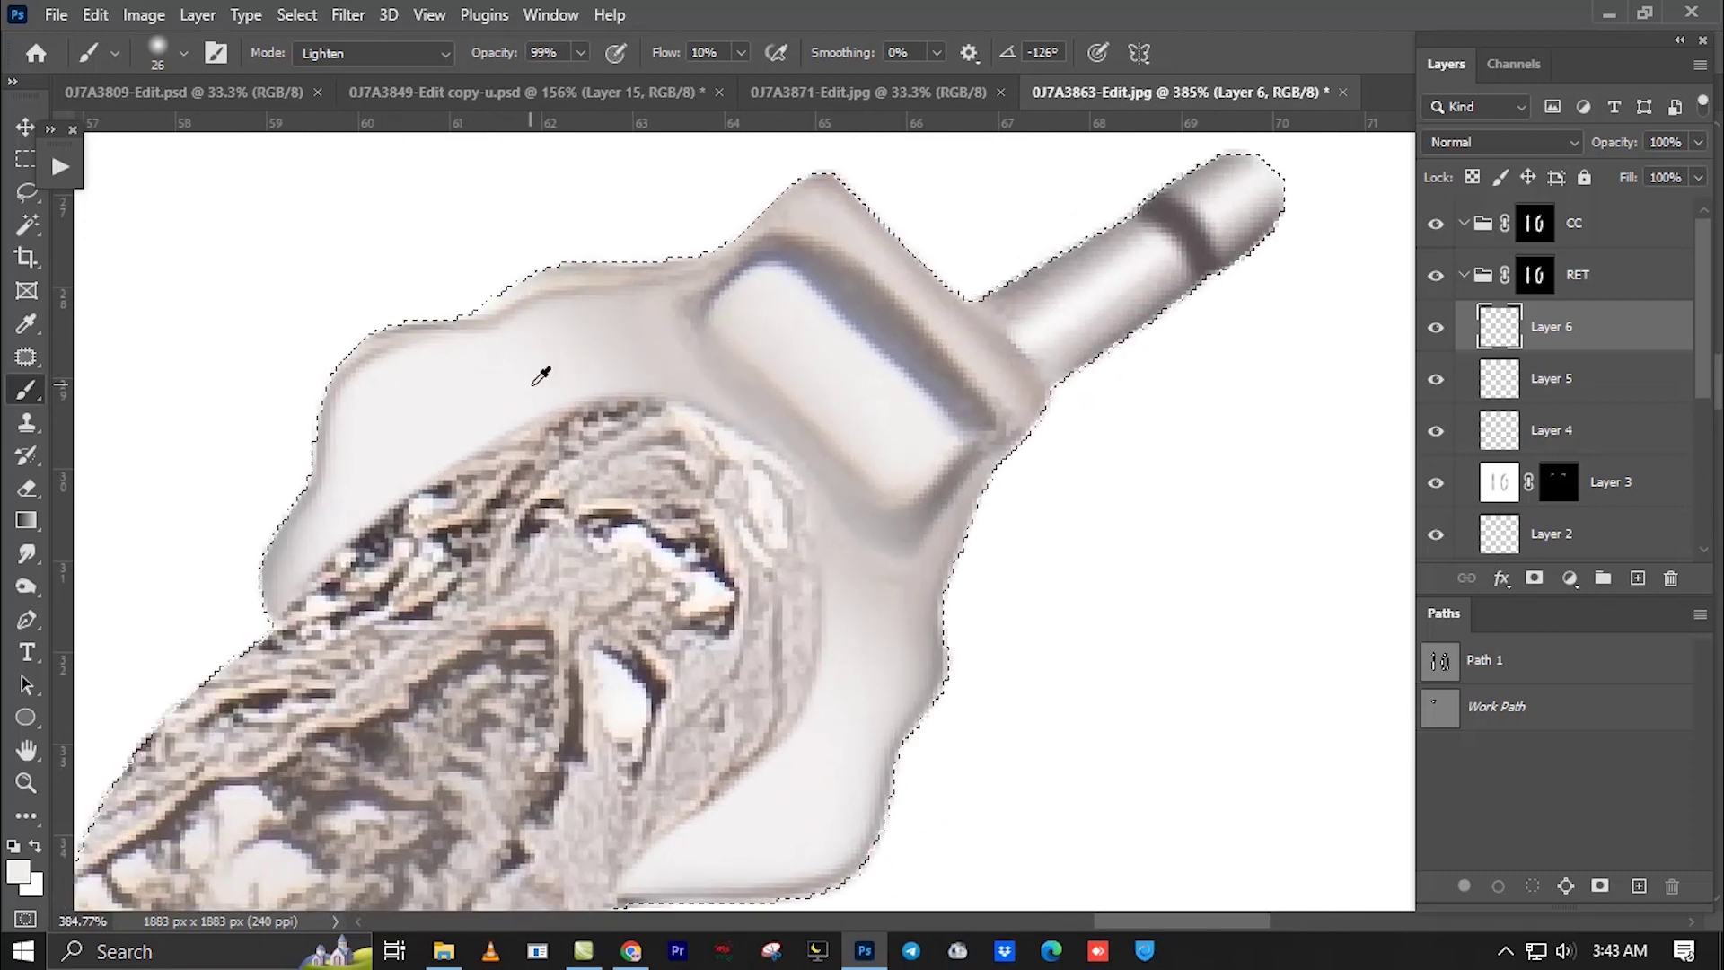
pyautogui.press('[')
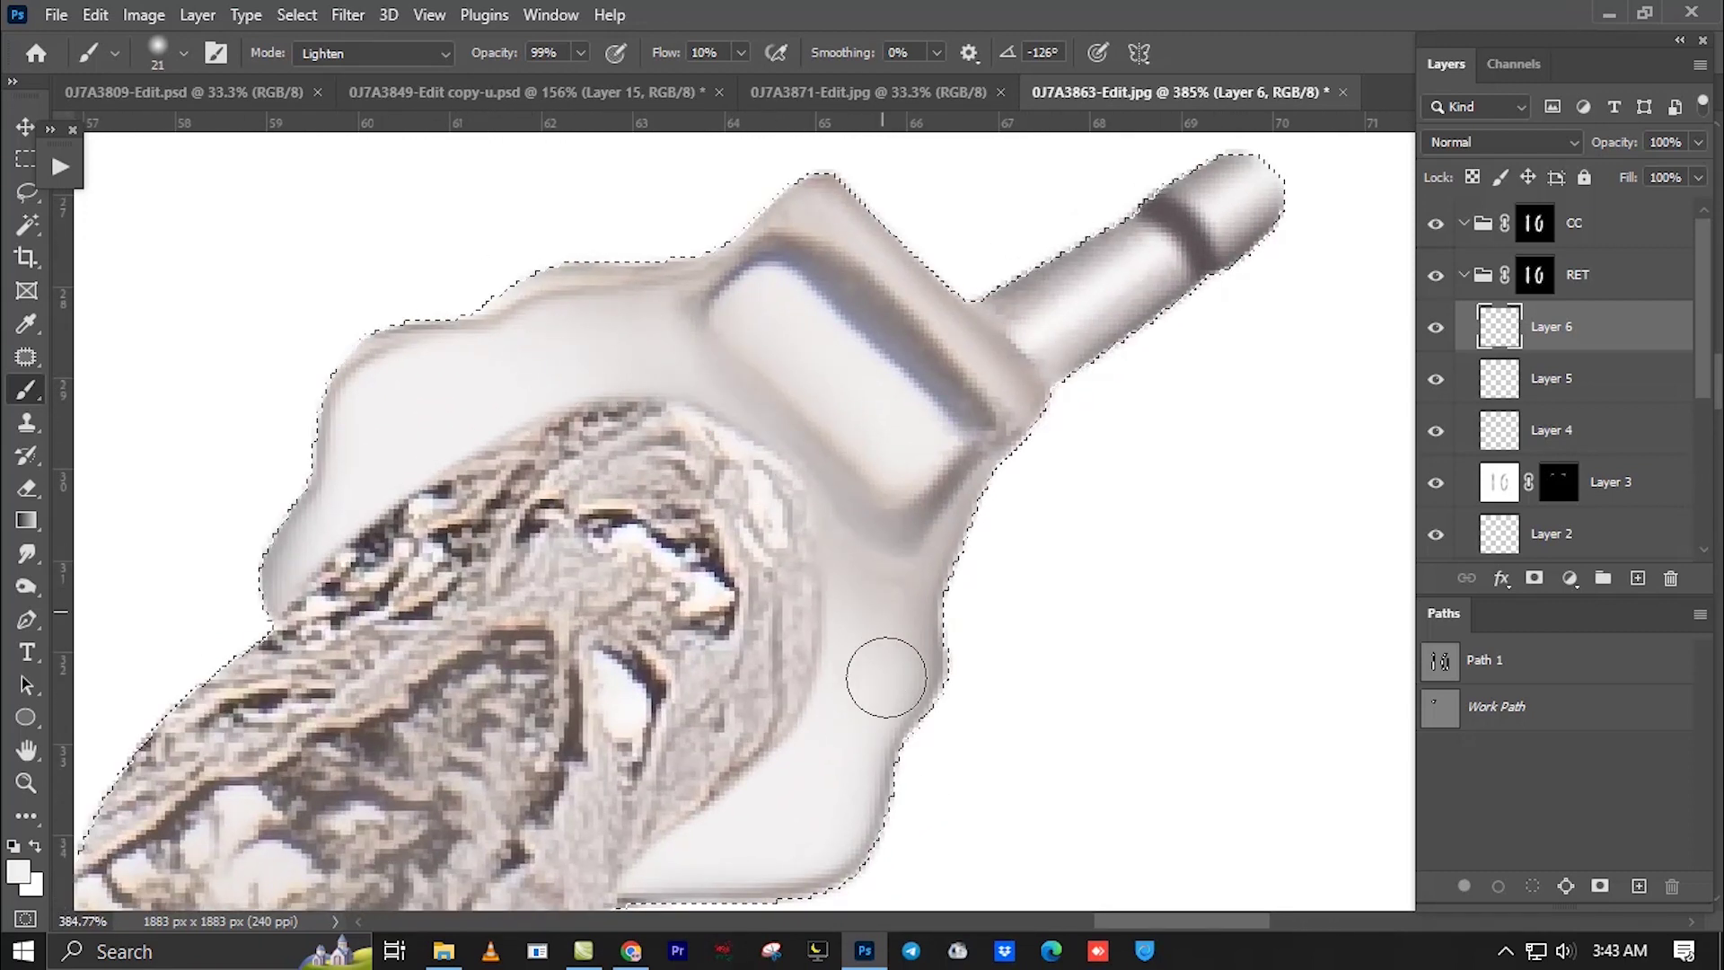
# Pan down the earring stem and zoom out from 97.5% to 61.7% to show both earrings.
pyautogui.scroll(-5, 779, 484)
pyautogui.scroll(5, 758, 450)
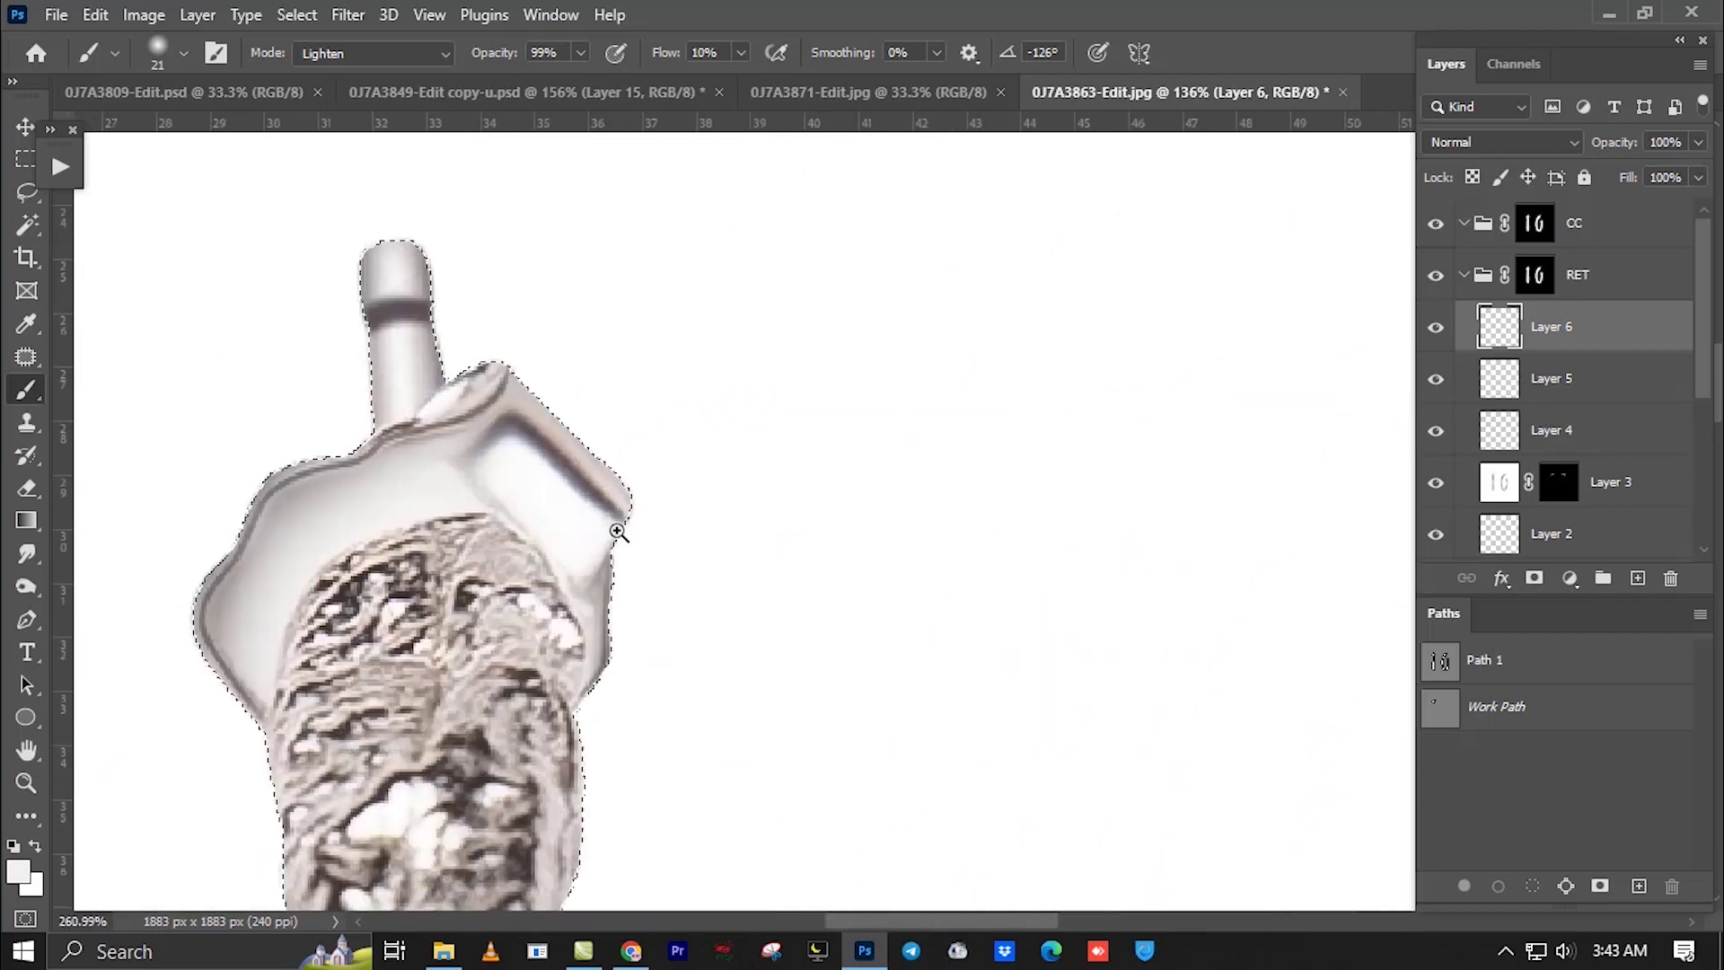
pyautogui.scroll(-2, 664, 327)
pyautogui.scroll(-2, 705, 319)
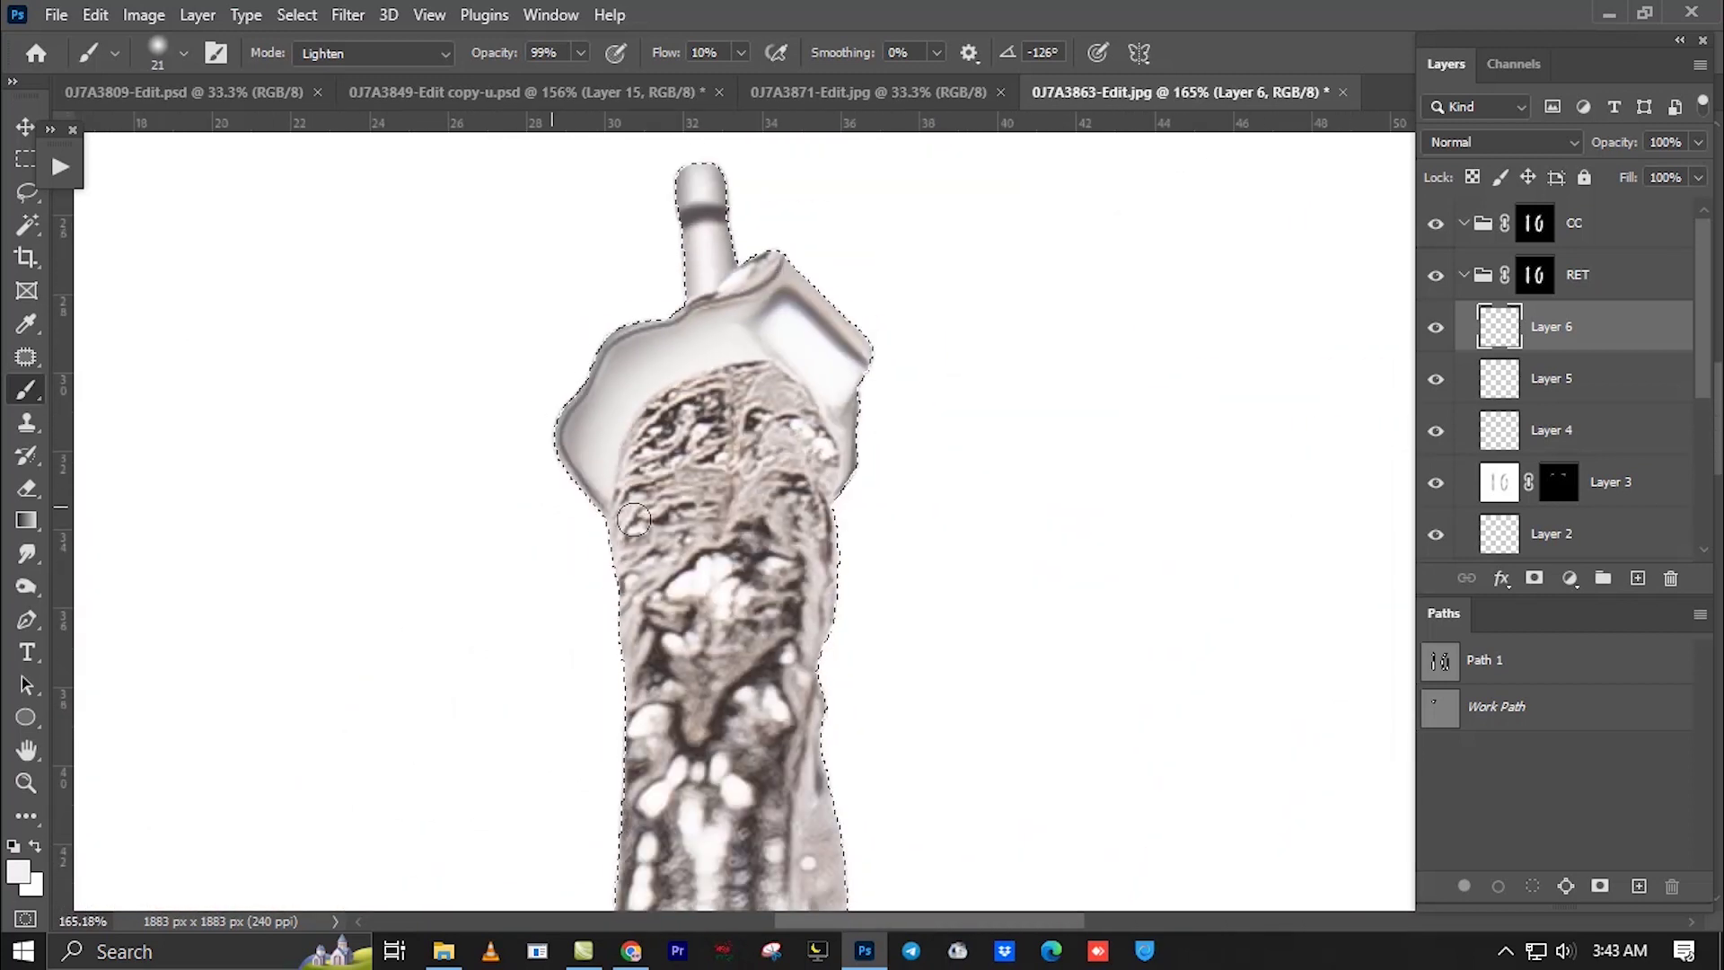
pyautogui.moveTo(705, 320); pyautogui.dragTo(711, 283)
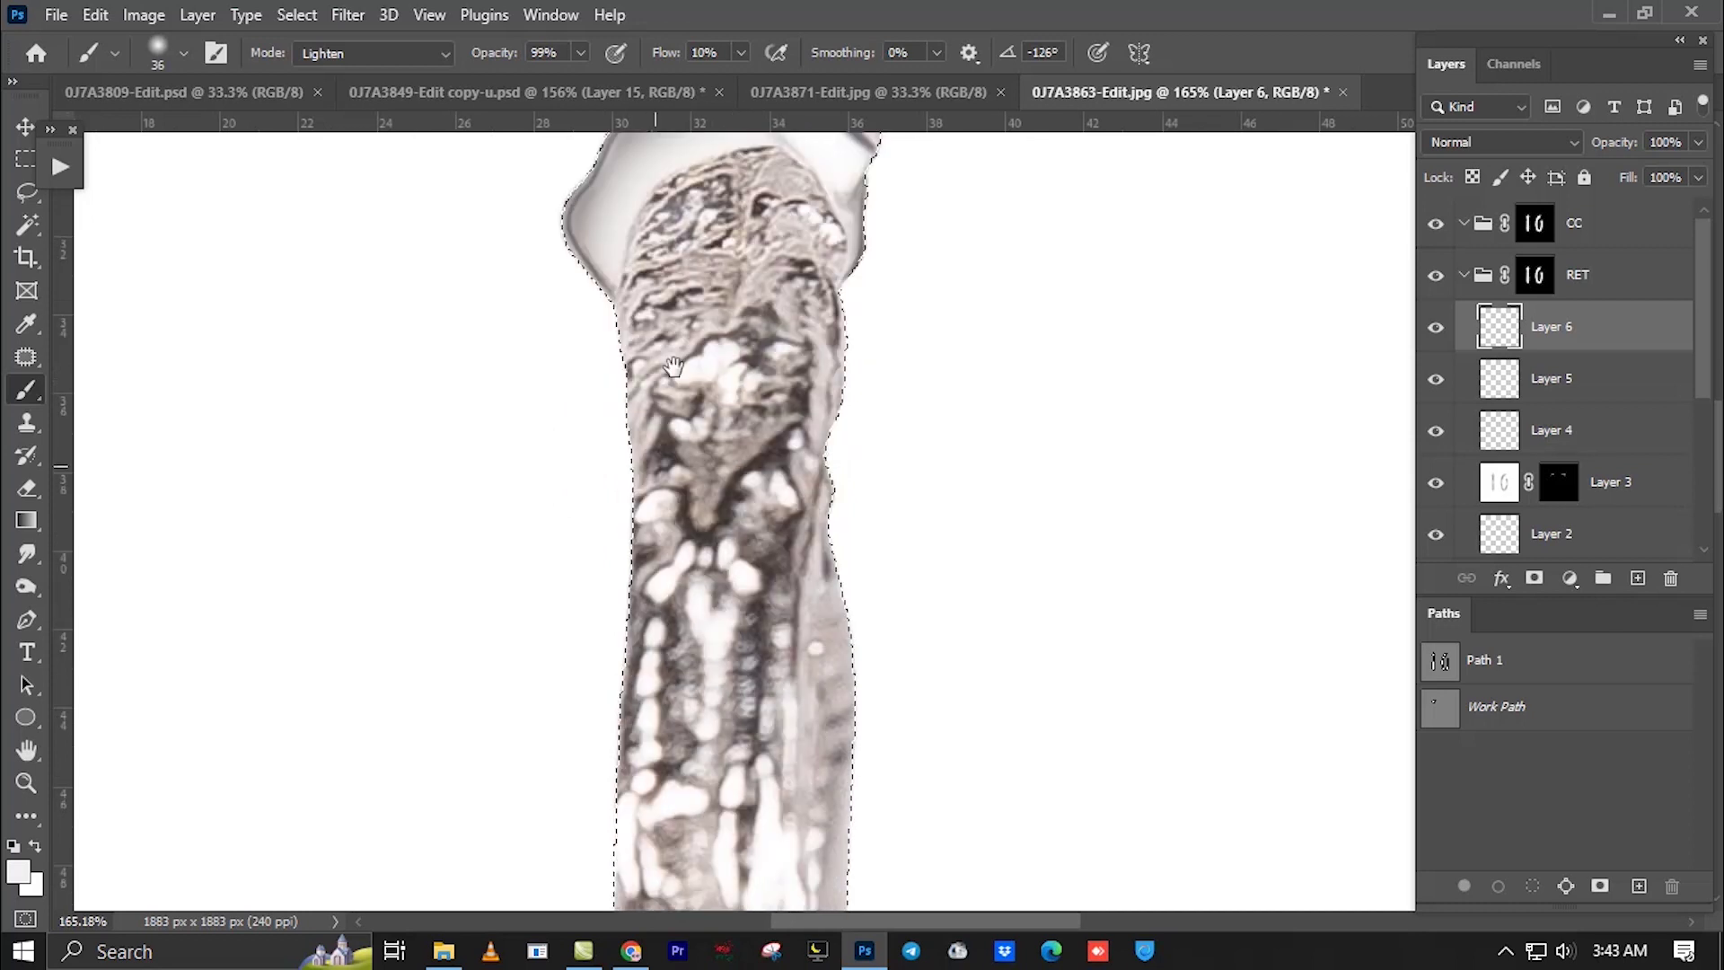
pyautogui.moveTo(718, 539); pyautogui.dragTo(741, 315)
pyautogui.moveTo(765, 568); pyautogui.dragTo(712, 481)
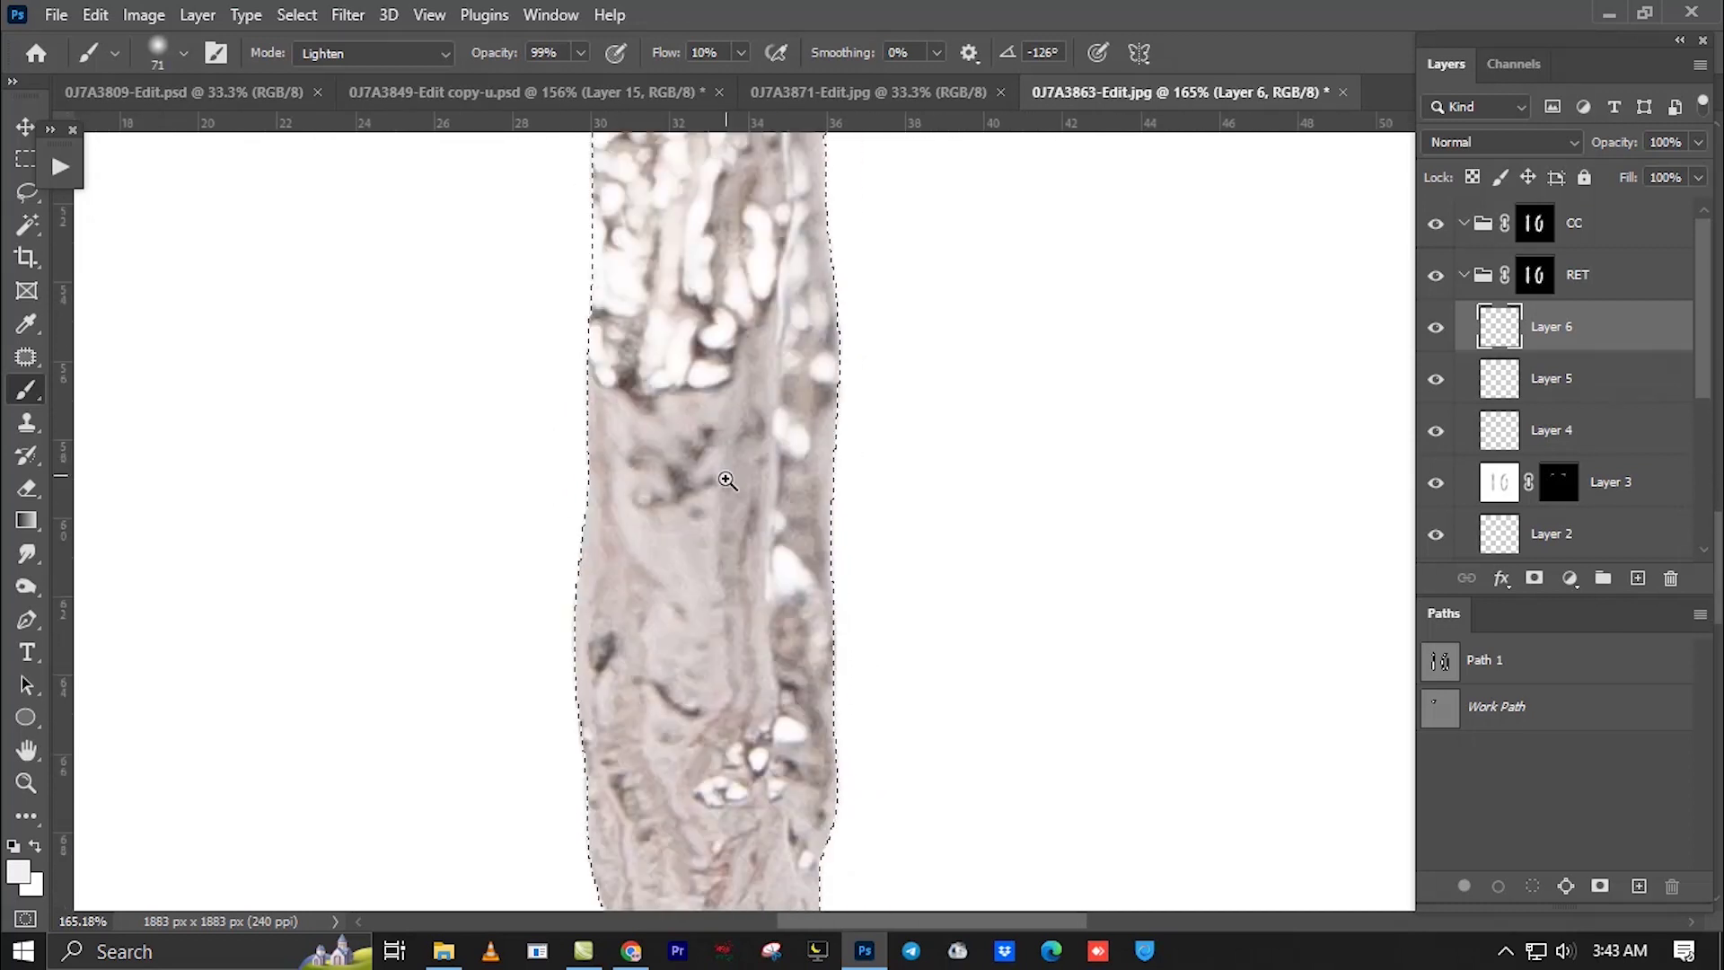
pyautogui.scroll(-2, 712, 481)
pyautogui.scroll(-1, 728, 500)
pyautogui.scroll(-1, 728, 499)
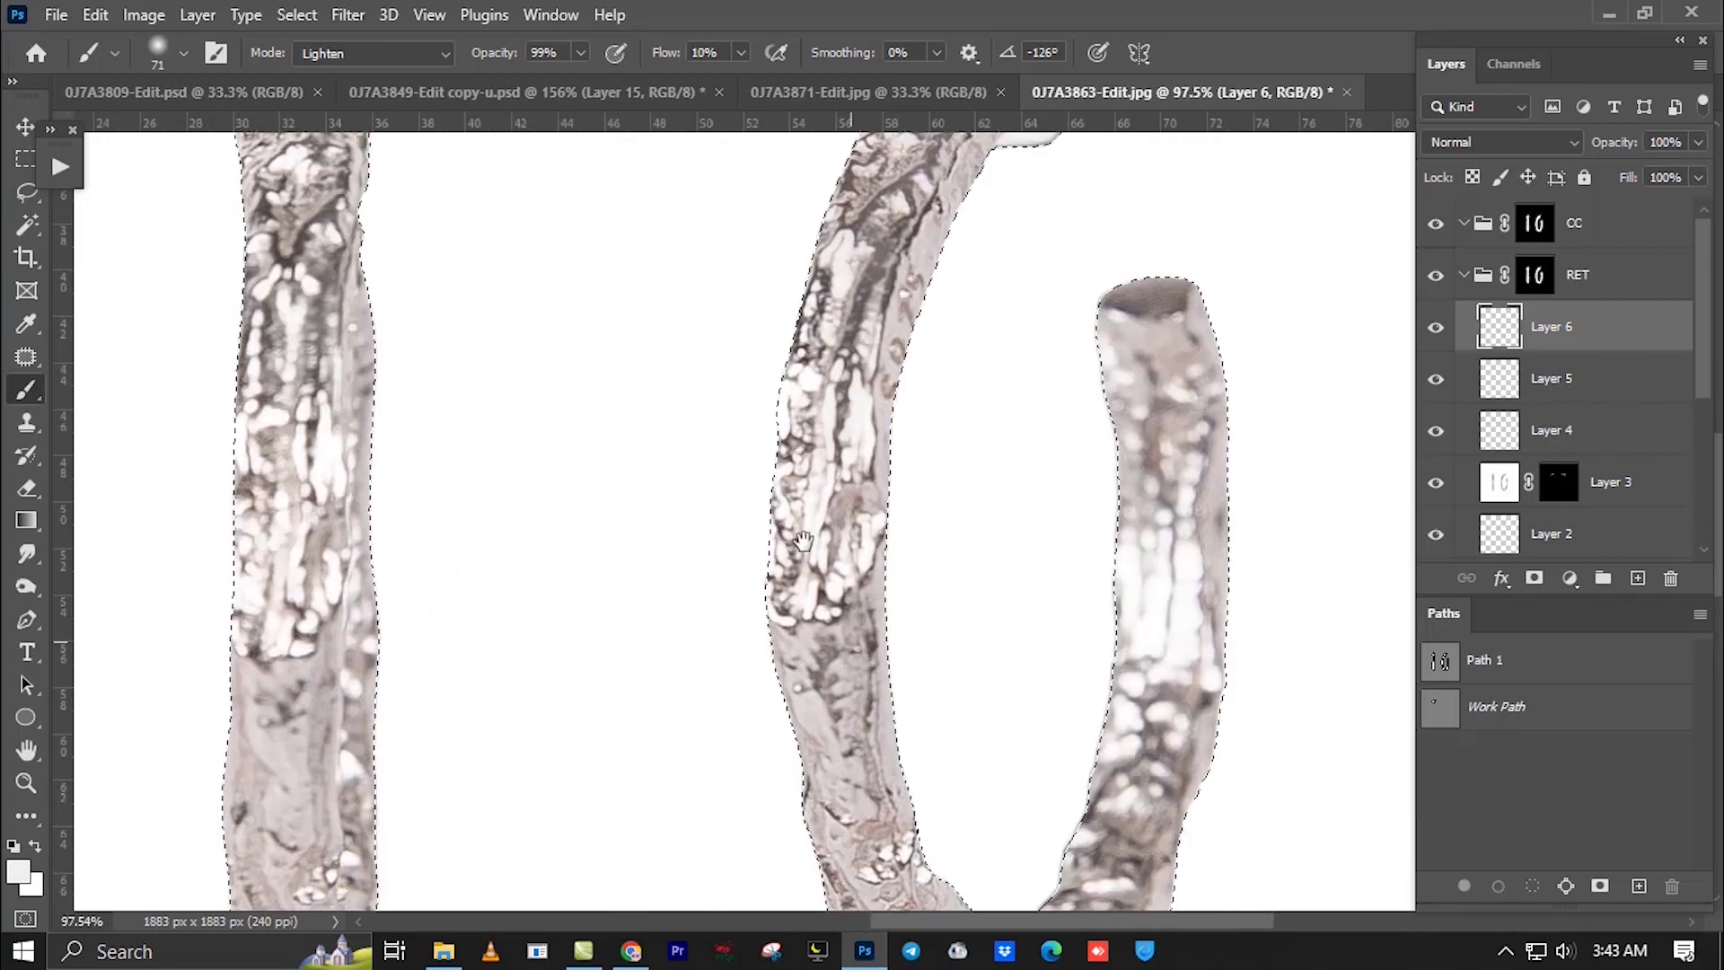
pyautogui.scroll(-1, 751, 597)
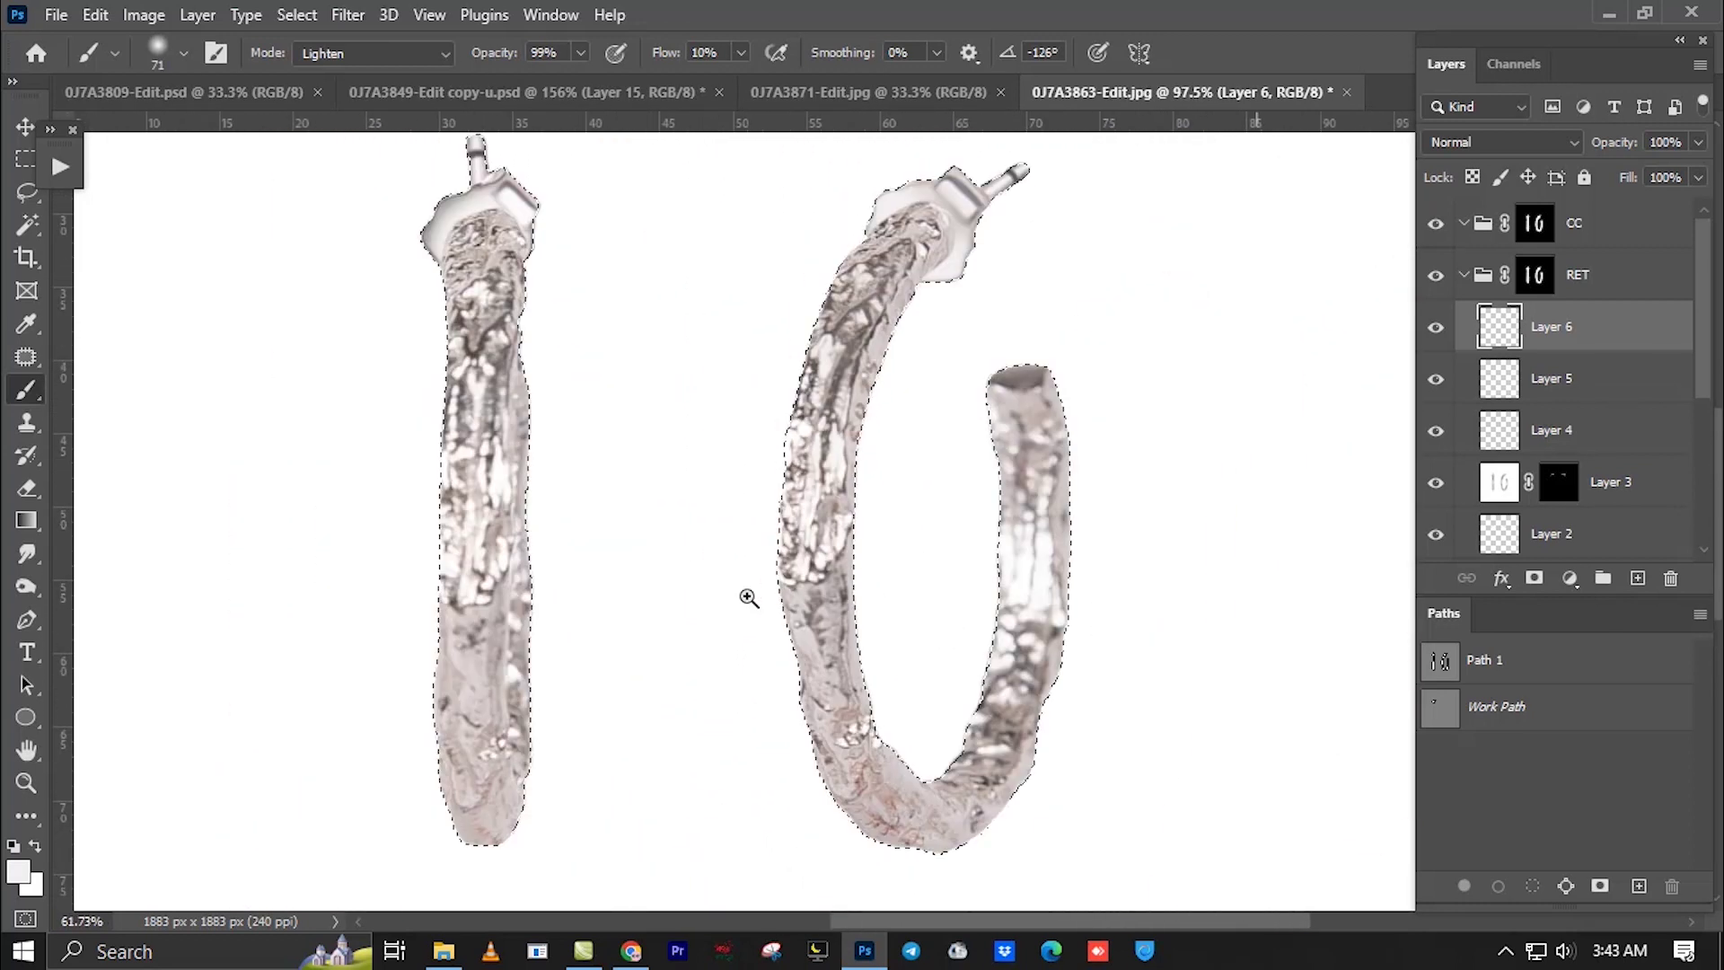
# Run the Silver Color copy action on the CC group.
pyautogui.click(1577, 243)
pyautogui.click(59, 166)
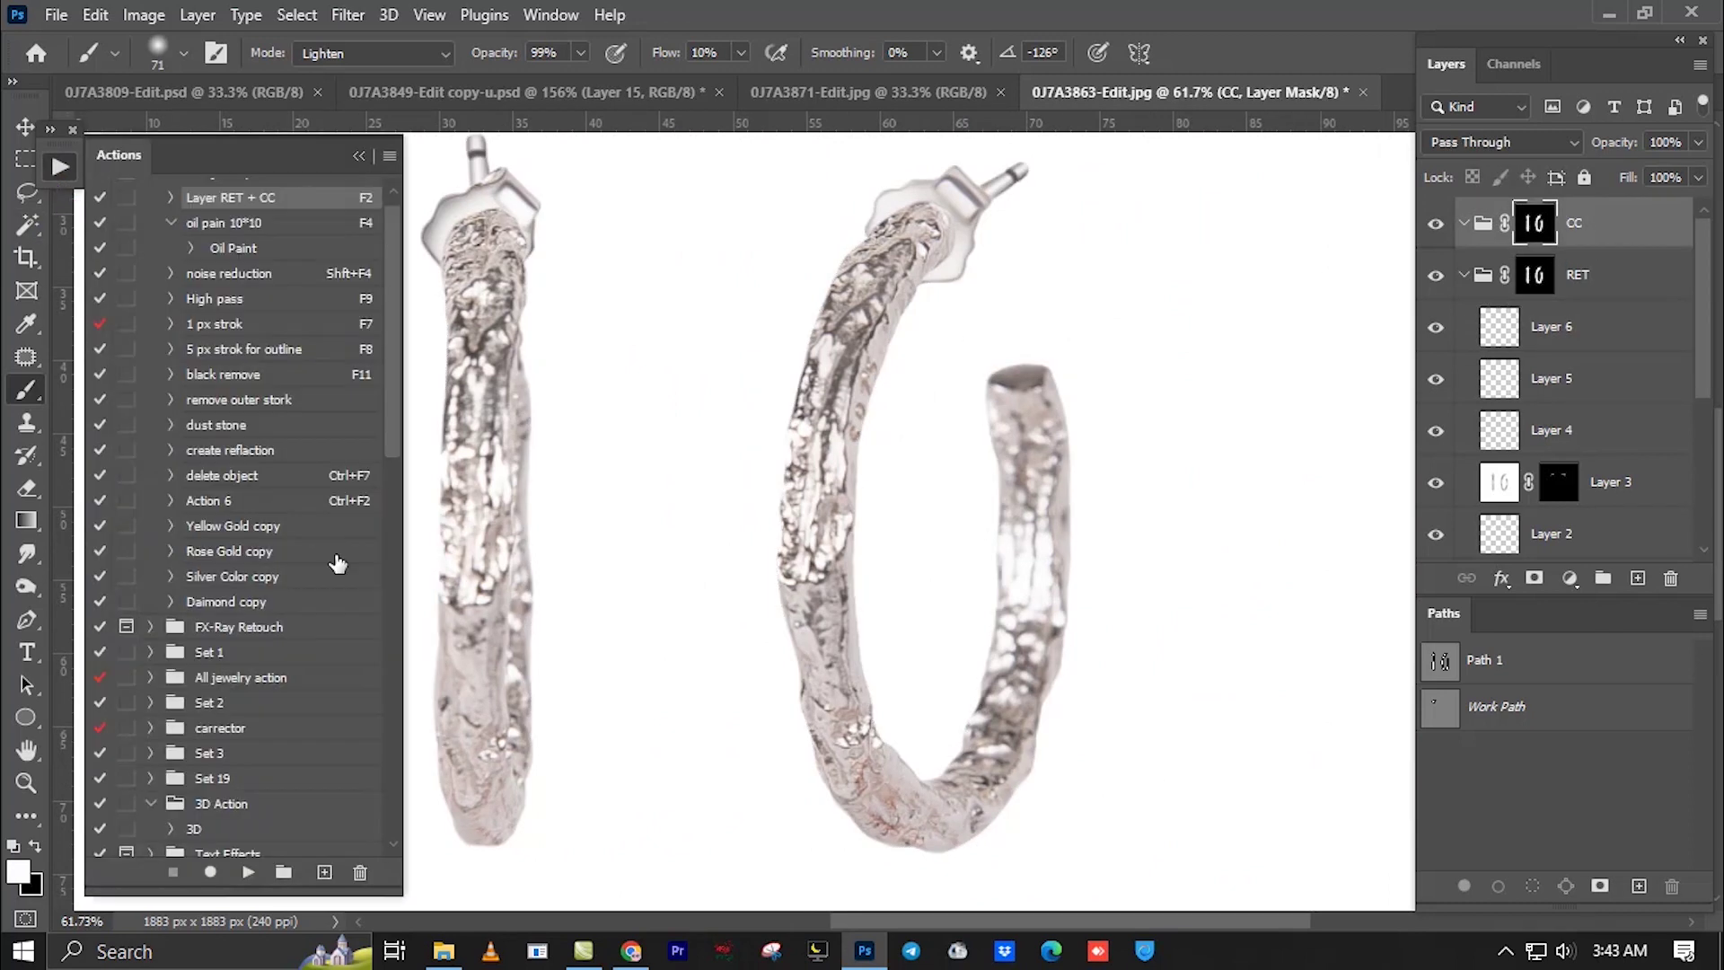
pyautogui.click(220, 576)
pyautogui.click(247, 872)
pyautogui.click(360, 157)
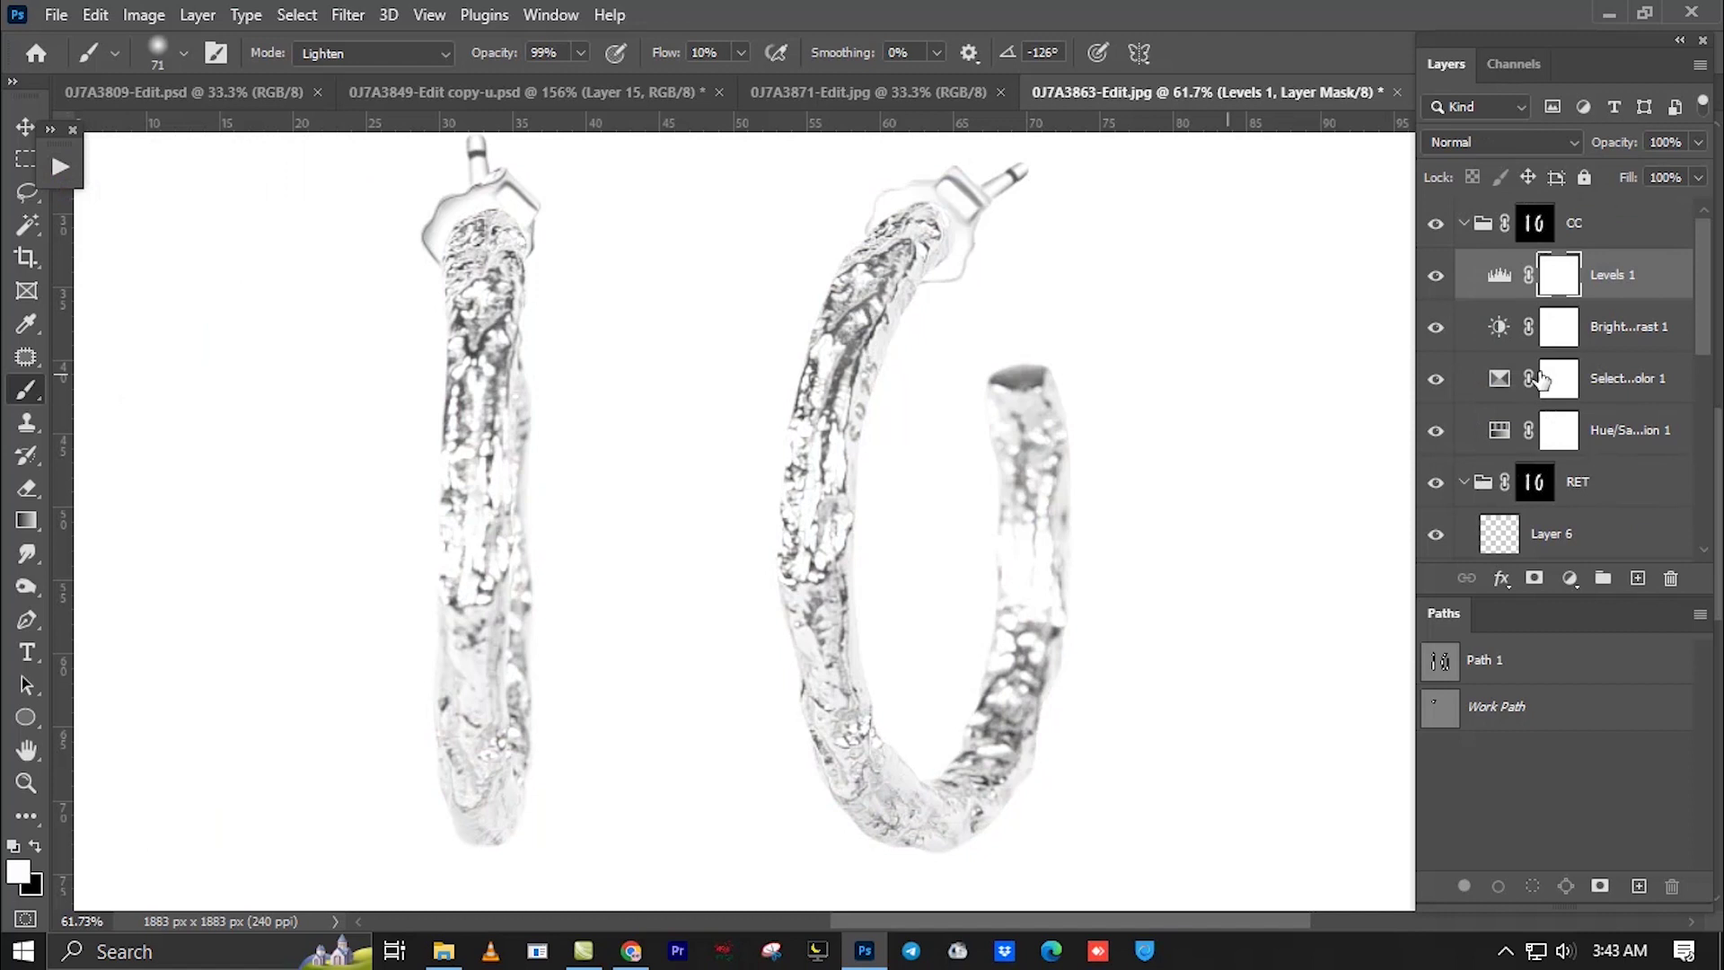
# Compare Brightness/Contrast 1 hidden and shown, then delete it from the CC group.
pyautogui.click(1607, 382)
pyautogui.click(1486, 328)
pyautogui.click(1436, 326)
pyautogui.click(1436, 326)
pyautogui.click(1441, 329)
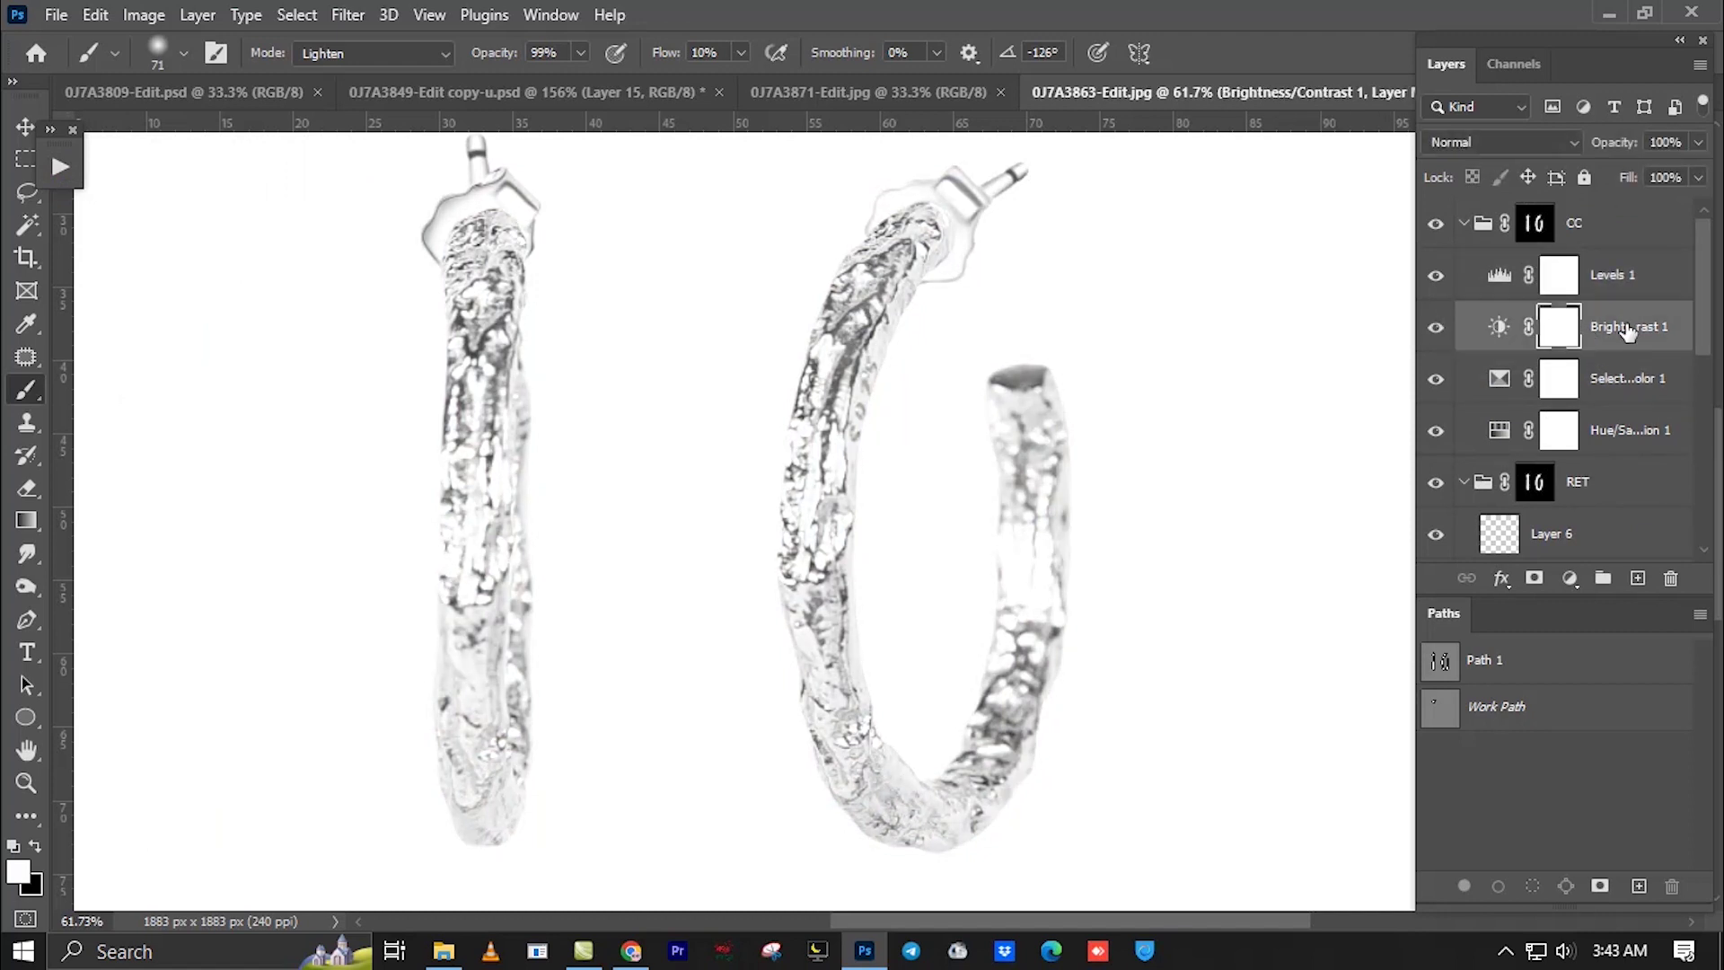
pyautogui.moveTo(1627, 331); pyautogui.dragTo(1671, 579)
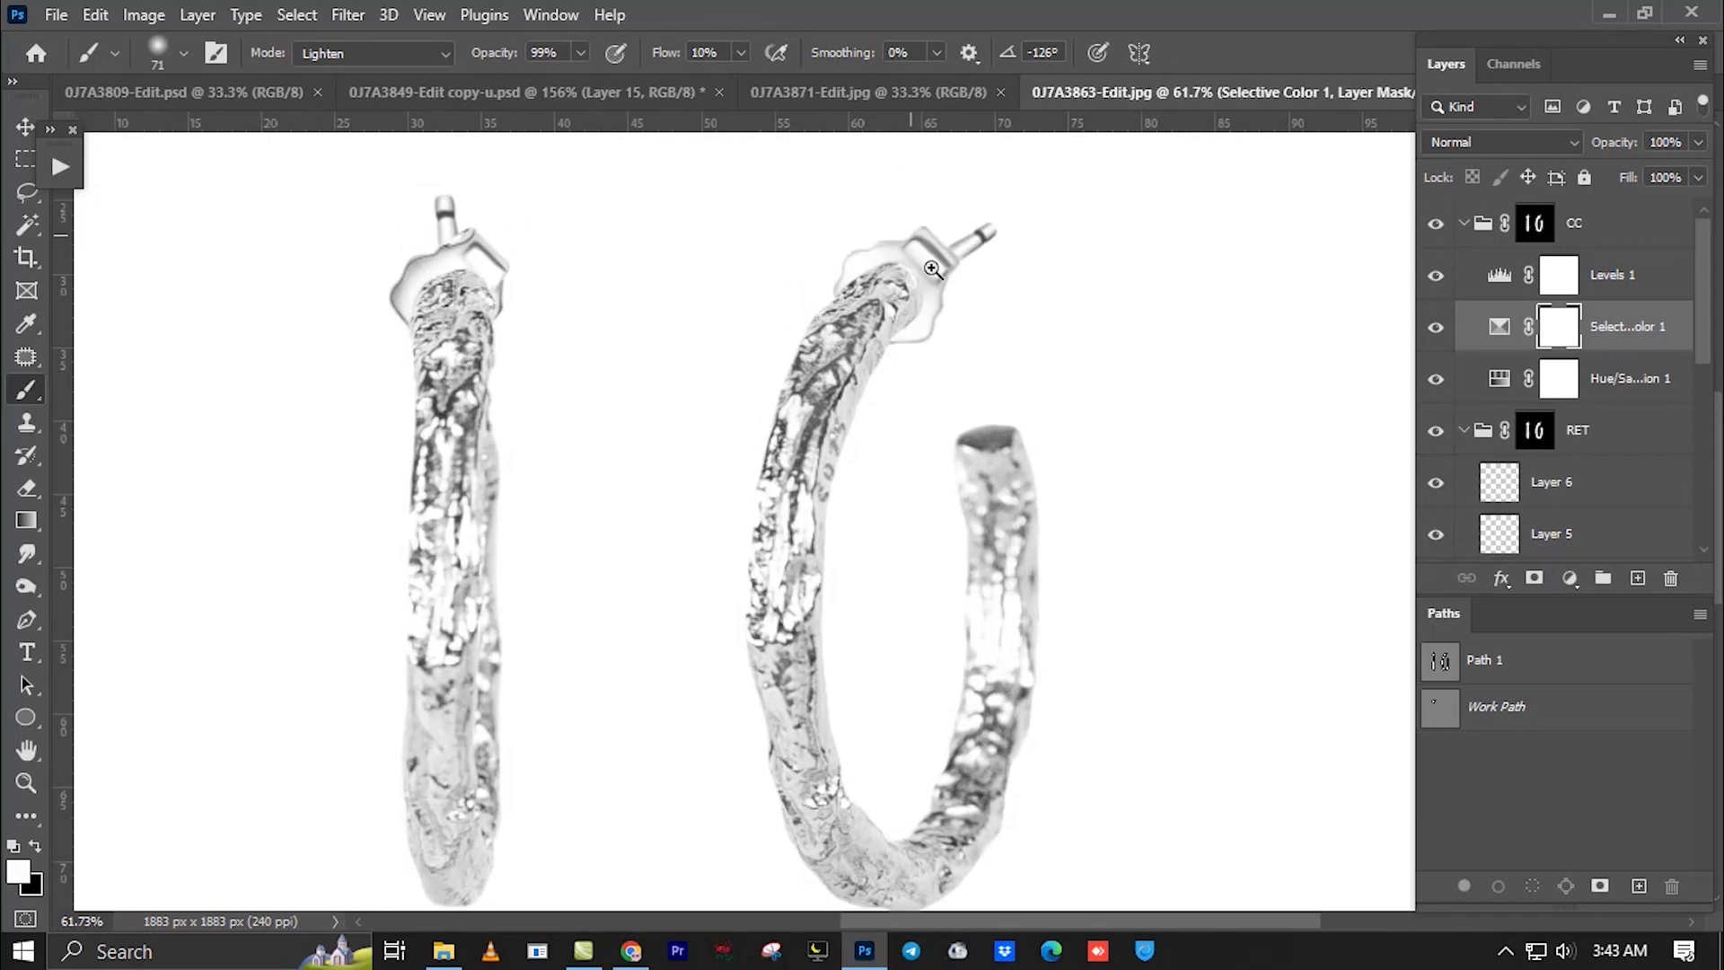
pyautogui.scroll(3, 933, 270)
# Add a Selective Color adjustment above Levels 1 with Neutrals Black -20 and an inverted mask.
pyautogui.click(1625, 287)
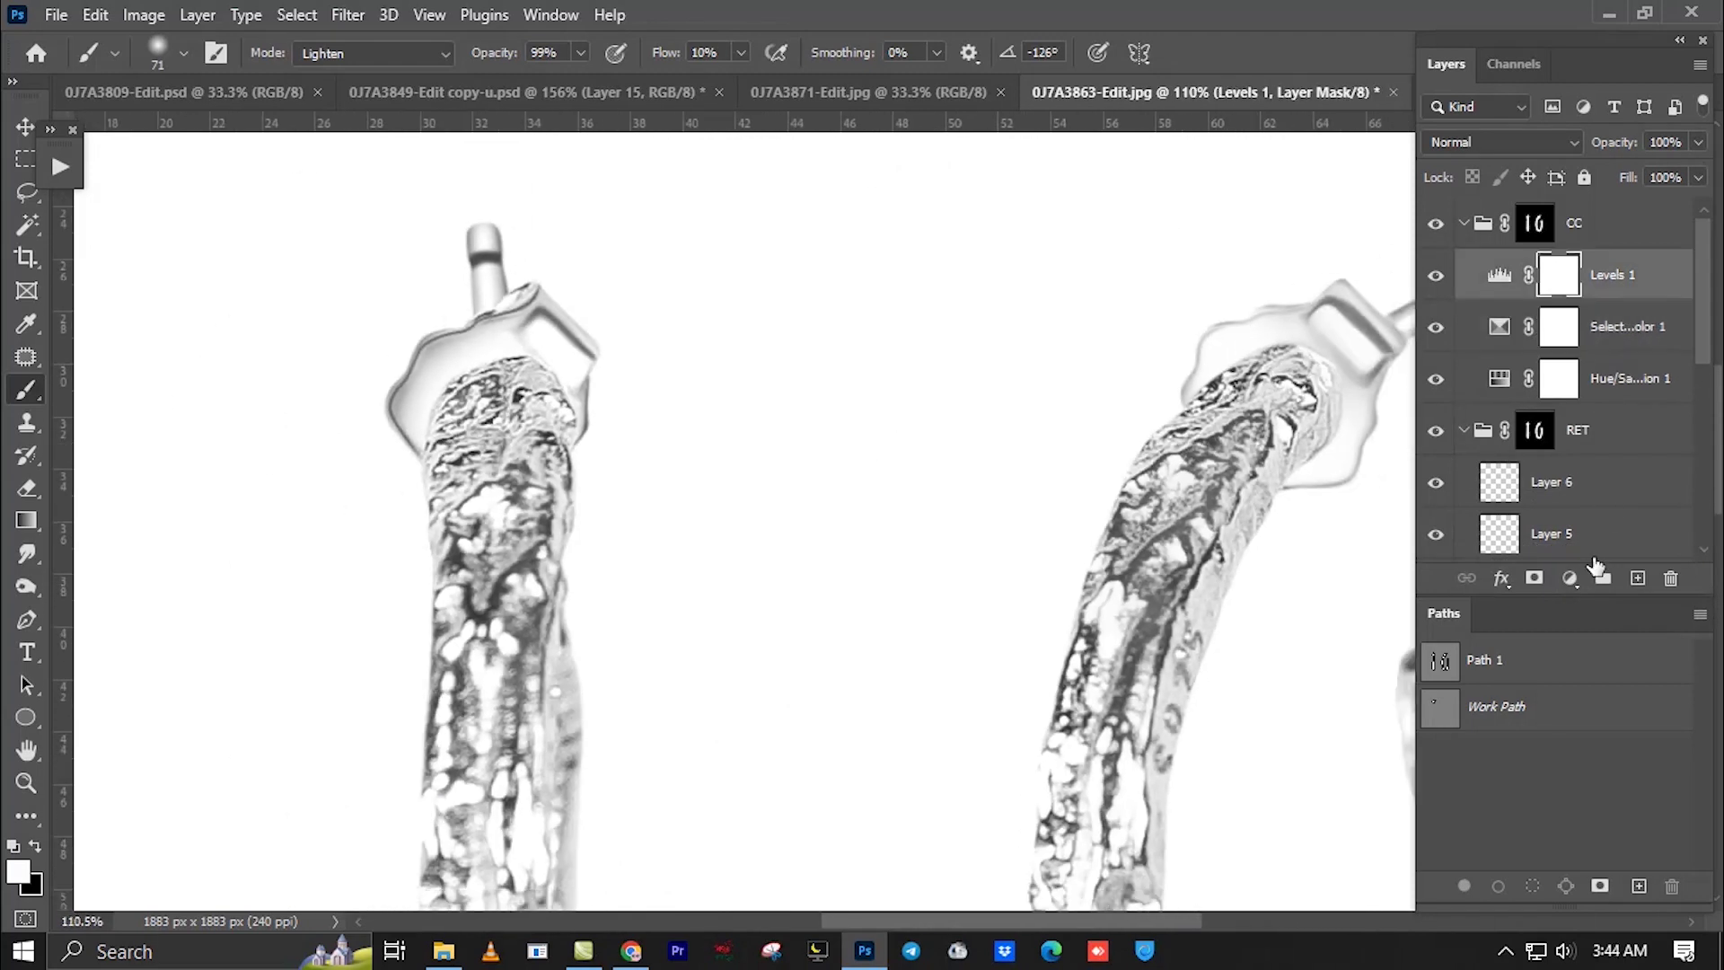
pyautogui.click(1569, 578)
pyautogui.click(1572, 569)
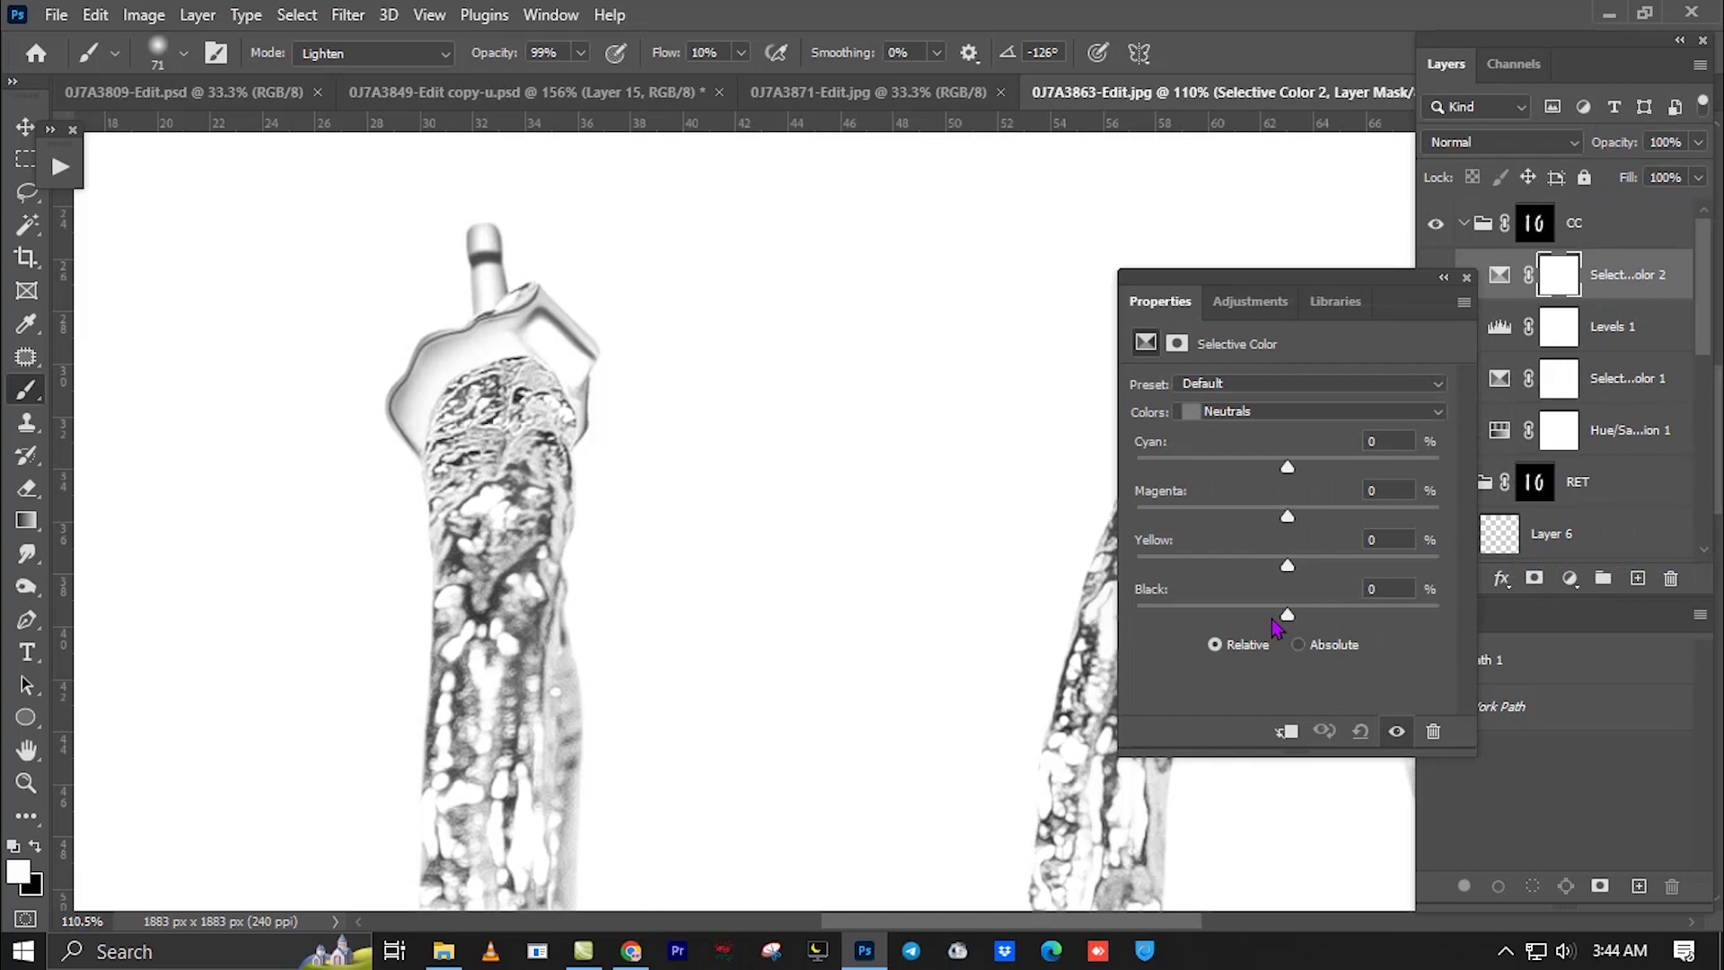
pyautogui.moveTo(1287, 616); pyautogui.dragTo(1257, 616)
pyautogui.hotkey('ctrl', 'i')
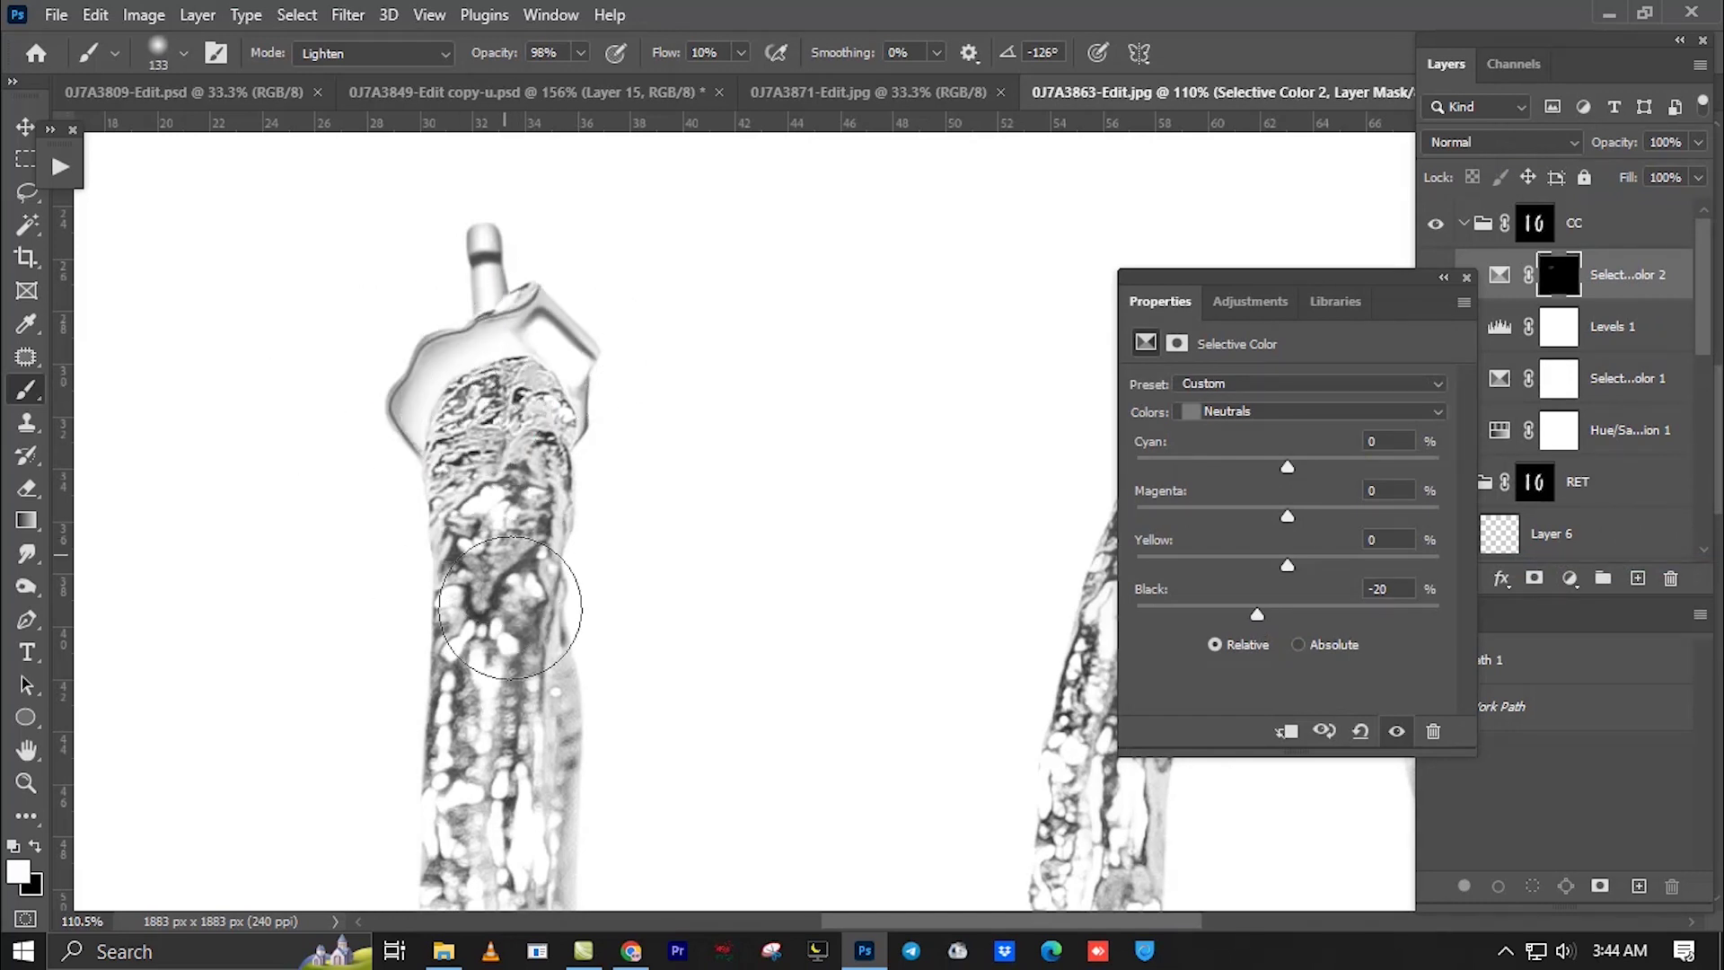
# Paint the mask with a larger Normal-mode brush to brighten parts of the hoops.
pyautogui.click(422, 56)
pyautogui.click(461, 347)
pyautogui.moveTo(491, 460); pyautogui.dragTo(519, 308)
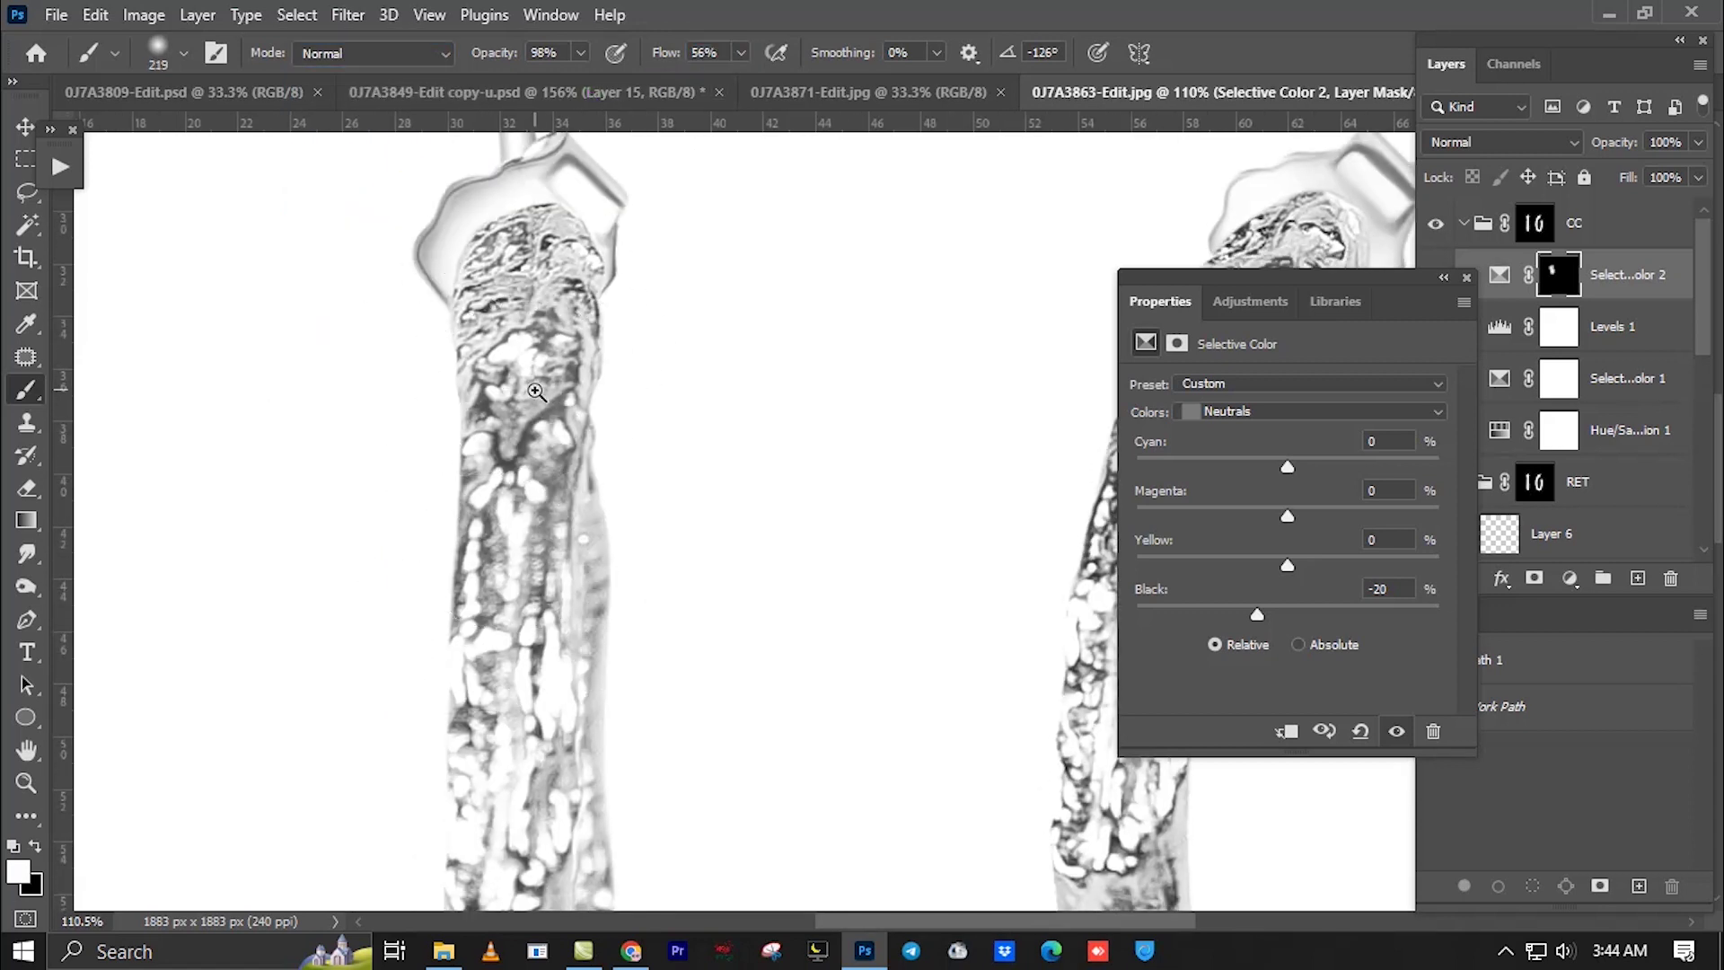
pyautogui.moveTo(536, 391); pyautogui.dragTo(451, 347)
pyautogui.moveTo(852, 332)
pyautogui.mouseDown()
pyautogui.moveTo(732, 616)
pyautogui.moveTo(631, 463)
pyautogui.mouseUp()
pyautogui.moveTo(862, 288); pyautogui.dragTo(879, 666)
pyautogui.moveTo(315, 440); pyautogui.dragTo(317, 557)
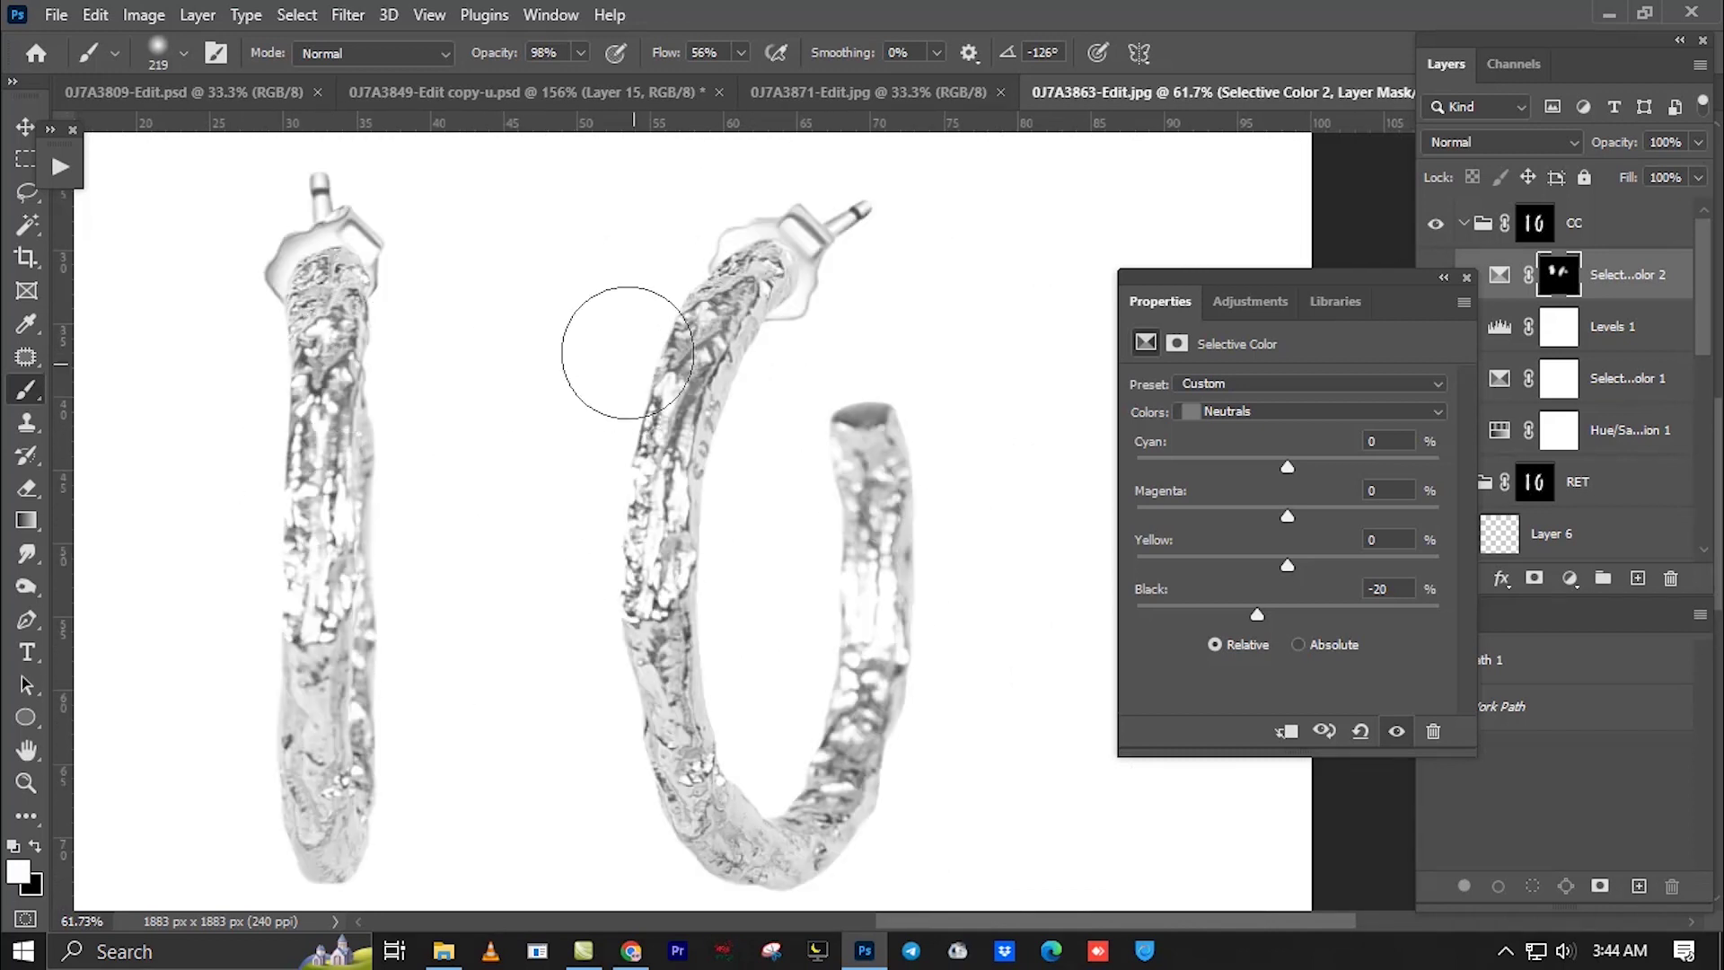
pyautogui.moveTo(635, 576); pyautogui.dragTo(920, 553)
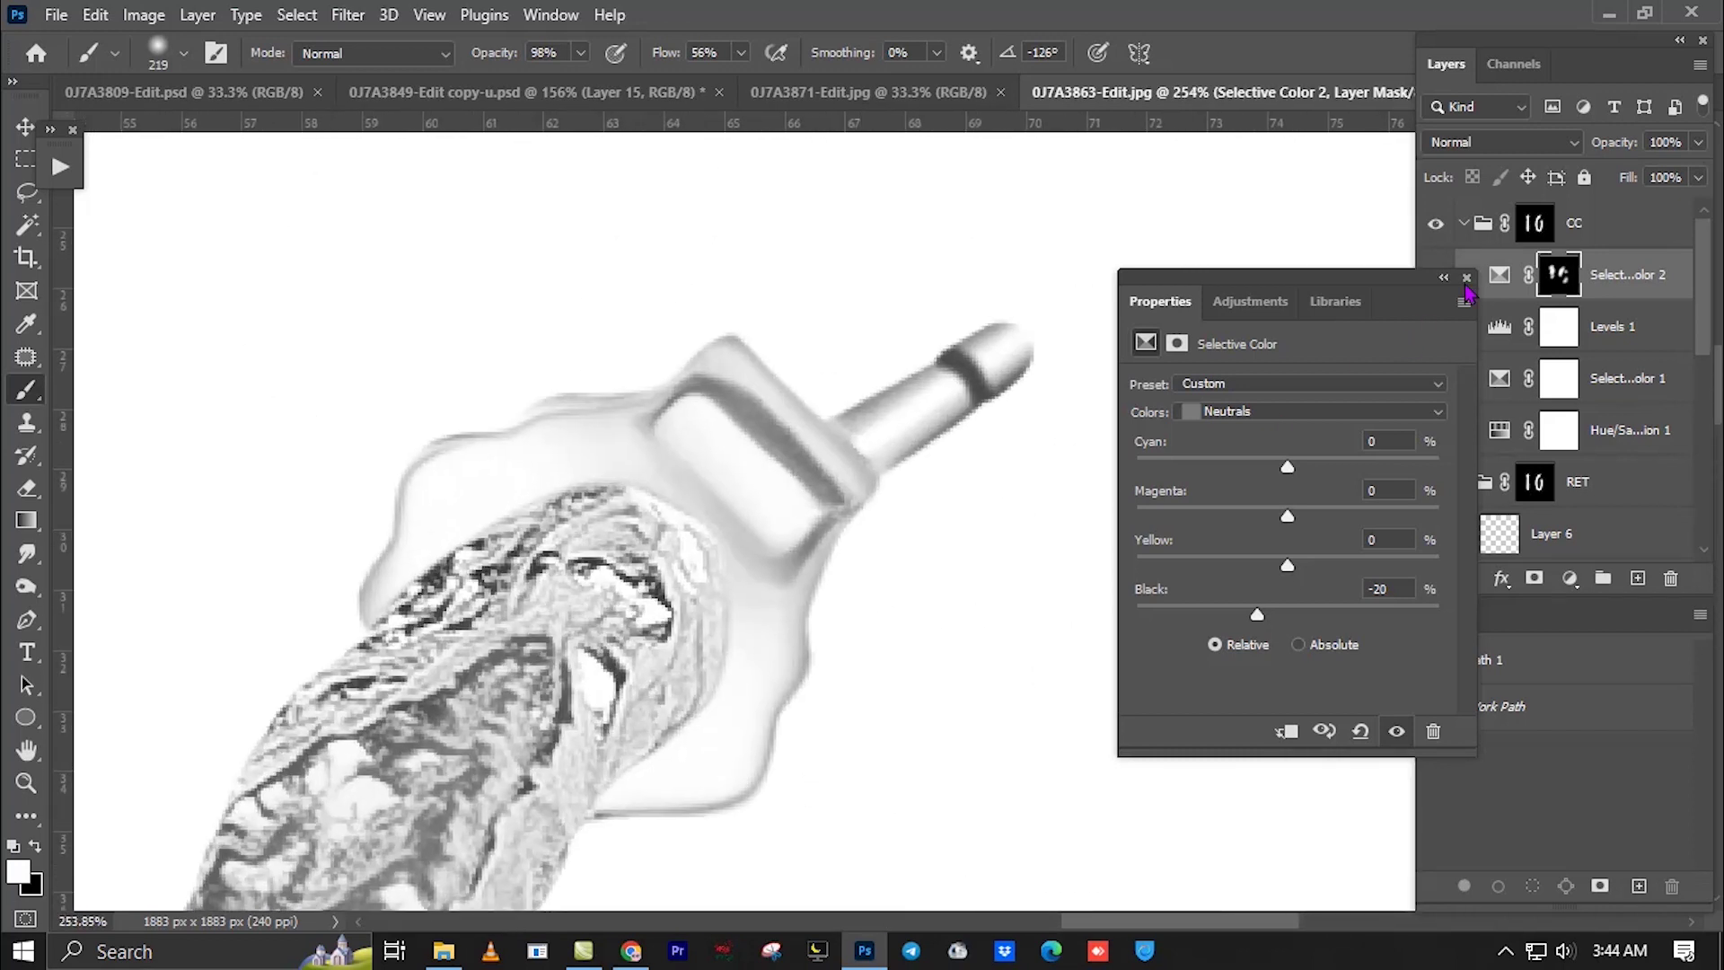
pyautogui.click(1466, 278)
pyautogui.click(1578, 534)
# On a new layer, stroke Layer 6's outline with 2 px of sampled earring grey.
pyautogui.keyDown('ctrl'); pyautogui.click(1502, 534); pyautogui.keyUp('ctrl')
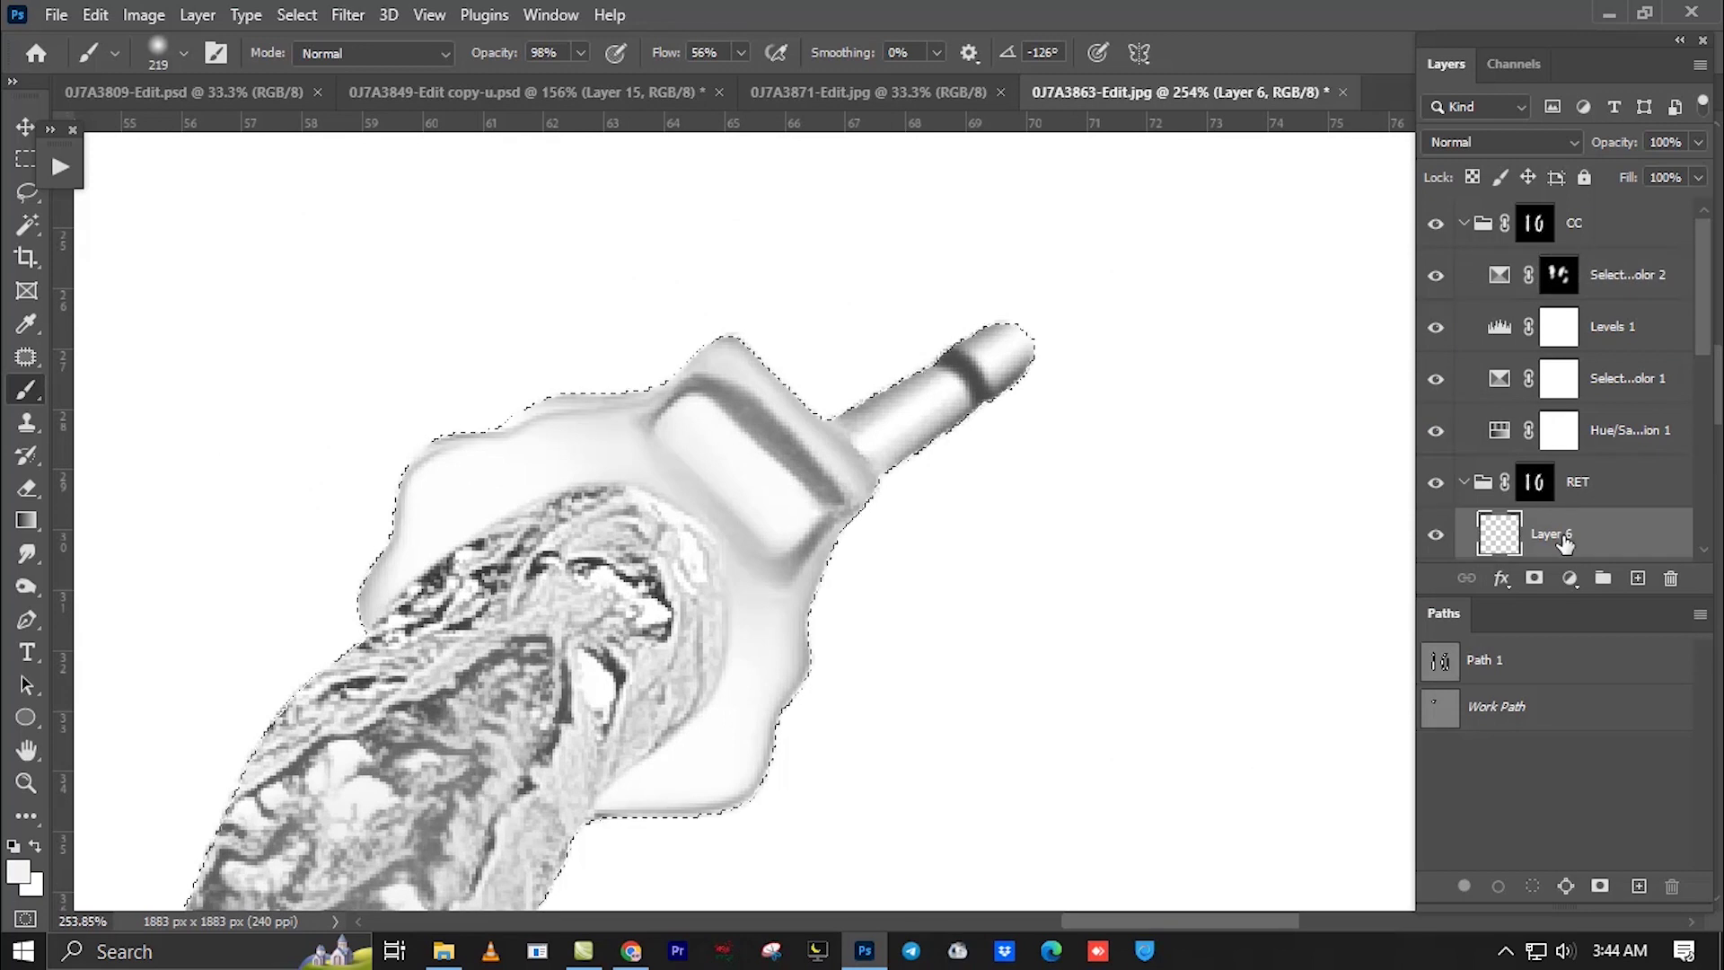
pyautogui.press('m')
pyautogui.rightClick(658, 515)
pyautogui.click(719, 354)
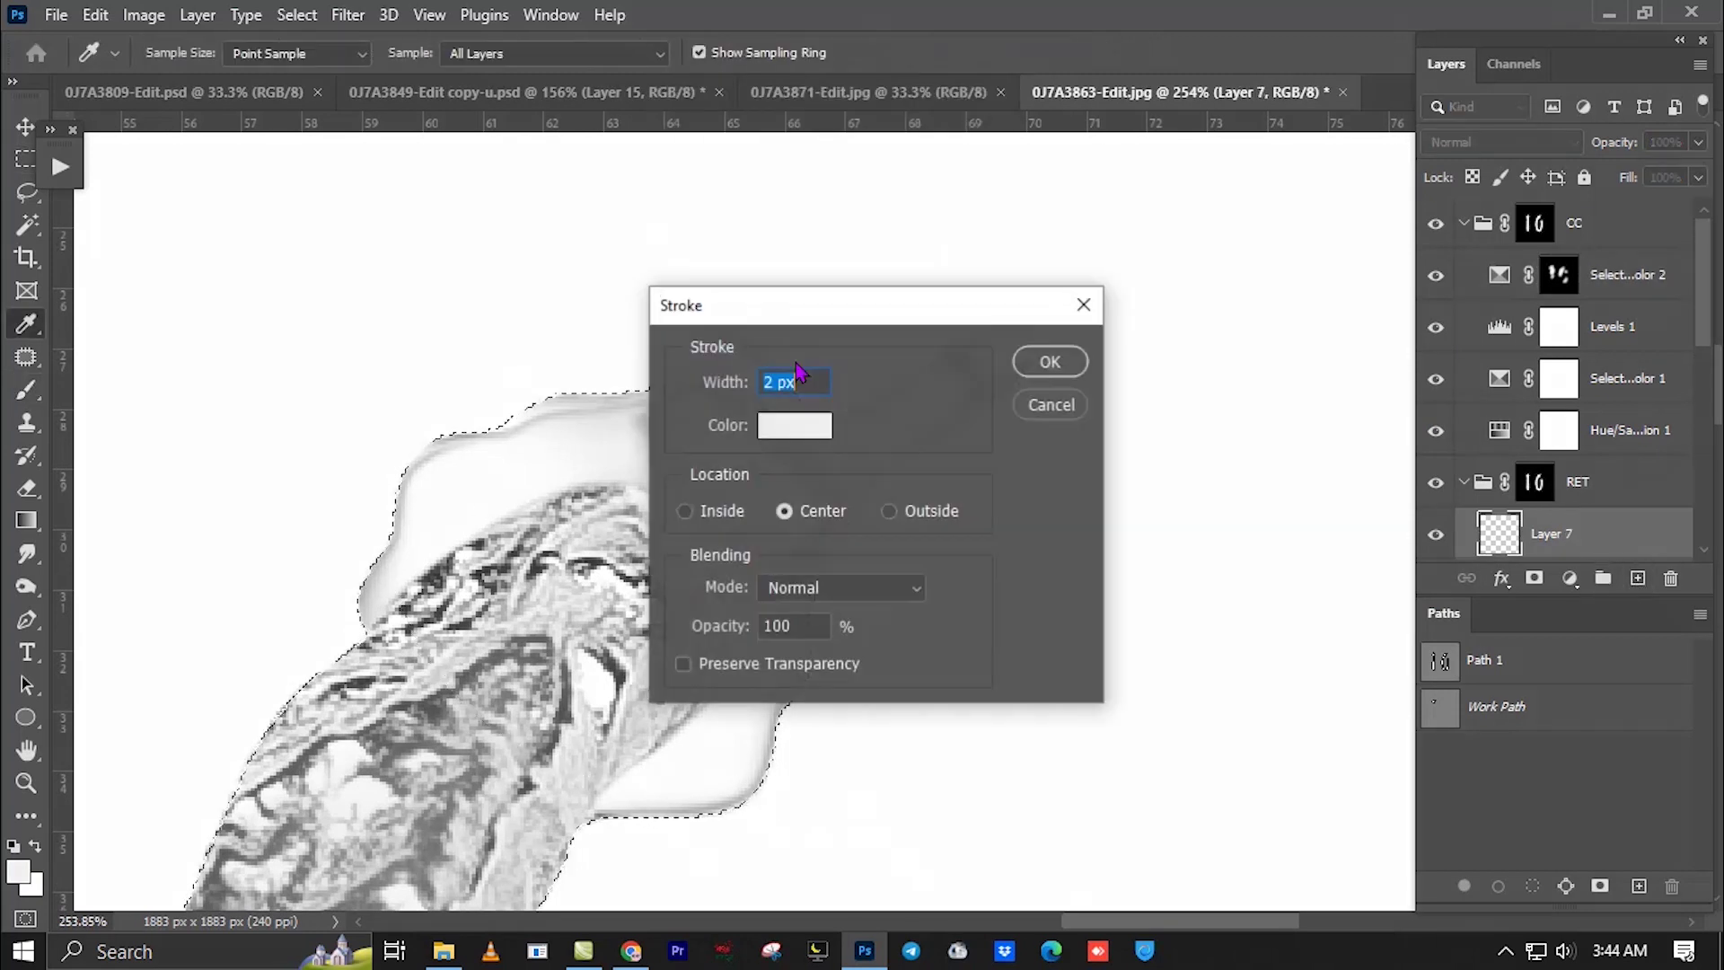
pyautogui.click(781, 431)
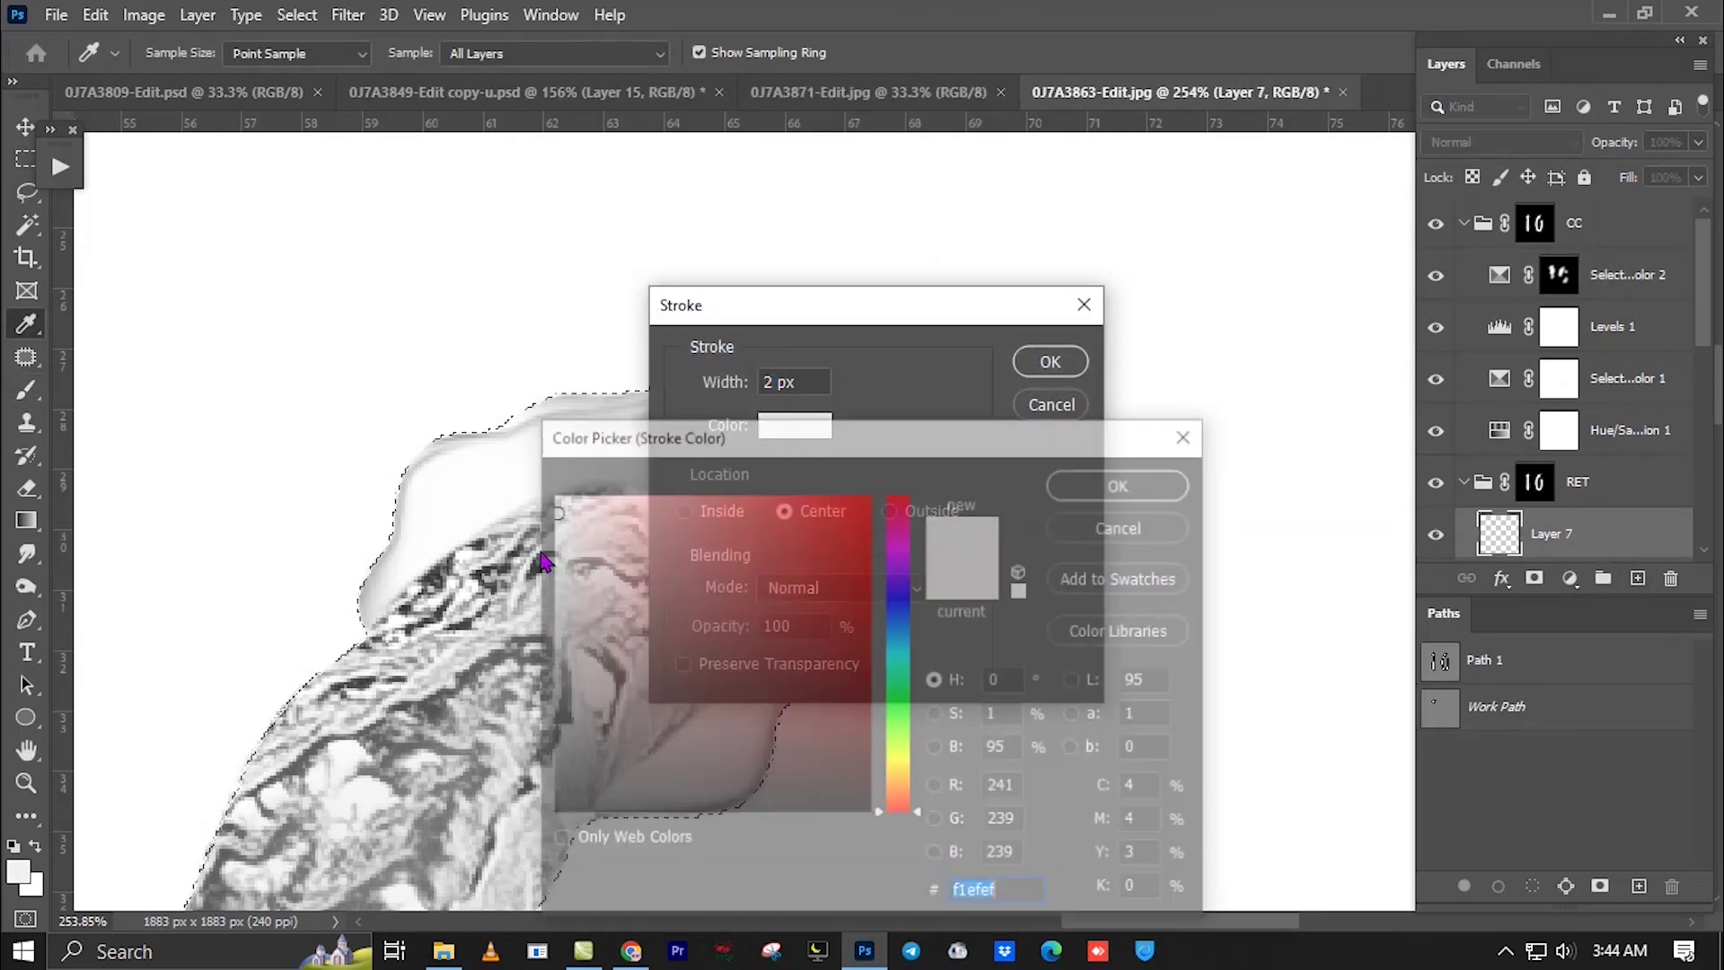
pyautogui.click(439, 571)
pyautogui.press('Return')
# Apply a Gaussian Blur to the outline and set its layer opacity to 70%.
pyautogui.press('Return')
pyautogui.hotkey('ctrl', 'd')
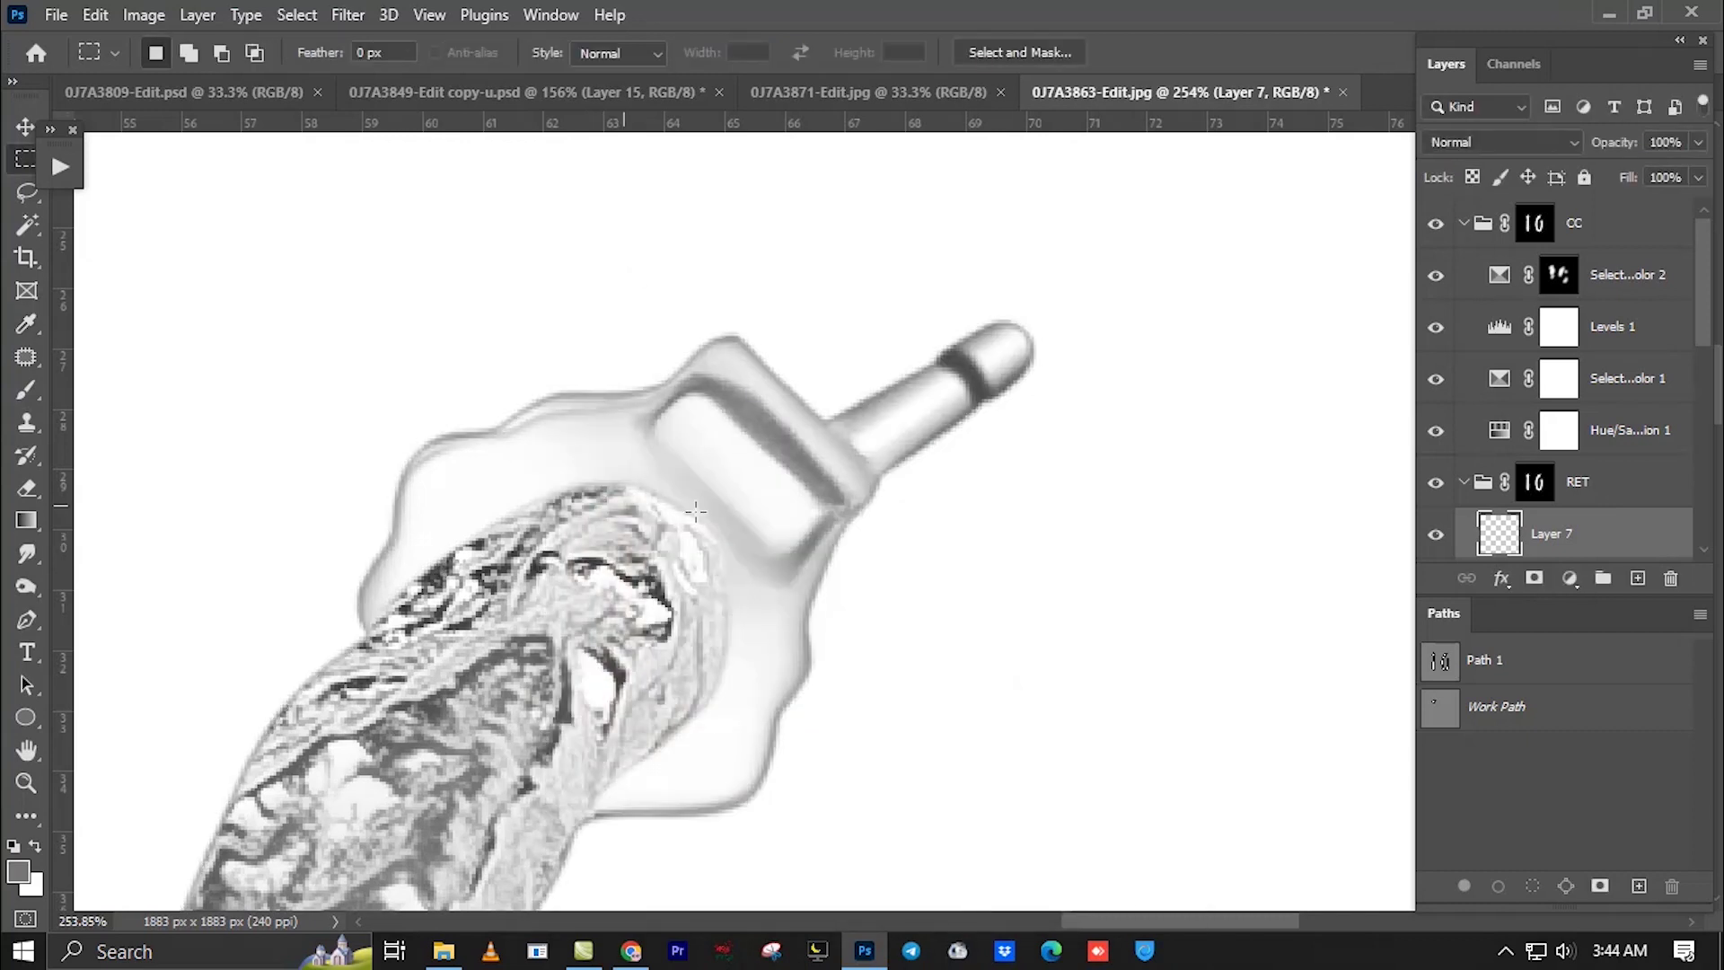
pyautogui.hotkey('ctrl', 'alt', 'f')
pyautogui.press('Return')
pyautogui.hotkey('ctrl', '0')
pyautogui.press('m')
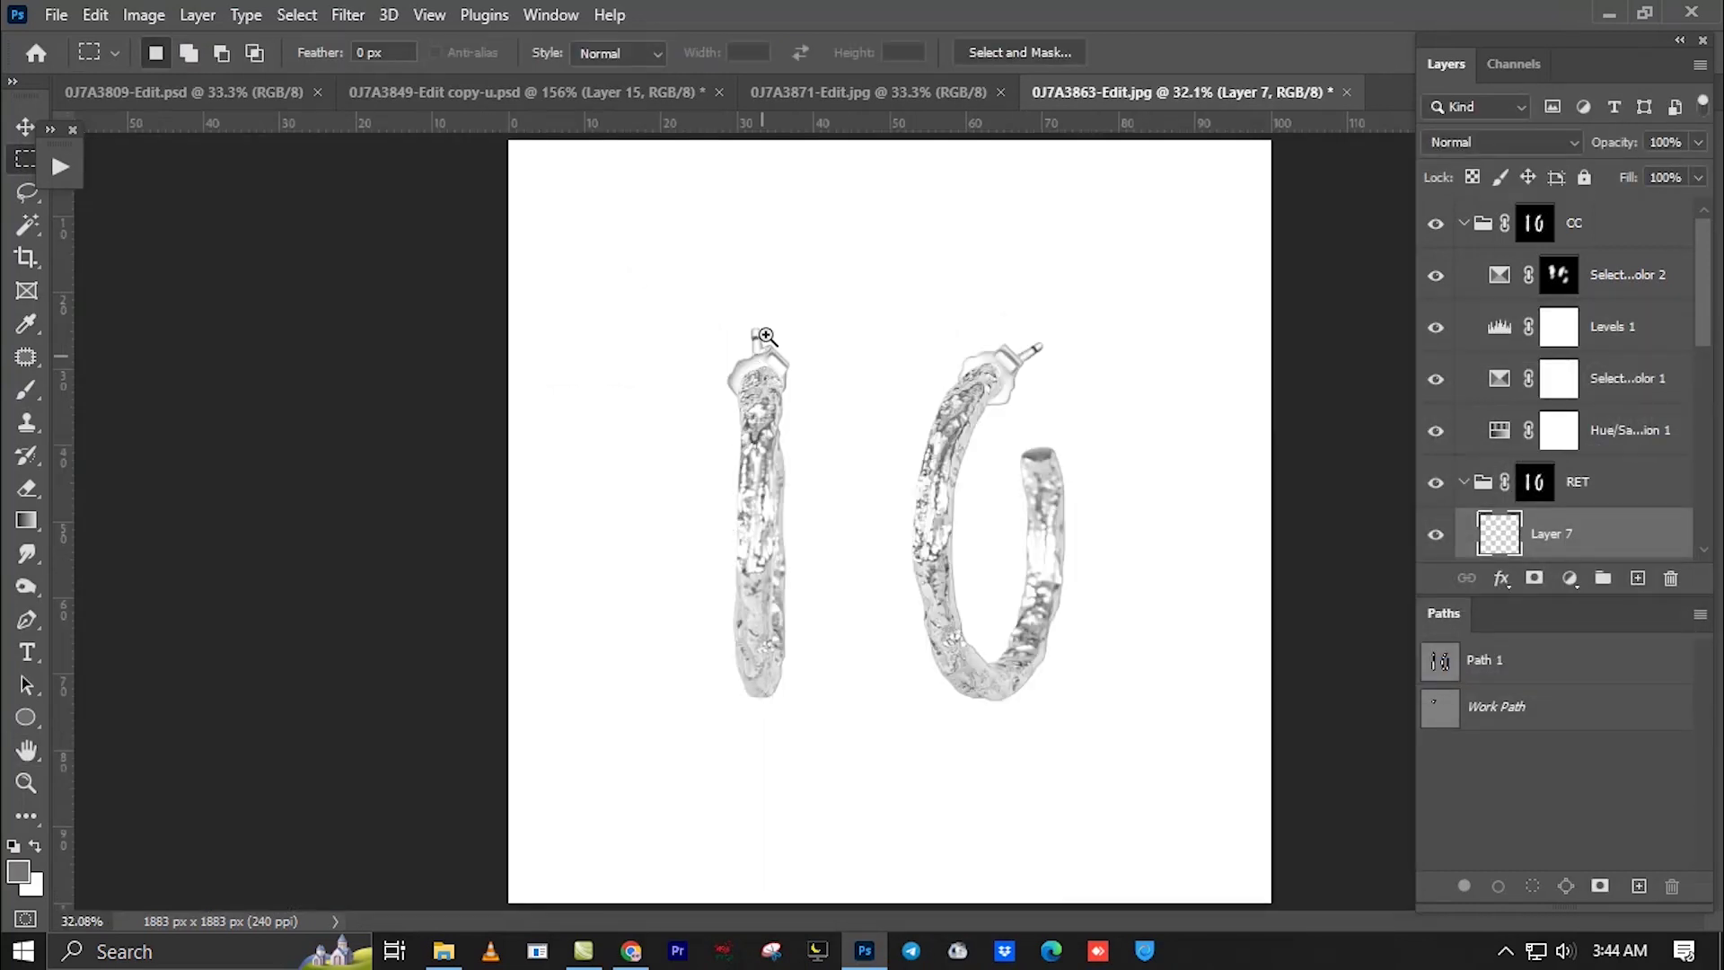
pyautogui.click(766, 336)
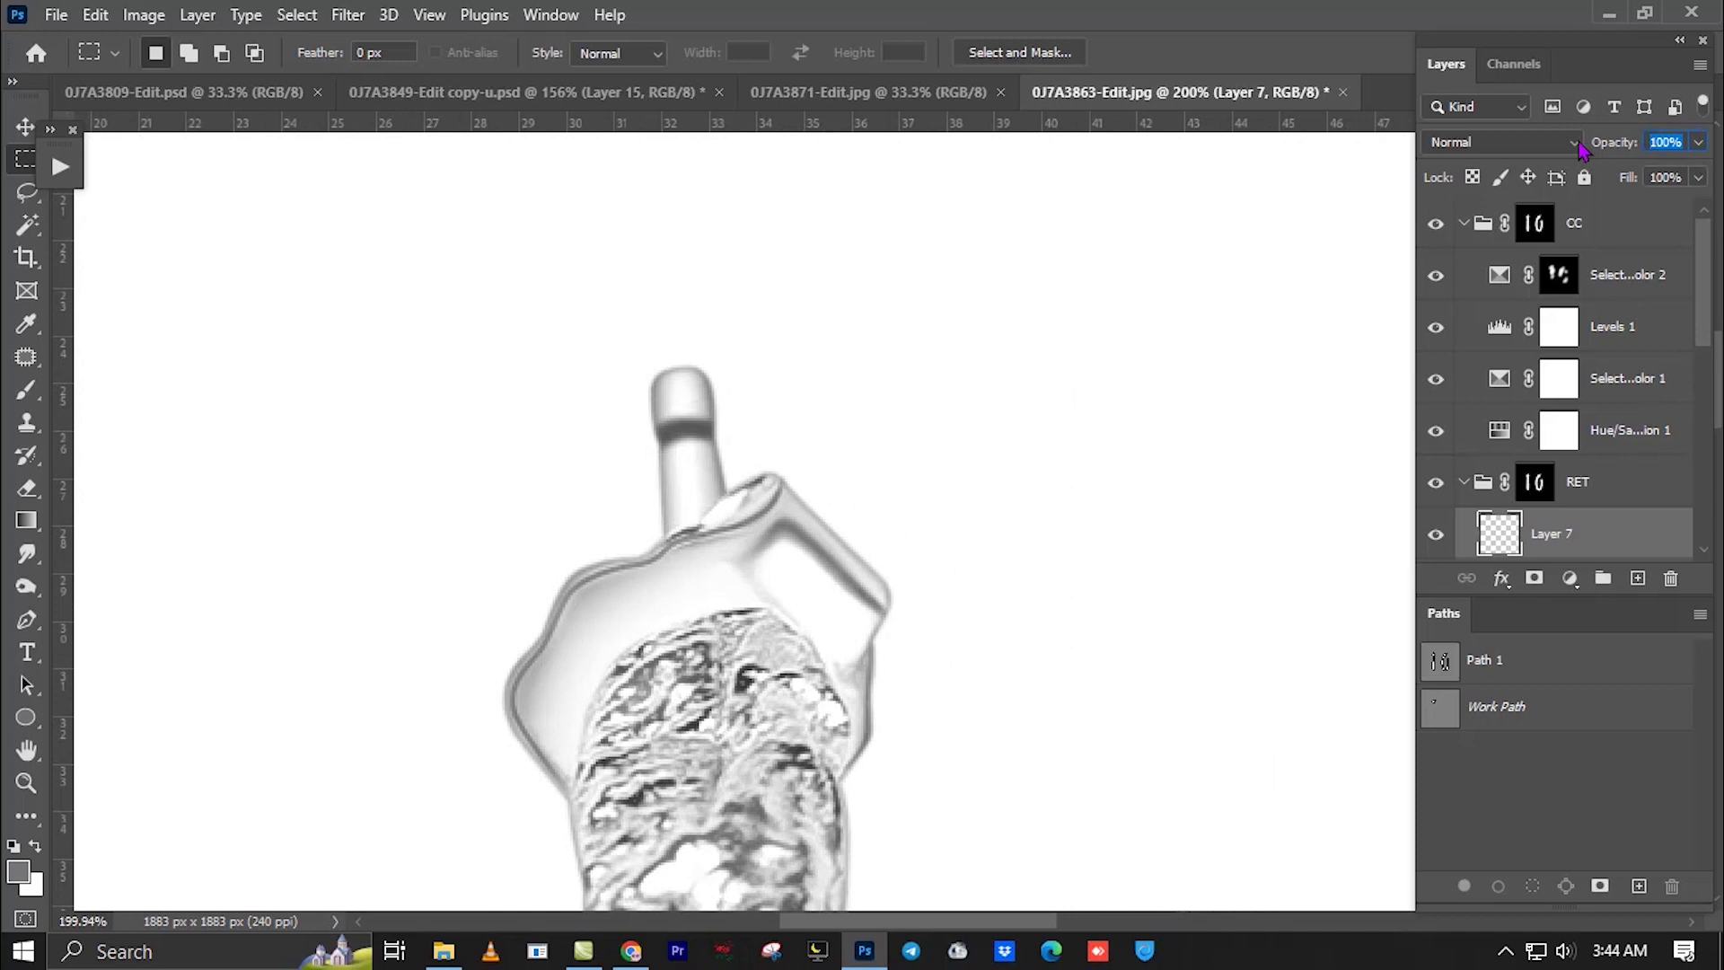
pyautogui.write('70')
pyautogui.press('Return')
pyautogui.hotkey('ctrl', '0')
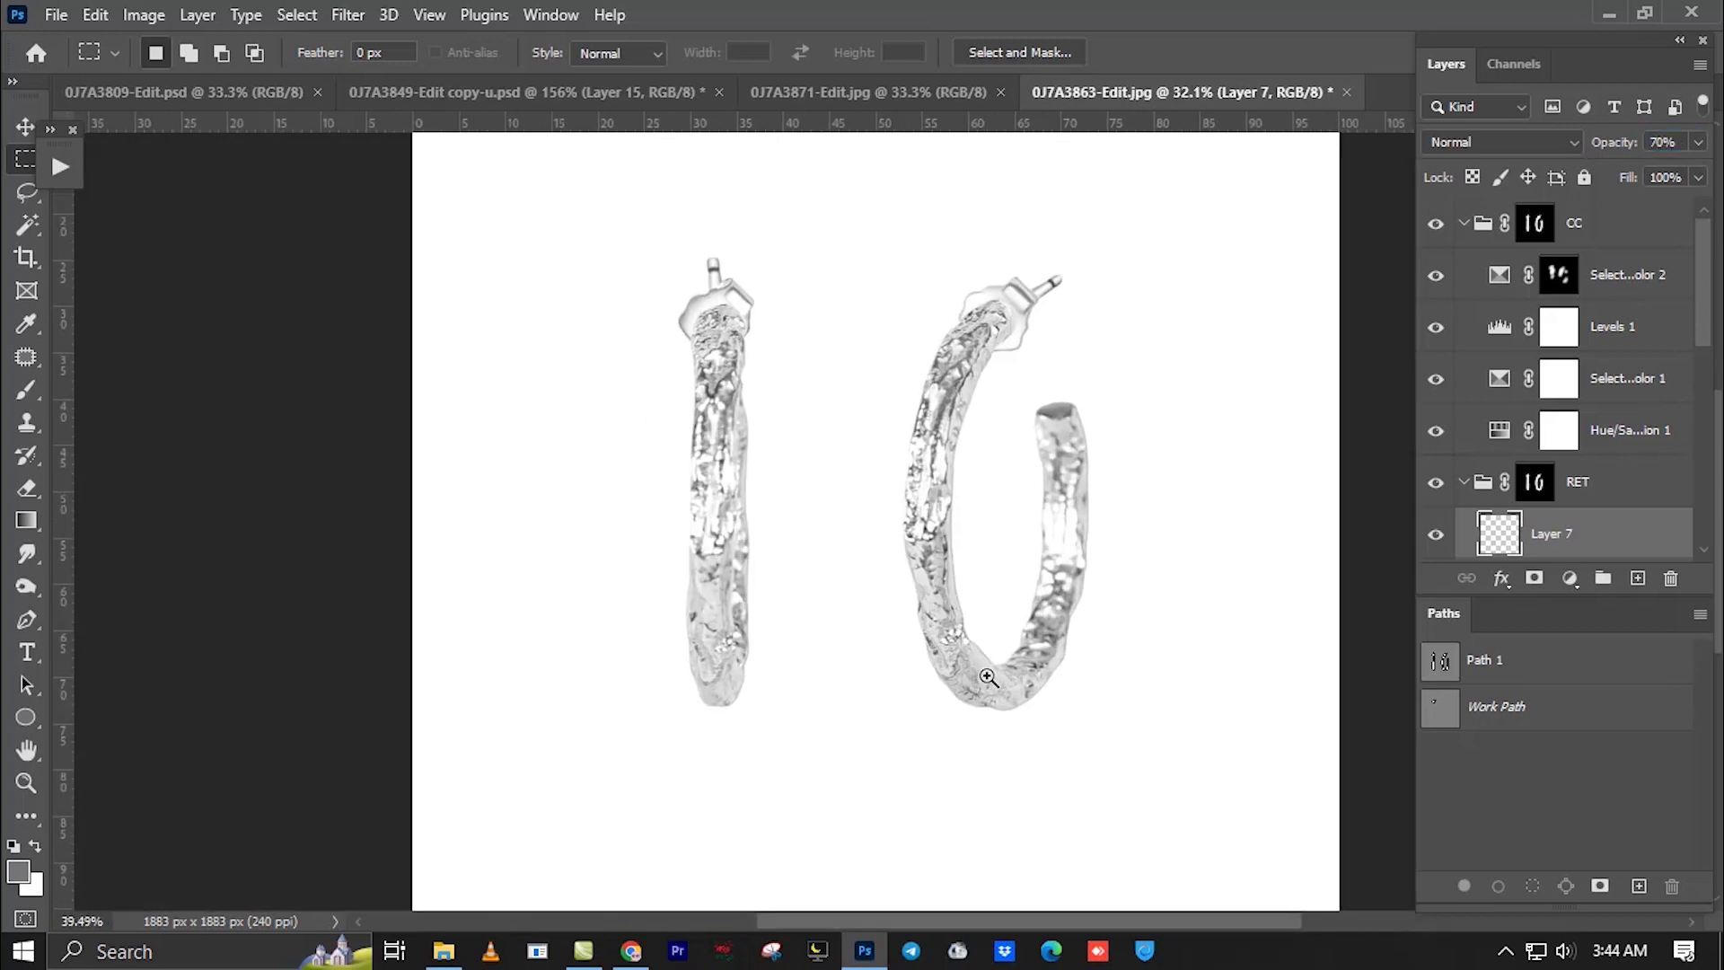
pyautogui.moveTo(896, 646); pyautogui.dragTo(965, 701)
# Save the document as 0J7A3863-Edit.psd.
pyautogui.hotkey('ctrl', 'shift', 's')
pyautogui.press('Return')
pyautogui.scroll(5, 976, 395)
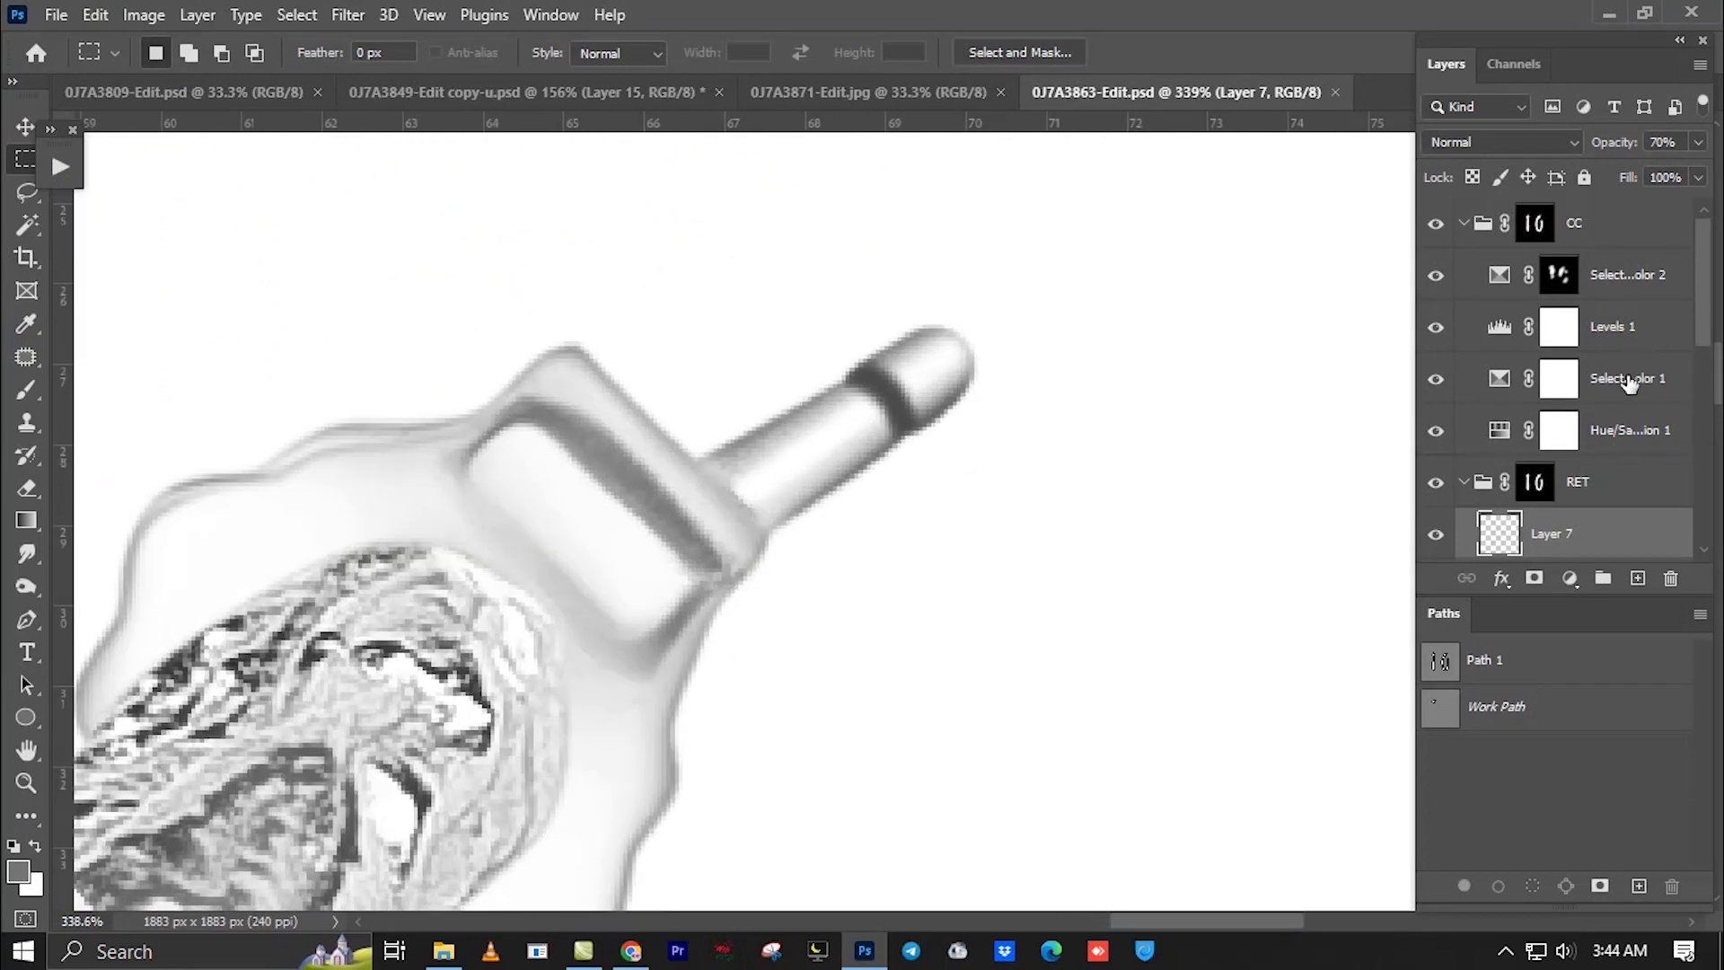
# Confirm Hue/Saturation 1 is set to Saturation -100.
pyautogui.click(1627, 430)
pyautogui.doubleClick(1500, 429)
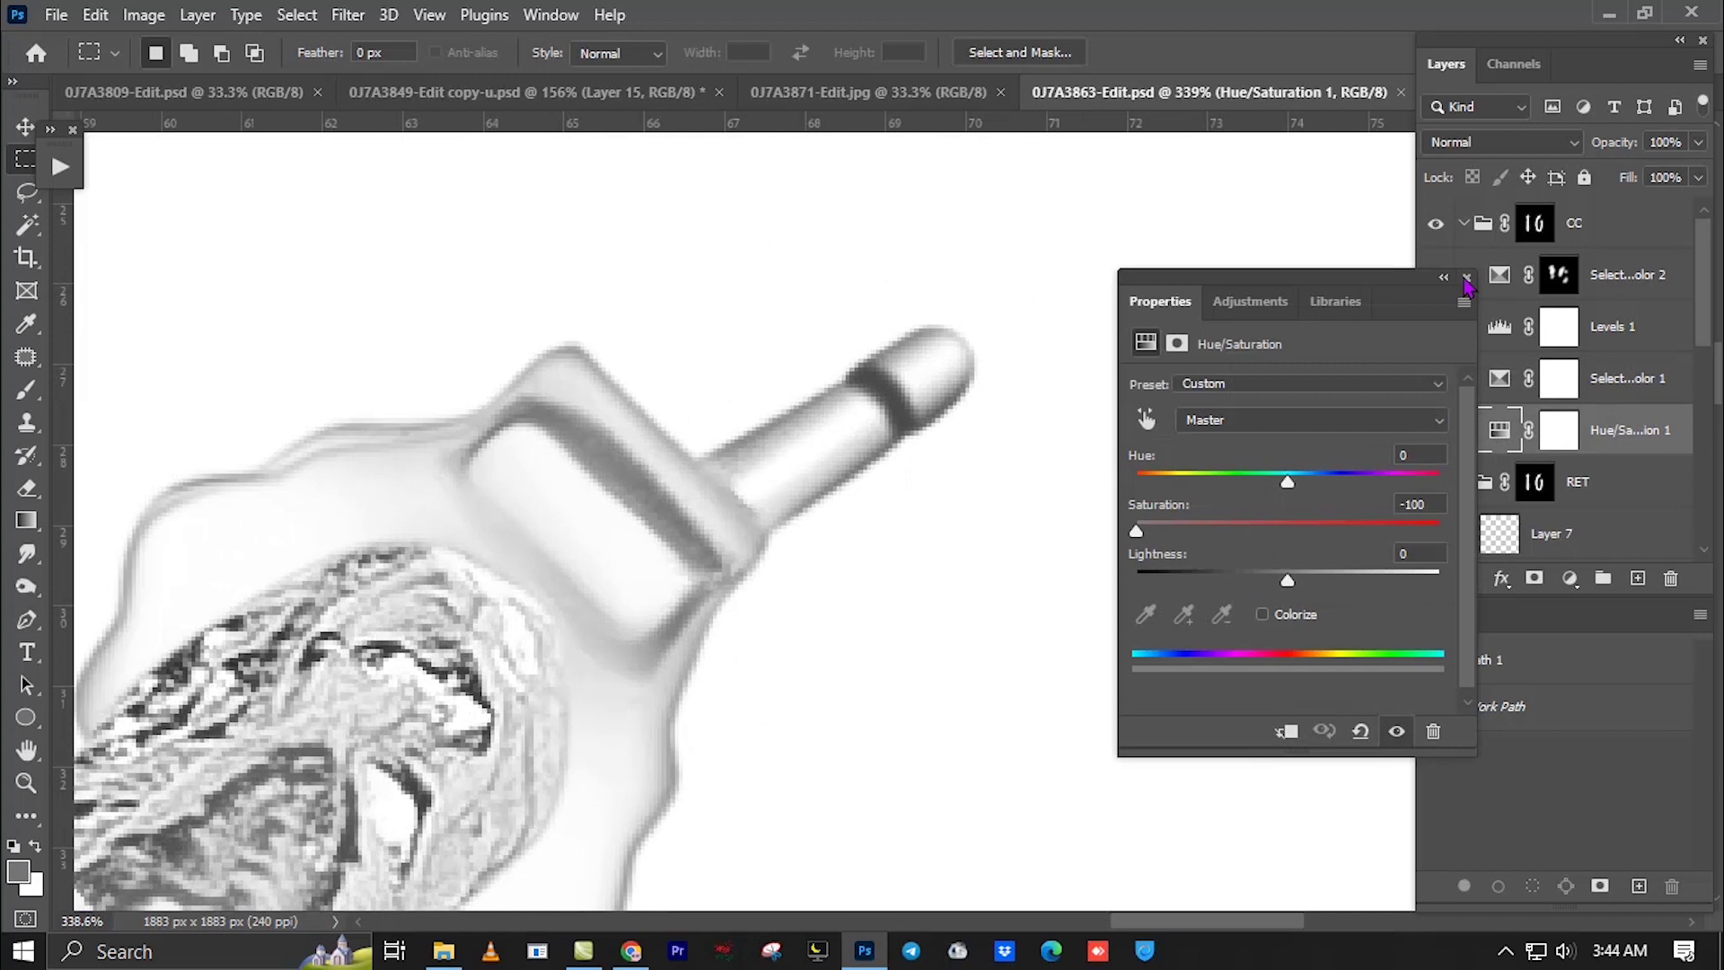
pyautogui.click(1467, 277)
pyautogui.scroll(1, 847, 551)
pyautogui.scroll(-3, 870, 539)
pyautogui.scroll(3, 878, 527)
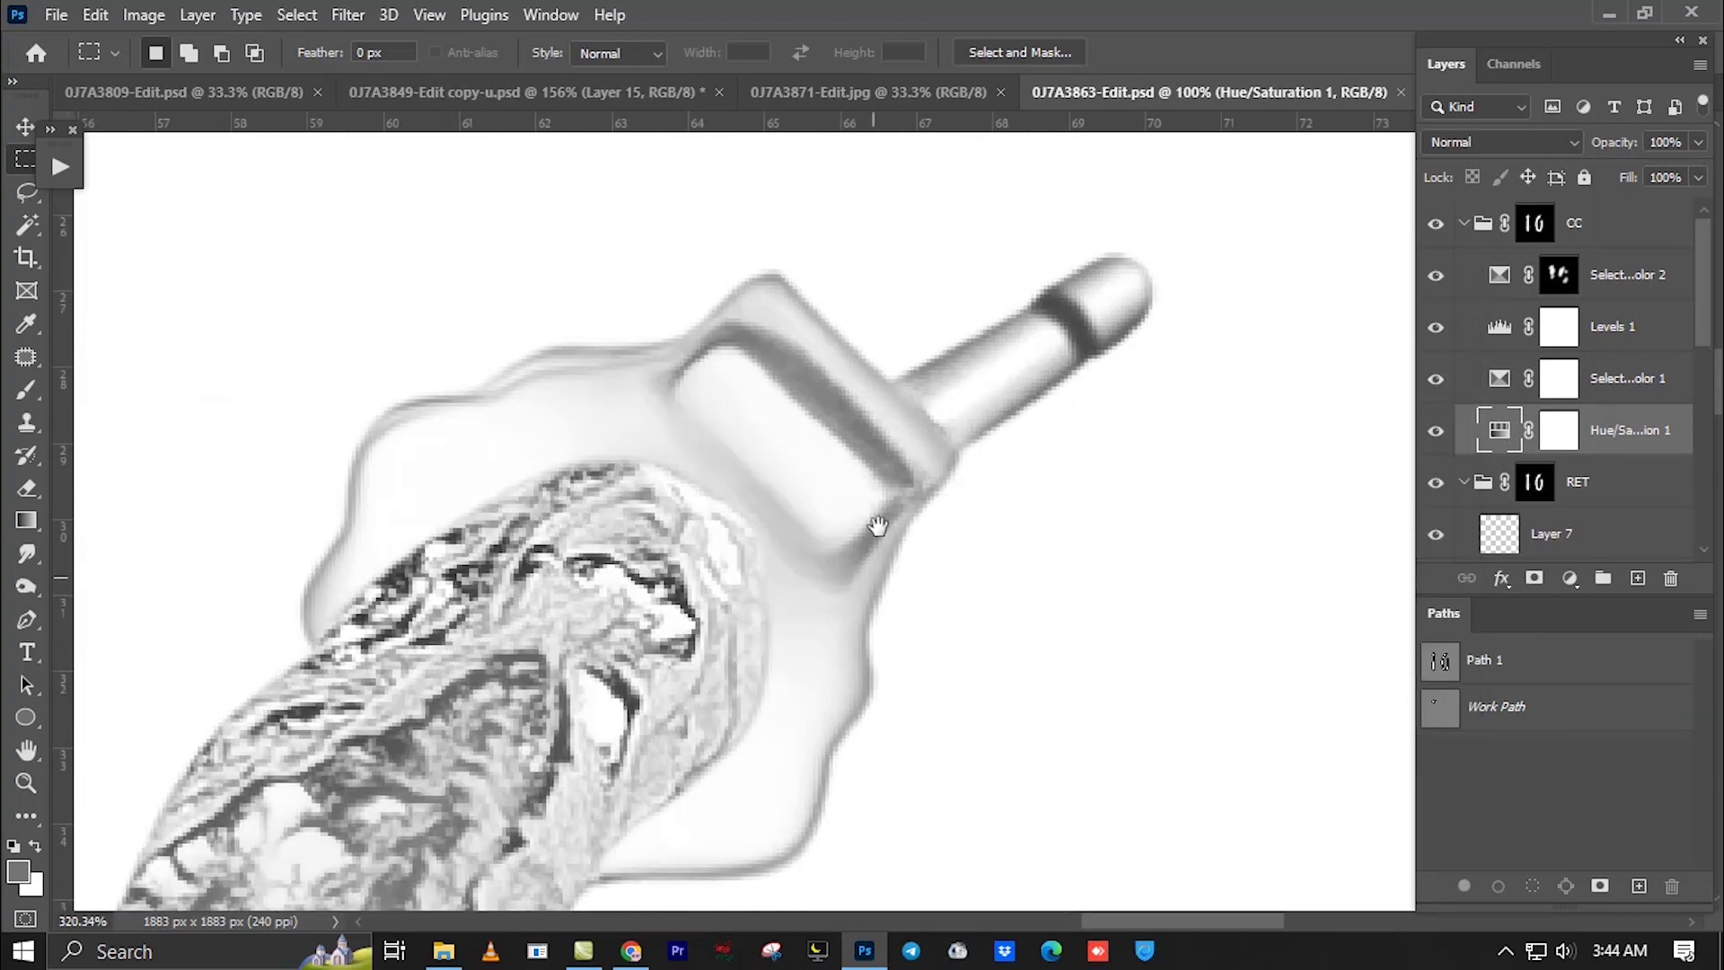
pyautogui.scroll(1, 877, 526)
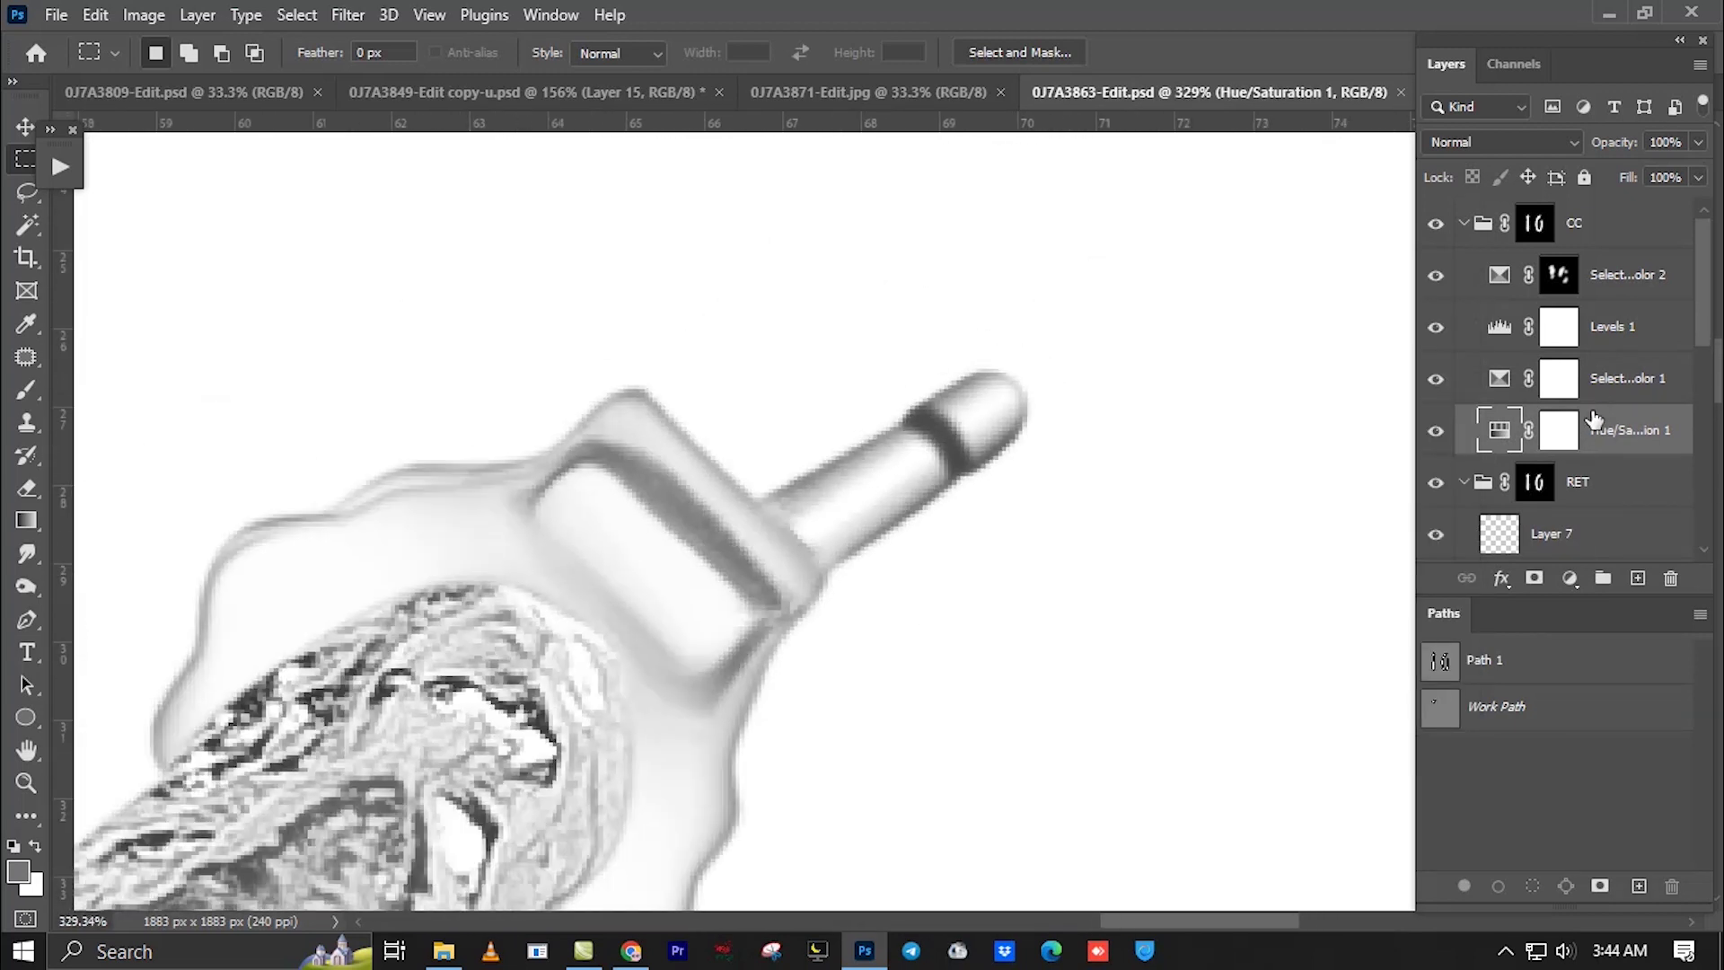
pyautogui.scroll(-3, 1594, 417)
# Refine Layer 3's mask along the post plate edges with a brush shrunk to 45 then 29 px.
pyautogui.keyDown('shift'); pyautogui.click(1562, 435); pyautogui.keyUp('shift')
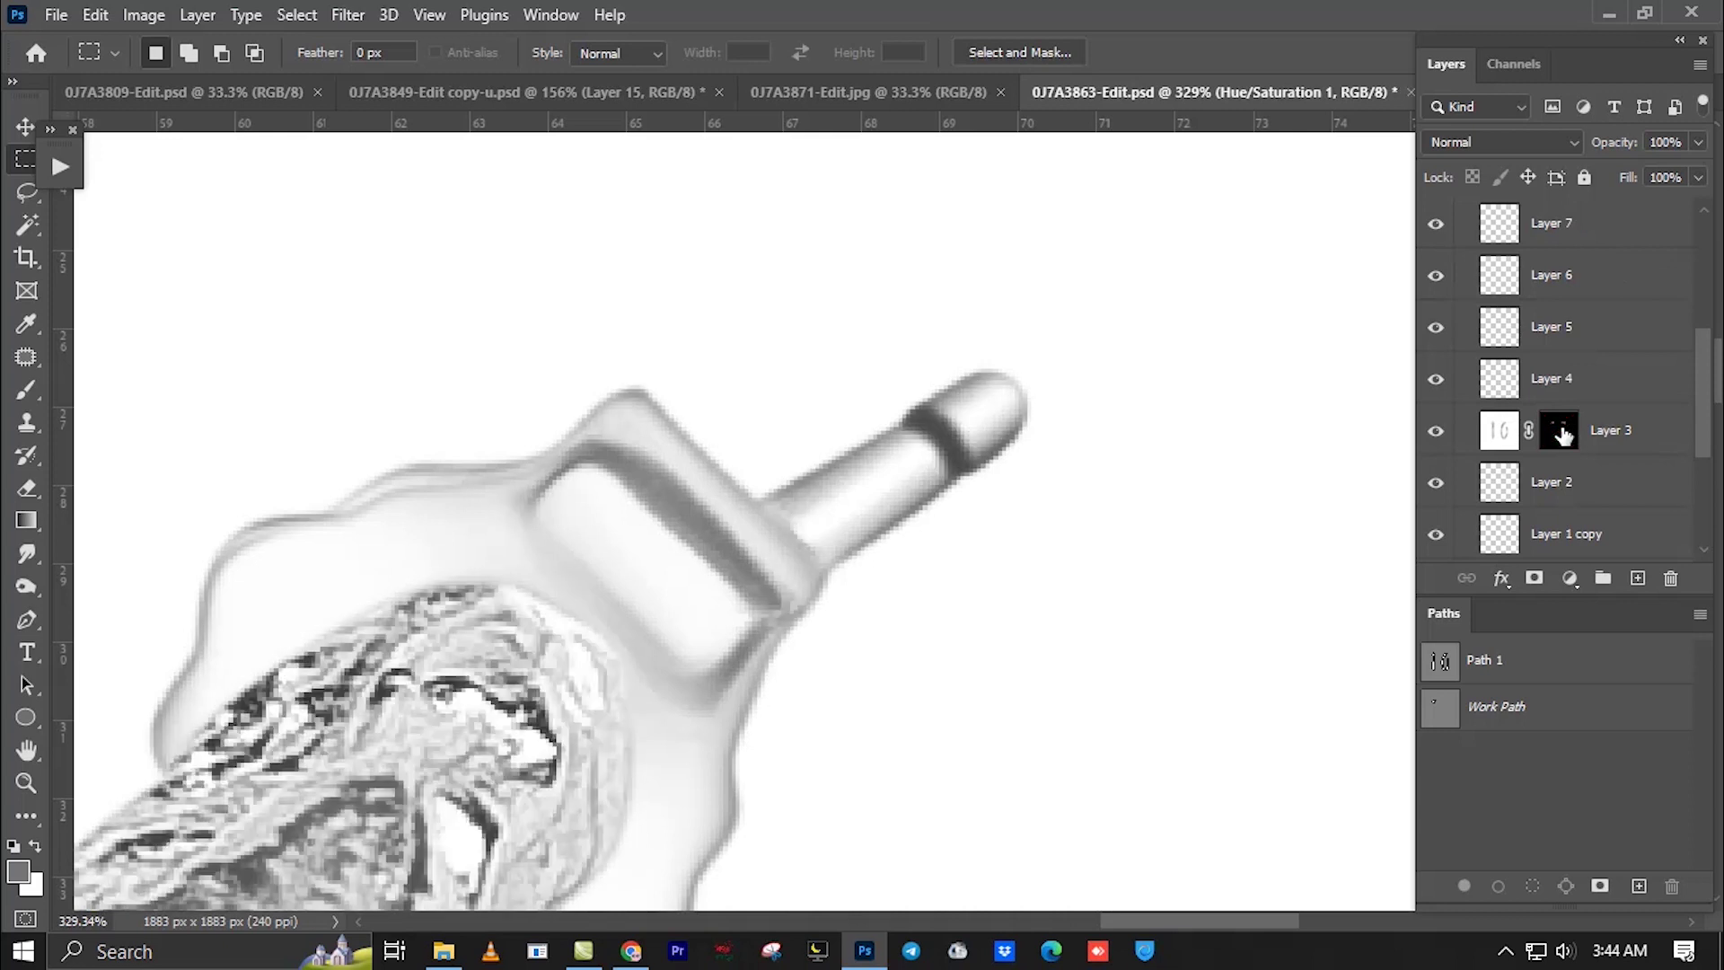
pyautogui.click(1562, 434)
pyautogui.press('b')
pyautogui.moveTo(688, 451); pyautogui.dragTo(600, 488)
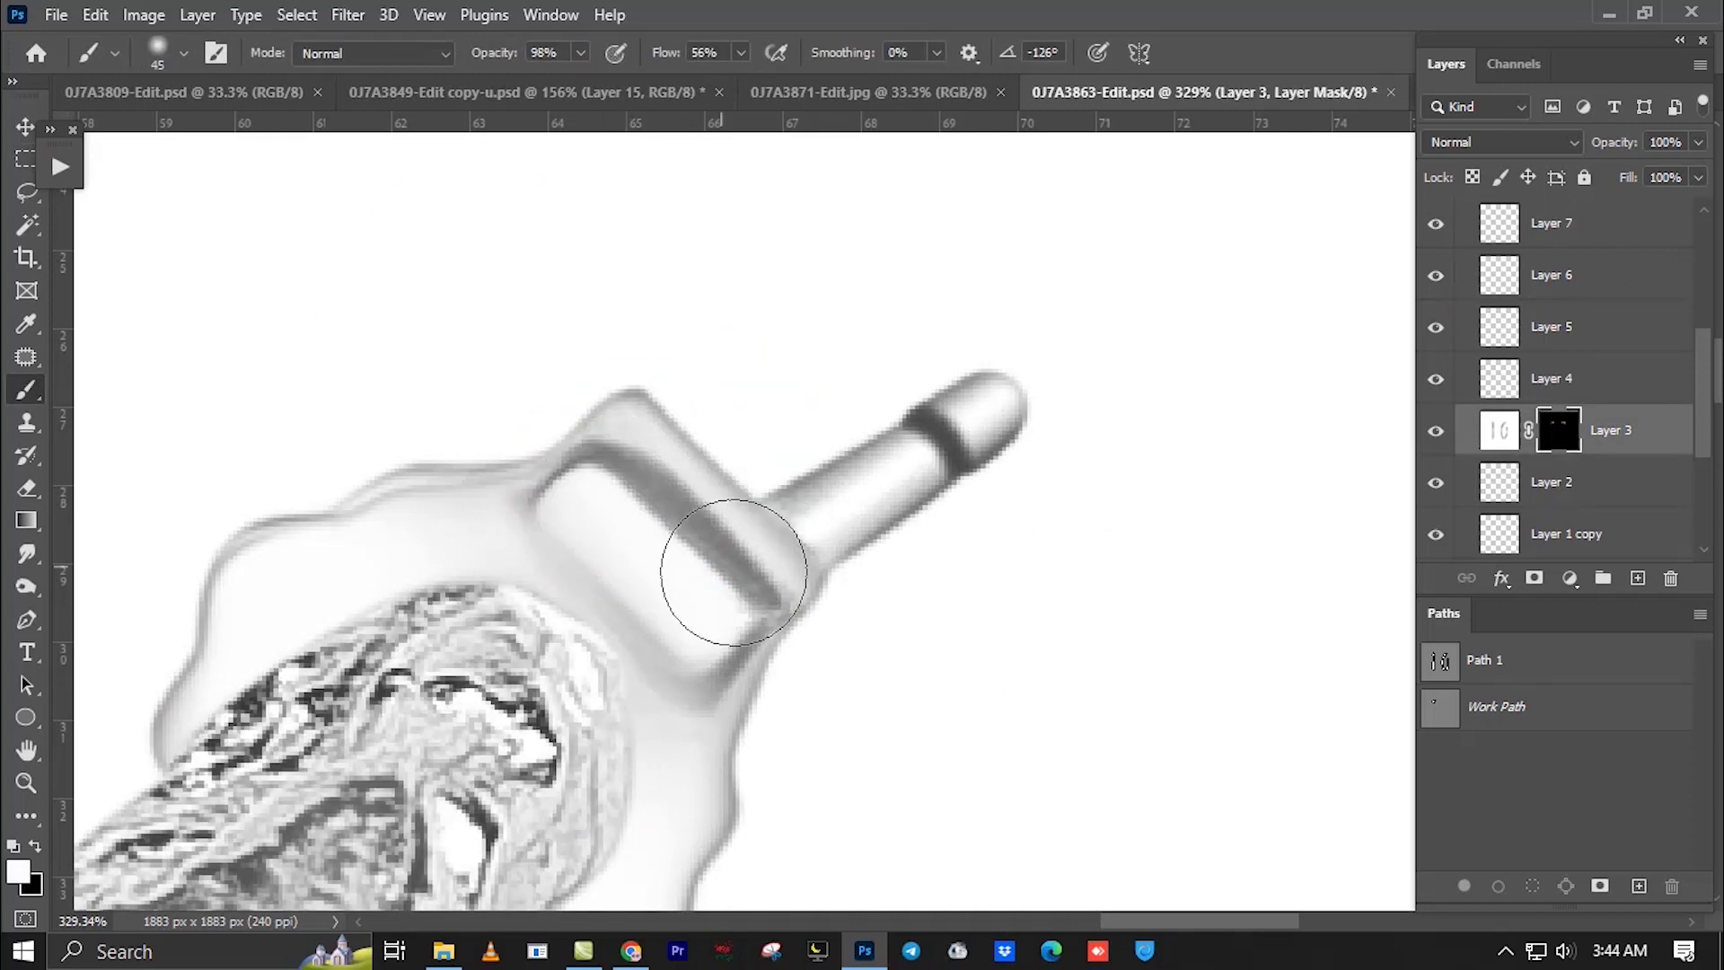
pyautogui.scroll(-2, 660, 552)
pyautogui.scroll(-3, 701, 629)
pyautogui.hscroll(-5, 701, 628)
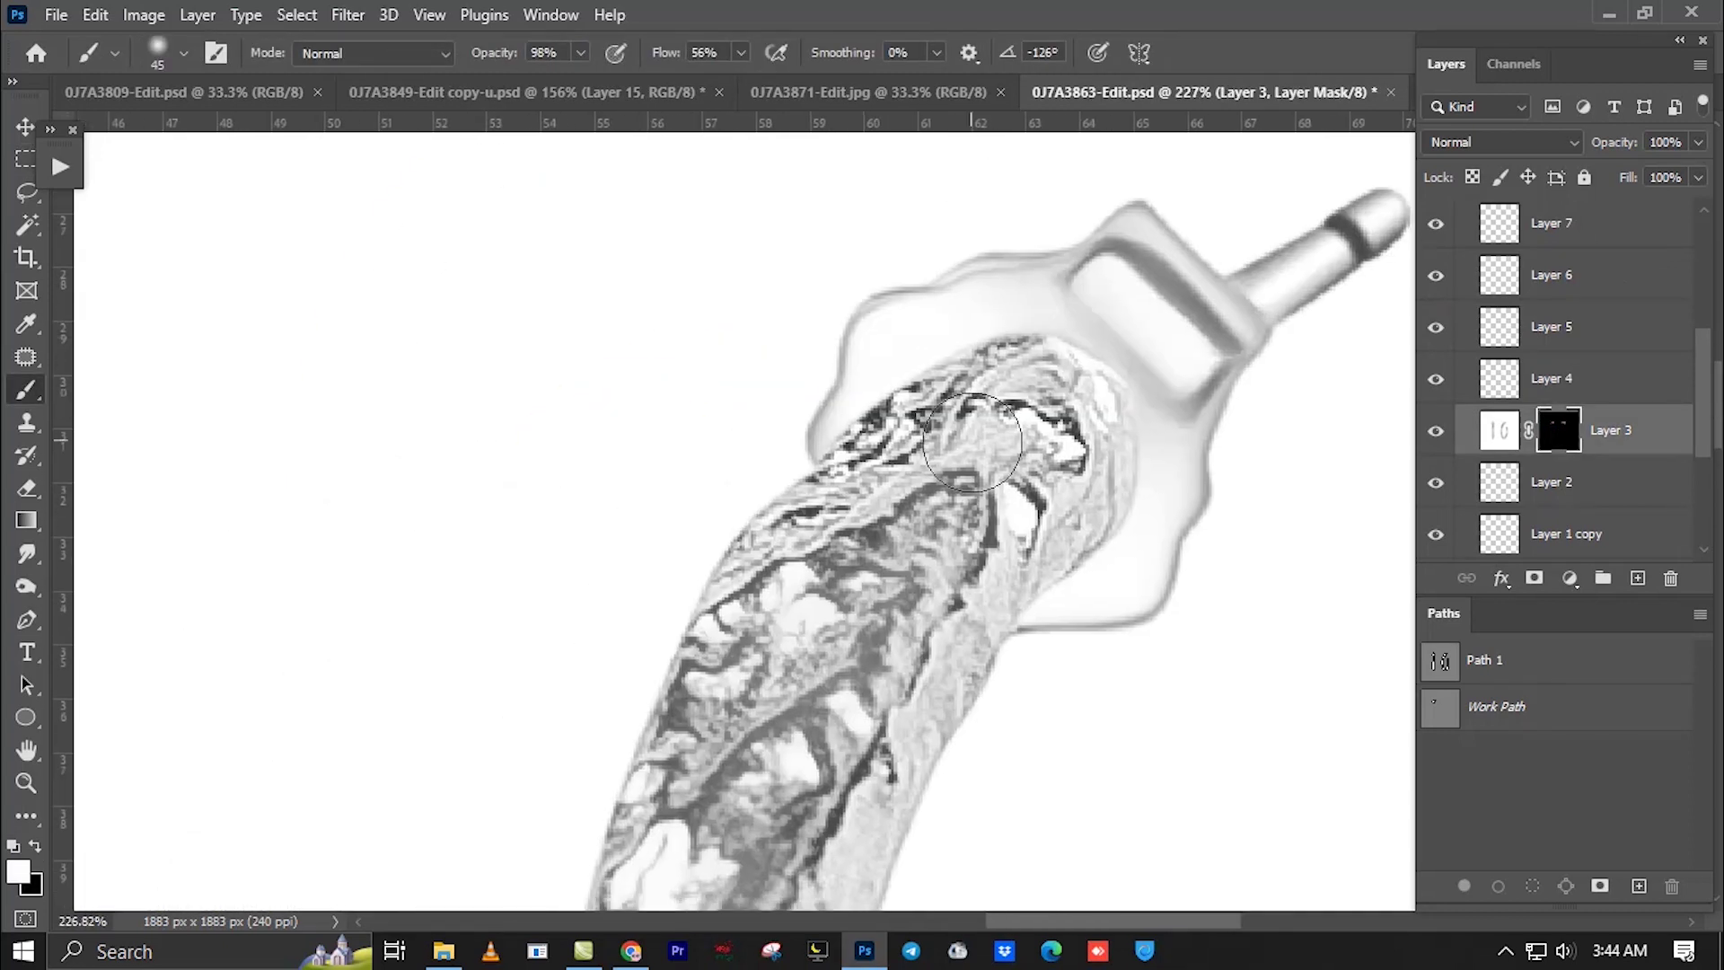
pyautogui.scroll(-5, 631, 647)
pyautogui.scroll(8, 824, 678)
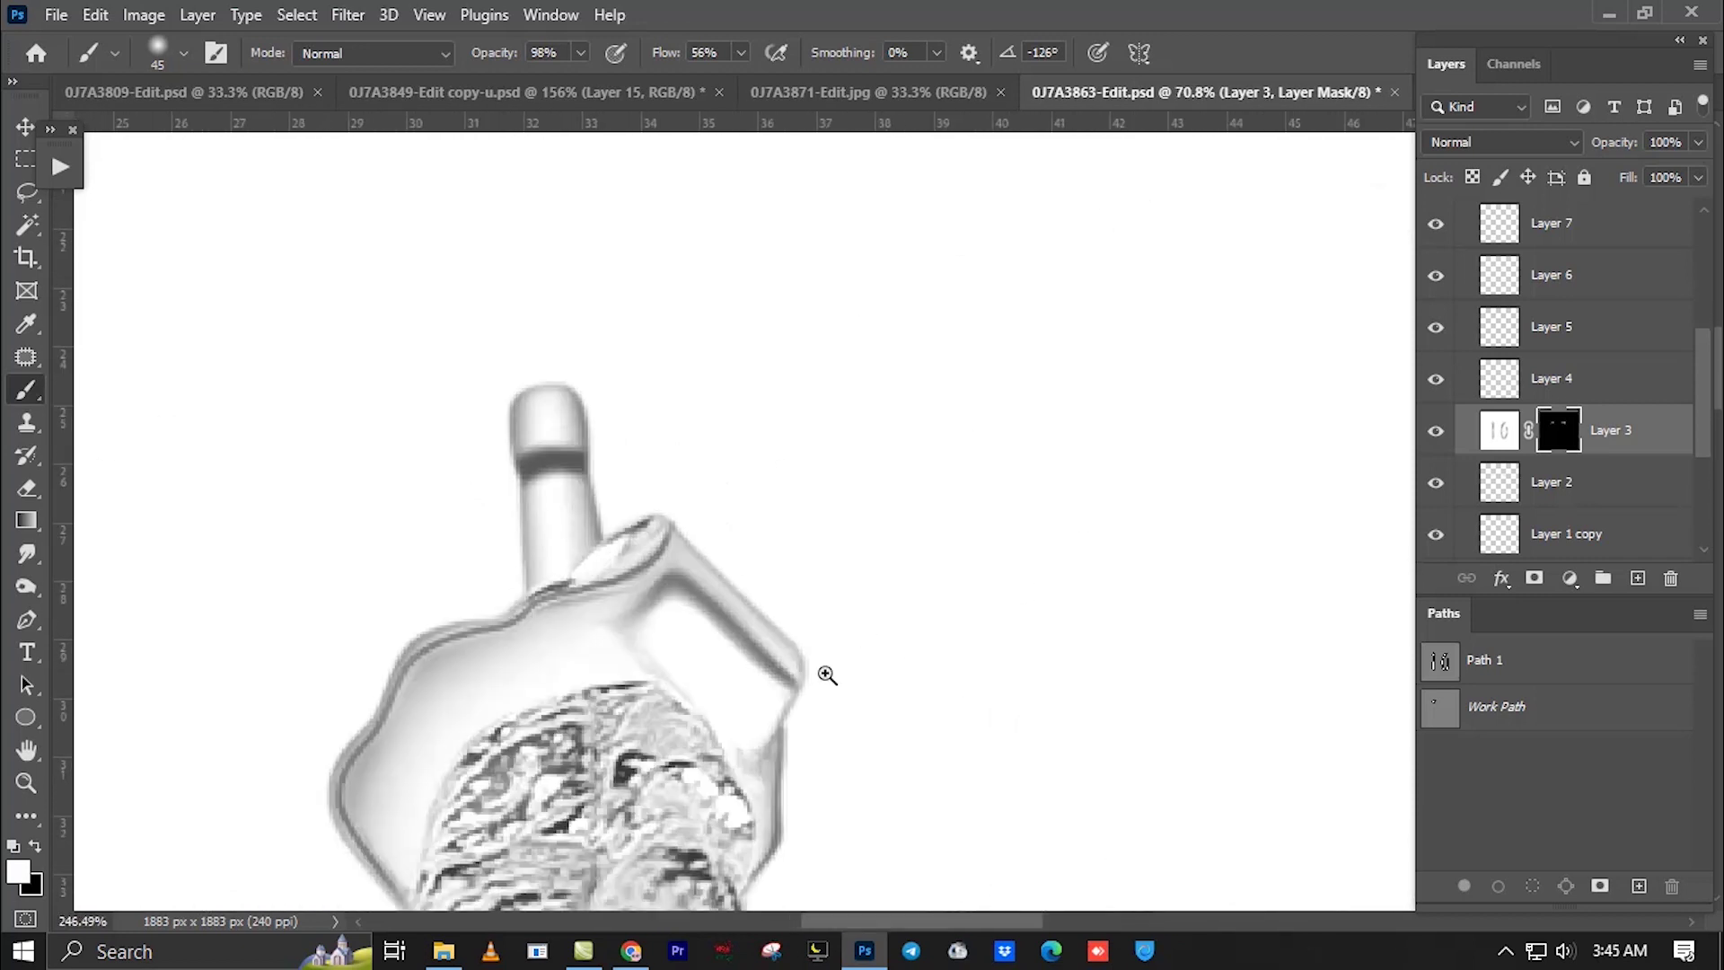
pyautogui.moveTo(854, 721); pyautogui.dragTo(822, 460)
pyautogui.press('[')
pyautogui.press('[')
pyautogui.press('[')
pyautogui.hotkey('ctrl', '0')
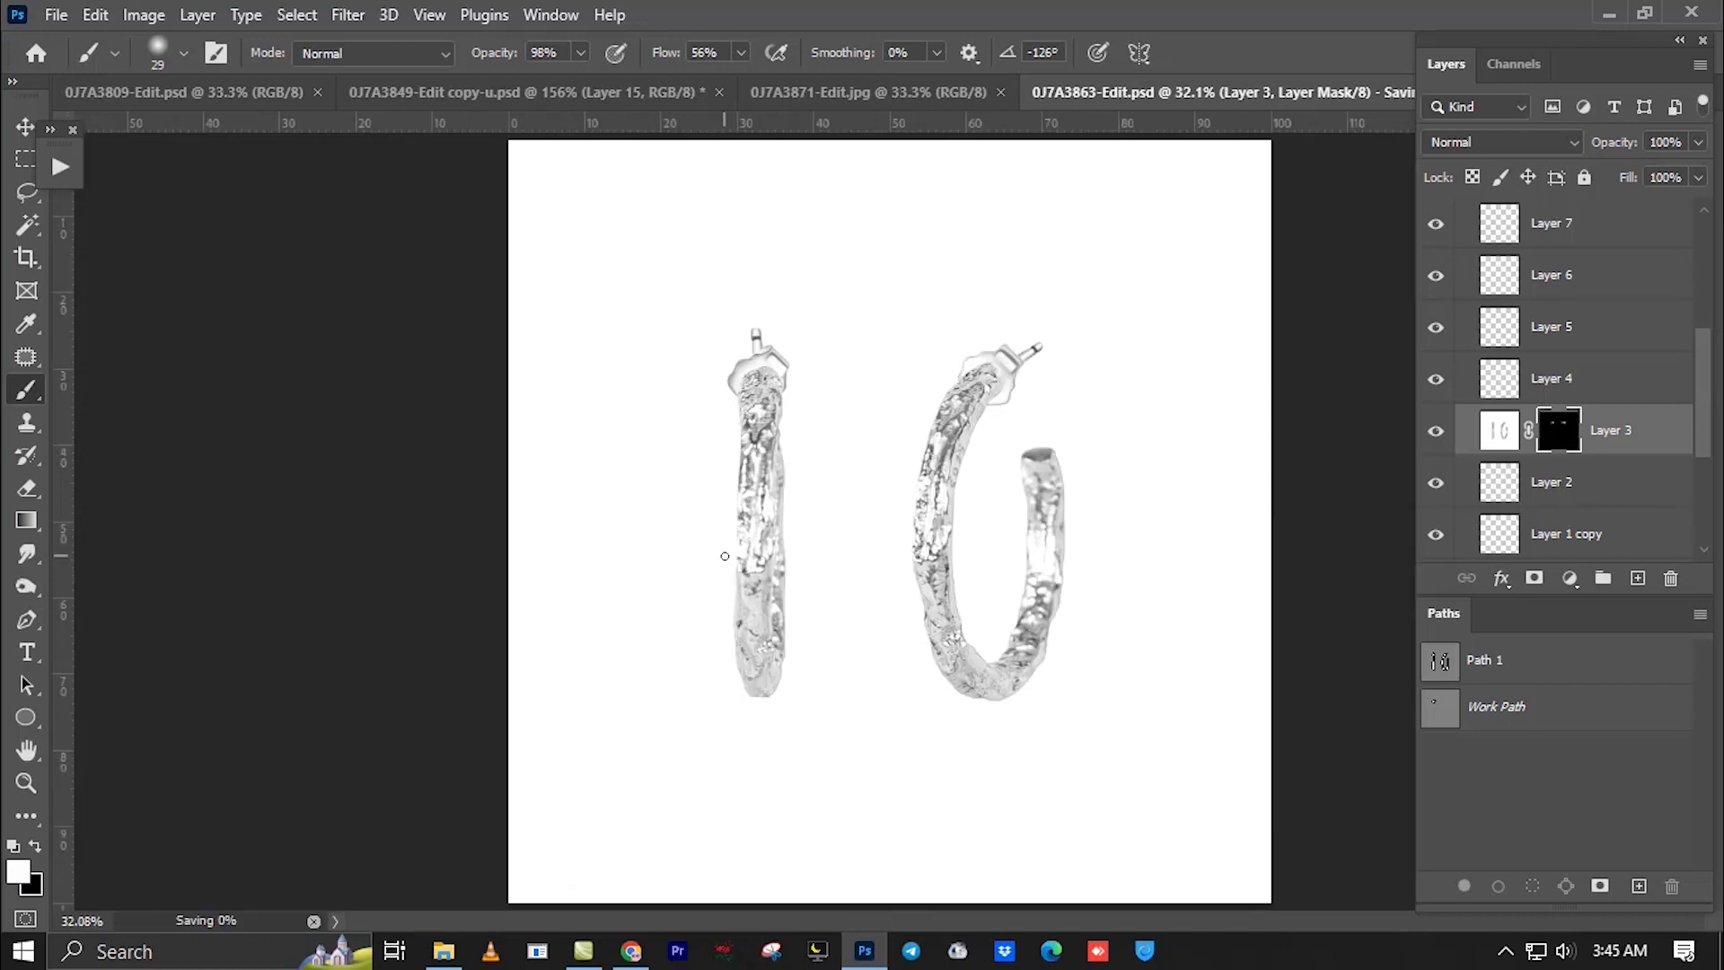